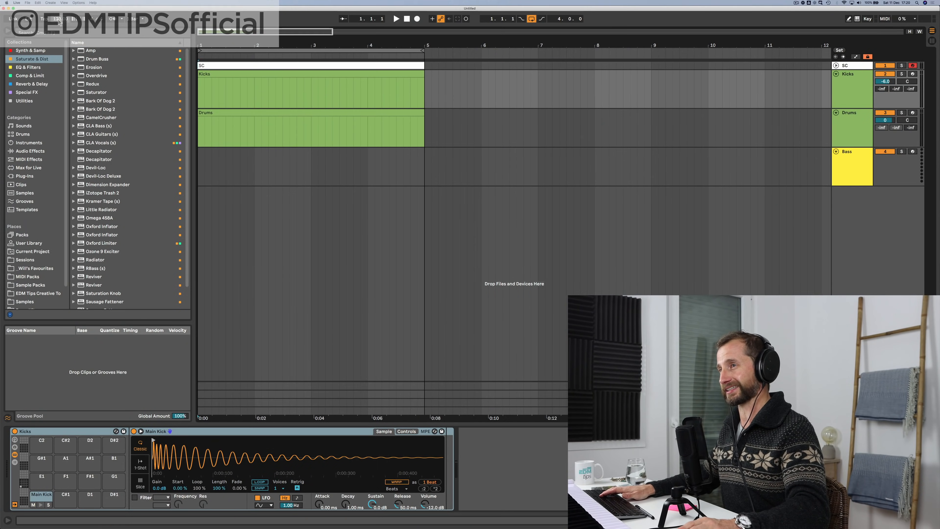
Step: Set the tempo to 128 BPM and save the Live set under a new name in the Sessions folder
text(128)
key(Return)
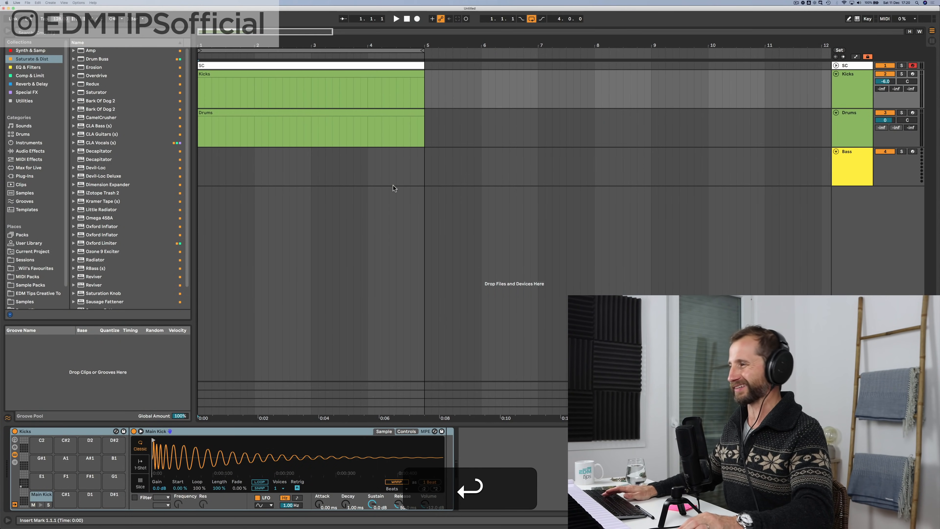
click(393, 185)
key(super+s)
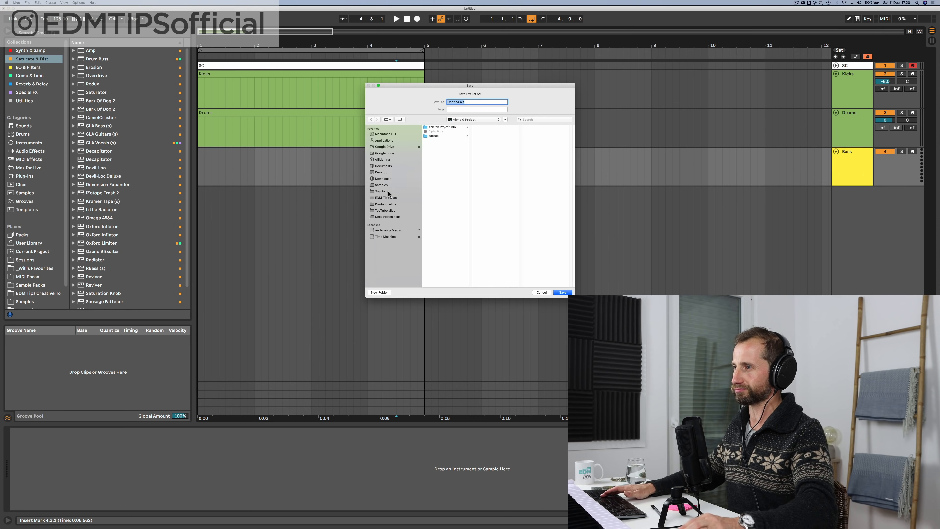
click(382, 191)
text(Bet)
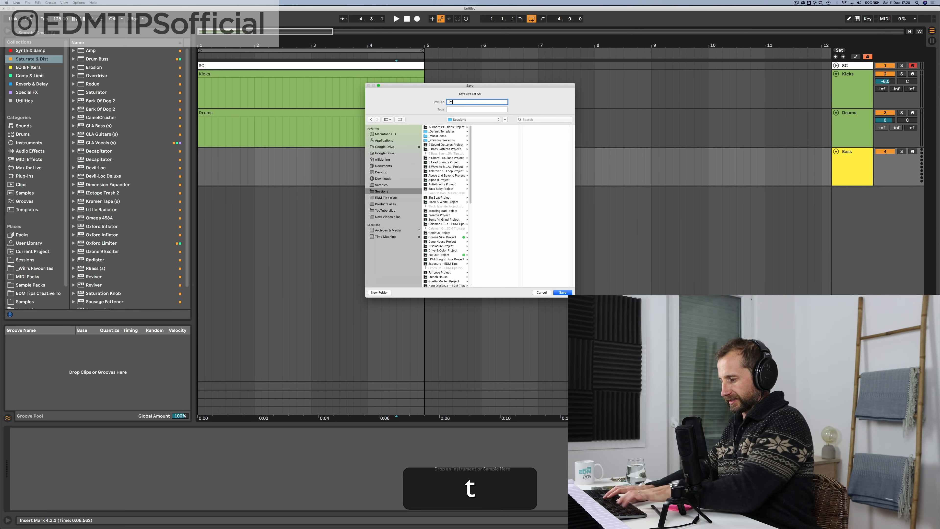
key(Return)
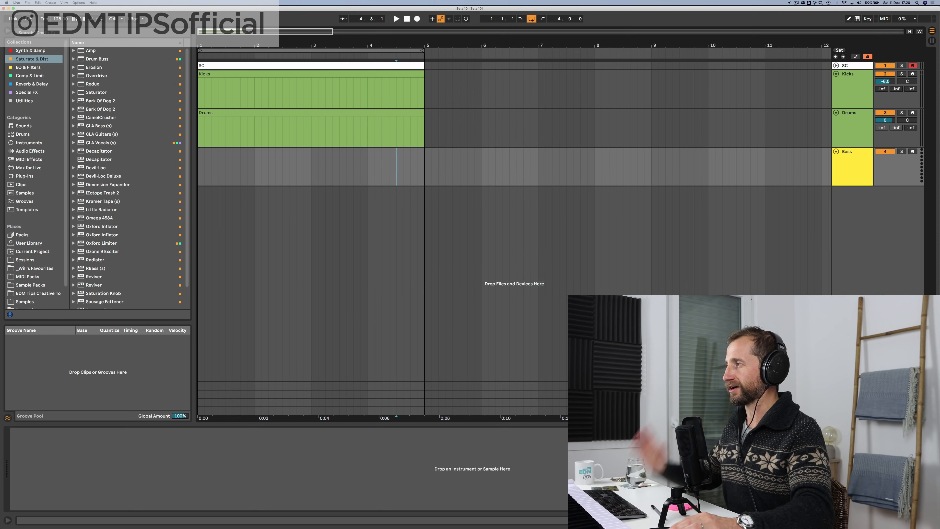
Step: Insert a new MIDI track below the Bass track and name it Chords
click(852, 163)
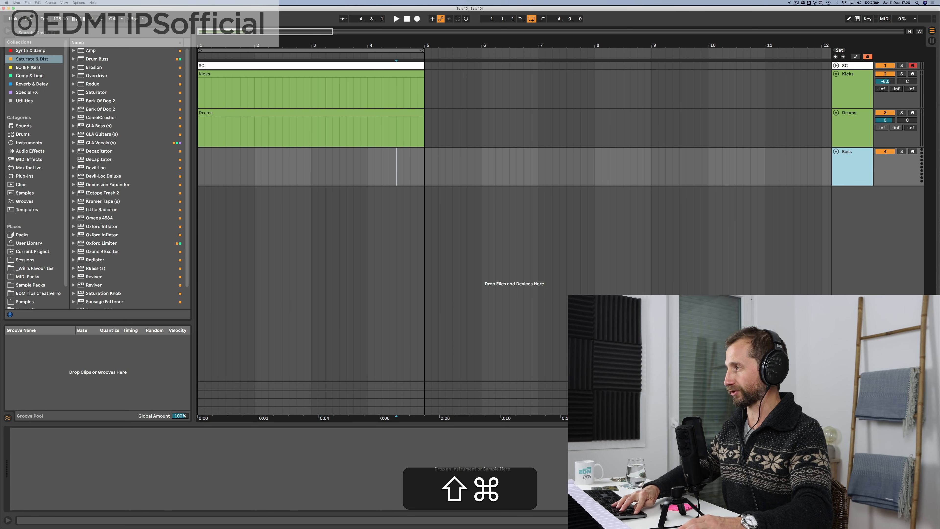
key(shift+super+t)
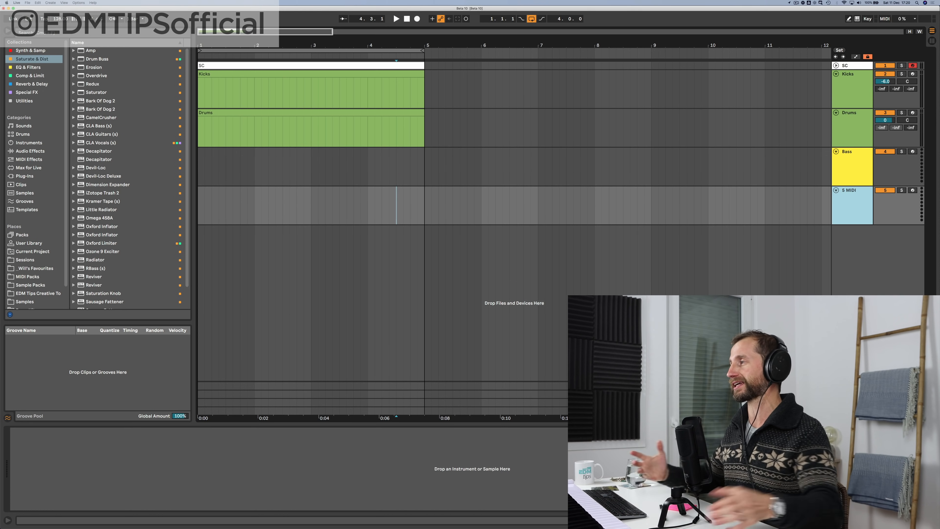
key(super+r)
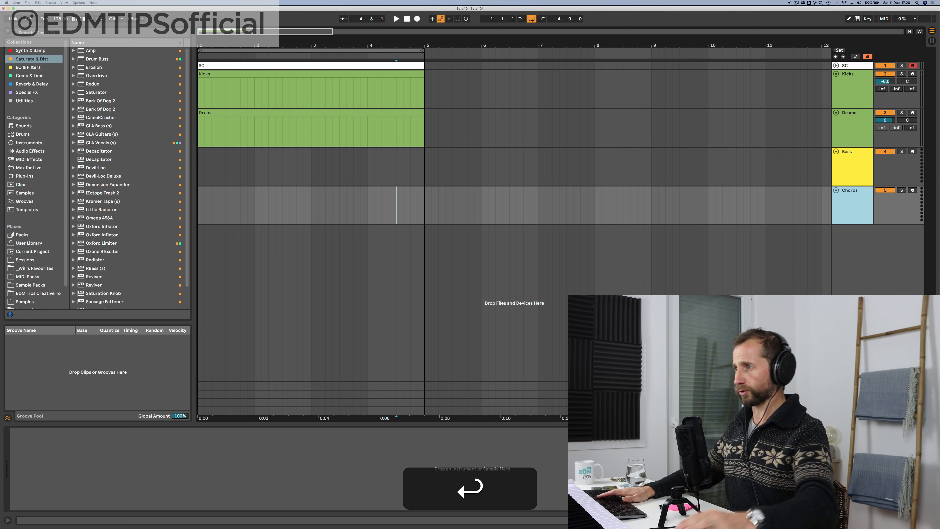
Step: Create an empty four-bar MIDI clip on the Chords track, spanning bars 1 to 5
click(424, 206)
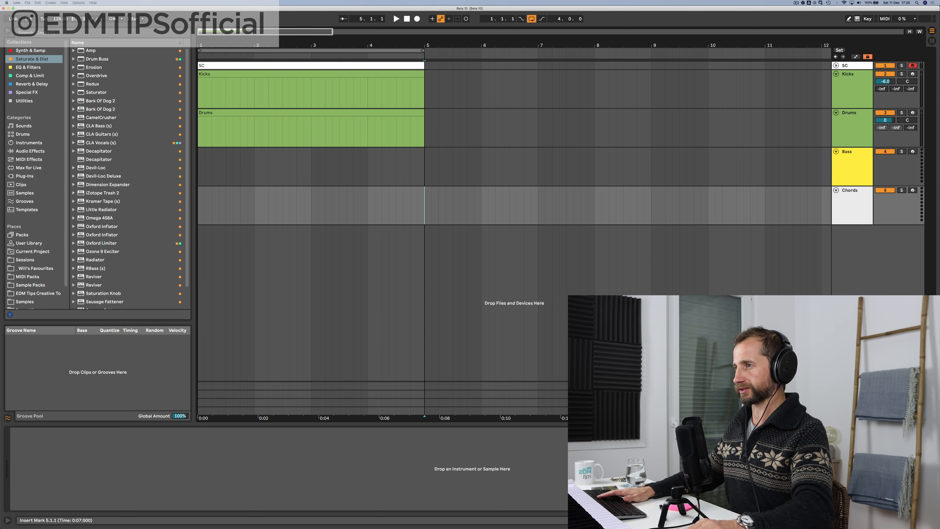
drag(425, 205, 204, 206)
key(shift+super+m)
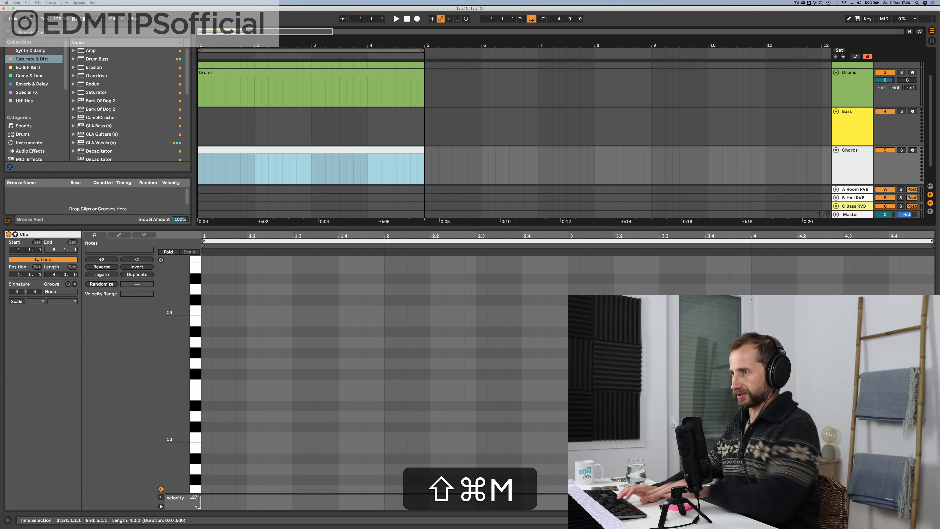
Step: Name the new MIDI clip Bhords
key(super+r)
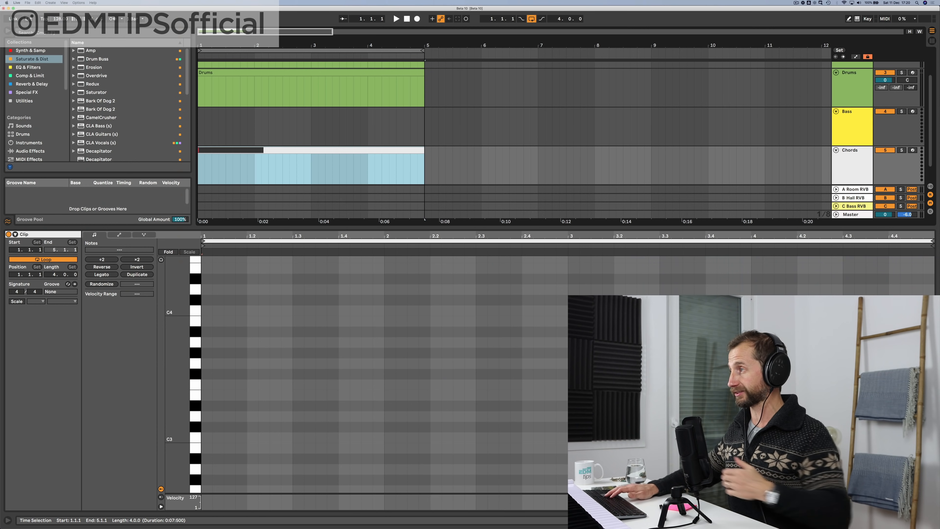
key(shift)
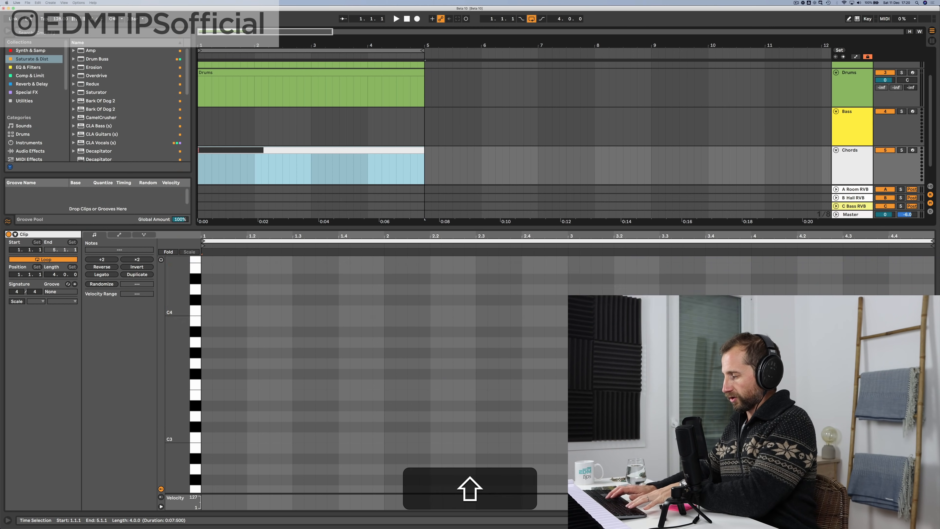
text(Bhords)
key(Return)
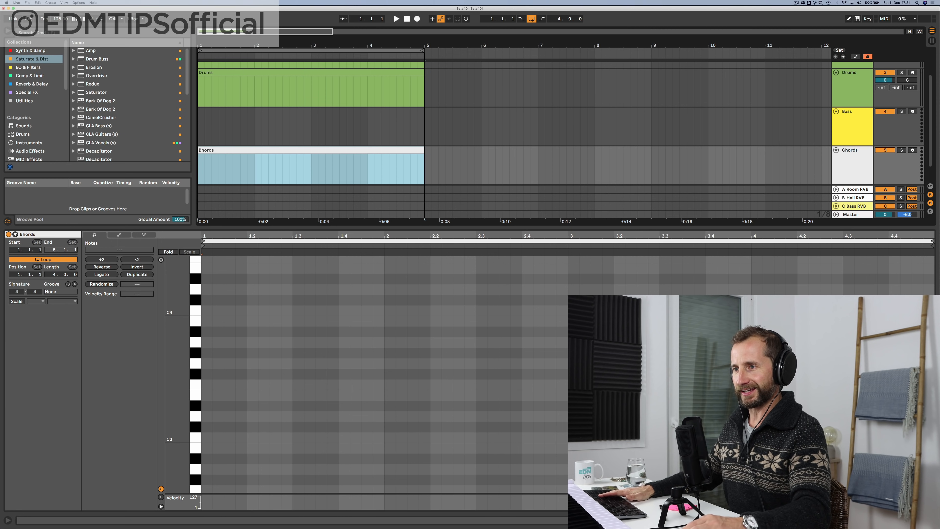
Step: Set the clip's scale to G Minor and show only the scale's notes in the piano roll
click(17, 302)
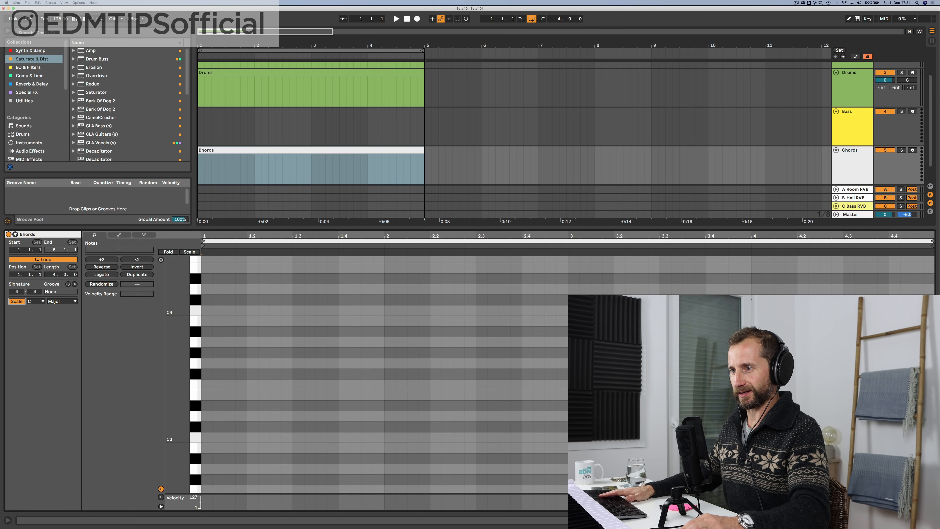
click(36, 301)
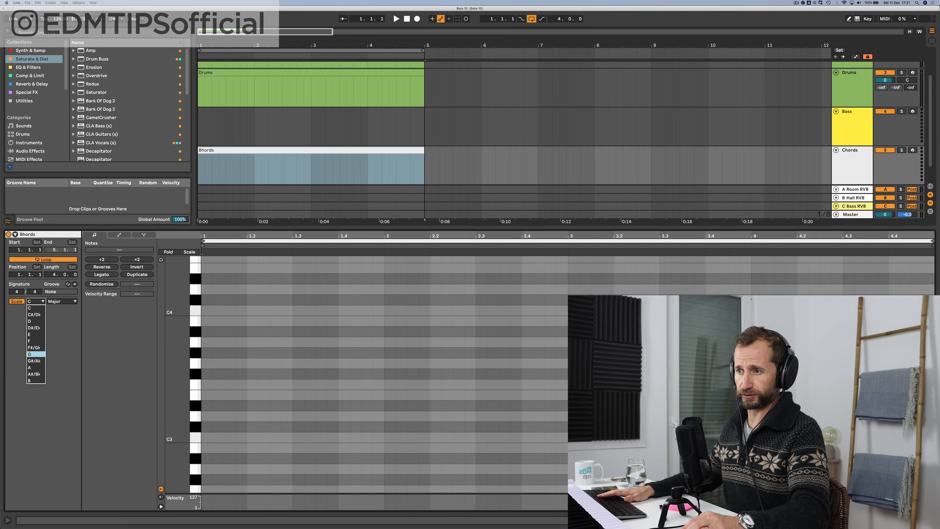
click(33, 354)
click(61, 301)
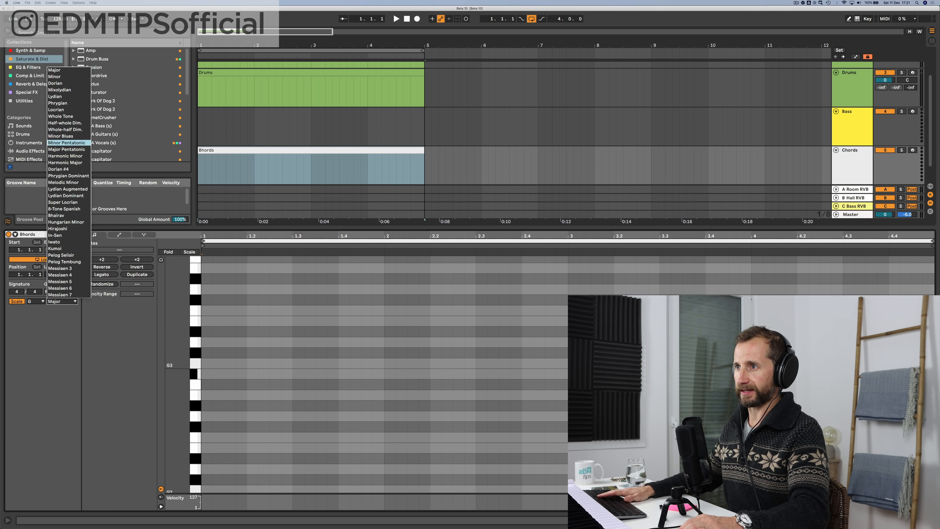
click(59, 76)
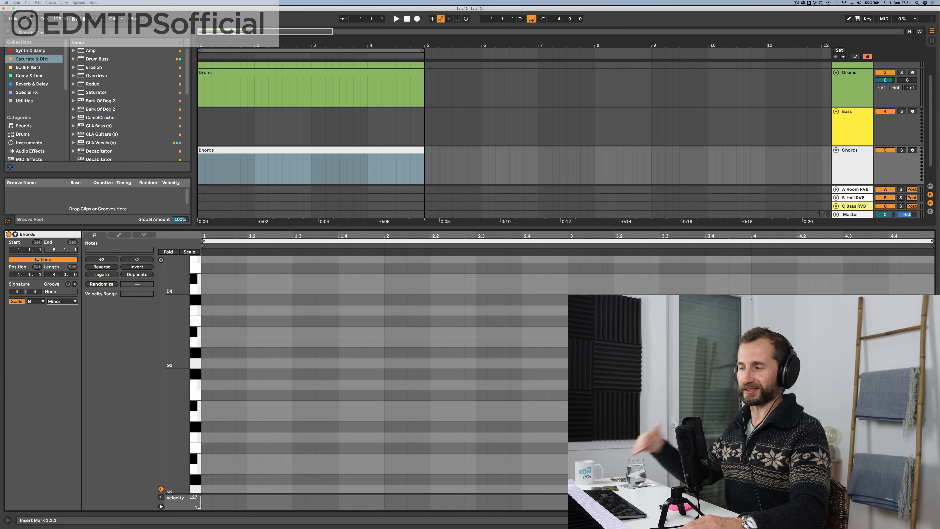
click(189, 251)
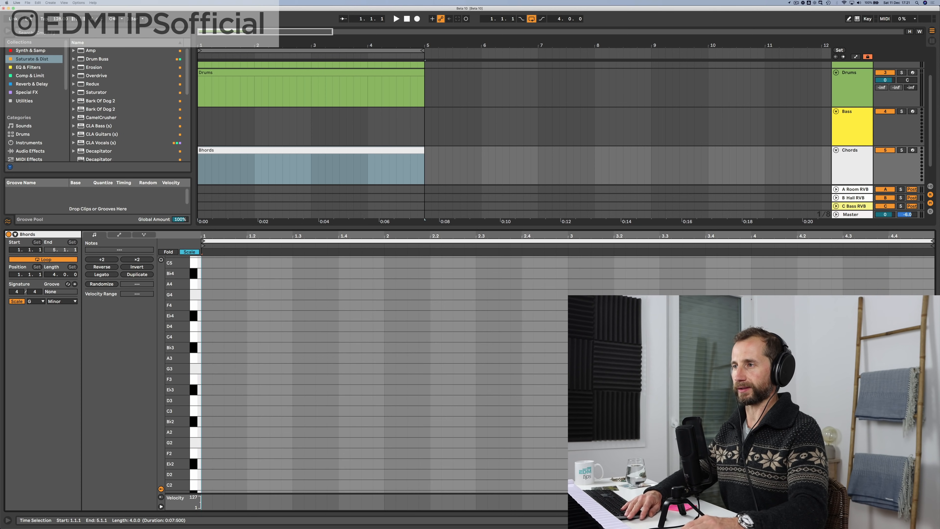
Step: Recolour the Chords track turquoise and apply the track colour to its clip
key(shift+Tab)
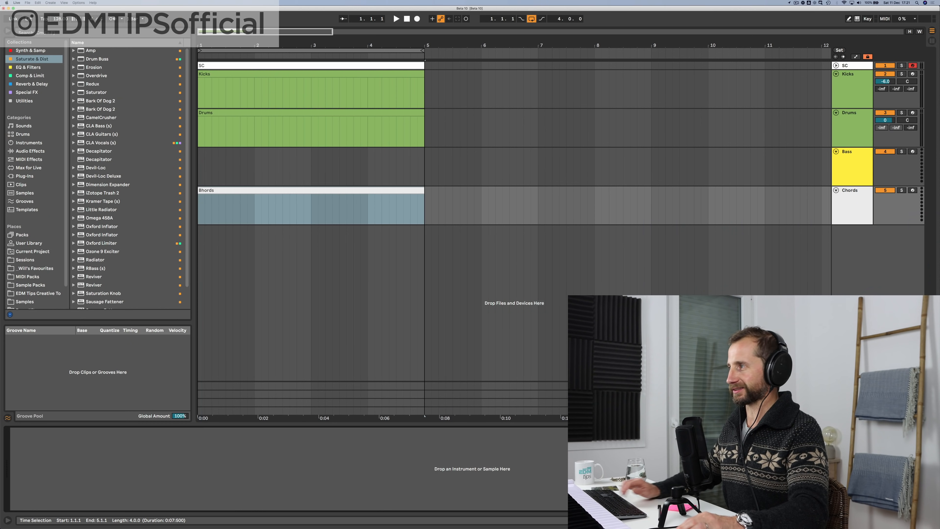
right_click(848, 197)
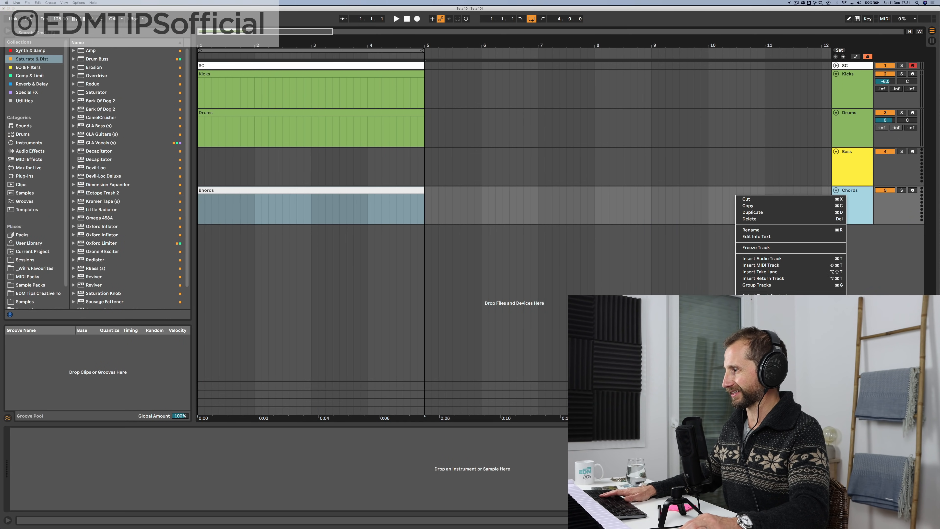
click(801, 341)
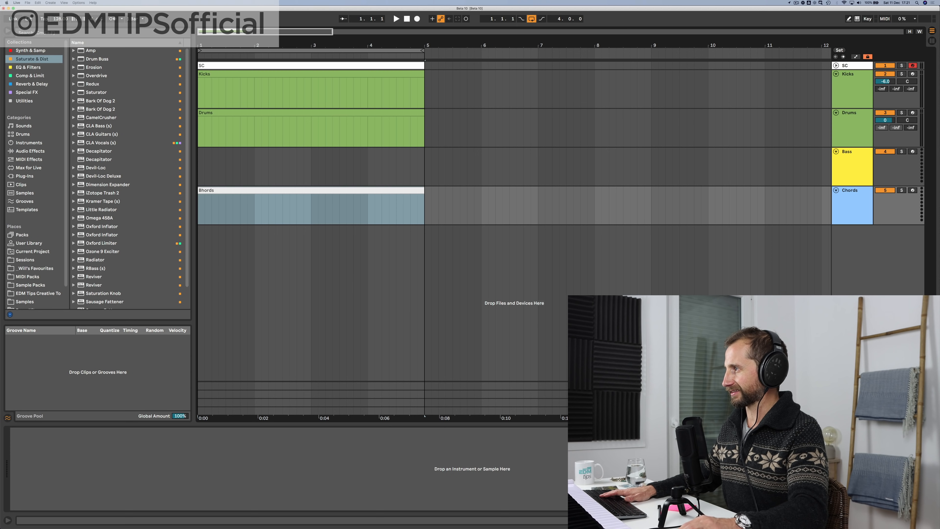
right_click(842, 221)
click(796, 352)
right_click(844, 217)
click(770, 328)
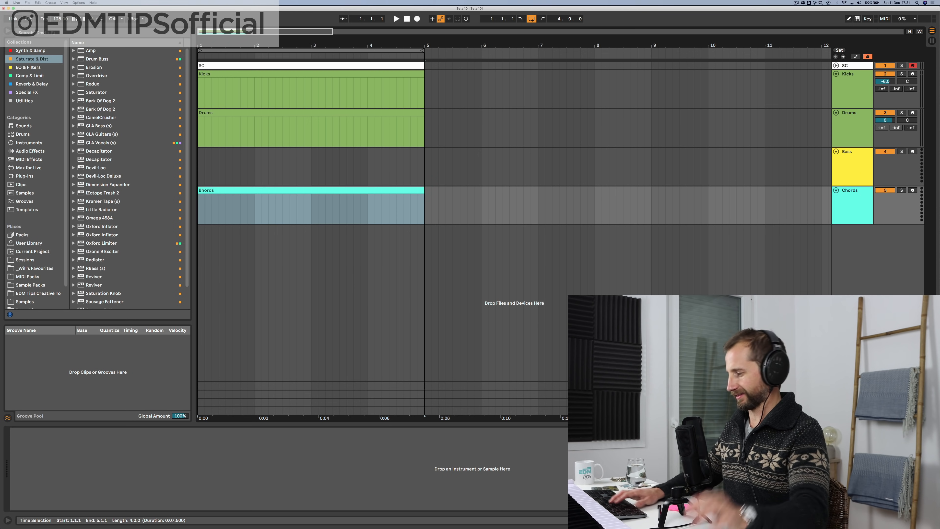
Step: Rename the clip on the Chords track as Chords, keeping the same name for the track
key(super+r)
text(Chor)
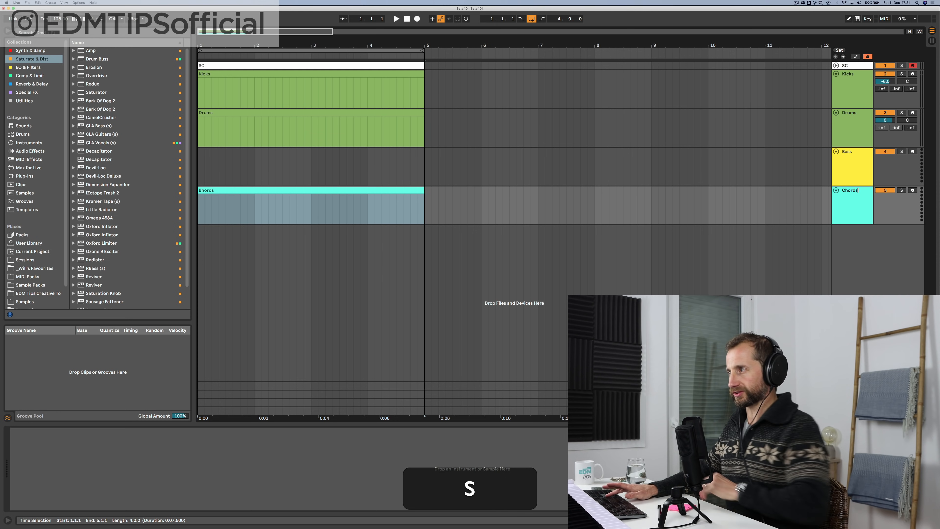
key(Return)
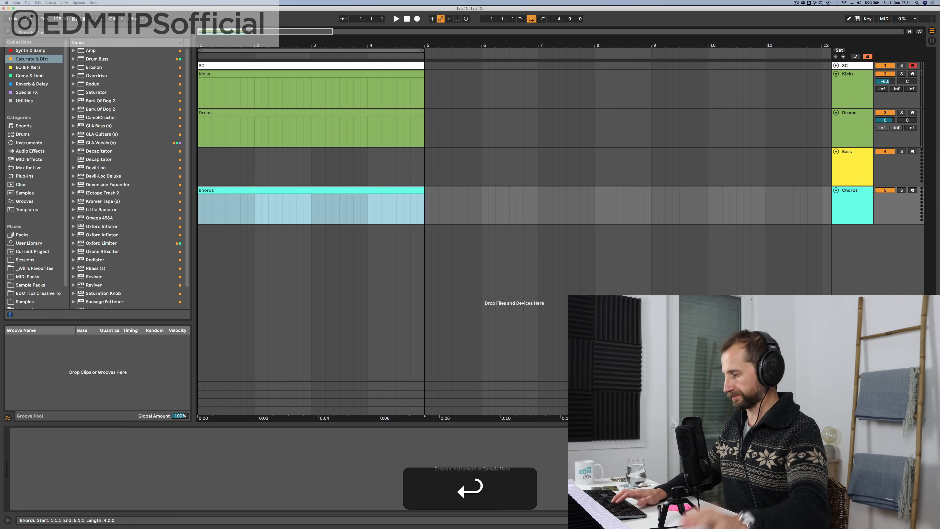
key(super+r)
text(Chords)
key(Return)
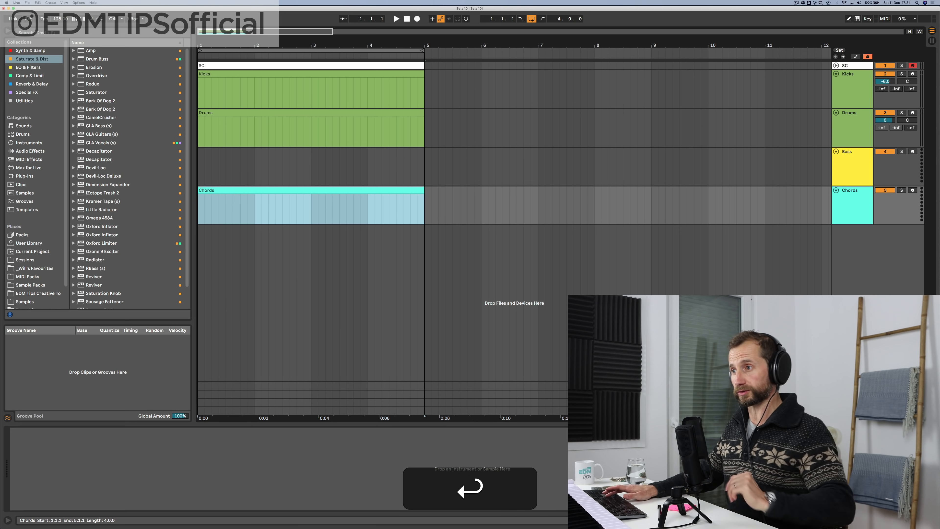
Step: Load the Wavetable instrument from the Synth & Samp collection onto the Chords track
click(30, 51)
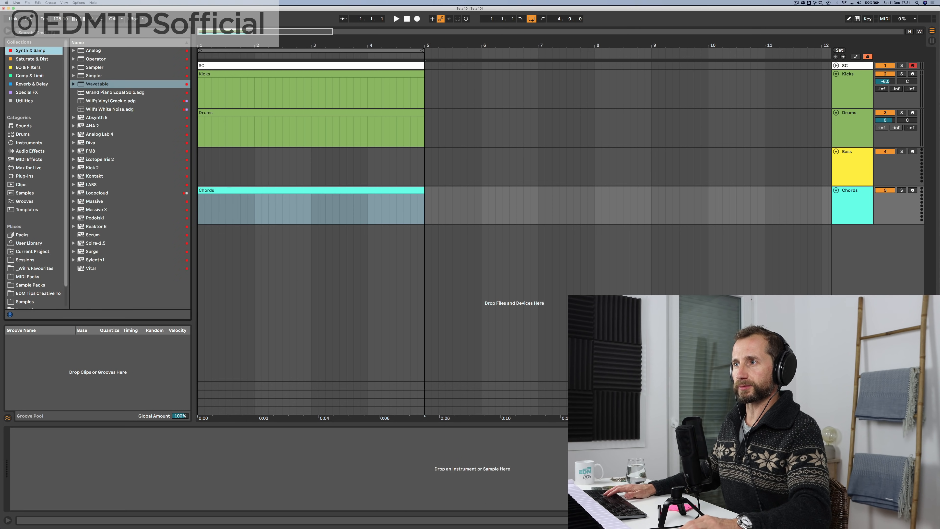
click(97, 84)
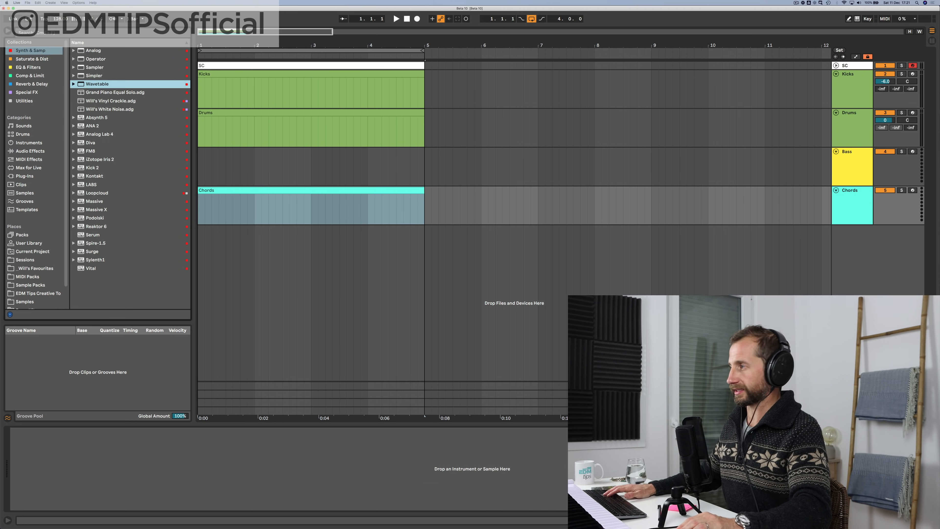
key(Return)
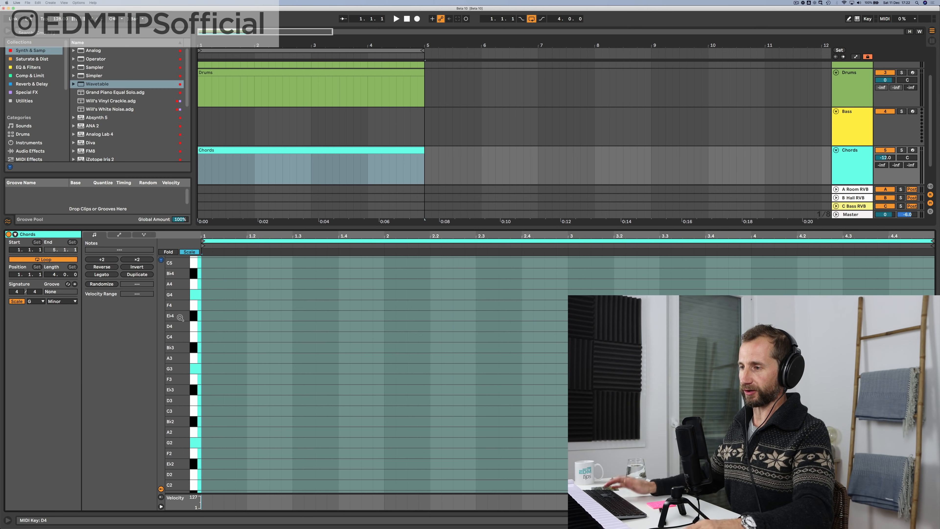
Step: Place an E♭3 note about three and a half beats long at the start of the Chords clip and audition it
double_click(209, 337)
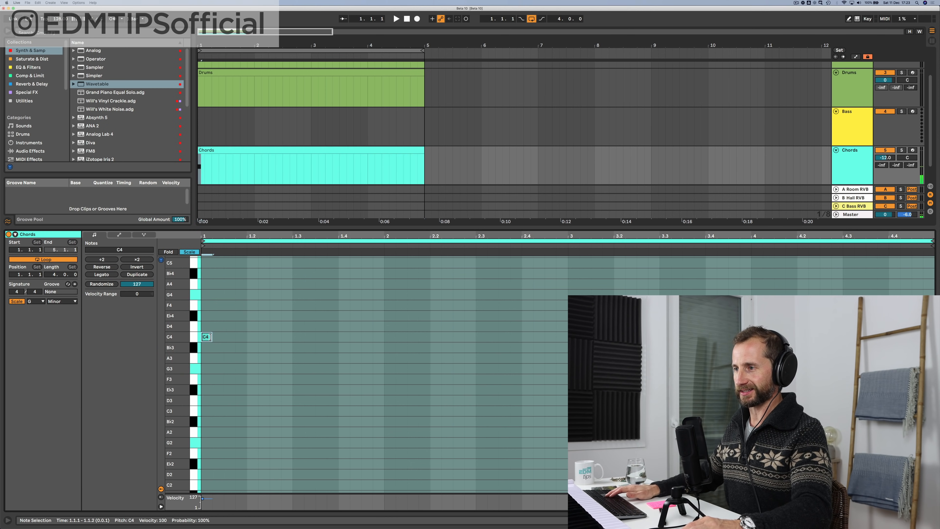
key(Down)
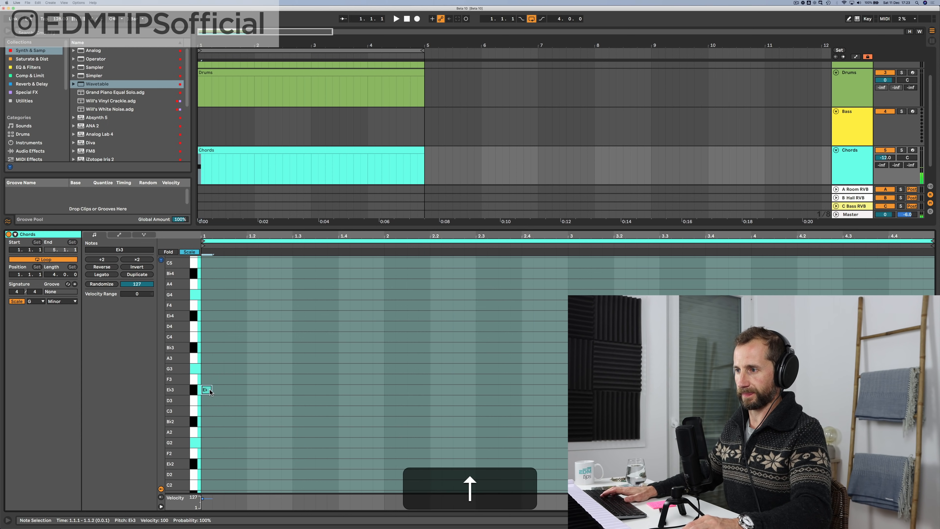
key(space)
drag(210, 390, 362, 391)
key(k)
click(407, 19)
key(space)
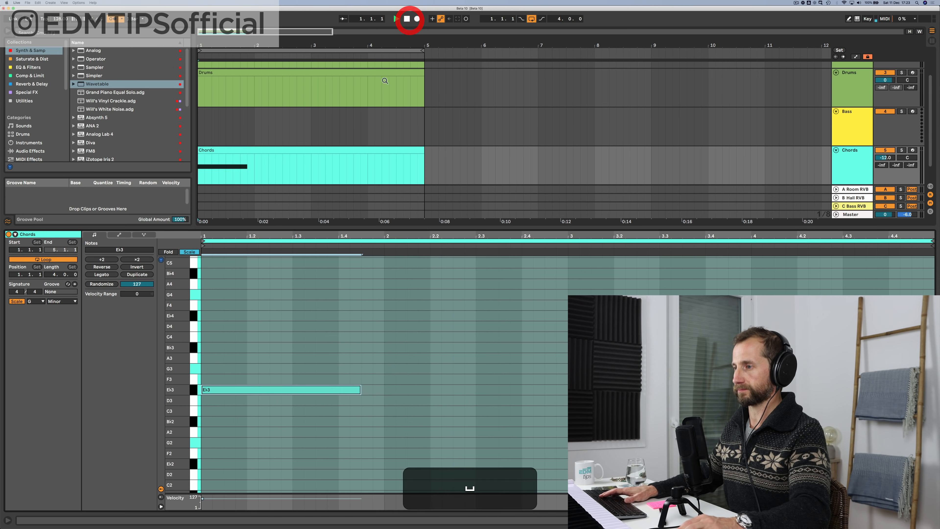
Step: Extend the E♭3 note to the start of bar 3 and add a one-bar G3 note there
drag(362, 390, 751, 368)
key(space)
double_click(570, 369)
key(space)
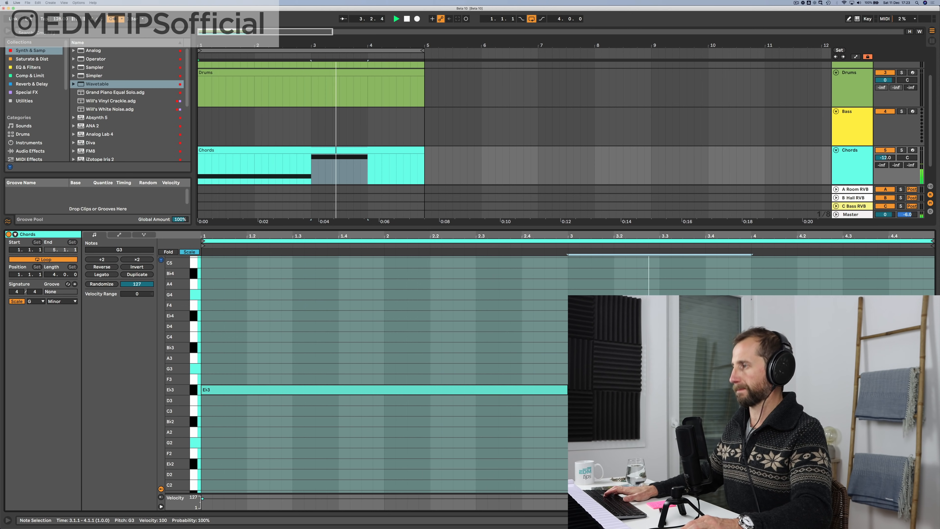
Step: Stop playback and add an F3 note spanning the whole of bar 4
key(space)
double_click(757, 380)
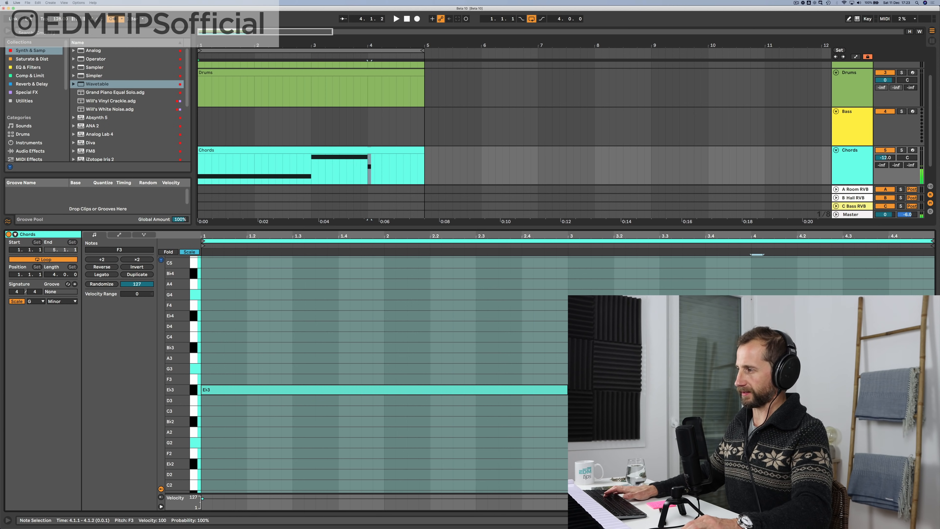
drag(765, 379, 912, 379)
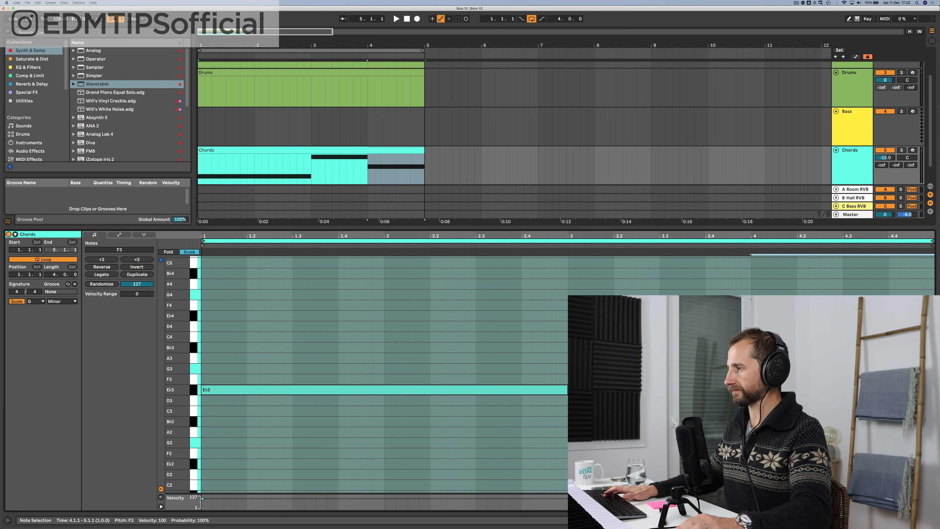
Step: Deselect the notes and switch the piano roll's scale-only display off and back on
click(419, 354)
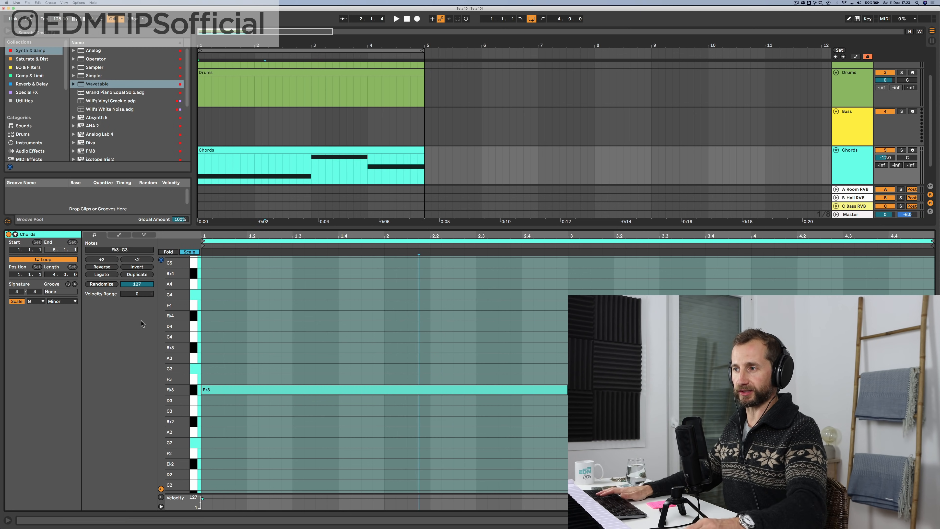
click(190, 252)
click(190, 252)
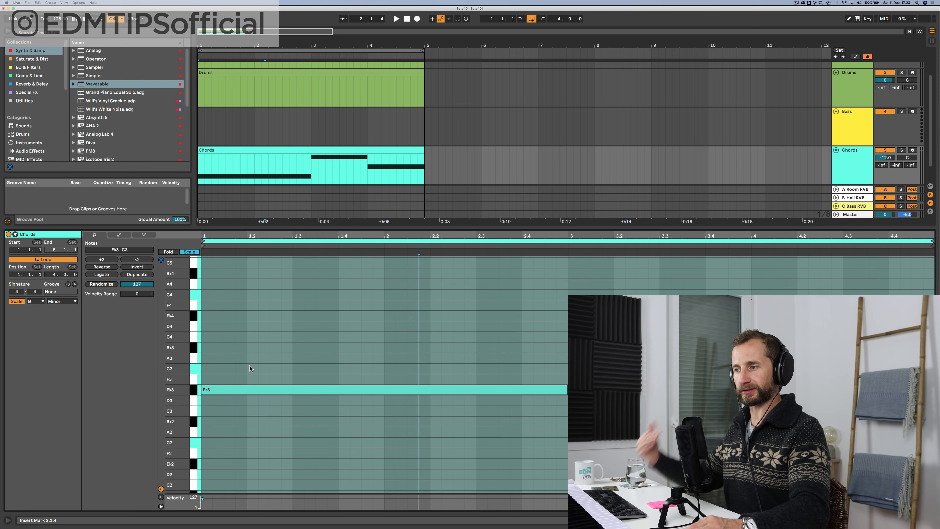
Step: Stack G3, B♭3 and D4 copies above the two-bar E♭3 note and audition the chord
scroll(250, 366, up, 5)
click(242, 443)
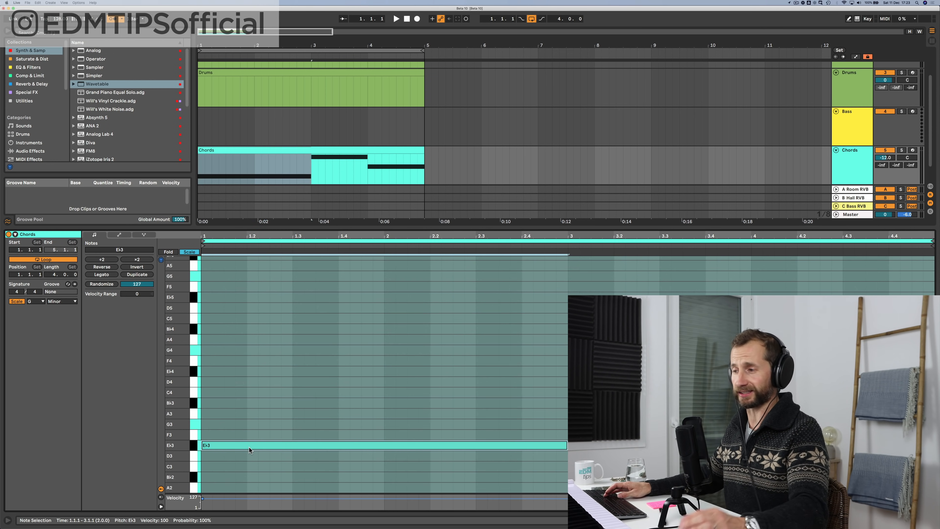
drag(249, 447, 252, 381)
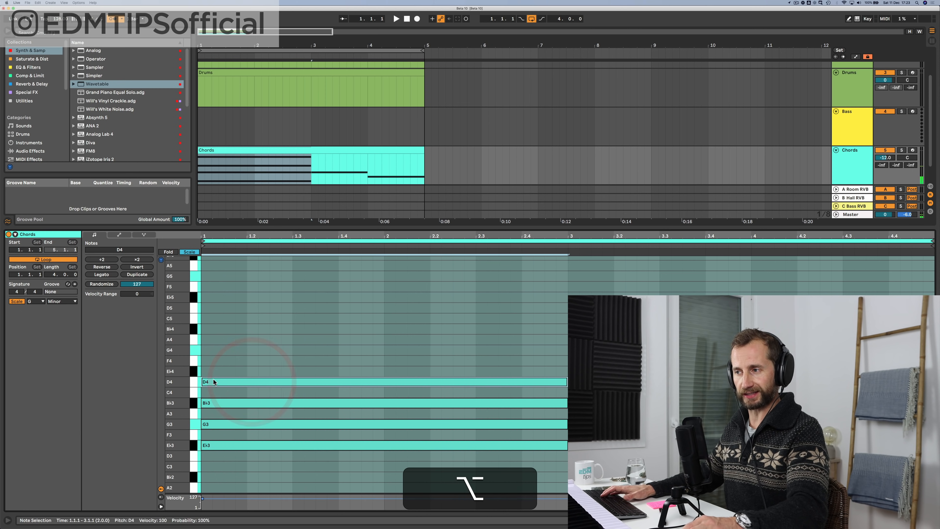
click(230, 447)
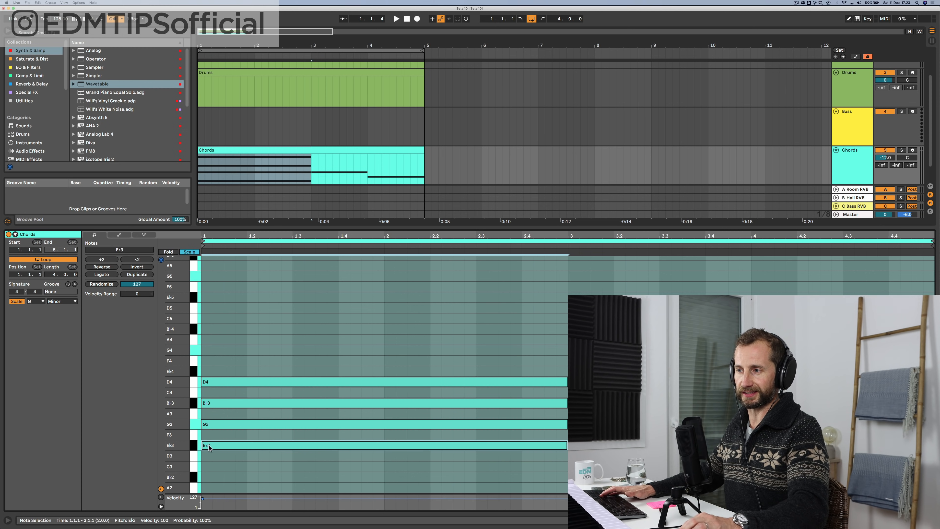
key(space)
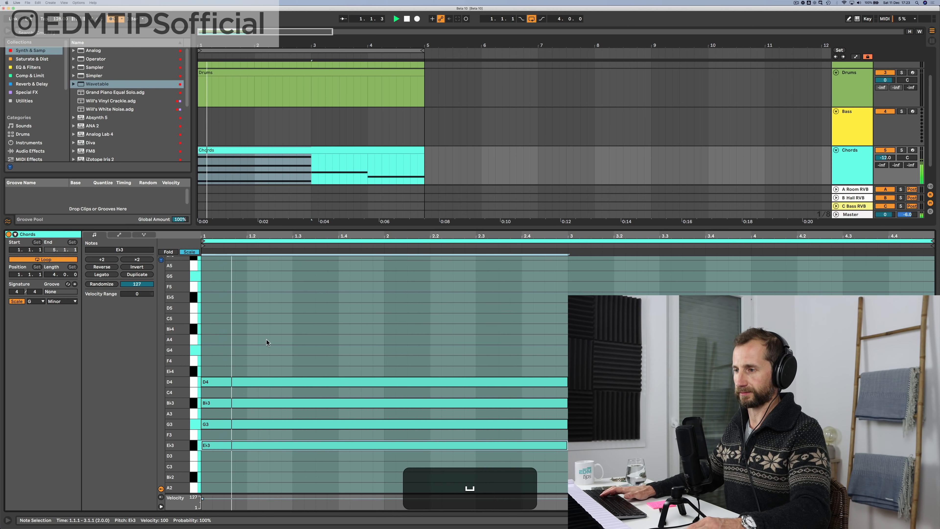
click(336, 341)
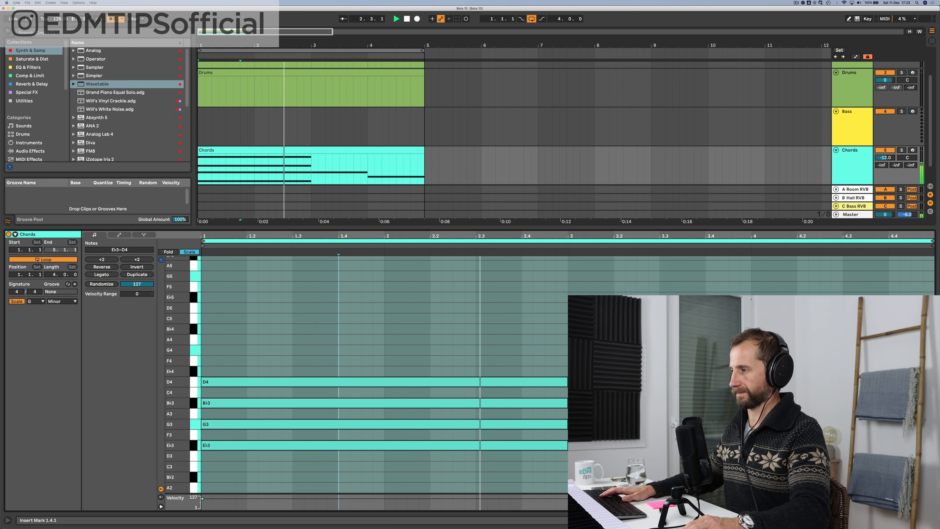
key(space)
Step: Stack B♭3, D4 and F4 copies above the G3 note in bar 3
click(607, 424)
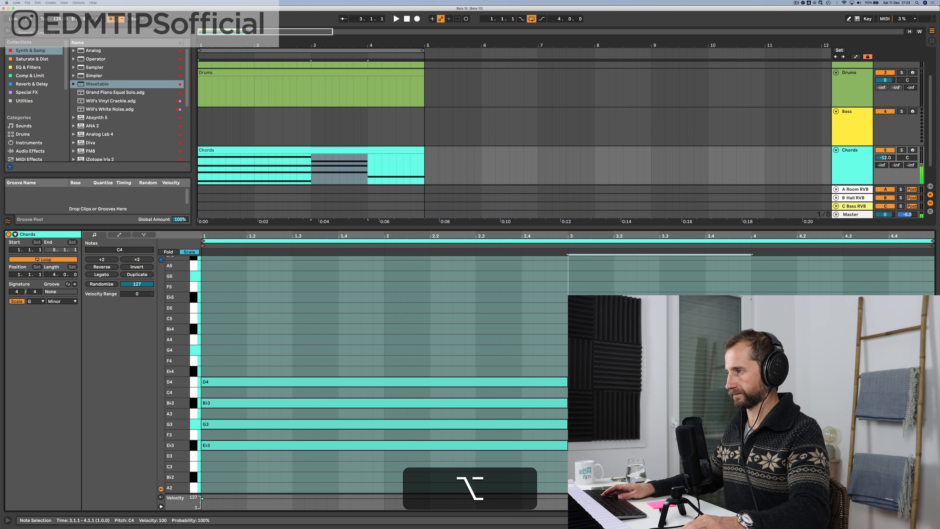
key(Up)
key(Up)
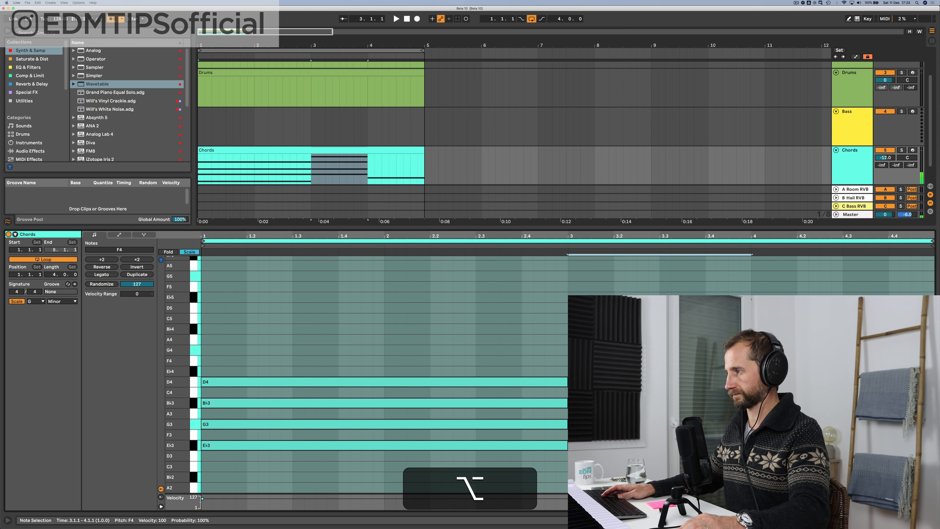
Step: Stack A3, C4 and F4 above the F3 note in bar 4 and play the progression
drag(840, 435, 837, 435)
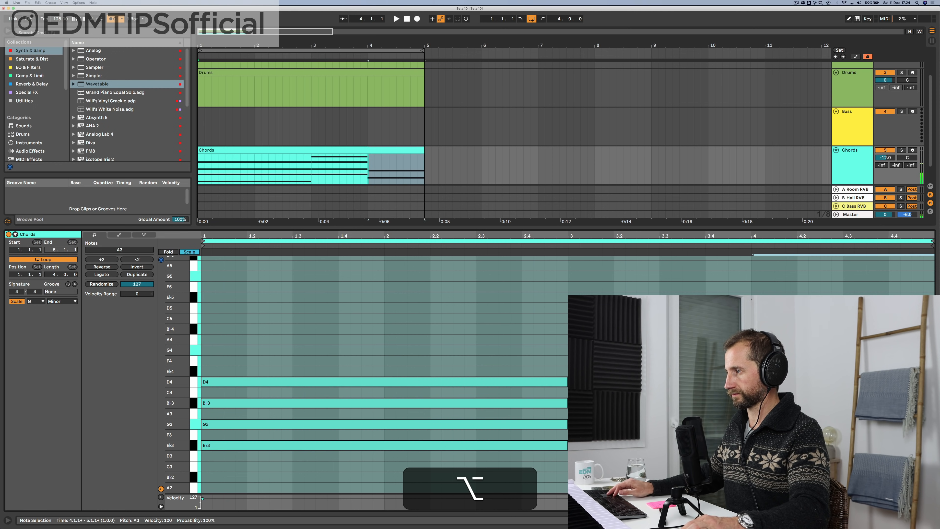
key(alt+Left)
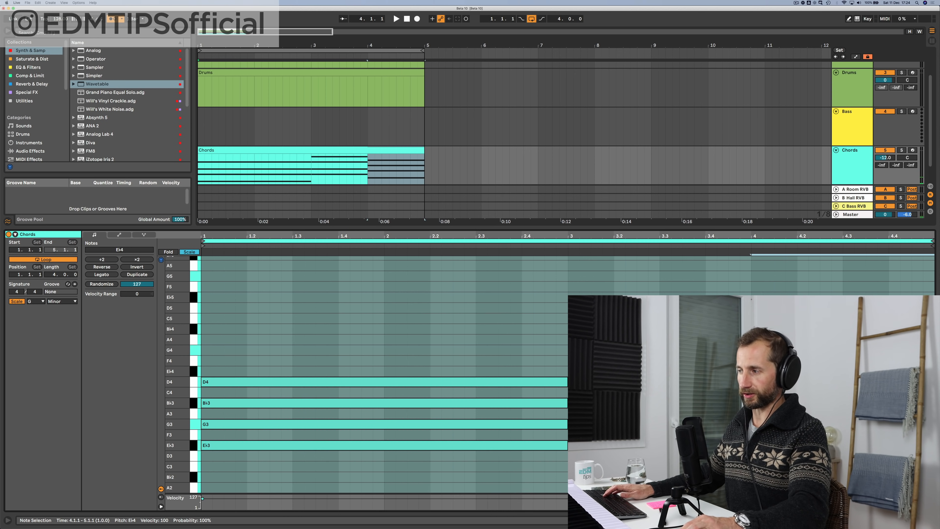
click(740, 350)
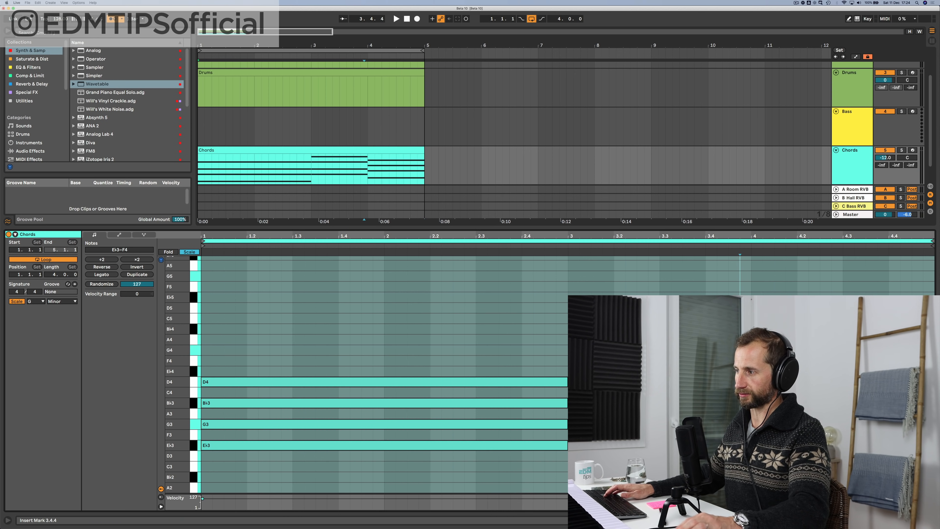
click(763, 371)
key(Up)
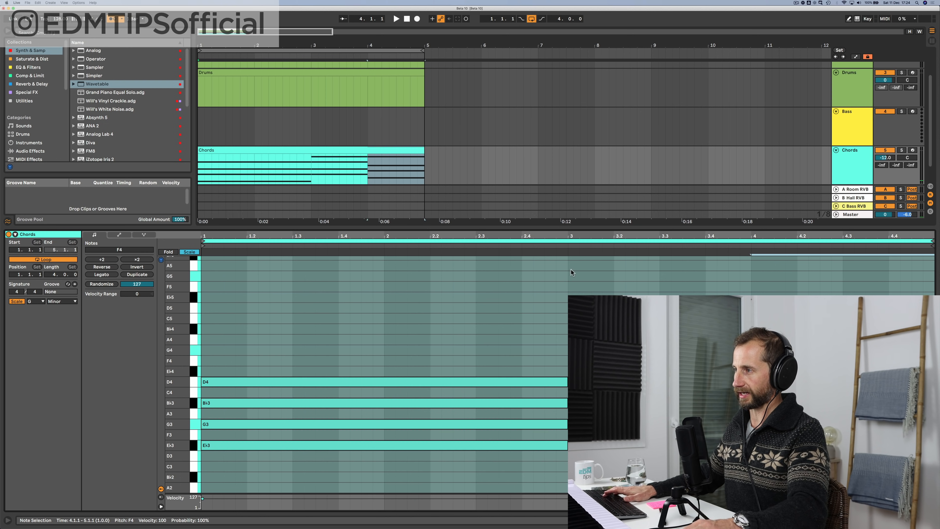
click(565, 248)
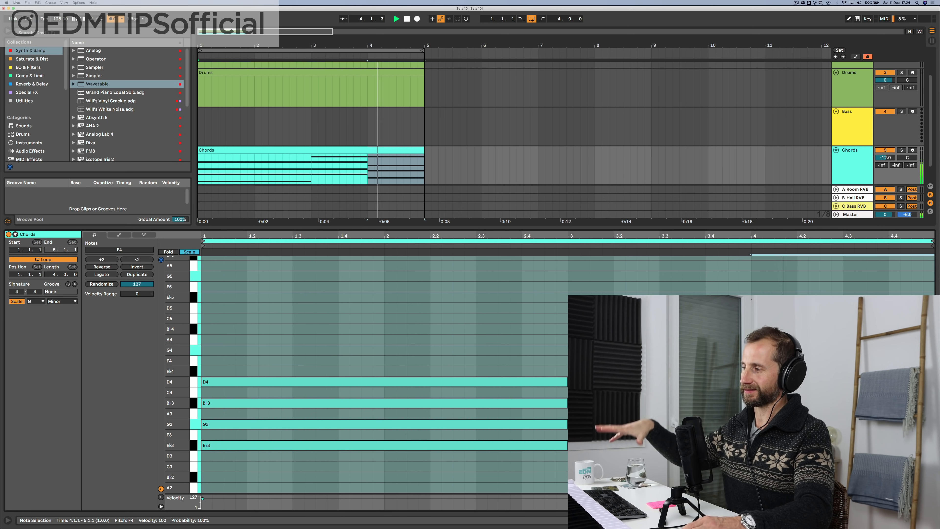
key(space)
Step: Show the Chords track's Wavetable device, set oscillator 1's wavetable position to 69%, and audition the sound
key(shift+Tab)
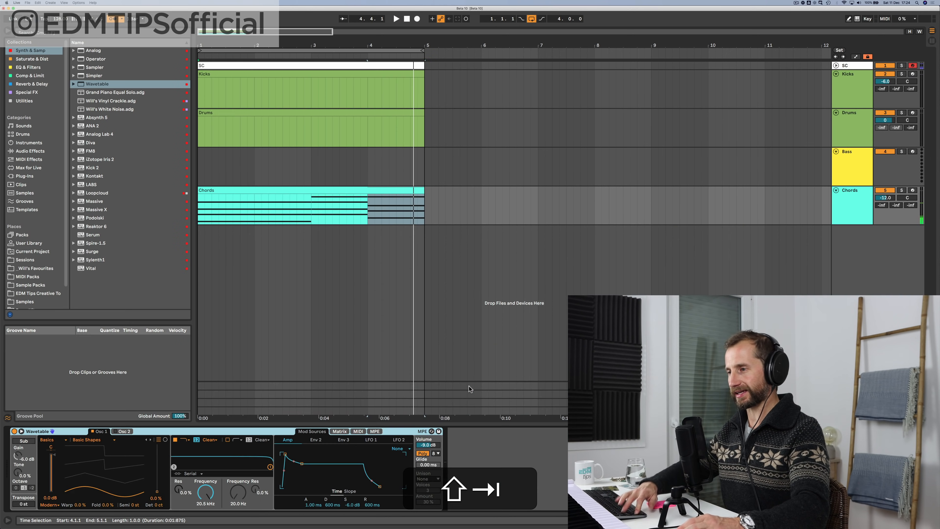
click(97, 458)
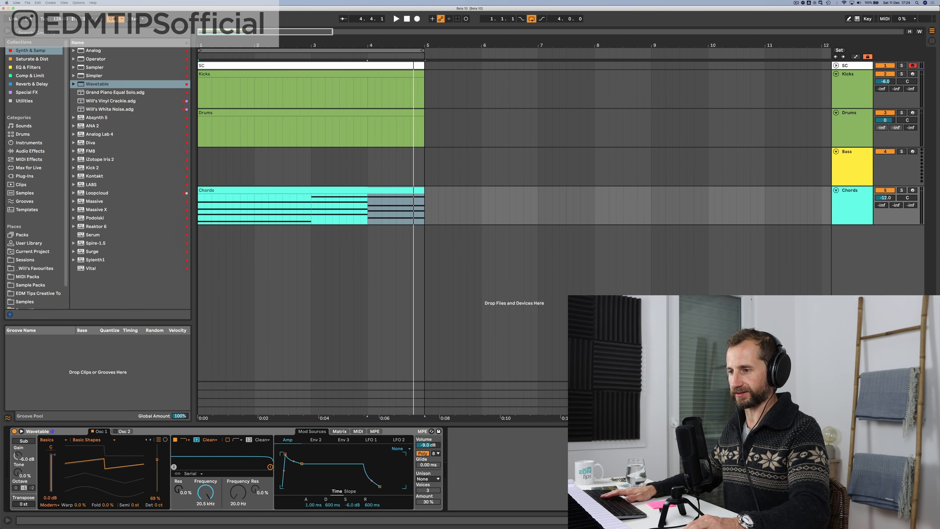
key(space)
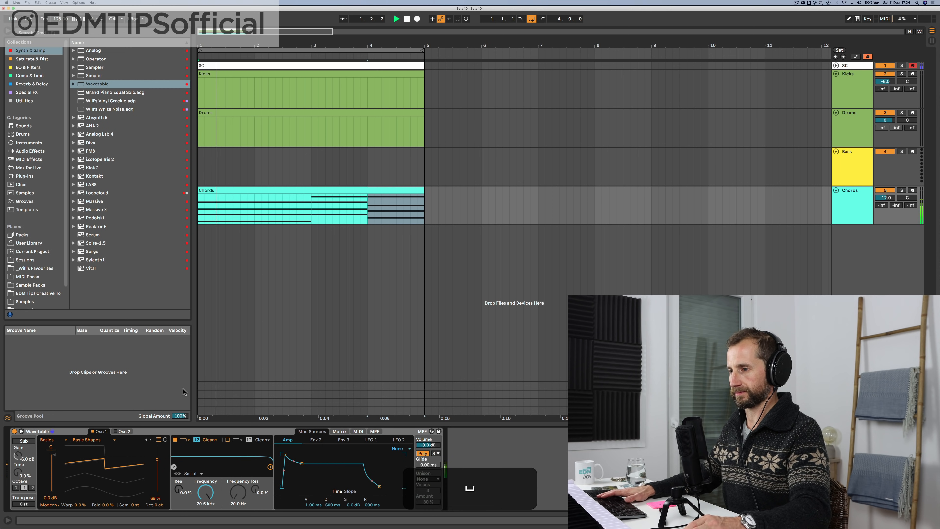
Step: Set the amp envelope to 0.00 ms attack, 294 ms decay and 0.0 dB sustain, and audition it
key(space)
drag(300, 455, 291, 454)
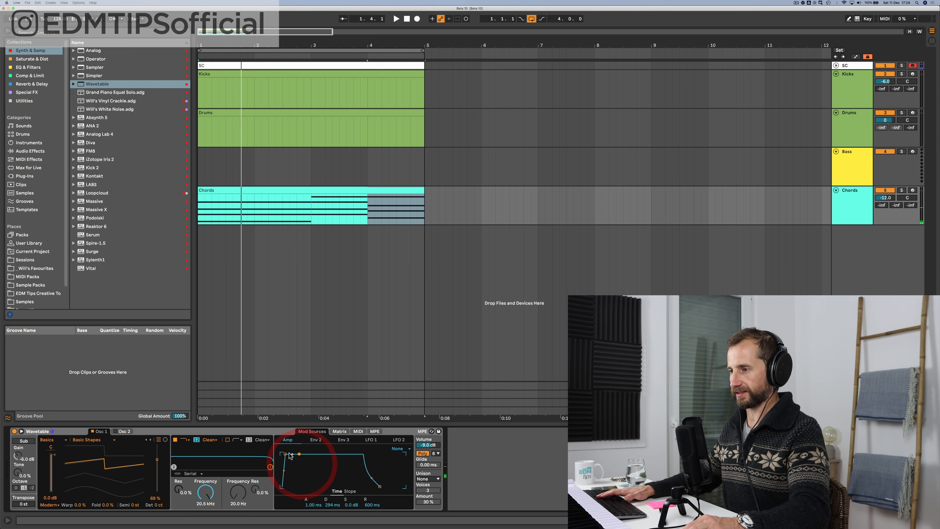
key(space)
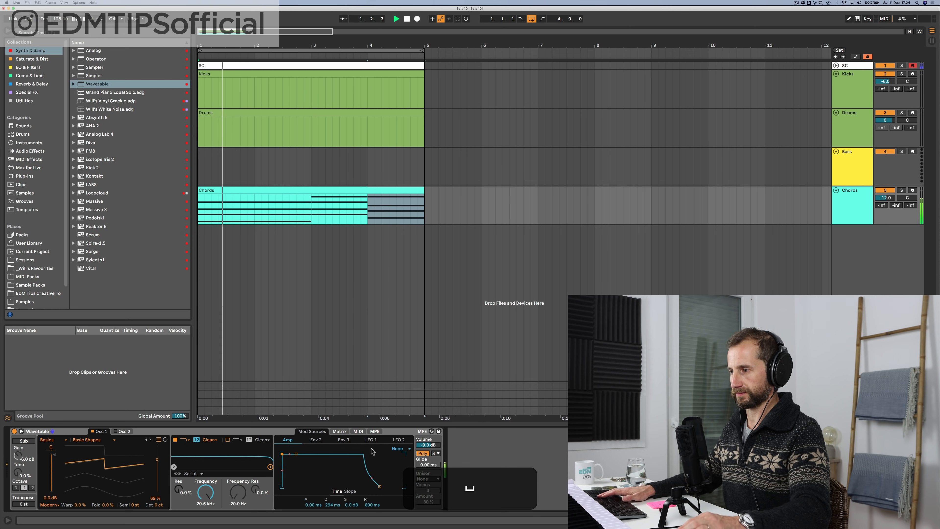
Step: Set Wavetable's unison mode to Classic and play the chord progression through
click(427, 479)
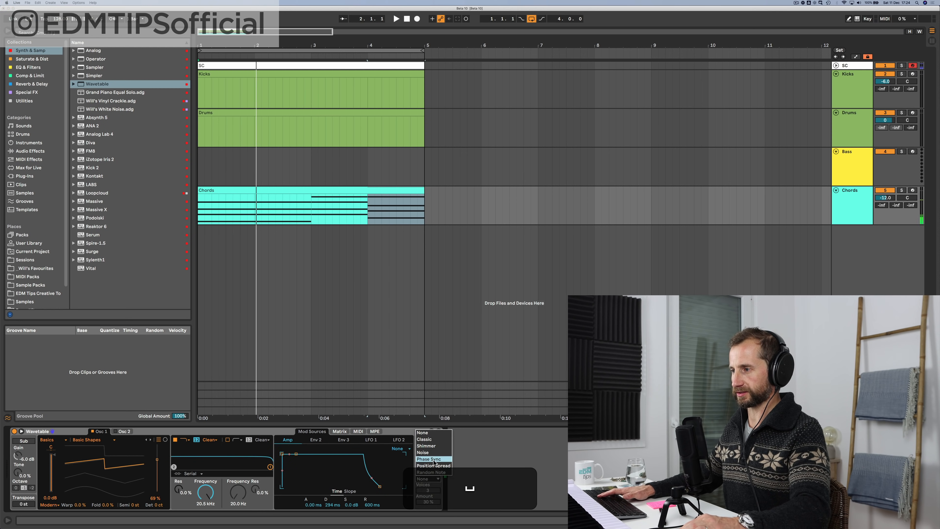
click(424, 439)
key(space)
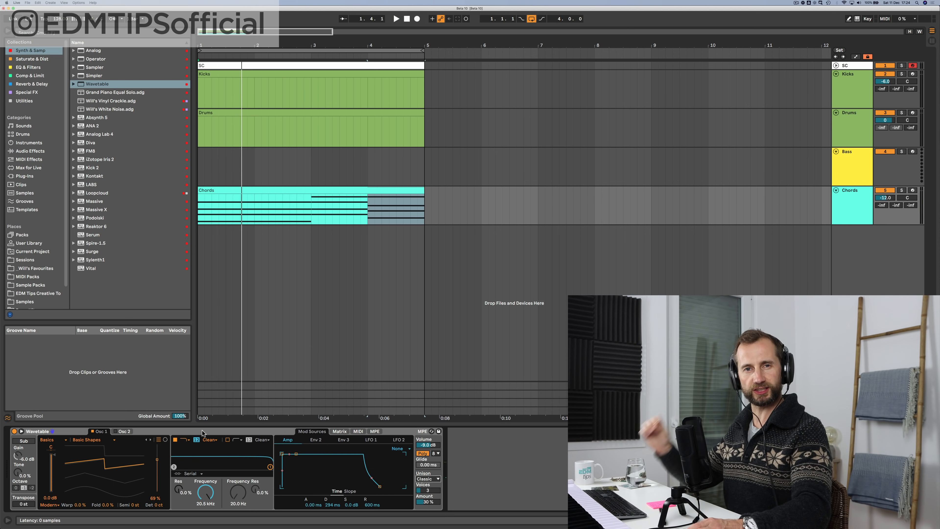
key(space)
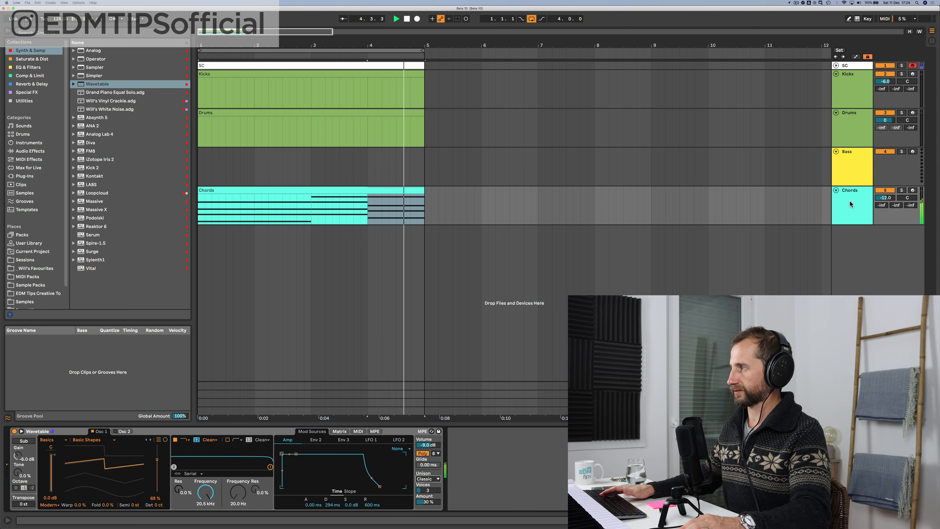
key(space)
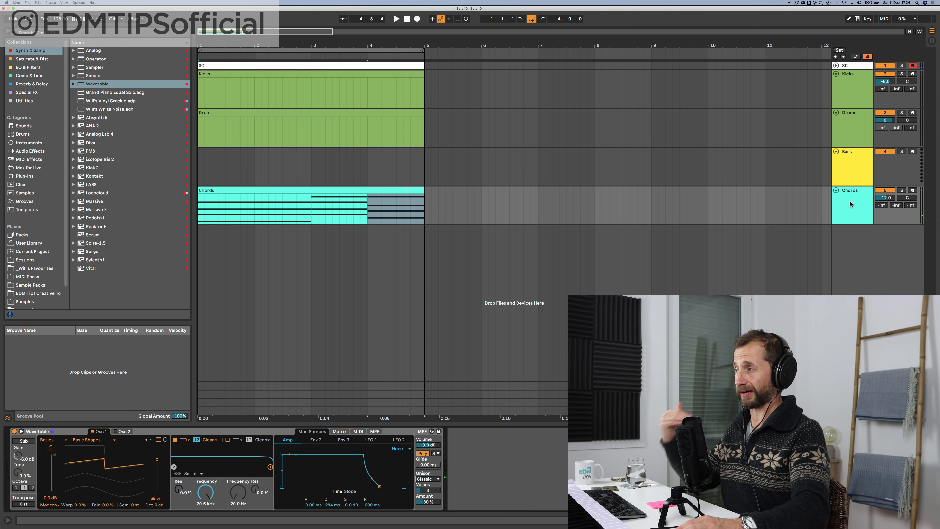
Step: Duplicate the Chords track and rename the copy Melody
click(849, 200)
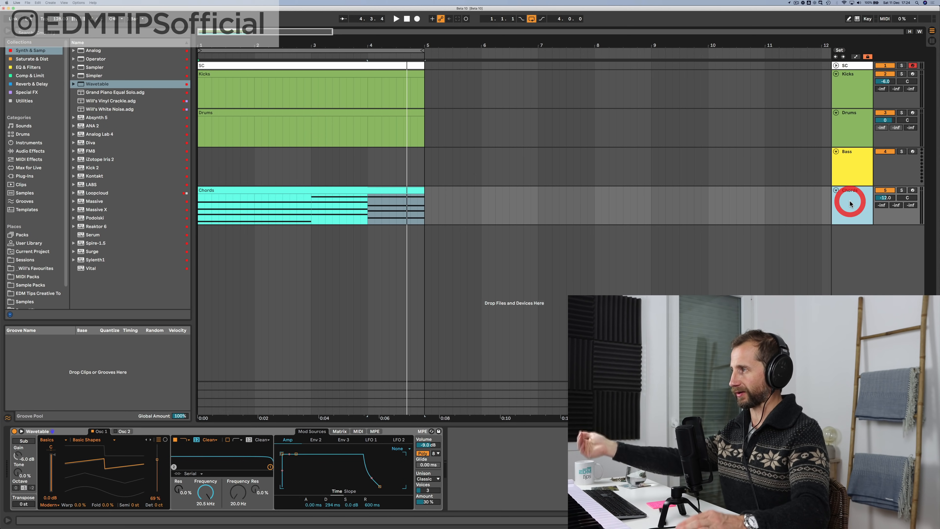
key(super)
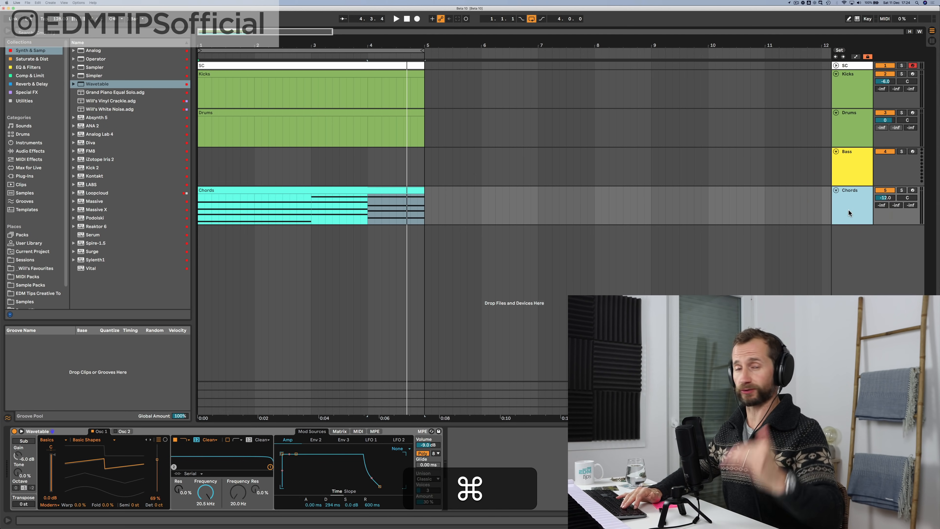
key(super+d)
click(848, 232)
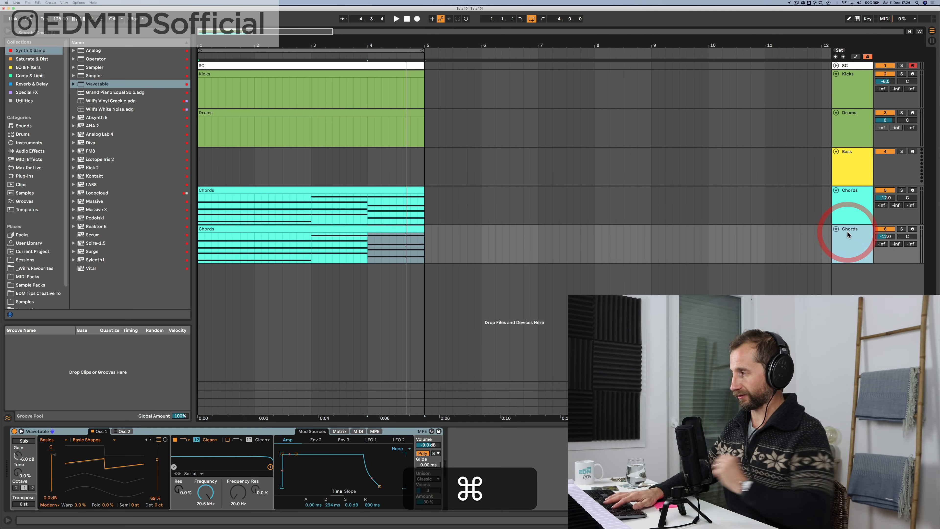
key(super+r)
text(MNe)
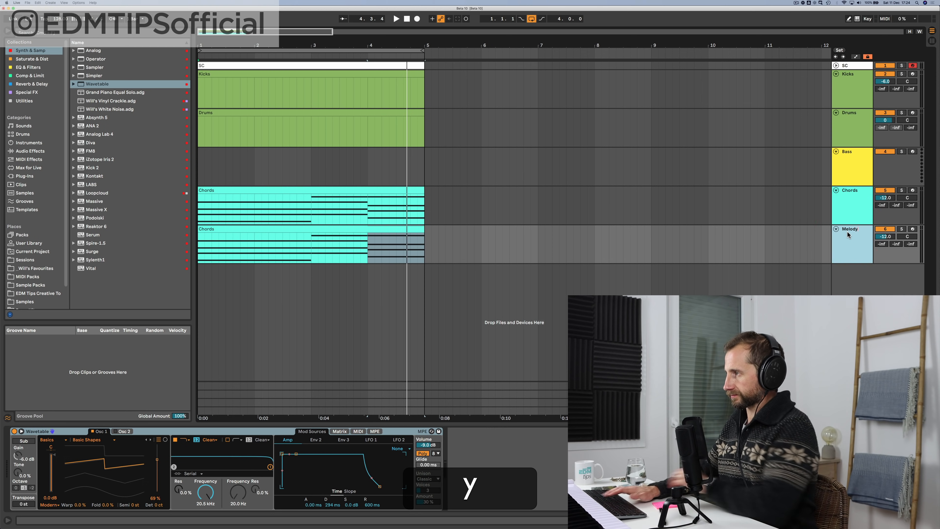
Step: Open the clip on the Melody track and delete all of its chord notes
click(320, 227)
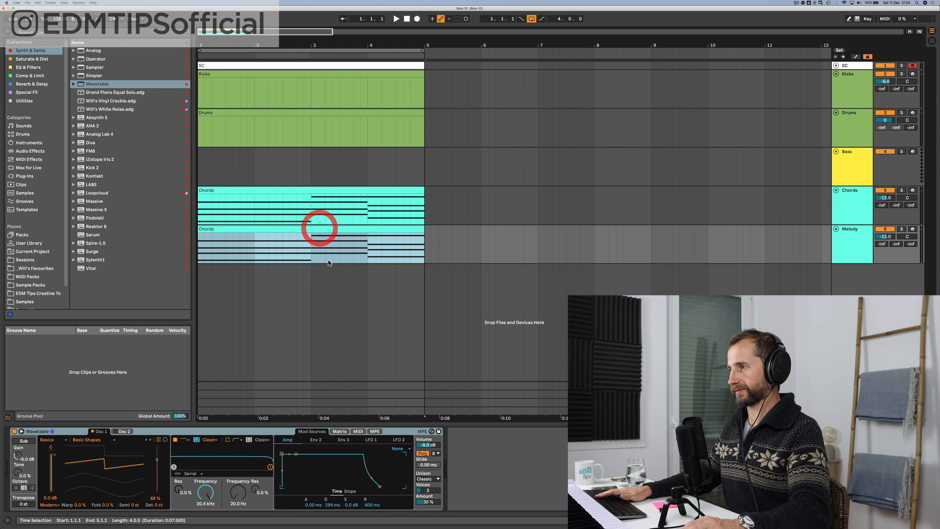
double_click(312, 226)
drag(427, 324, 206, 452)
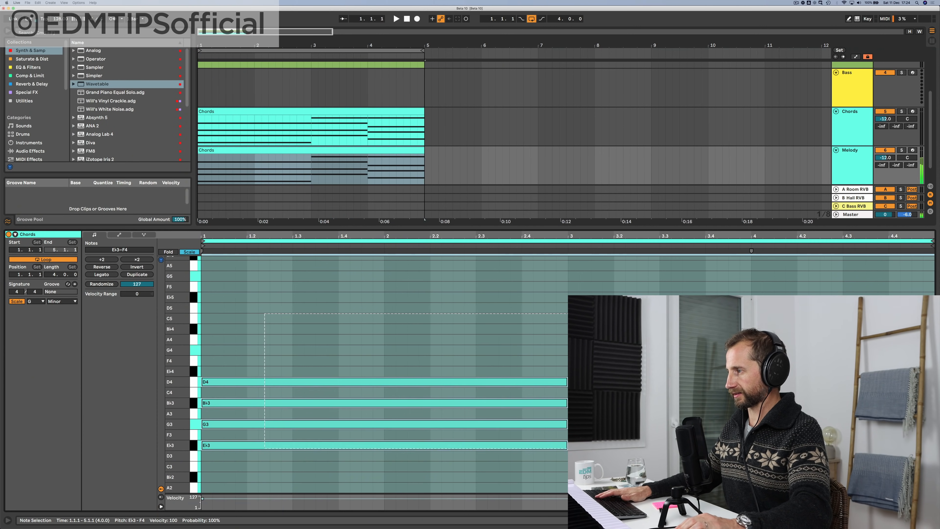
key(BackSpace)
Step: Add a sixteenth-length note at the start of the Melody clip and raise it to G3
double_click(205, 446)
scroll(206, 444, down, 1)
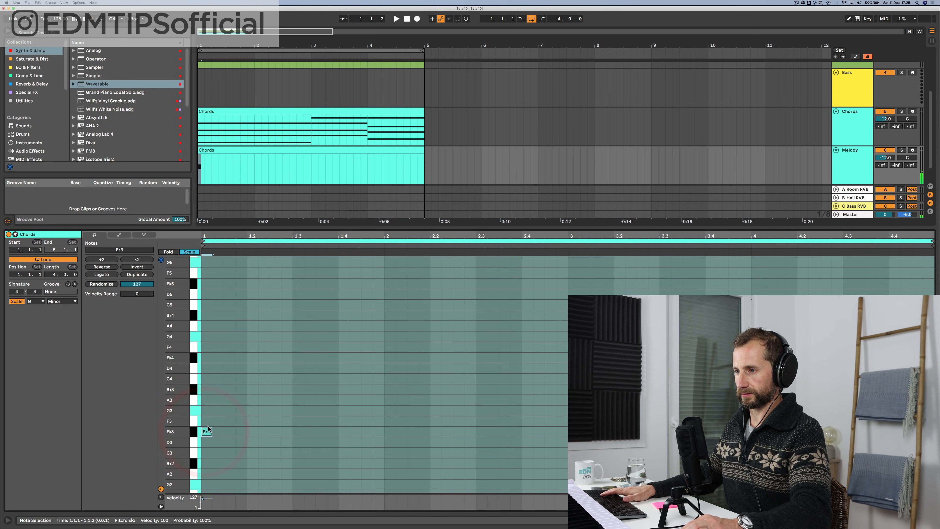
key(Up)
key(Up)
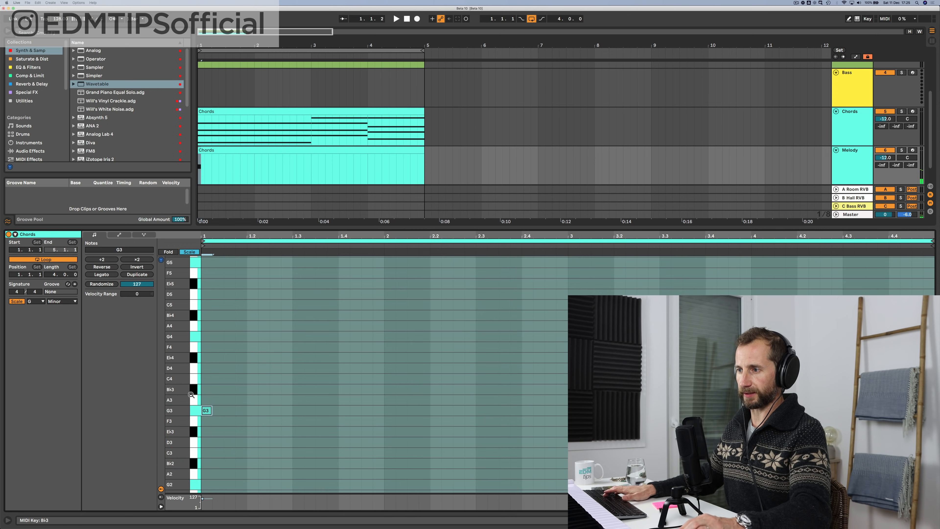
Step: Add four more sixteenth-length G3 notes at eighth-note spacing up to 1.3, and audition them with the Chords track muted
double_click(228, 410)
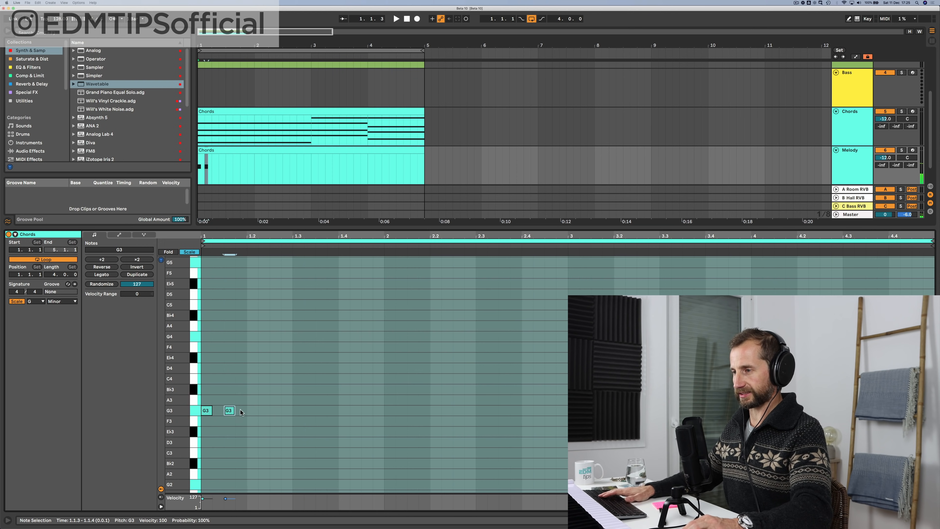
key(space)
double_click(252, 409)
double_click(275, 410)
double_click(298, 410)
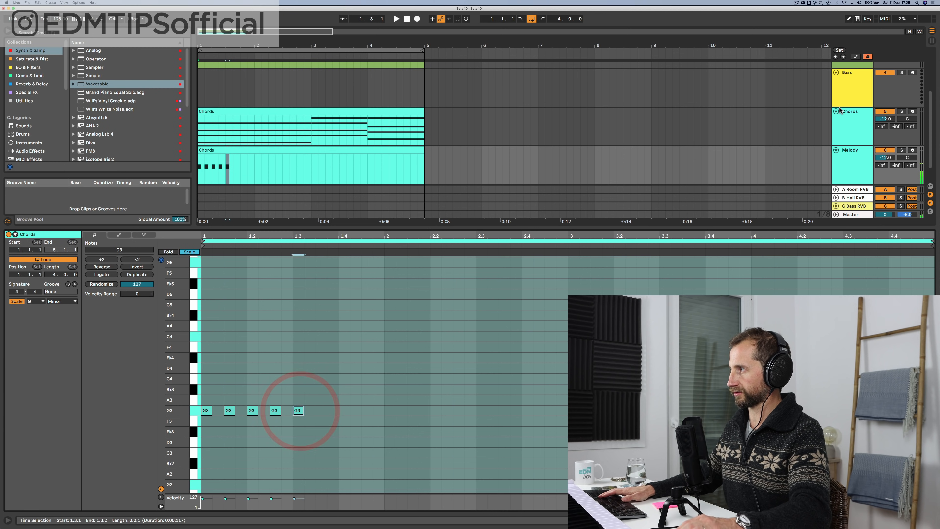
drag(880, 119, 882, 120)
key(space)
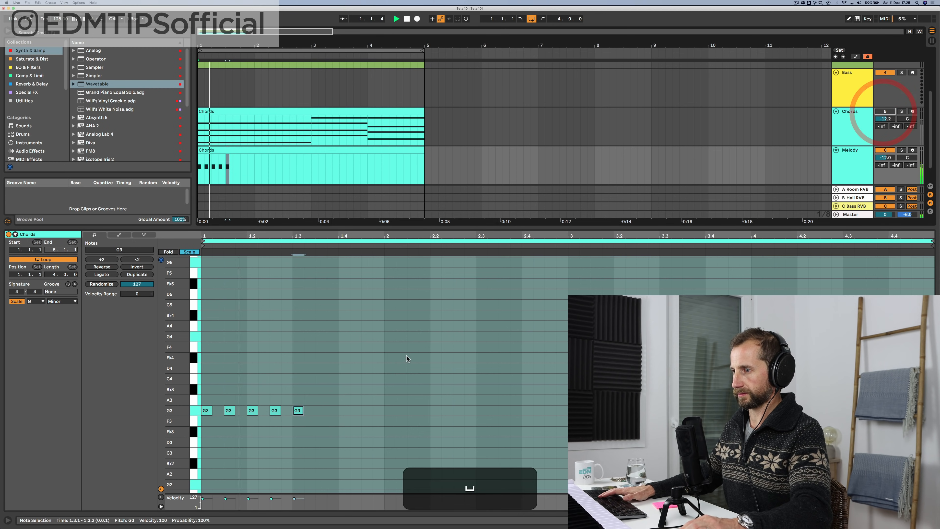
Step: Add a G3 at 1.3.3, duplicate the last pair of notes to fill all four bars, remove the overshoot, and play the pattern
double_click(320, 411)
drag(339, 411, 315, 413)
click(298, 411)
key(super+d)
key(super+d)
key(super+d)
key(super+d)
key(super+d)
key(super+d)
key(super+d)
key(super+d)
key(super+d)
key(super+d)
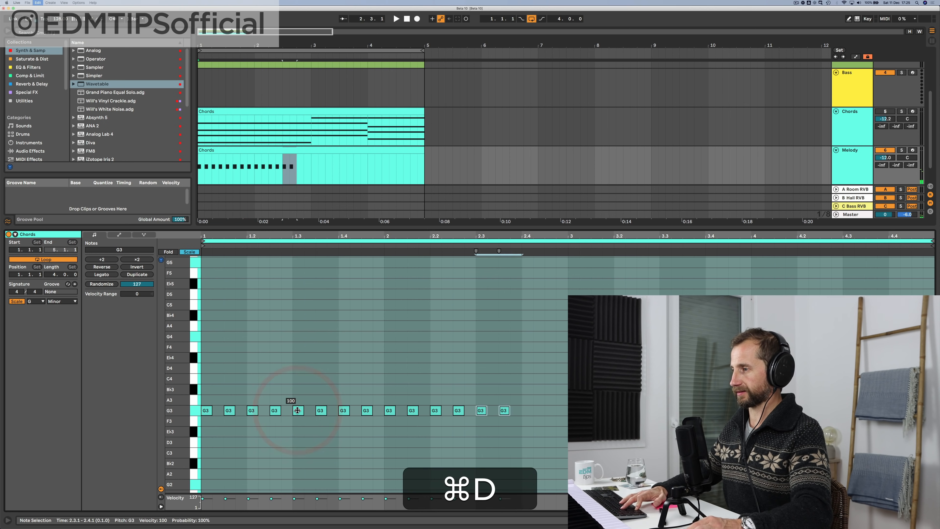
key(super+d)
key(super+d)
key(super+d)
key(super+d)
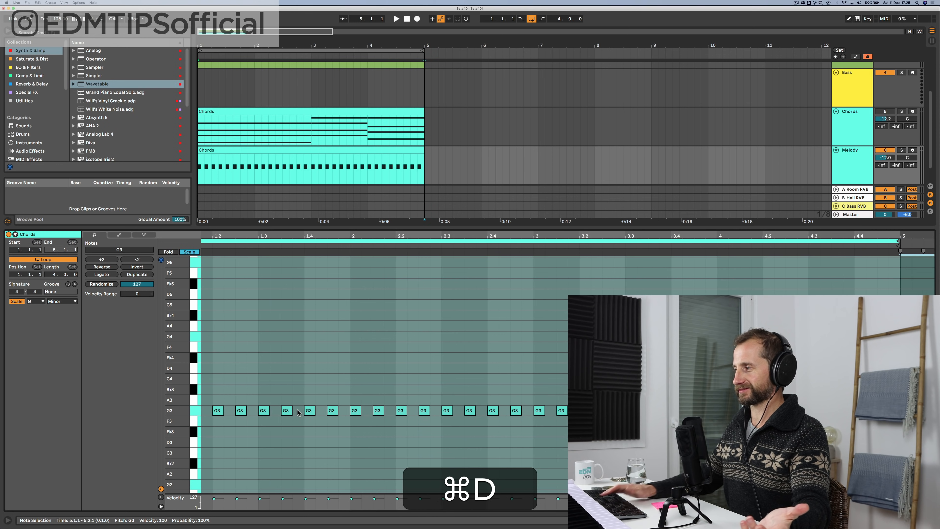
key(BackSpace)
key(space)
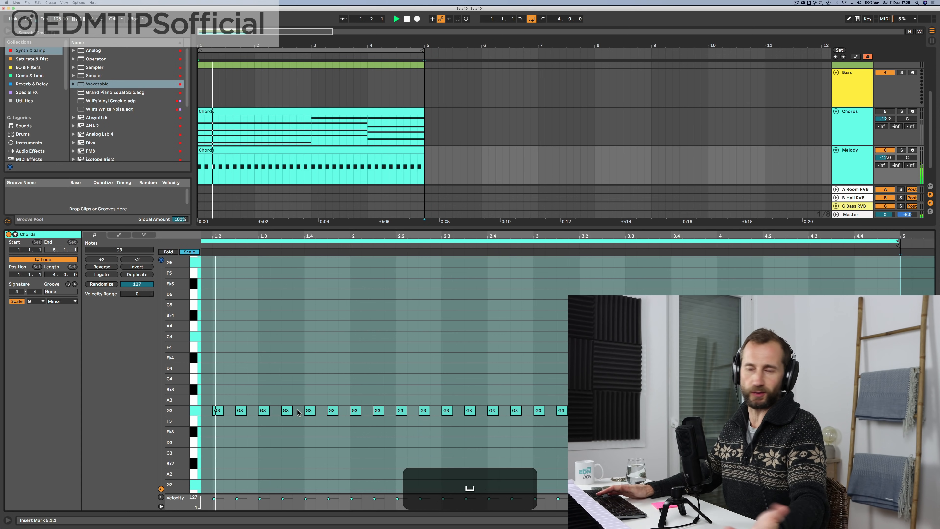
Step: Stop playback and view the Melody clip's note editor without the scale filter, restoring the scale-only view
scroll(327, 395, up, 2)
scroll(327, 394, left, 2)
key(space)
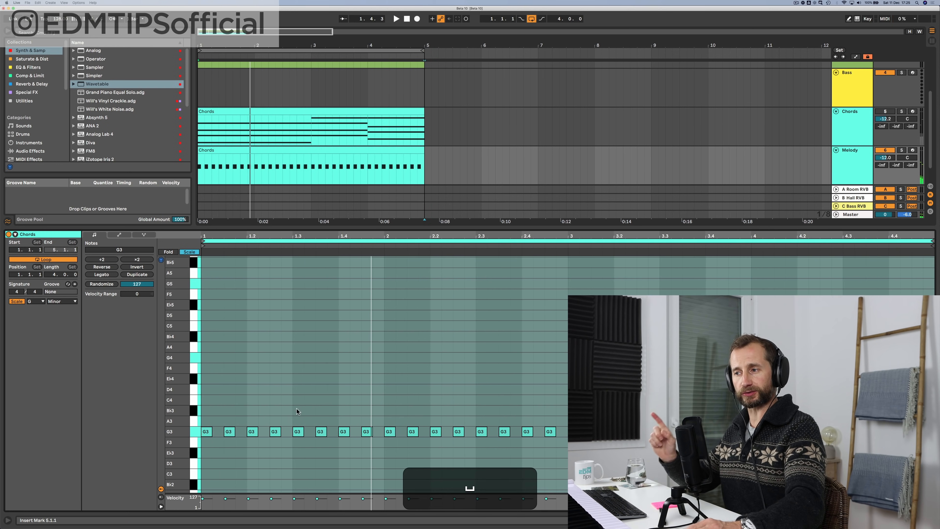
click(189, 252)
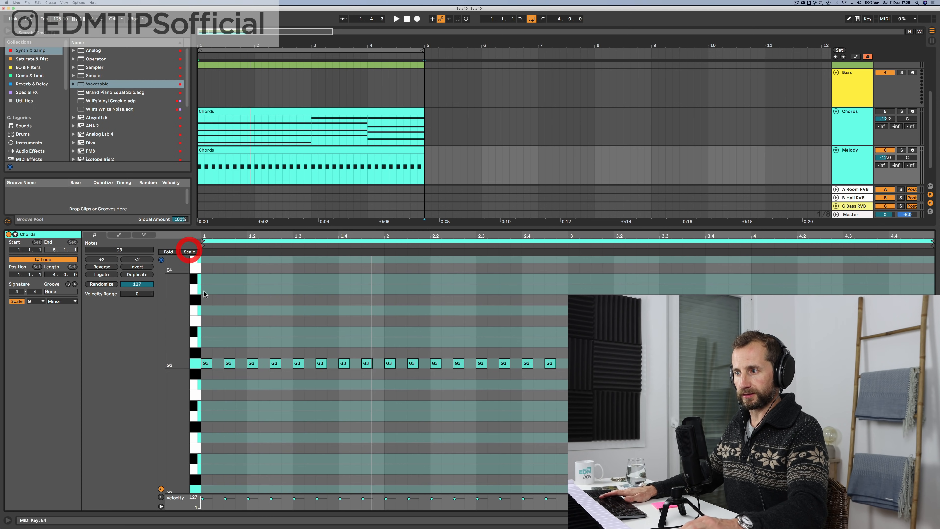
click(189, 252)
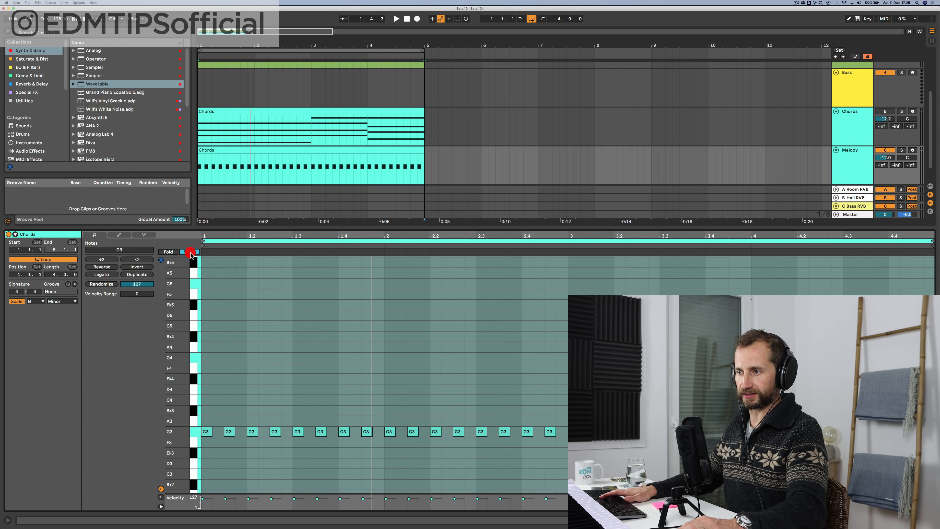
Step: Try raising the Melody clip's second note by two scale steps and audition it
click(228, 432)
key(Up)
key(Up)
key(space)
key(Down)
key(Down)
Step: Raise the Melody note at 1.2 from the G3 row to D4 and play the pattern
click(253, 433)
key(Up)
key(Up)
key(Up)
key(Up)
key(Up)
key(Down)
key(space)
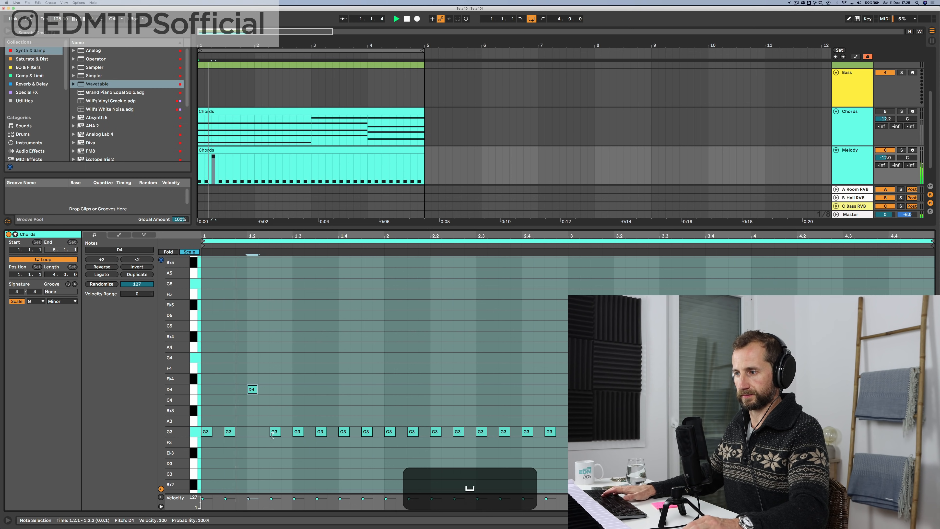
Step: Raise the note at 1.3.3 to D4 as well and play the melody
click(320, 433)
key(Up)
key(Up)
key(Up)
key(Up)
key(space)
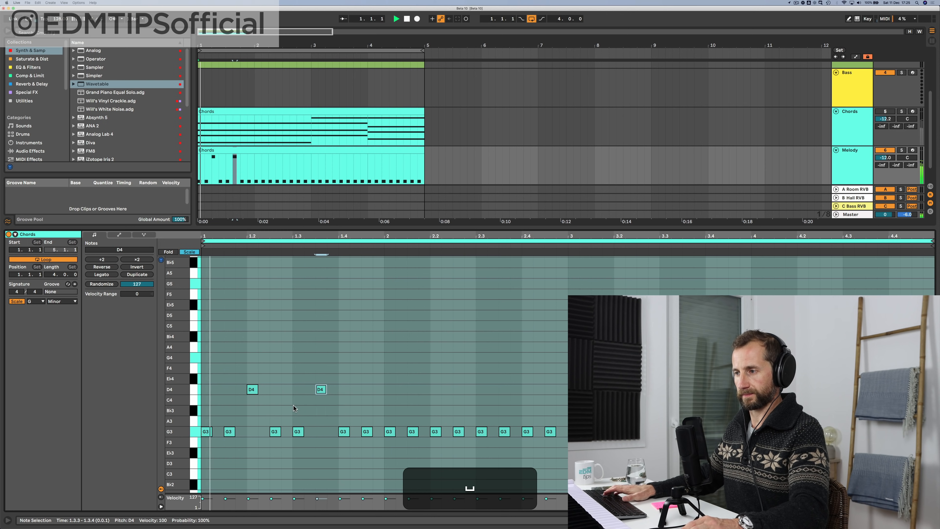
Step: Raise the two D4 notes to F4, audition them, and lower both together to Eb4
click(251, 389)
key(Up)
key(Up)
click(321, 389)
key(Up)
key(Up)
key(space)
drag(233, 344, 325, 382)
key(Down)
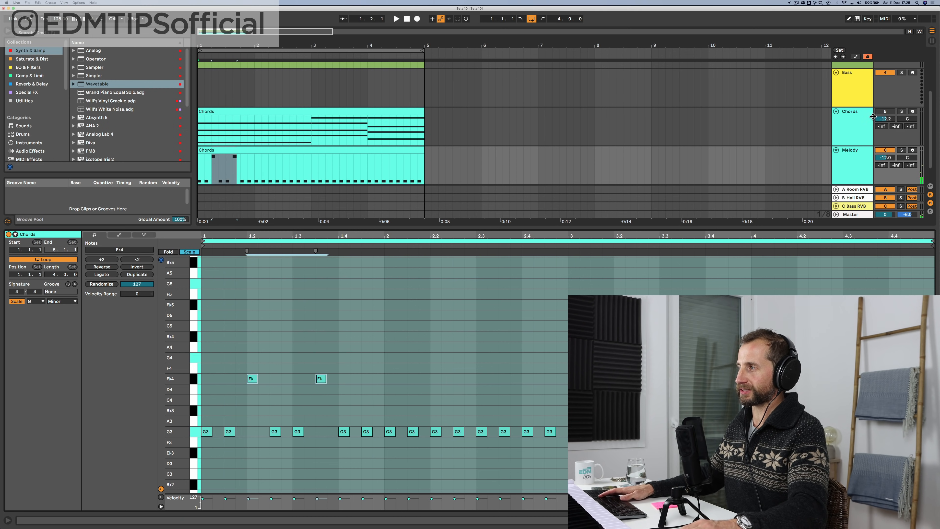
Step: Unmute the Chords track and display the Wavetable devices of the Chords and Melody tracks
click(882, 112)
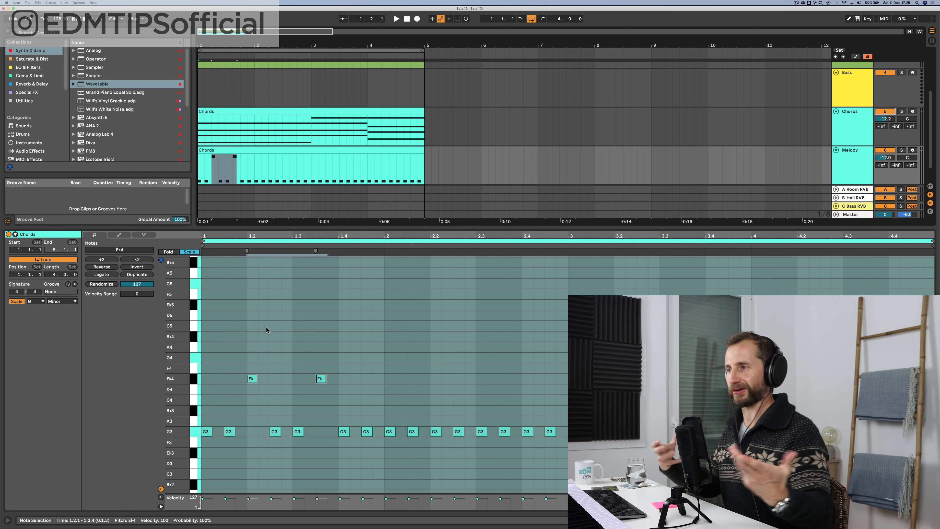
click(840, 168)
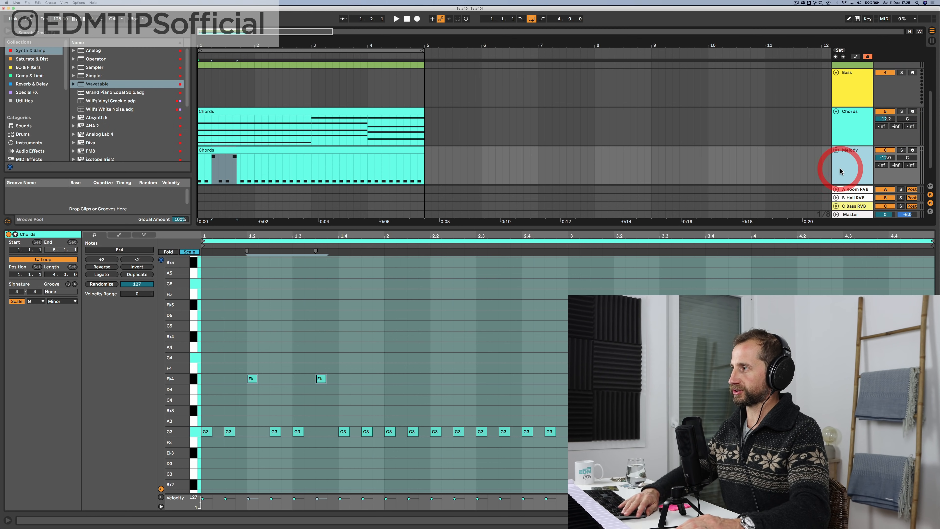
key(shift+Tab)
click(865, 201)
click(854, 237)
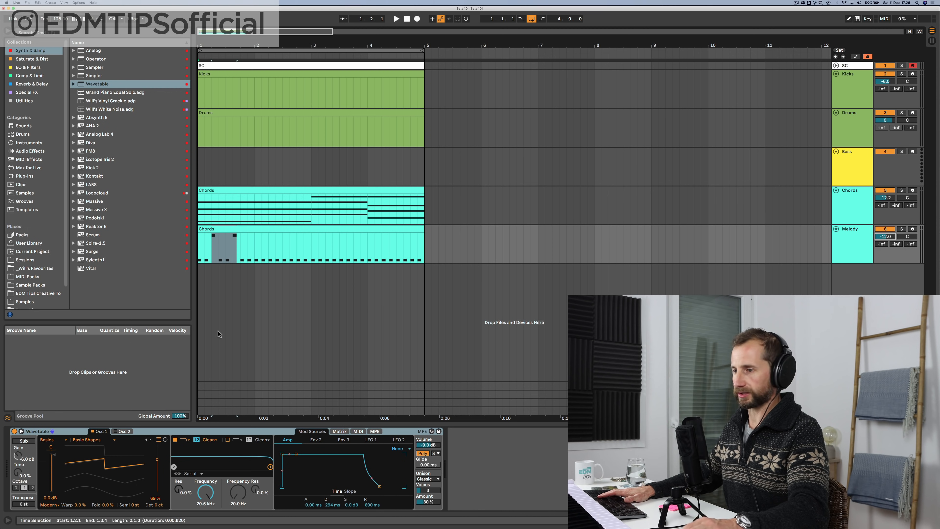
Step: Transpose all notes of the Melody clip up one octave and play them with the device view shown
double_click(201, 229)
click(225, 365)
key(super+a)
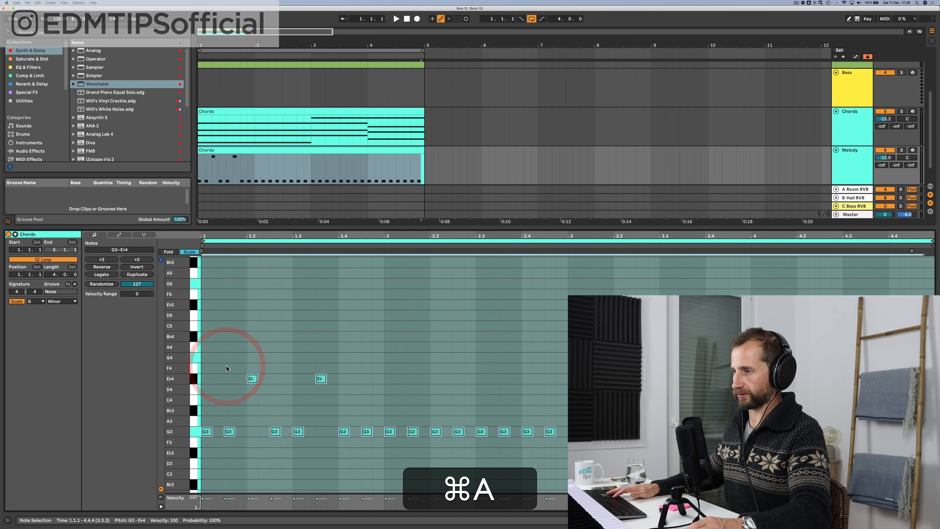
key(shift+Up)
key(shift+Tab)
key(shift+space)
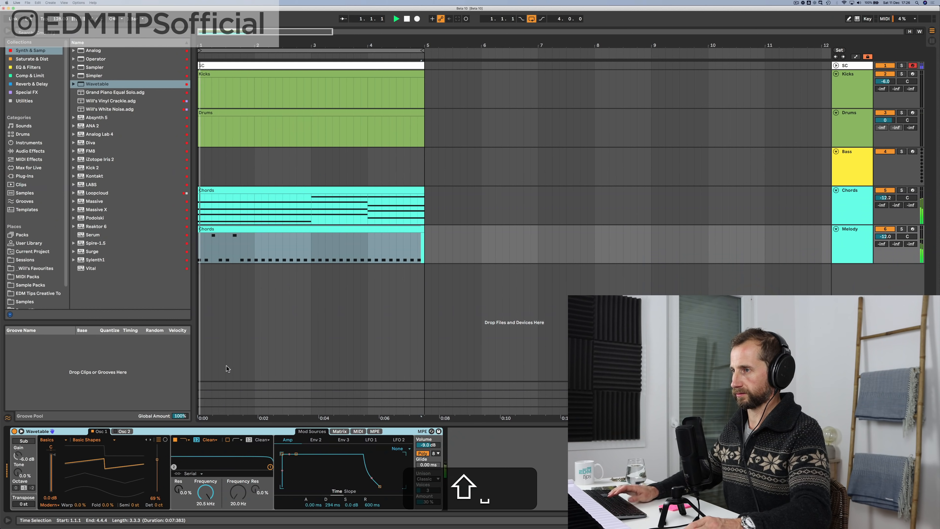
Step: Lower the Chords track's Wavetable filter frequency to 296 Hz and listen to it with the melody
click(247, 229)
click(850, 204)
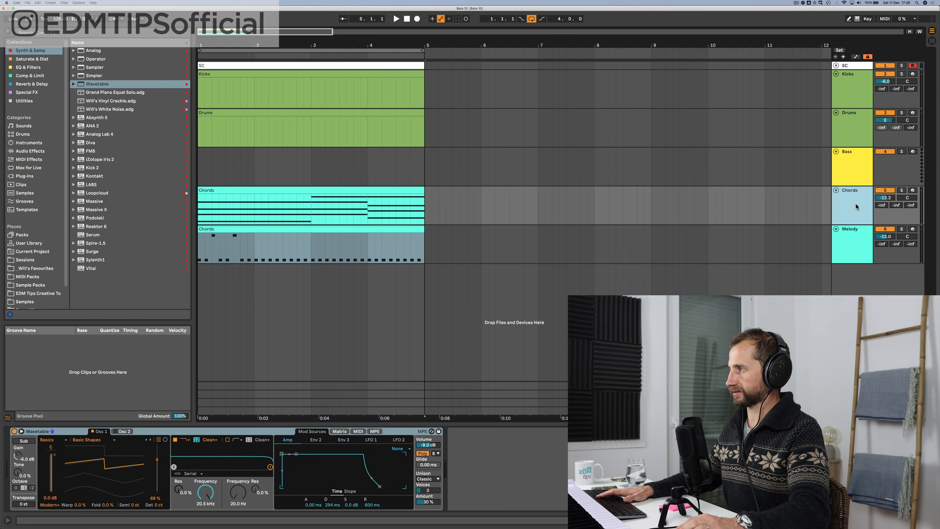
key(space)
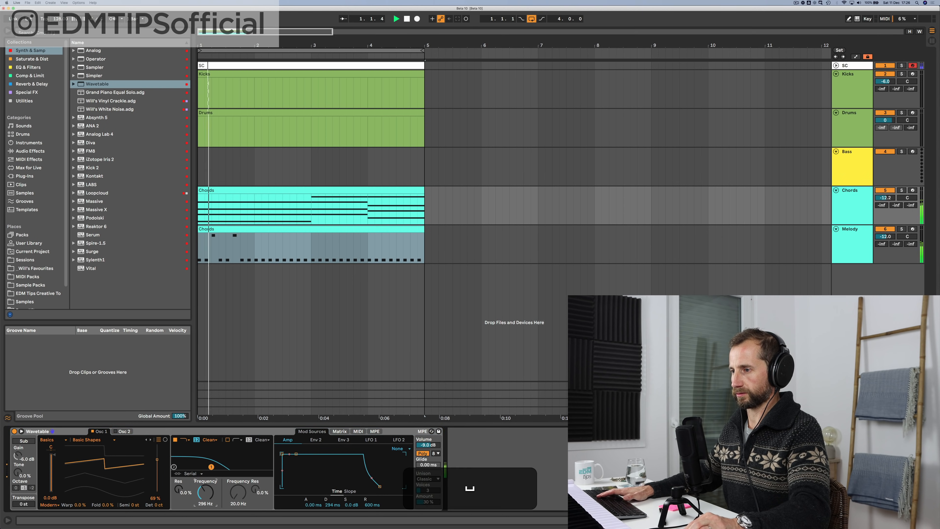
key(space)
key(space)
Step: In the Melody clip, lower the two high notes at 1.2 and 1.3.3 to D5 and play the result
double_click(232, 230)
key(space)
drag(222, 295, 337, 310)
key(Down)
key(space)
key(space)
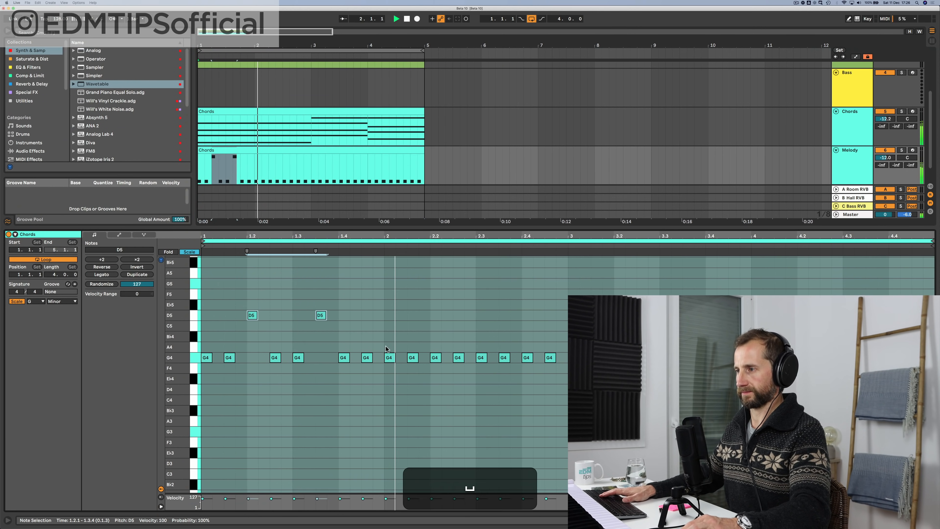
Step: Raise the Melody note at 1.4.3 to D5
click(368, 358)
key(Up)
key(Up)
key(Up)
key(Up)
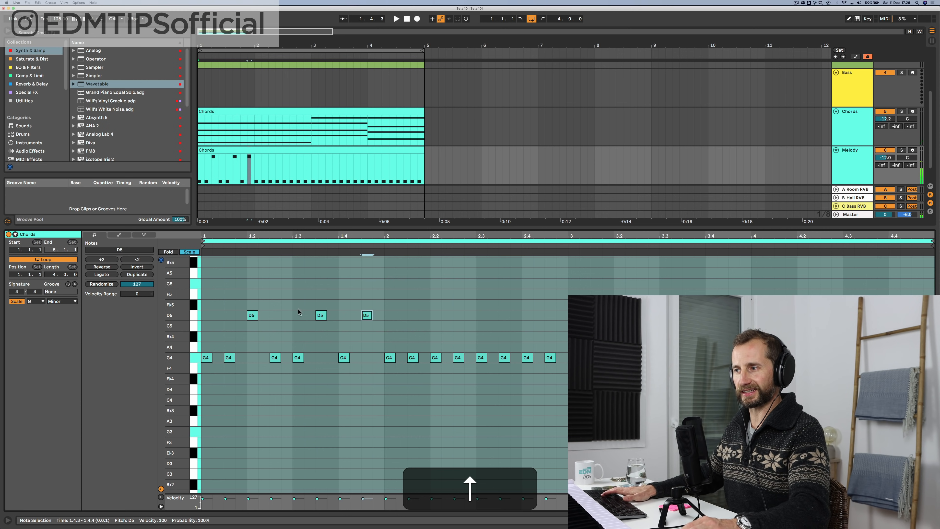
Step: Try the note at 1.2 one scale step higher, at Eb5, and play it
key(Up)
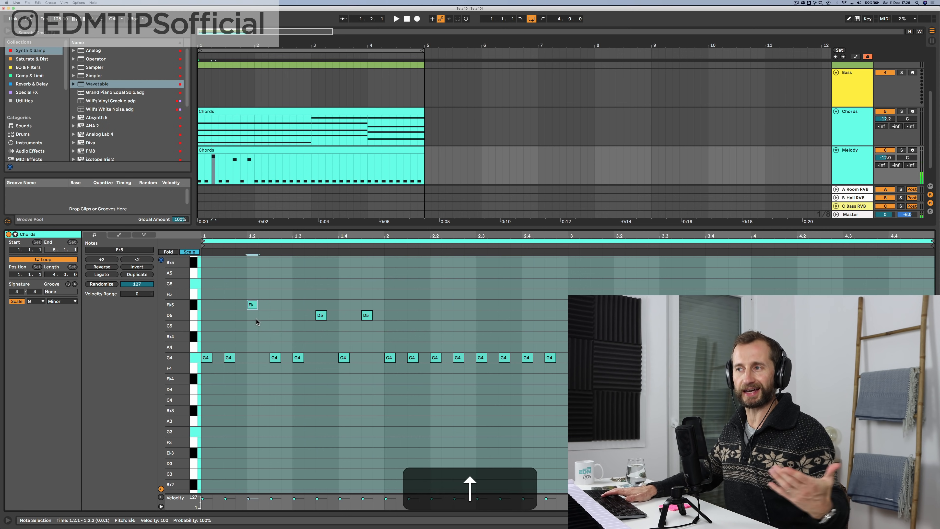
key(space)
key(Down)
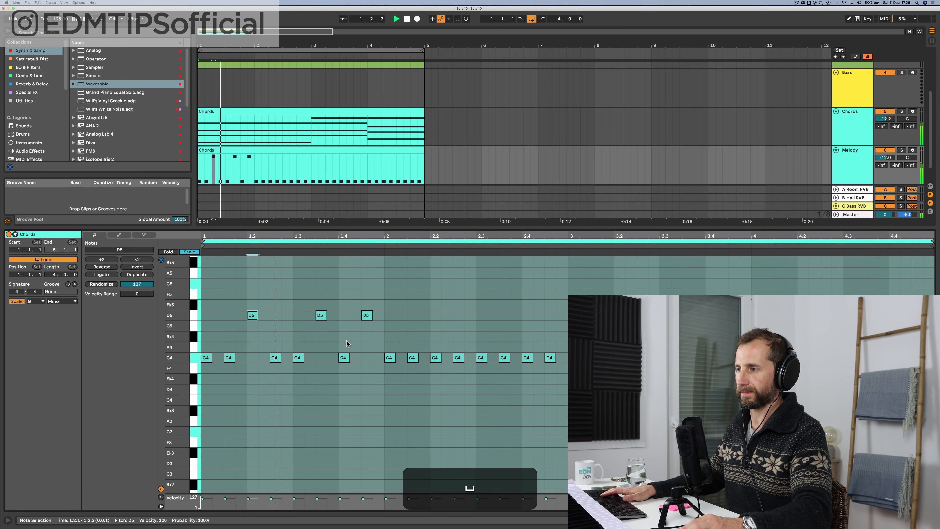
Step: Raise the note at 2.2 to D5 and play the melody
click(436, 356)
key(Up)
key(Up)
key(Up)
key(Up)
key(space)
key(p)
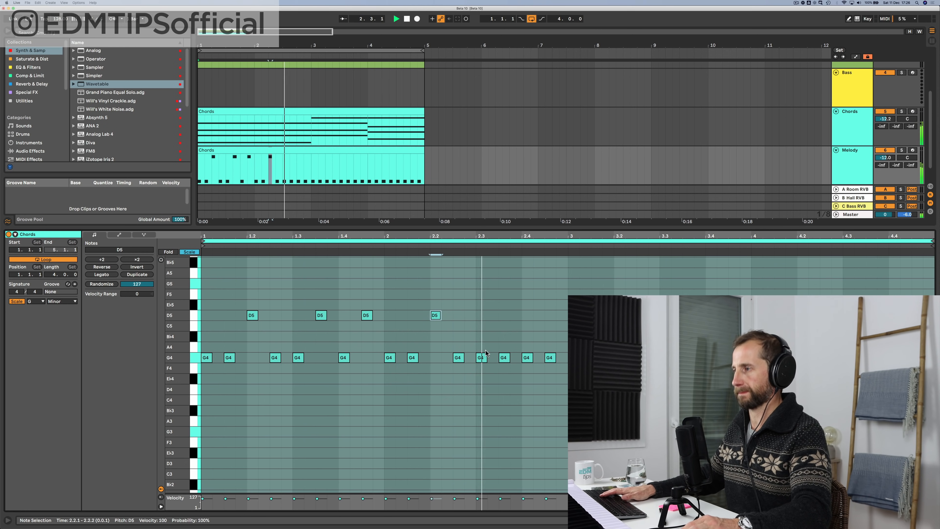
Step: Raise the note at 2.4 to Bb4 and the one at 2.4.3 to D5, and audition bar 2
key(space)
key(bracketleft)
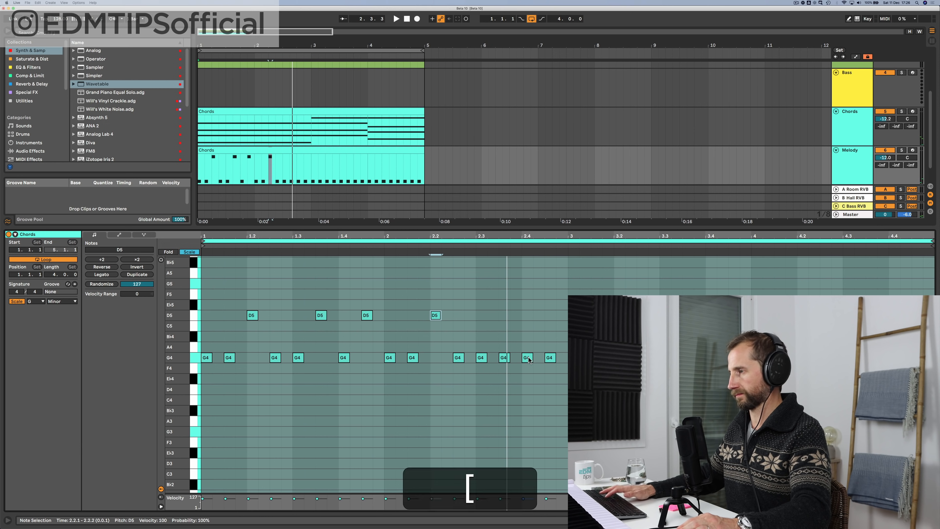
click(528, 358)
key(Up)
key(Up)
key(Down)
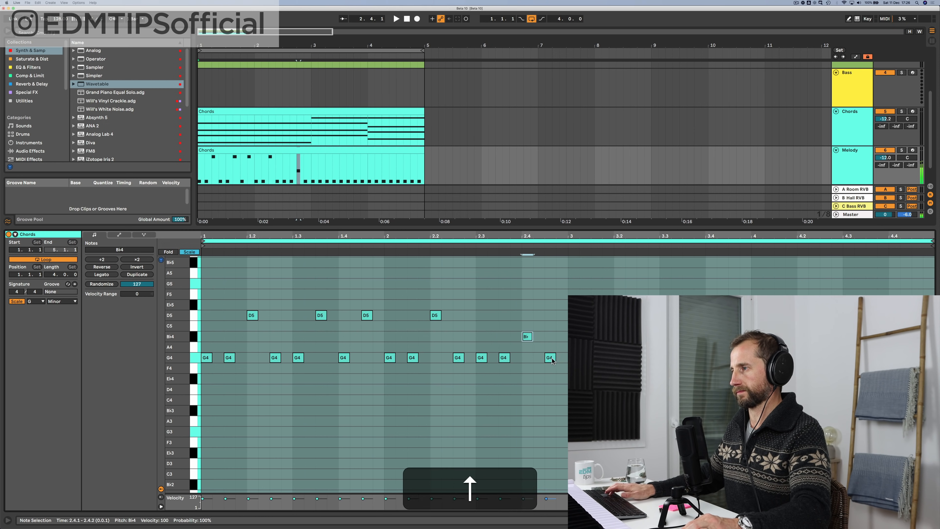
key(Up)
key(Up)
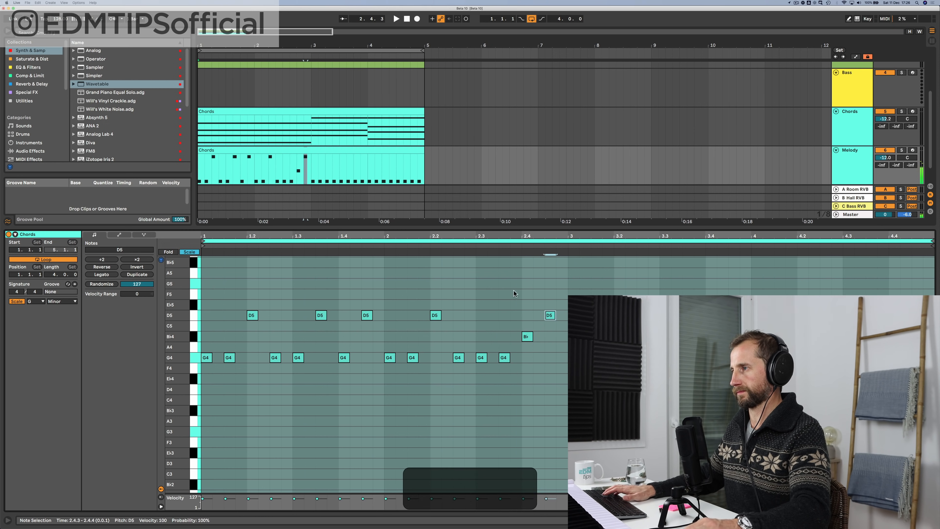
click(426, 247)
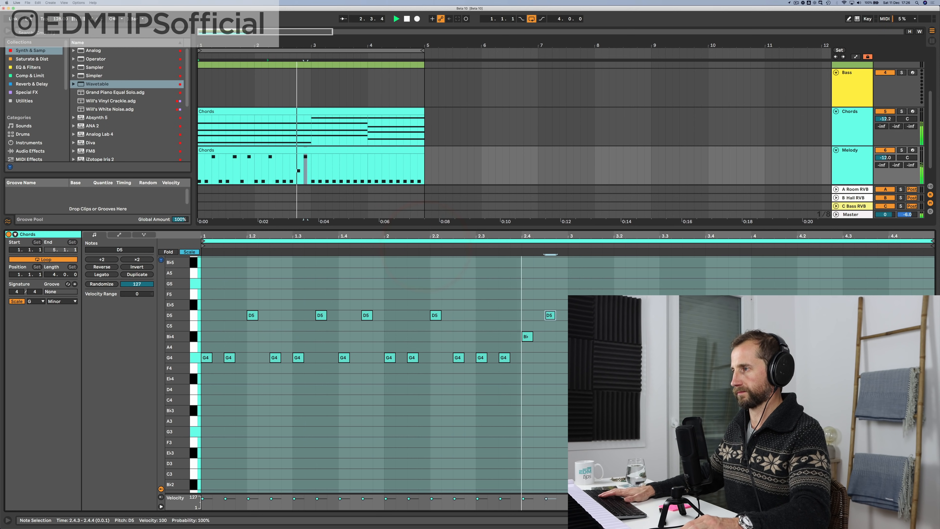
key(space)
Step: Raise the four notes from 3.1 to 3.2.3 to Bb4, lift the one at 3.2 to D5, and play the melody
drag(563, 359, 648, 354)
key(Up)
key(Up)
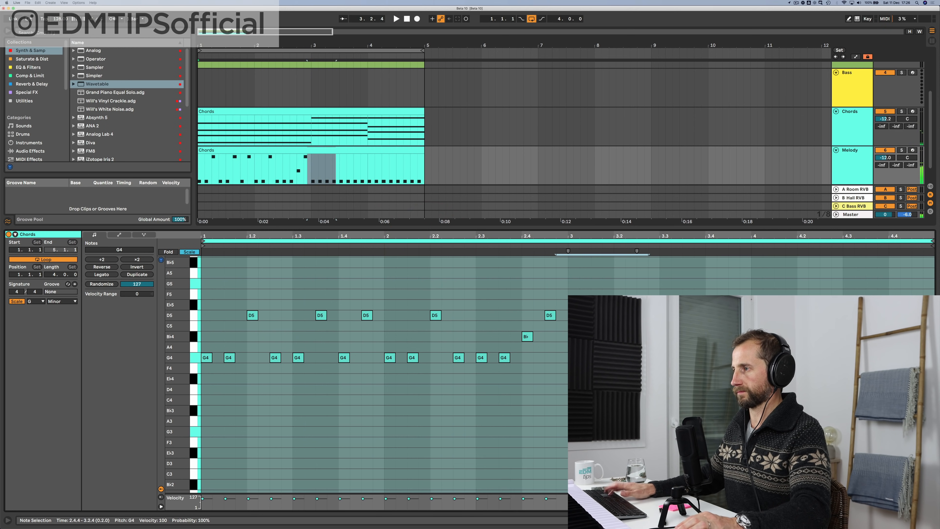
click(481, 248)
key(space)
key(Up)
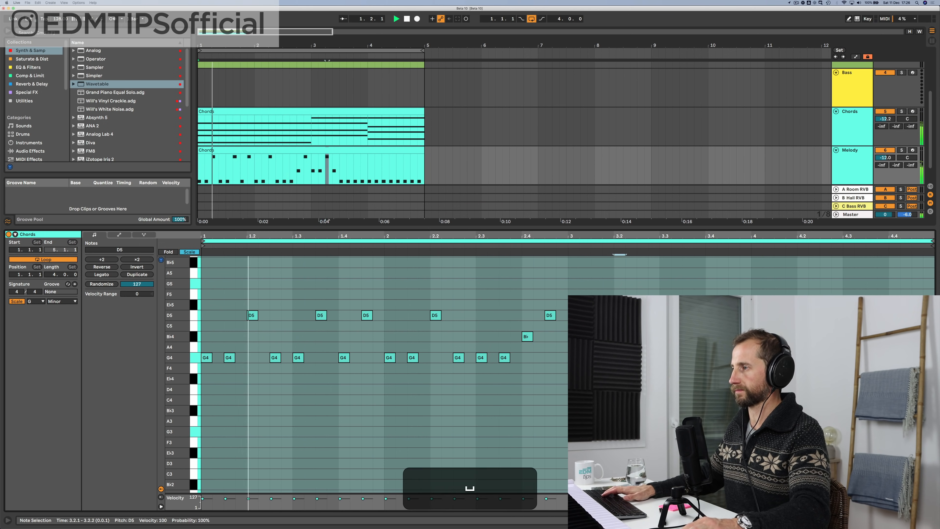
key(p)
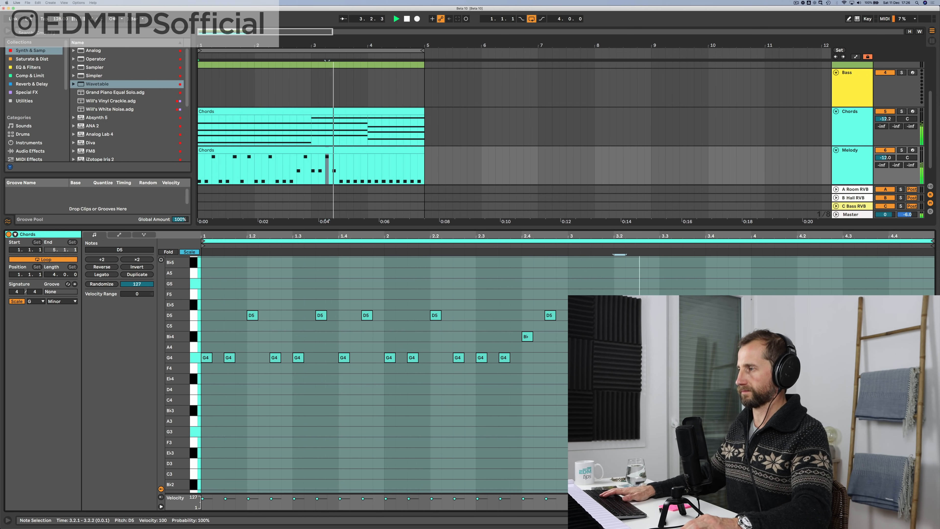
Step: Raise the notes at 3.3 and 3.4 to Bb4 and those at 3.3.3 and 3.4.3 to D5, auditioning bar 3
key(space)
key(Up)
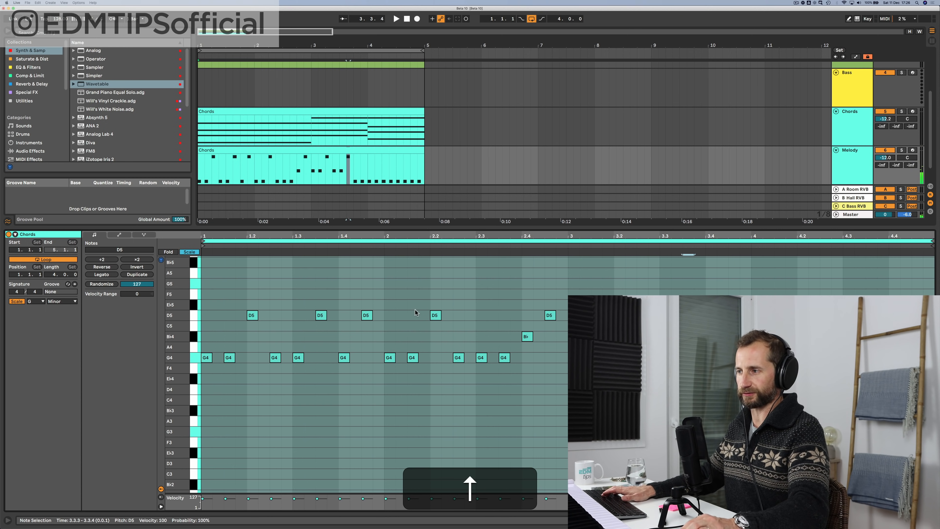
click(452, 247)
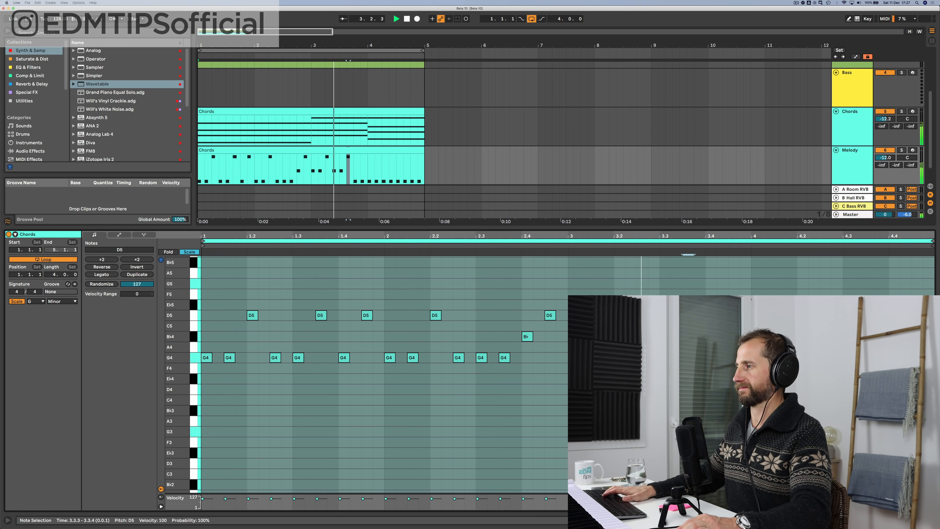
key(space)
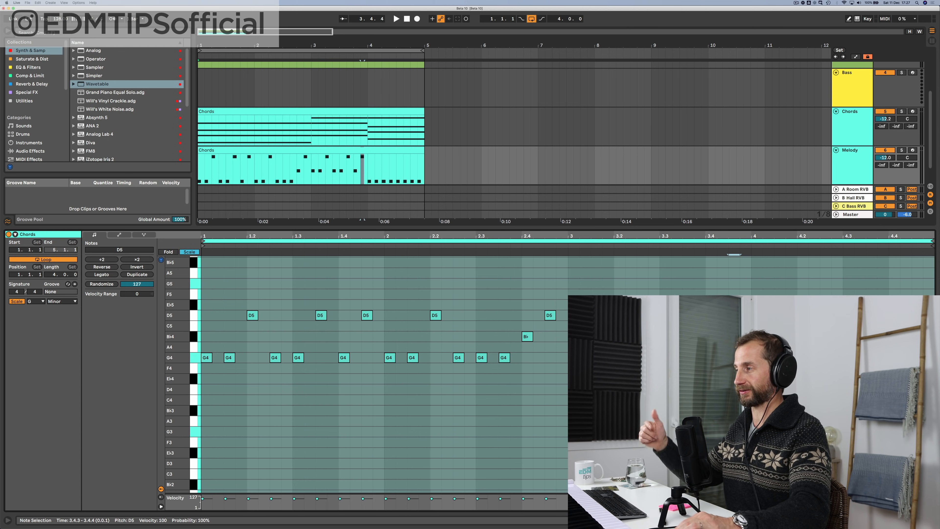
click(550, 244)
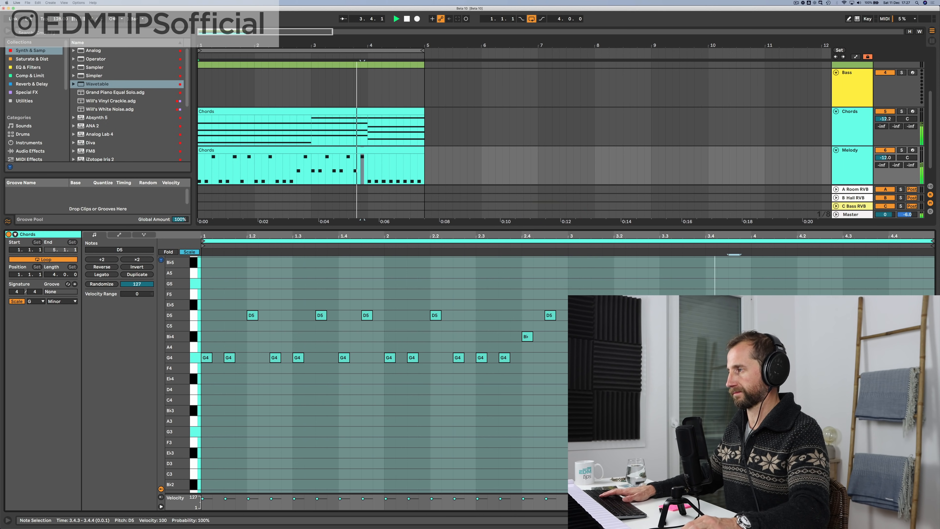
key(space)
Step: Repitch bar 4's notes to A4, with D5 at 4.2, Bb4 at 4.3.3 and F4 at 4.4.3
drag(744, 342, 809, 366)
key(Up)
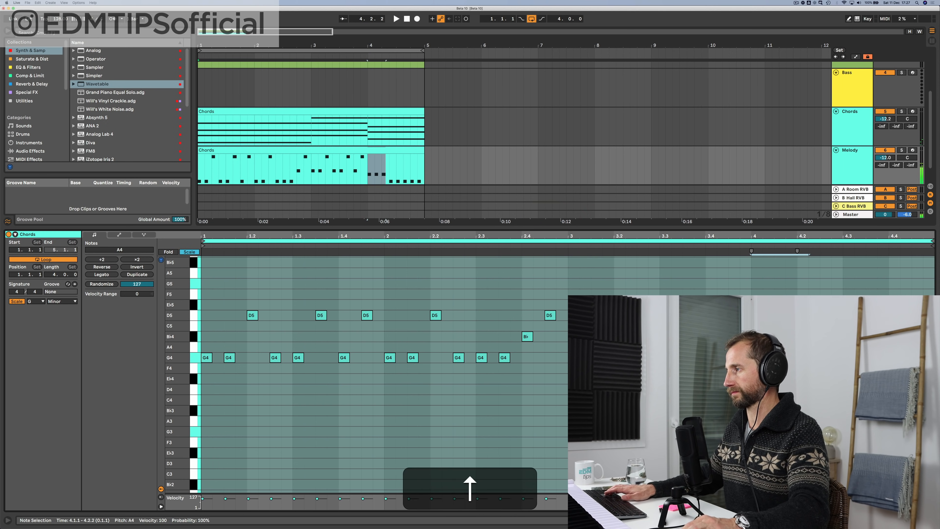
key(Up)
key(Up)
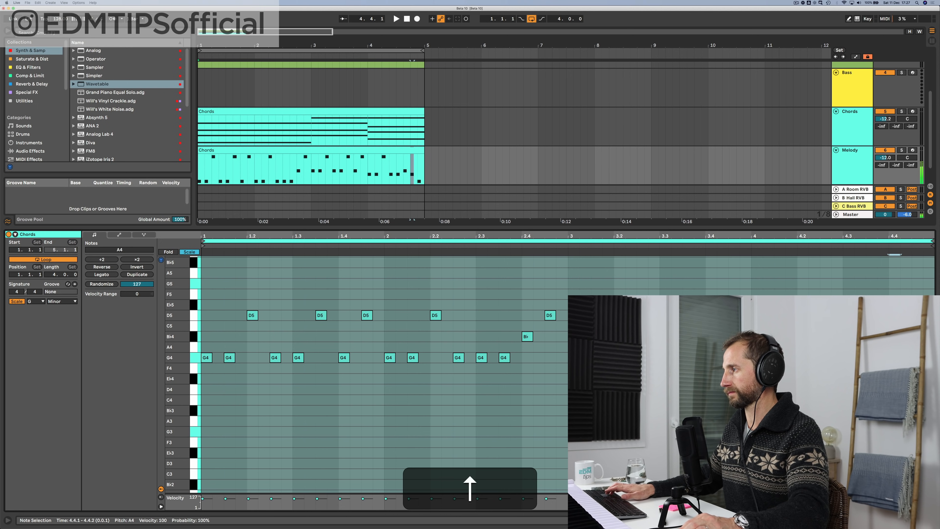
Step: Play the full melody with the chords, and raise the Melody note at 3.4 to D5
key(space)
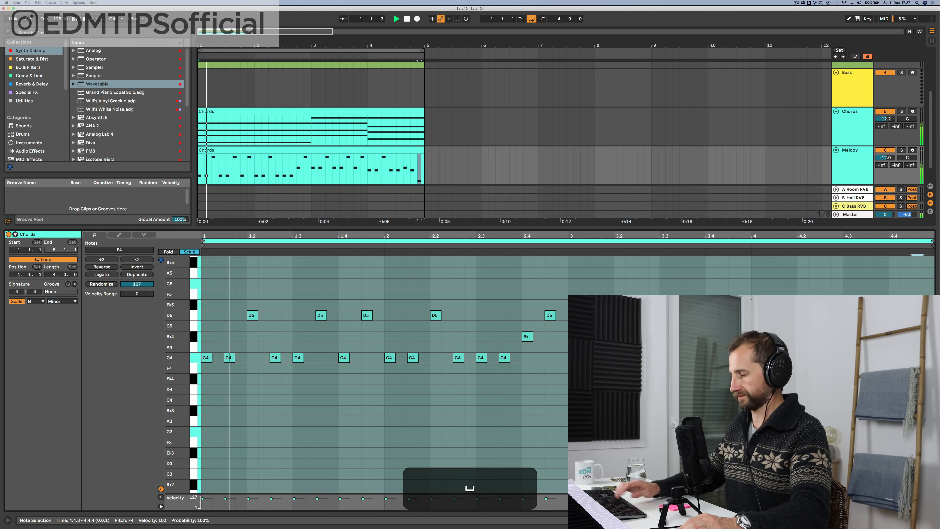
key(shift+Tab)
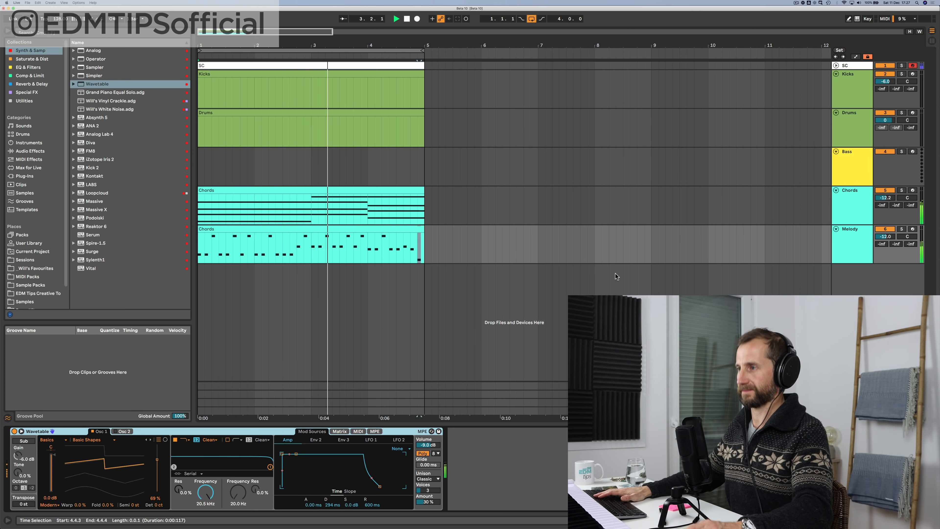
key(space)
double_click(359, 232)
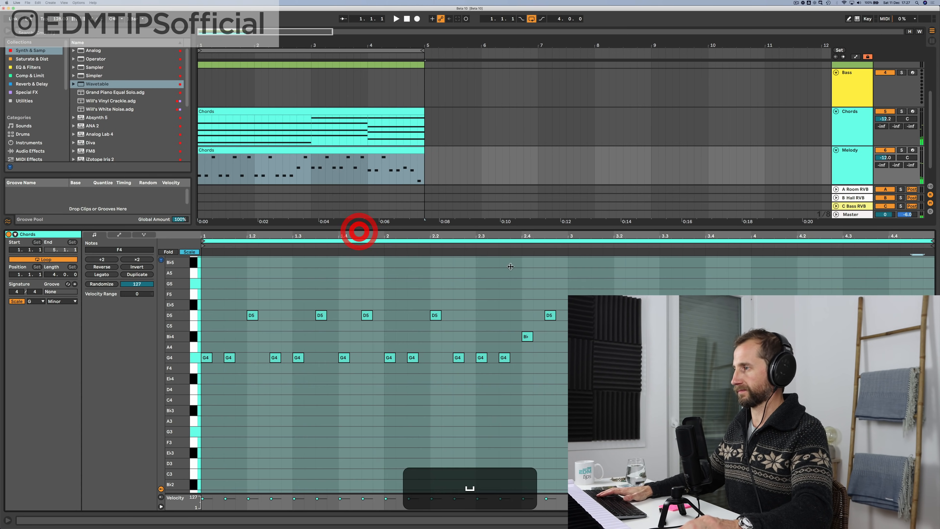
drag(712, 336, 711, 326)
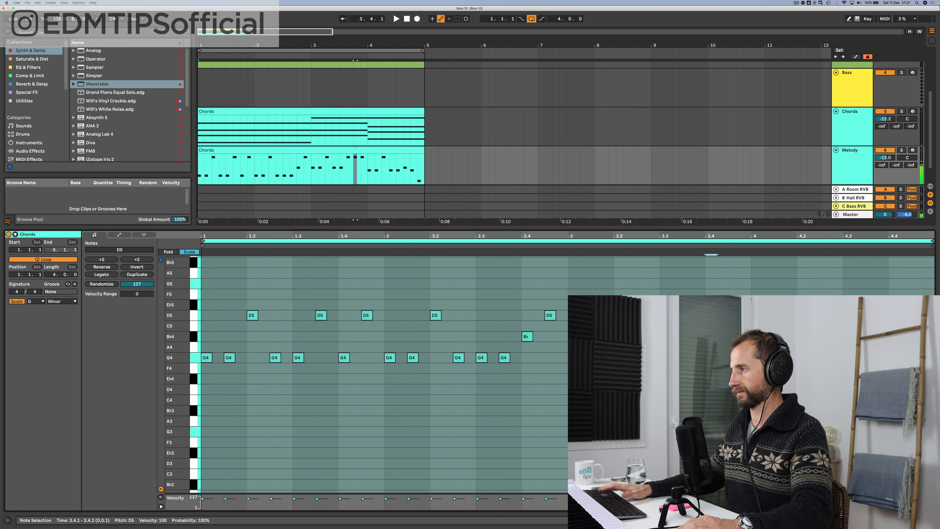
Step: Raise the Melody note at 3.4 to Eb5 and play the loop from the start
key(Up)
click(584, 246)
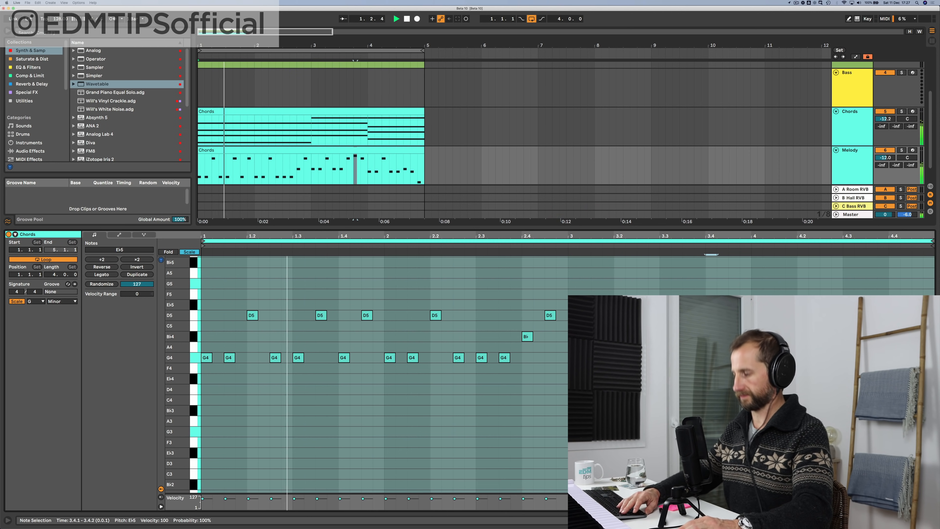
Step: Modulate Filter 1 frequency in the Melody's Wavetable with Env 2 by an amount of 56, and lower the filter frequency to 843 Hz
key(shift+Tab)
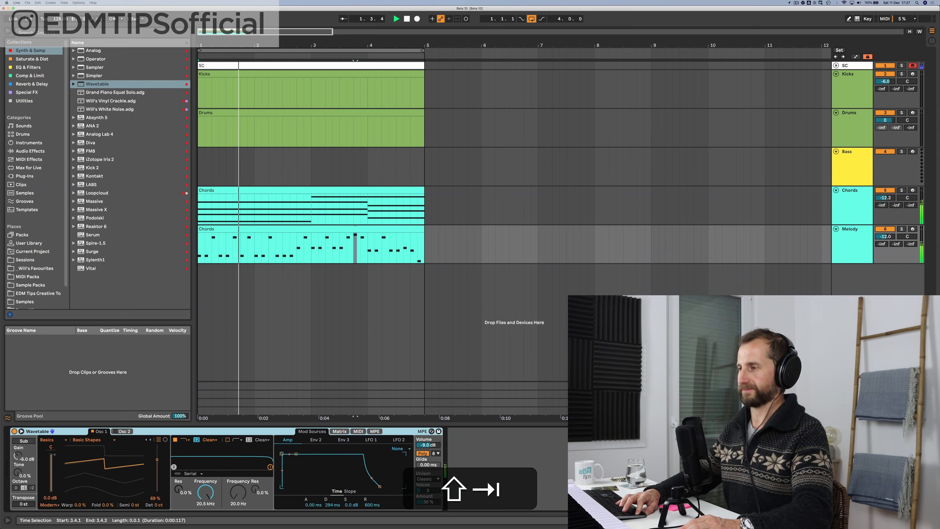
click(206, 492)
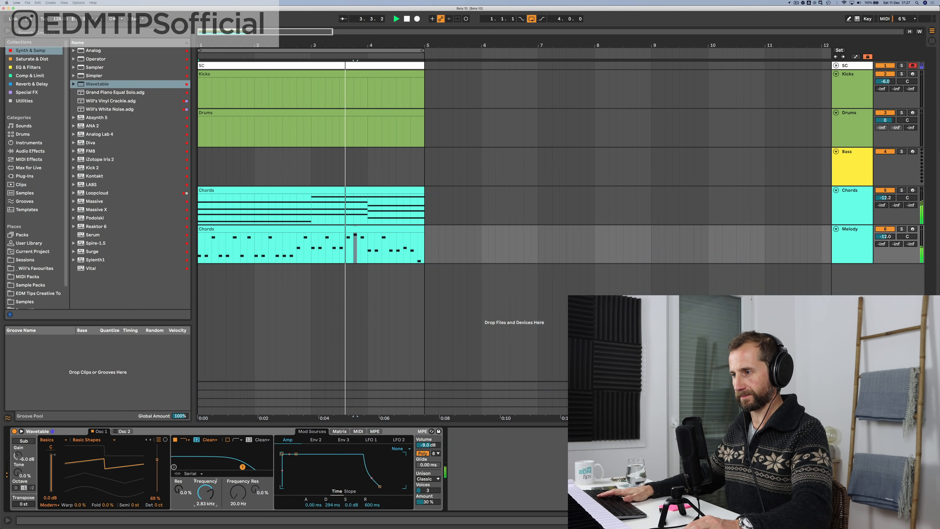
key(space)
click(316, 440)
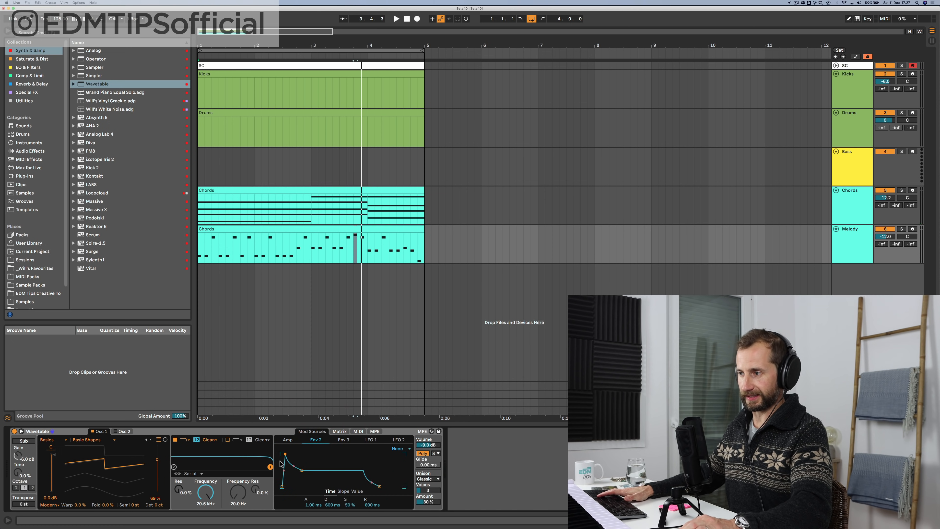
click(319, 441)
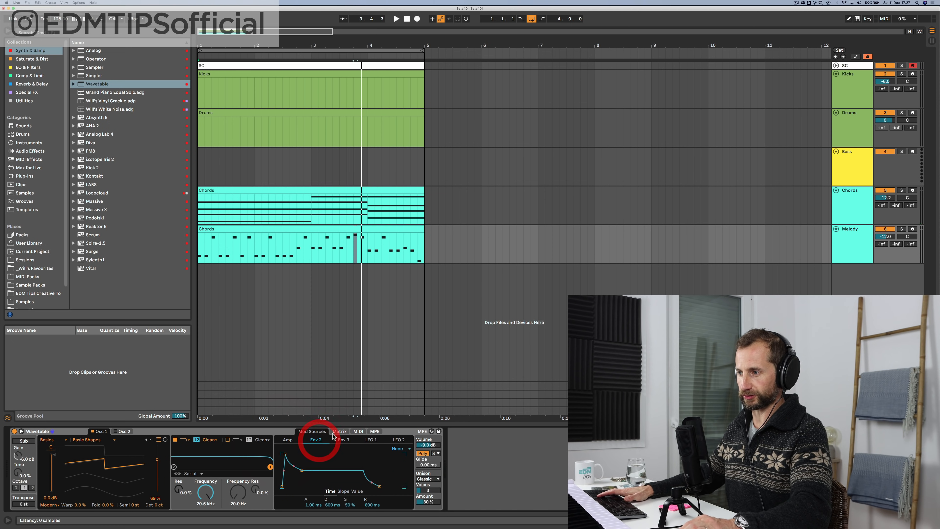
click(346, 432)
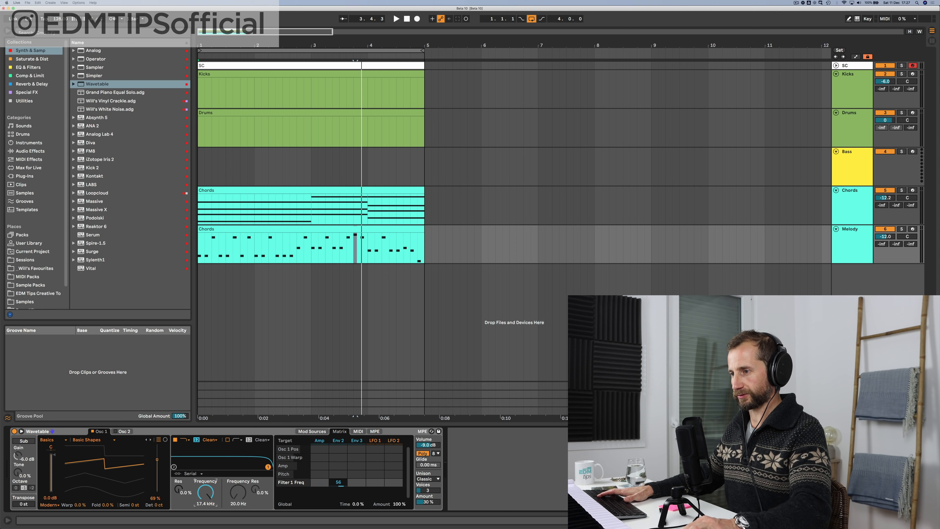
click(342, 443)
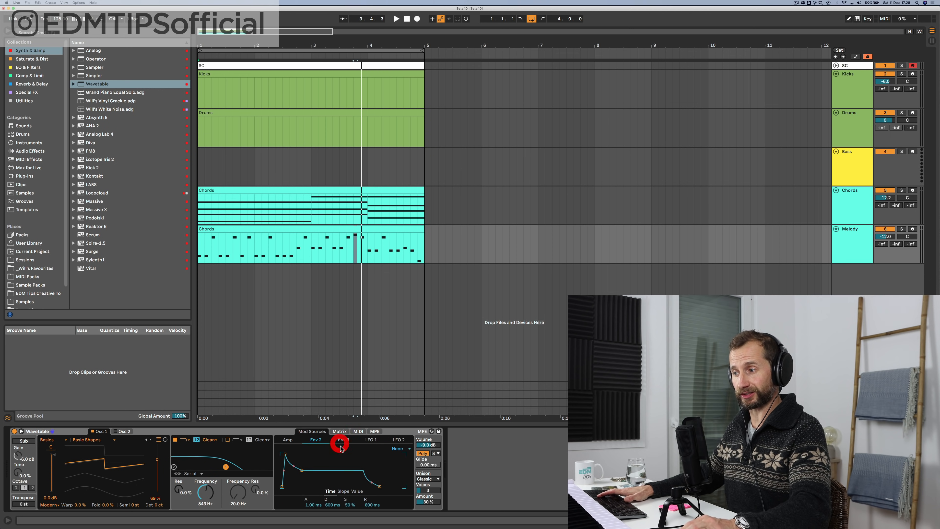
Step: During playback, lower the Melody's filter frequency to 225 Hz and set Env 2 to a 365 ms decay and 0% sustain
key(space)
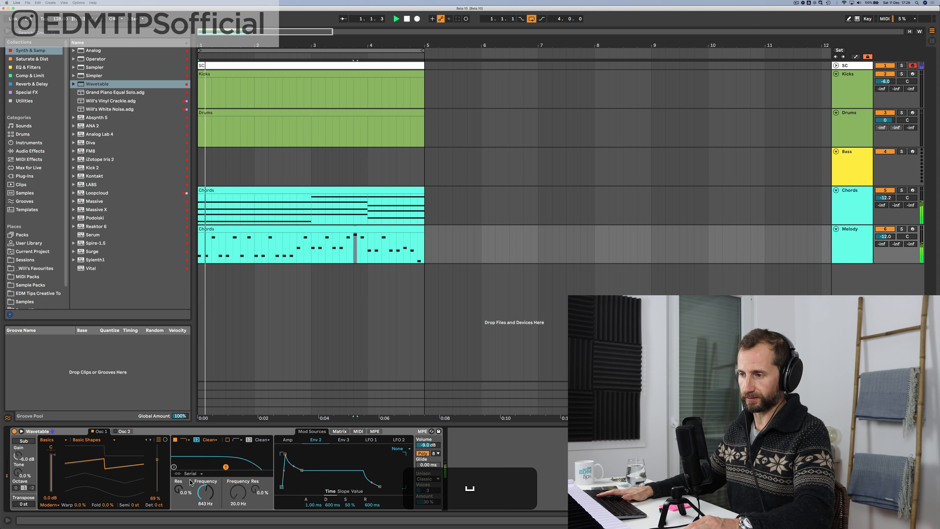
drag(206, 493, 206, 507)
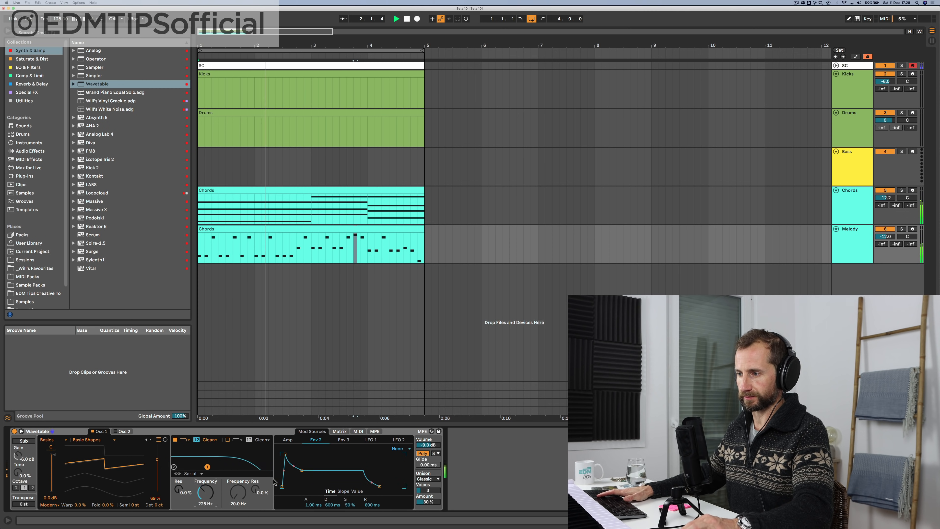
mouse_move(345, 505)
mouse_down()
mouse_move(345, 526)
mouse_move(333, 501)
mouse_move(333, 526)
mouse_move(333, 508)
mouse_up()
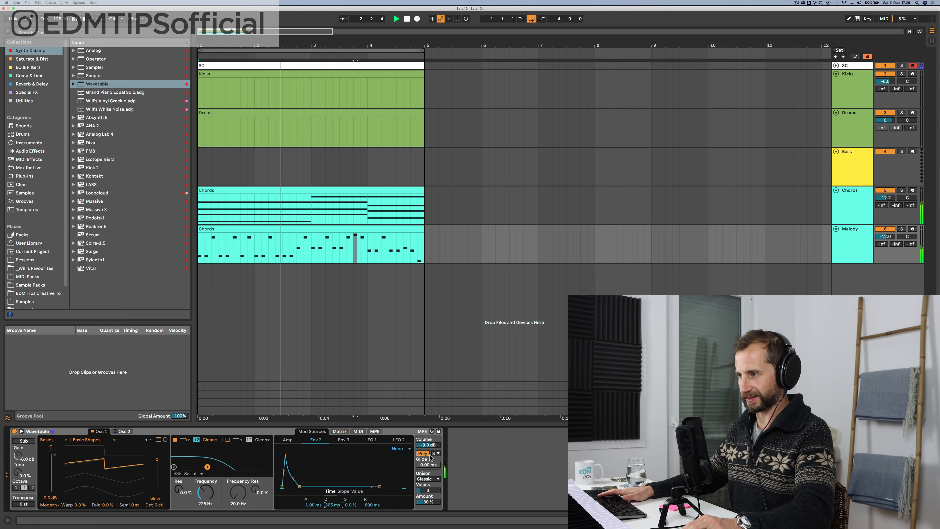
Step: Audition the Shimmer and Classic unison modes on the Melody's Wavetable and settle on Noise
click(427, 478)
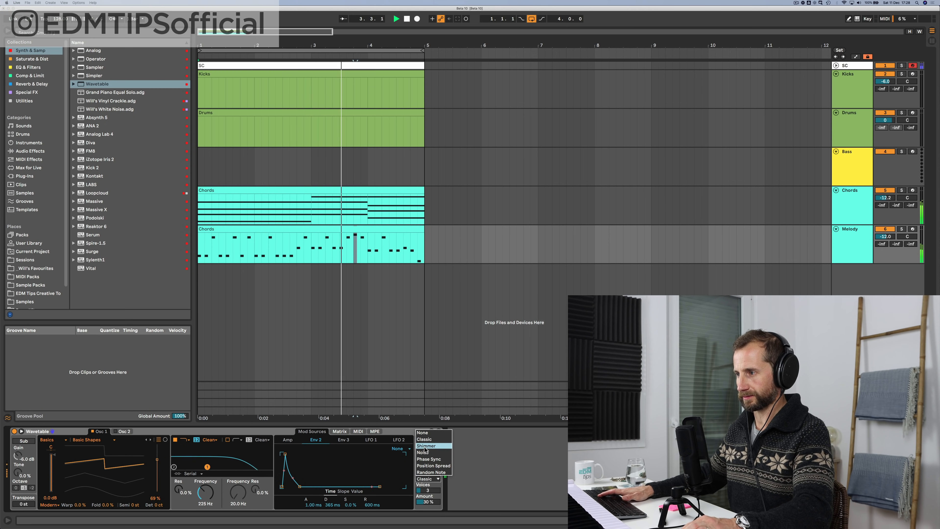
click(426, 446)
click(427, 480)
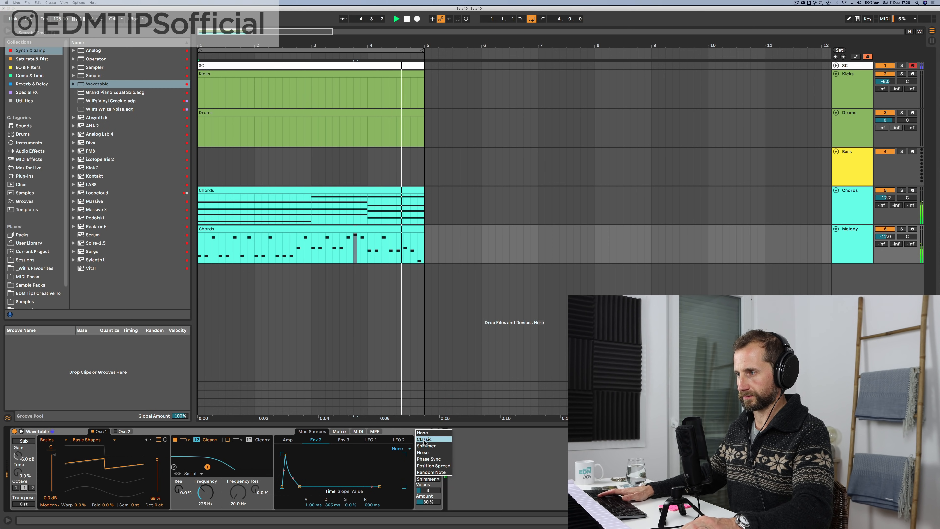
click(424, 438)
drag(428, 490, 429, 488)
click(426, 479)
click(427, 453)
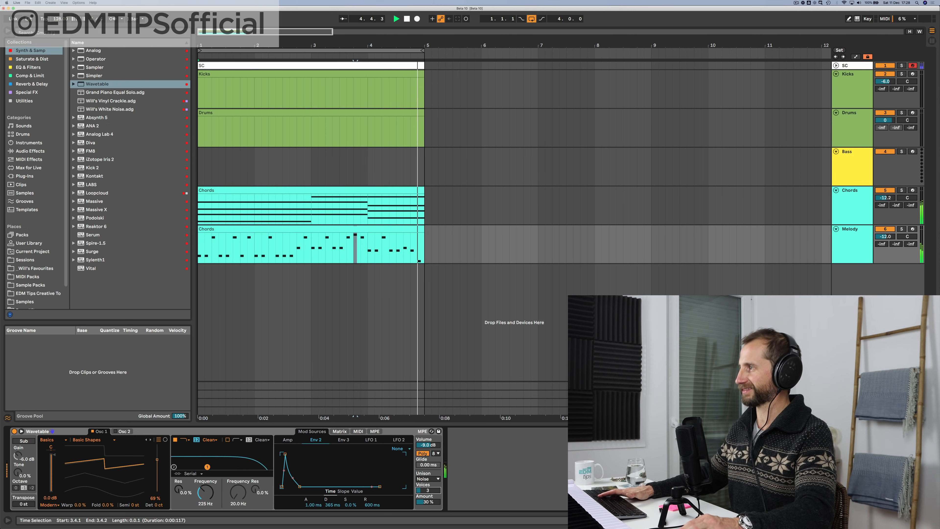
key(space)
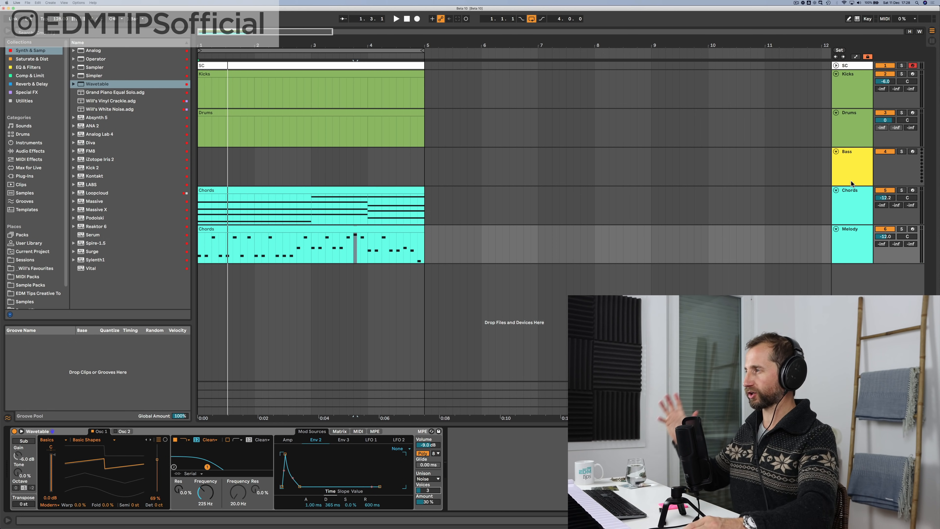
Step: Rename the clip on the Melody track as Melody
click(845, 206)
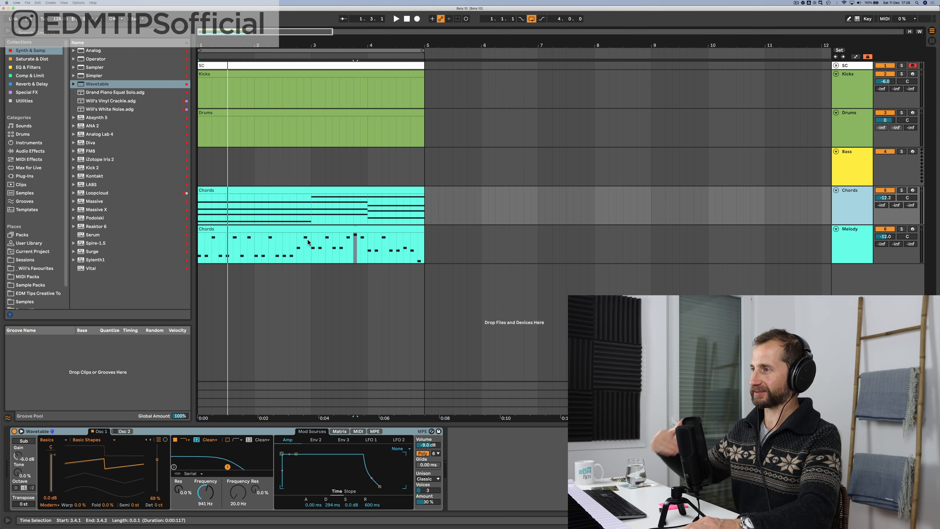
click(211, 229)
key(shift+super+r)
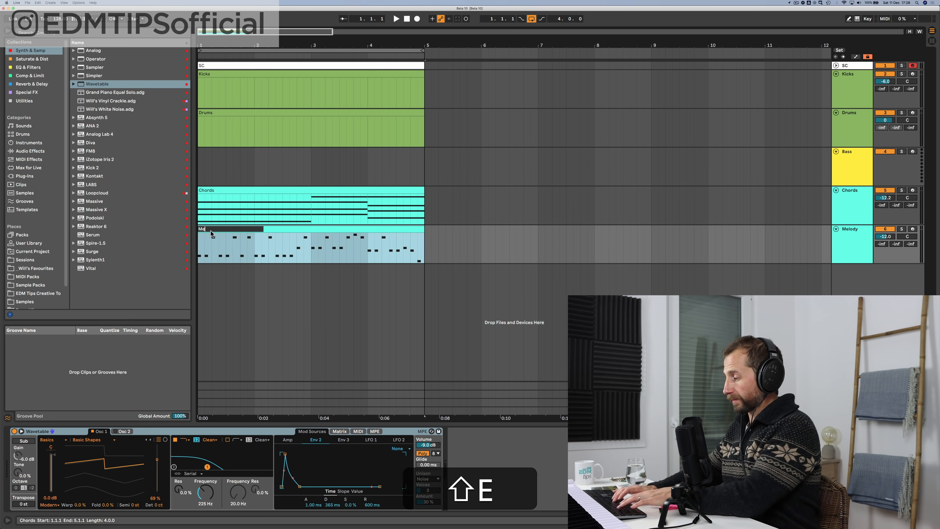
text(Melody)
key(Return)
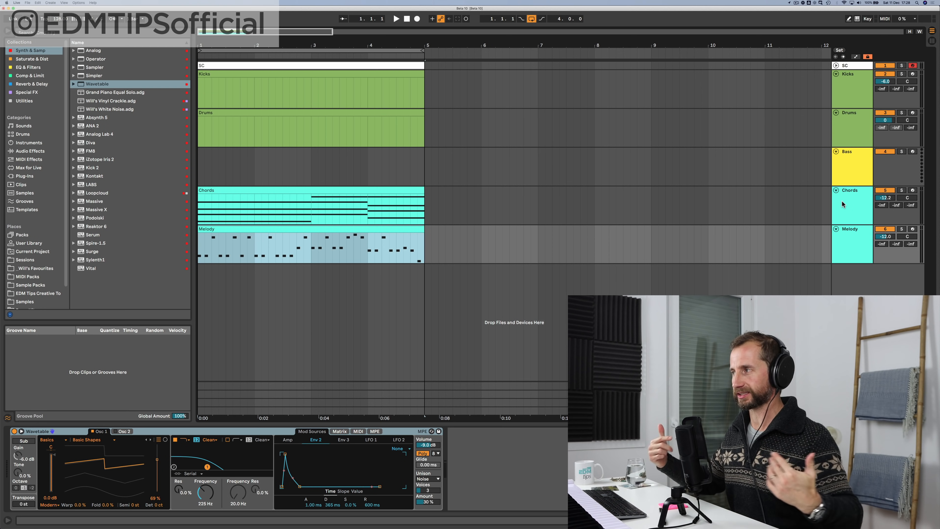
Step: Duplicate the Chords track and rename the copy as Pluck
key(space)
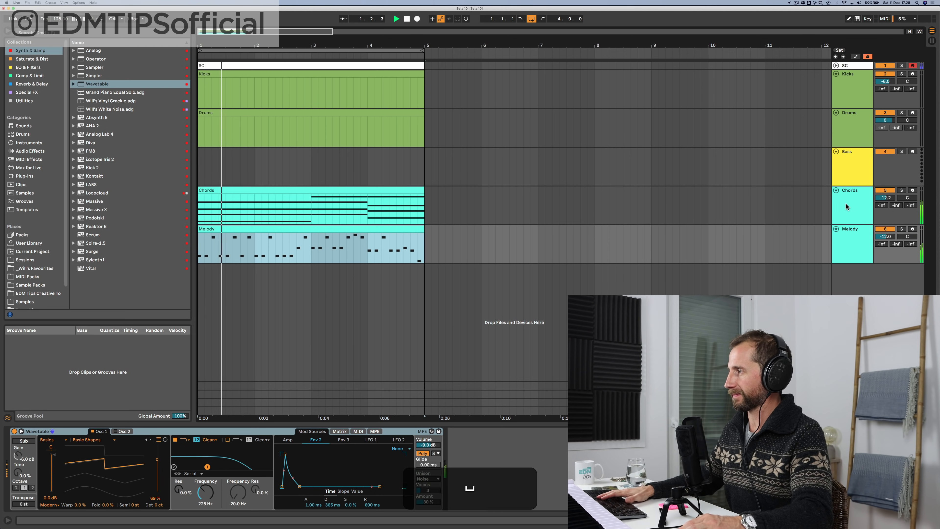
click(846, 202)
key(super+d)
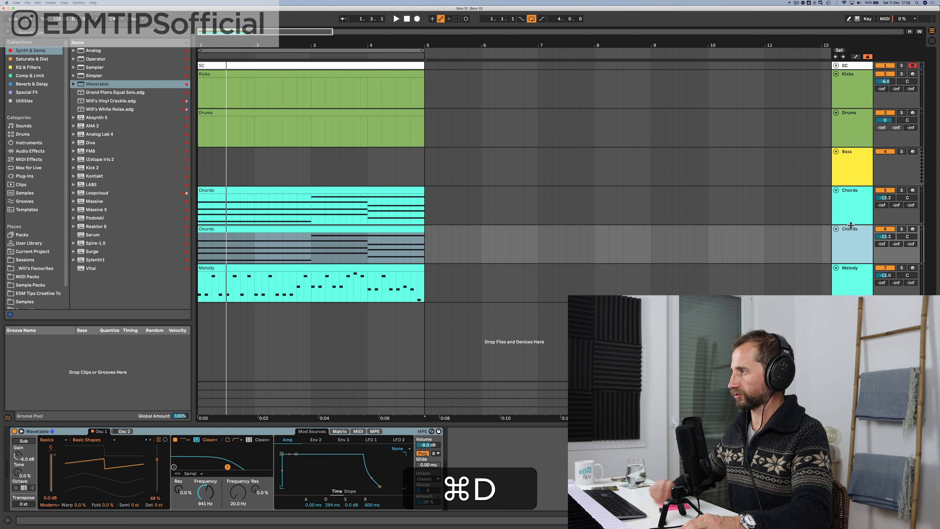
key(super+r)
text(Pl)
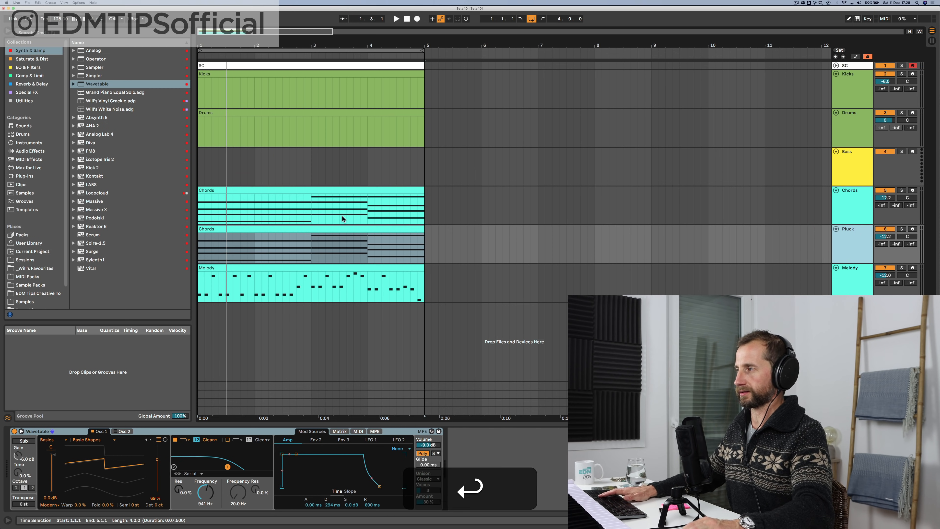
Step: In the Pluck track's clip, shorten the four notes of the opening chord to one sixteenth and play it
double_click(230, 227)
drag(543, 359, 545, 474)
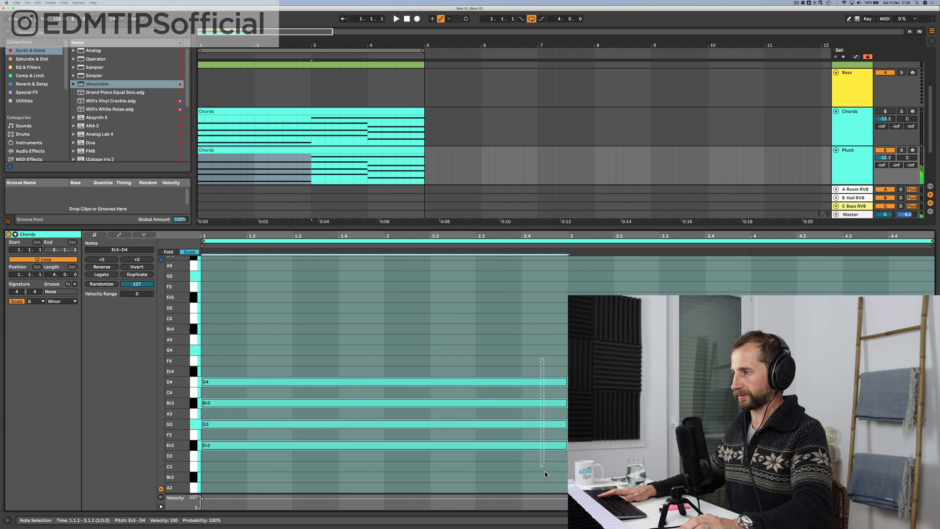
drag(567, 380, 216, 395)
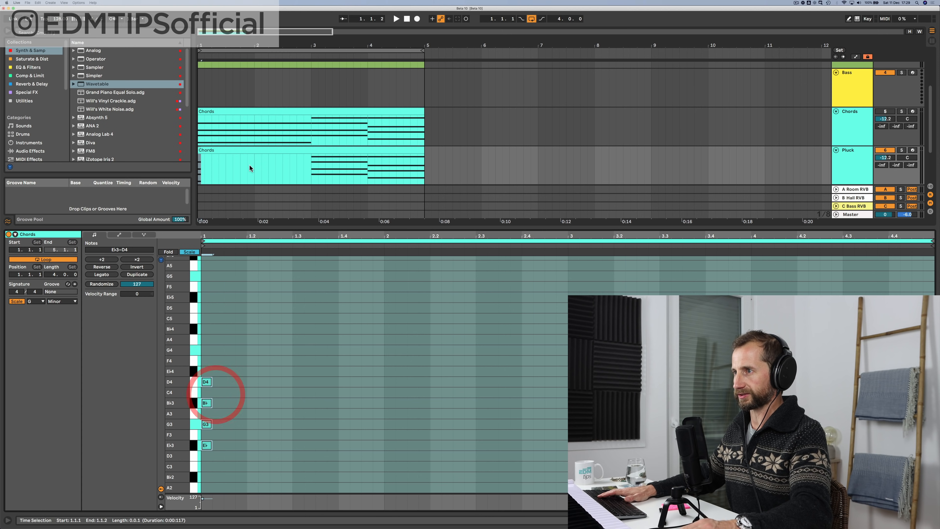
scroll(246, 167, down, 2)
key(space)
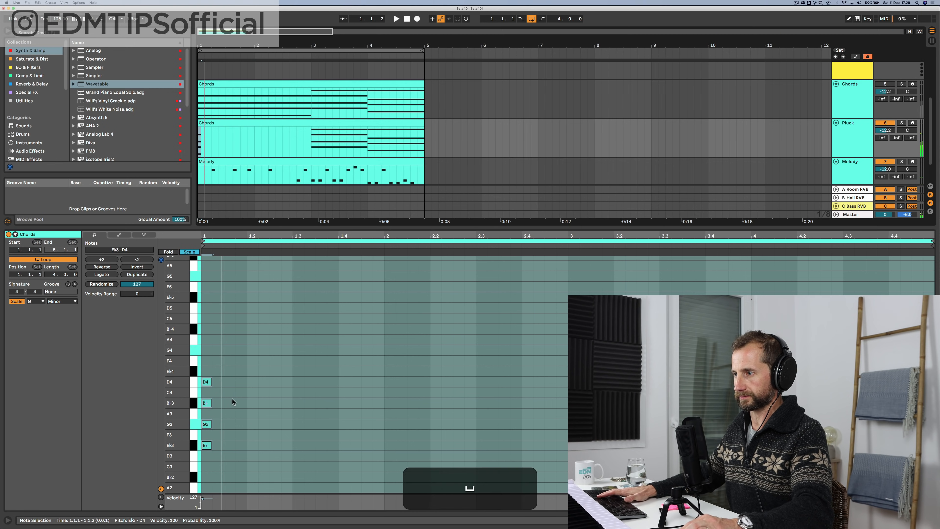
Step: Repeat the short Eb3–D4 chord on every eighth note through bars 1 and 2, undoing the copies that run into bar 3
drag(222, 383, 203, 448)
key(super+d)
key(super+d)
key(super+d)
key(super+d)
key(super+d)
key(super+d)
key(super+d)
key(super+d)
key(super+d)
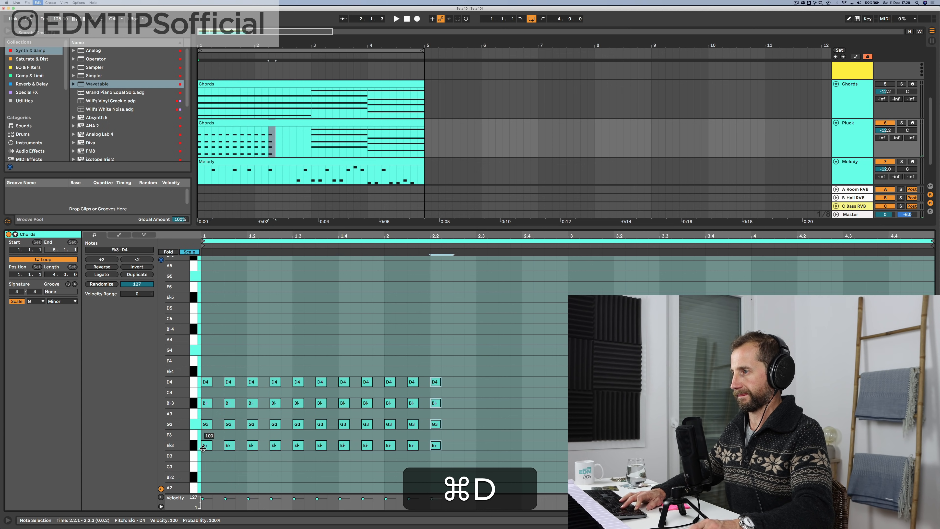
key(super+d)
key(super+d)
key(super+d)
key(super+d)
key(super+d)
key(super+d)
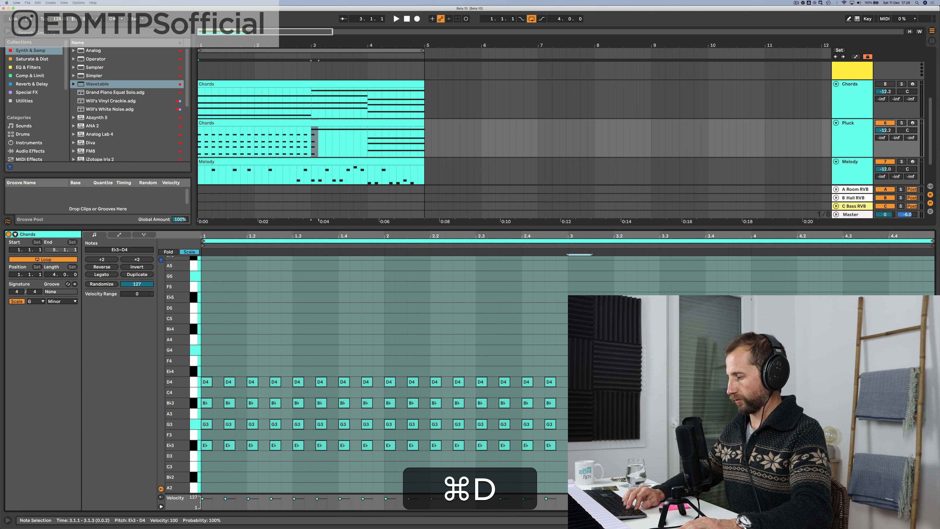
key(super+z)
key(super+z)
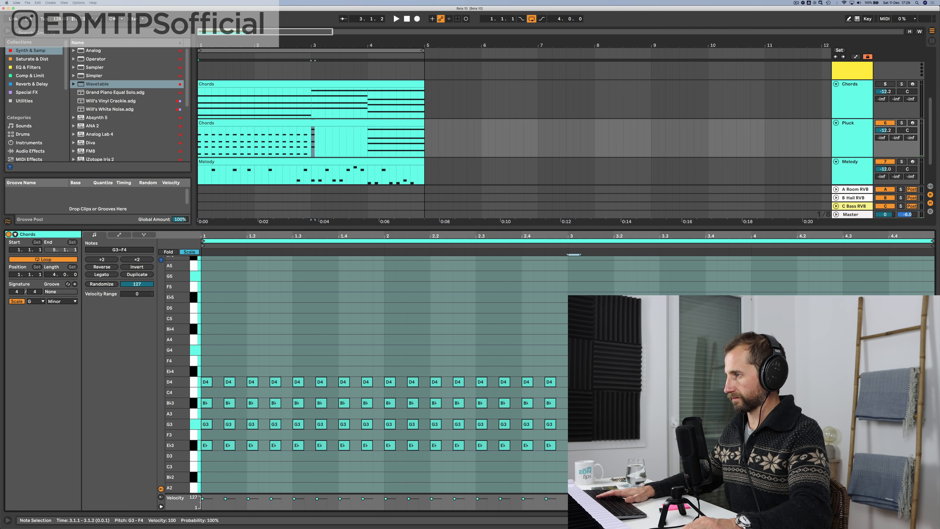
Step: Repeat the short G3–F4 chord on every eighth note through bar 3 of the Pluck clip
key(super+d)
key(super+d)
key(super+d)
key(super+d)
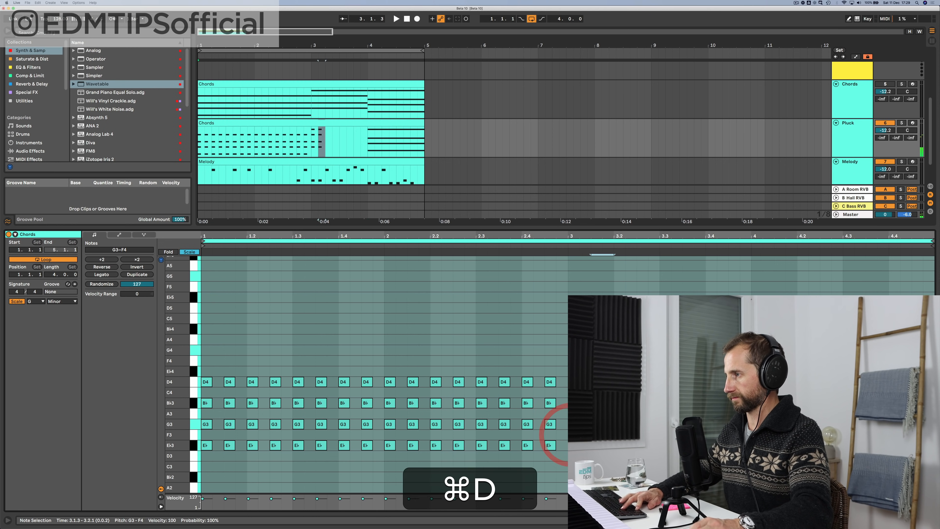
Step: Shorten the F3–F4 chord at 4.1 to one sixteenth and repeat it on every eighth note to the end of bar 4
drag(763, 452, 784, 357)
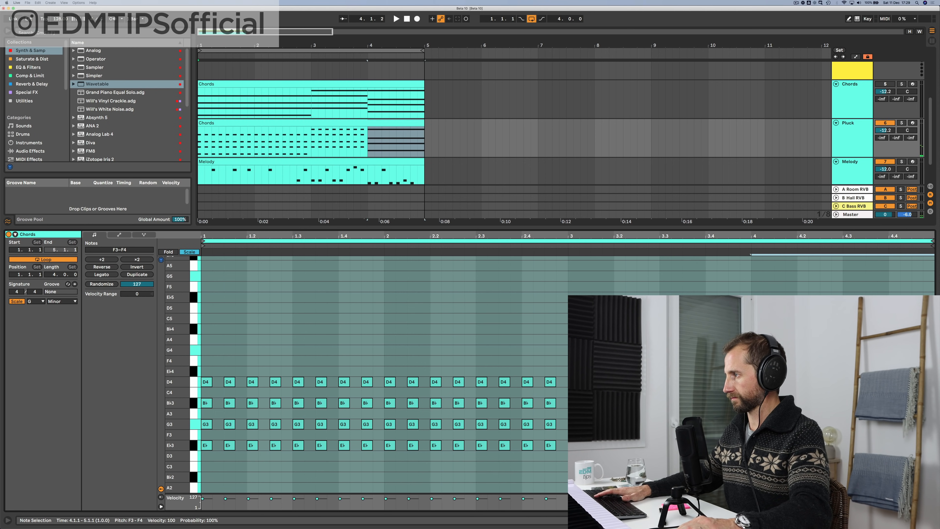
drag(932, 392, 787, 392)
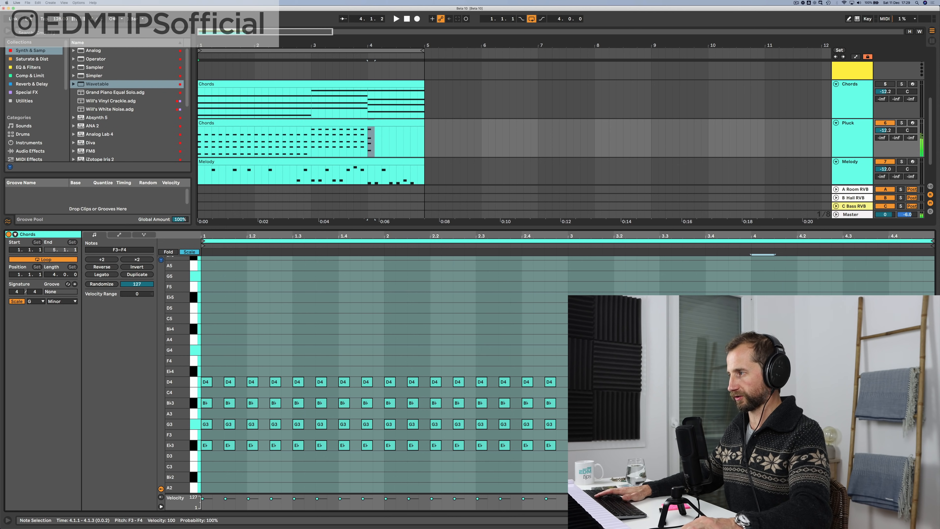
key(super+d)
key(super+d)
key(super+d)
key(super+d)
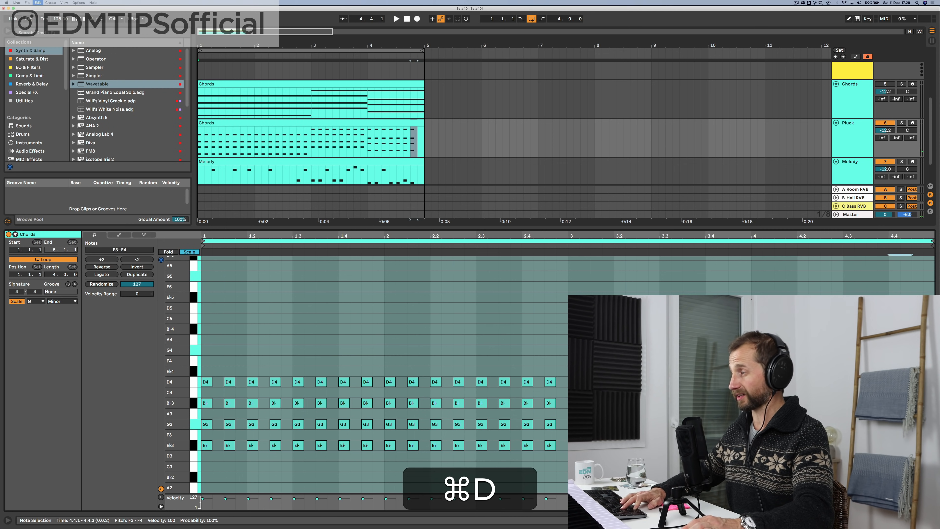
key(super+d)
key(BackSpace)
Step: Show the Pluck track's Wavetable device and play the track soloed
key(shift+Tab)
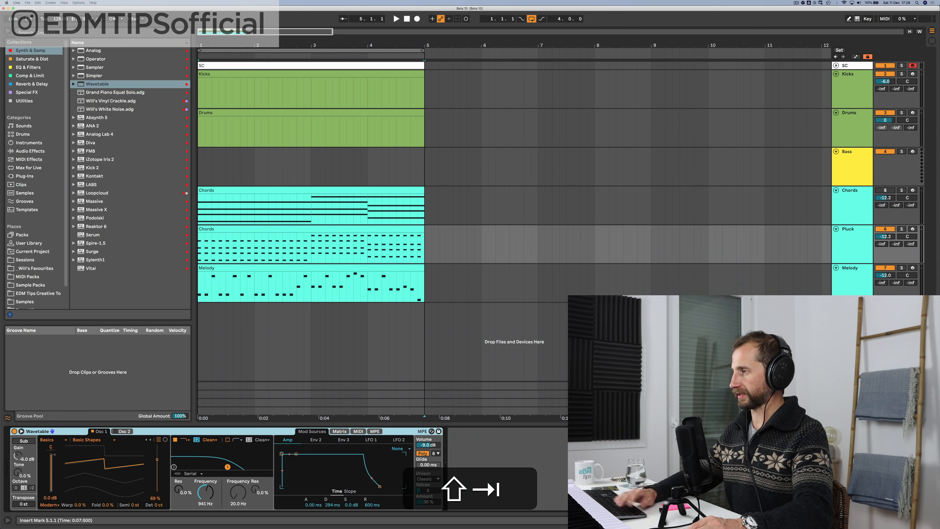
shift+click(857, 245)
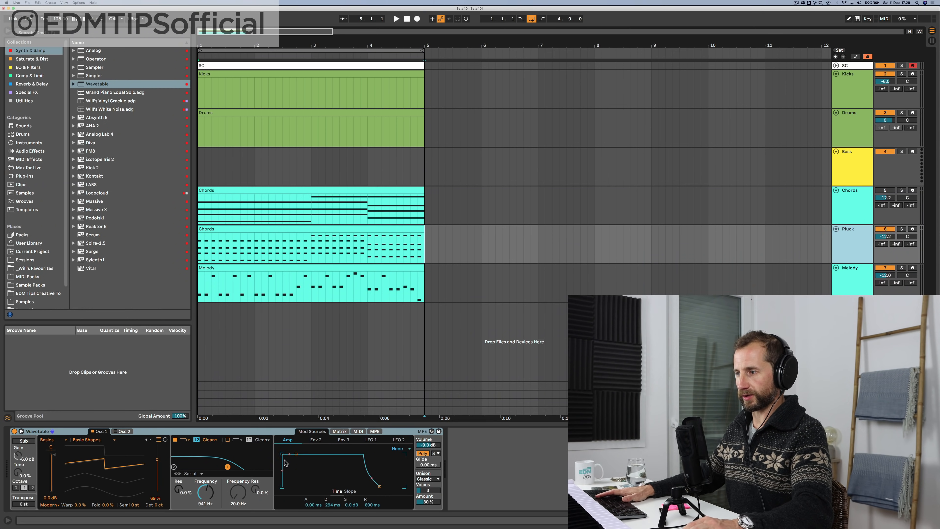
click(856, 246)
key(space)
click(902, 229)
click(846, 241)
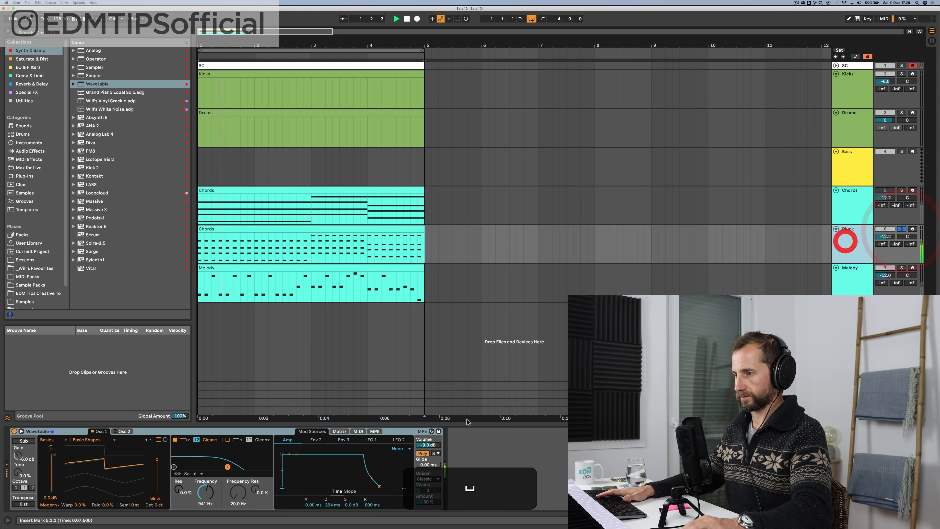
Step: In the Pluck's Wavetable, modulate Filter 1 Freq with Env 2 by 47 and lower the filter frequency to 225 Hz
click(315, 440)
click(358, 431)
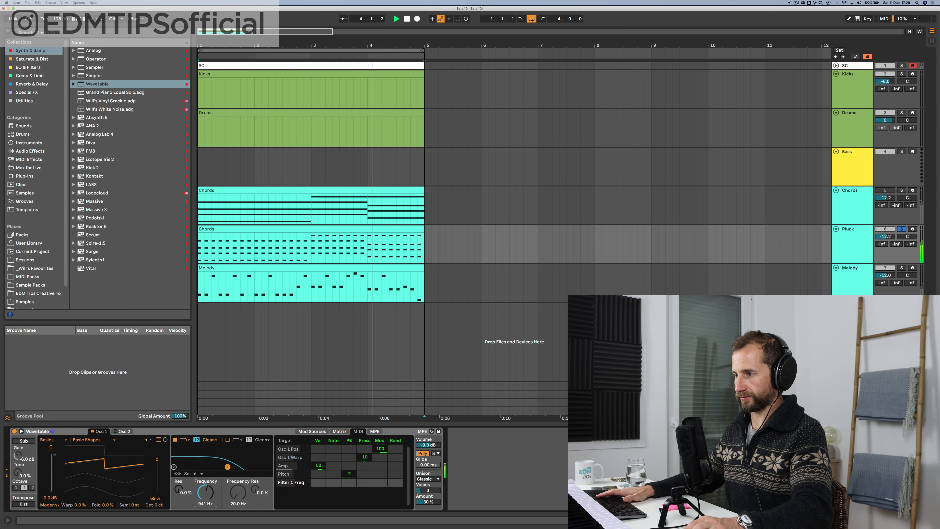
click(340, 431)
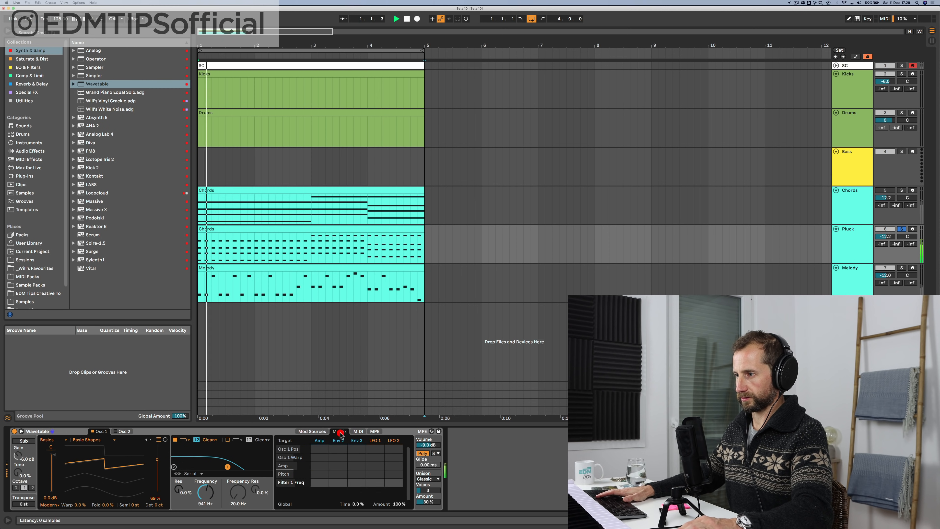
drag(339, 482, 339, 464)
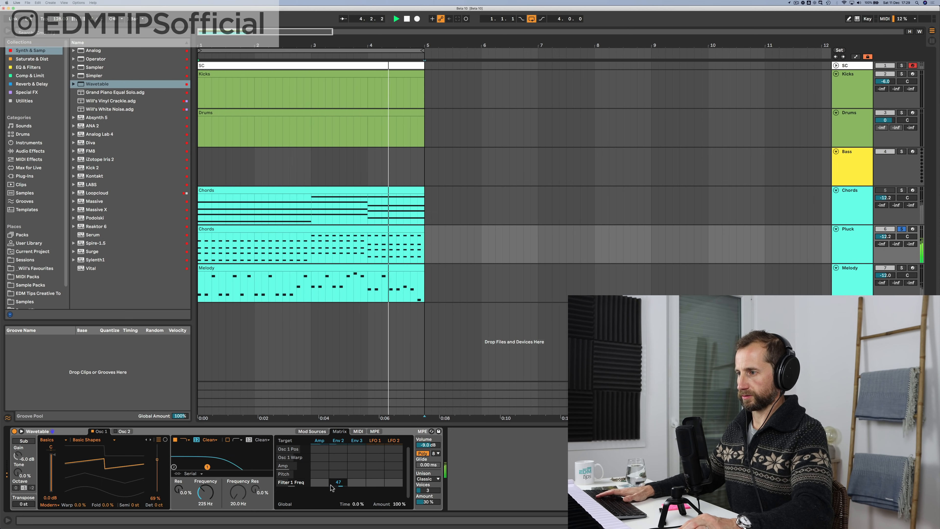
Step: Shape the Pluck's Envelope 2 with 0.67 ms attack, 48% sustain and 2.12 s release
click(312, 431)
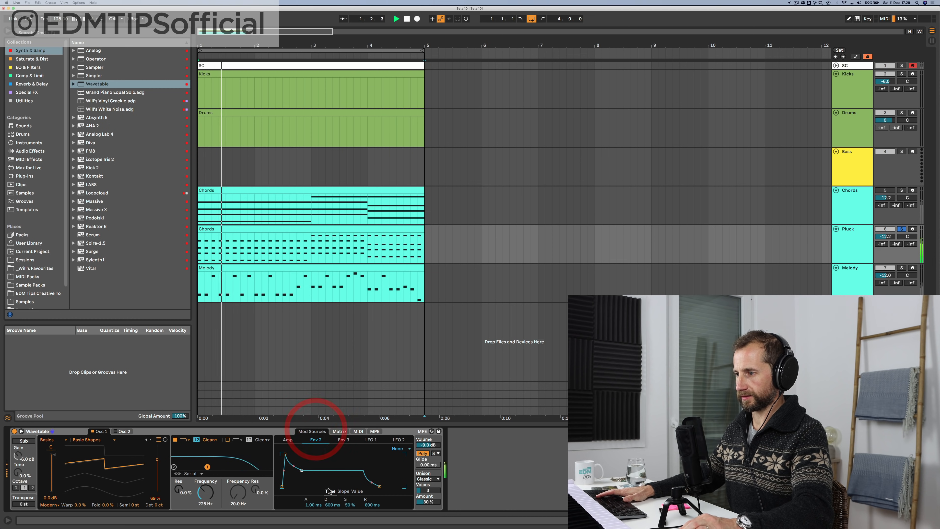
click(287, 439)
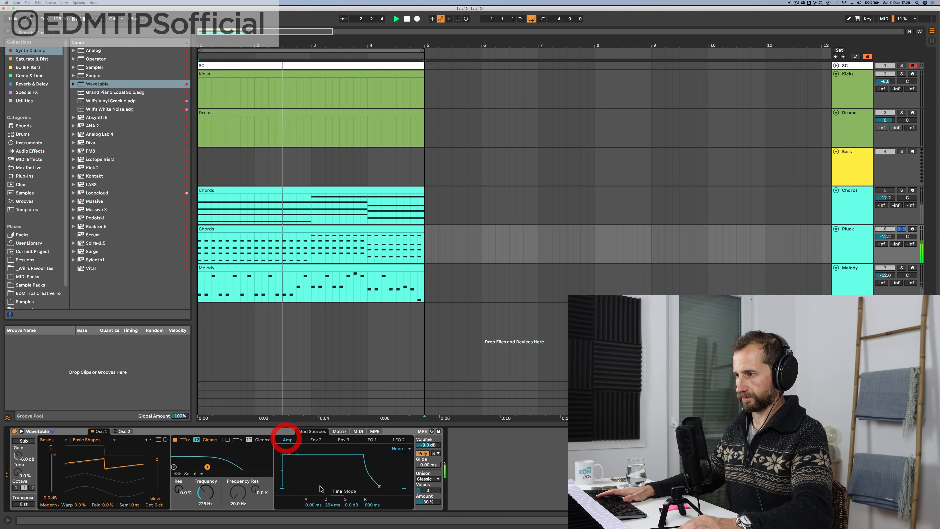
mouse_move(348, 507)
mouse_down()
mouse_move(333, 496)
mouse_move(372, 489)
mouse_move(352, 494)
mouse_move(372, 504)
mouse_move(350, 510)
mouse_move(350, 523)
mouse_move(350, 505)
mouse_up()
click(316, 439)
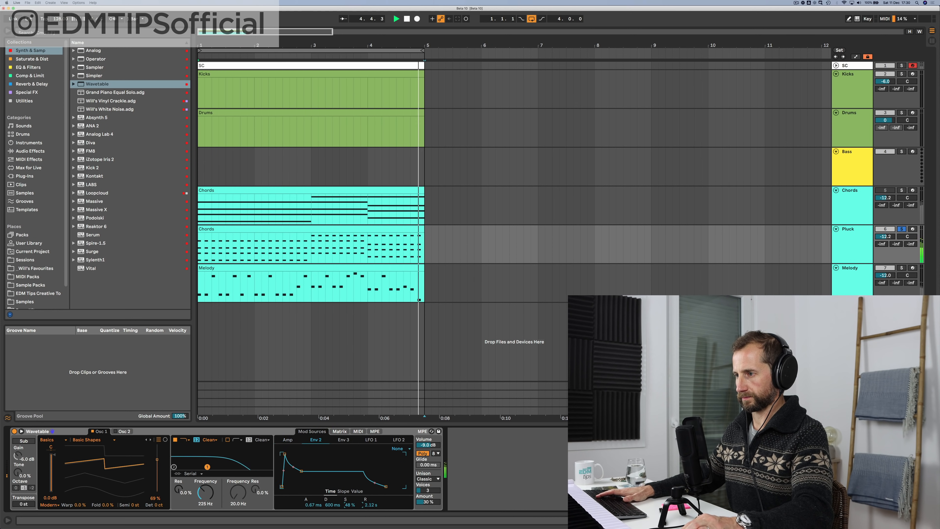
Step: Transpose all notes in the Pluck clip down one octave, then return to the track's device view
double_click(242, 226)
click(280, 299)
key(super+a)
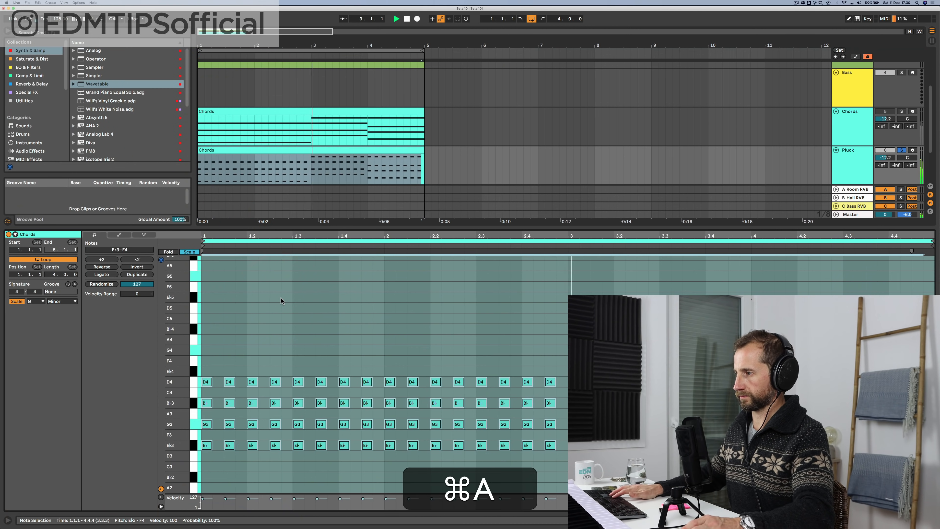
key(shift+Down)
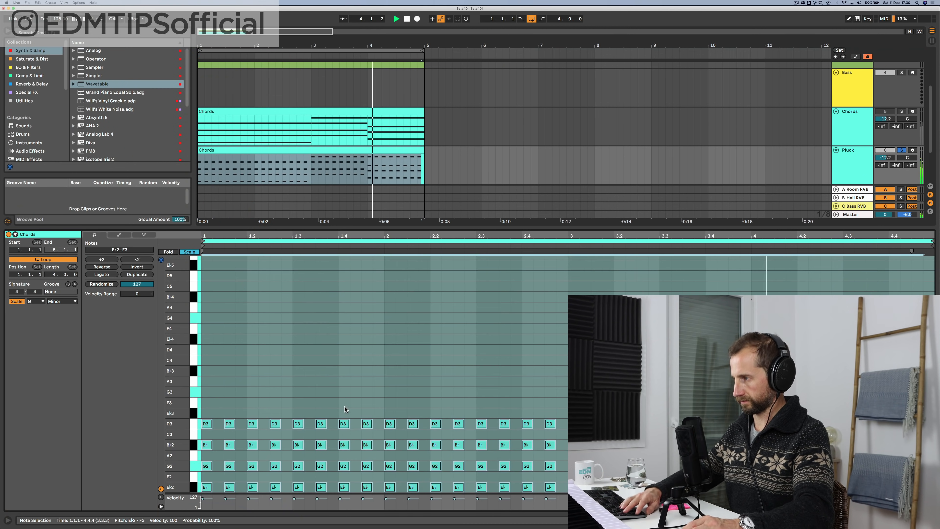
key(shift+Tab)
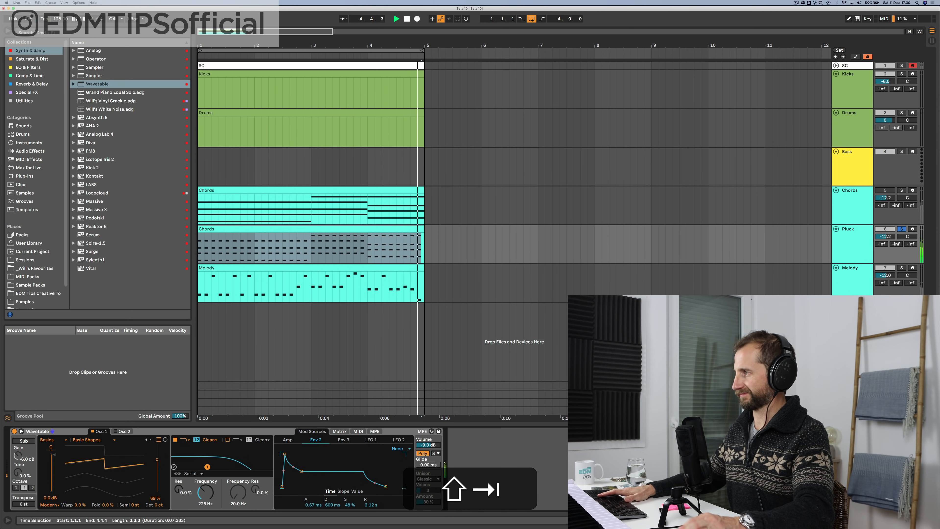
Step: Stop playback, switch to Session View, and add a return track after C Bass RVB named Pluck DEL
key(space)
click(849, 246)
key(Tab)
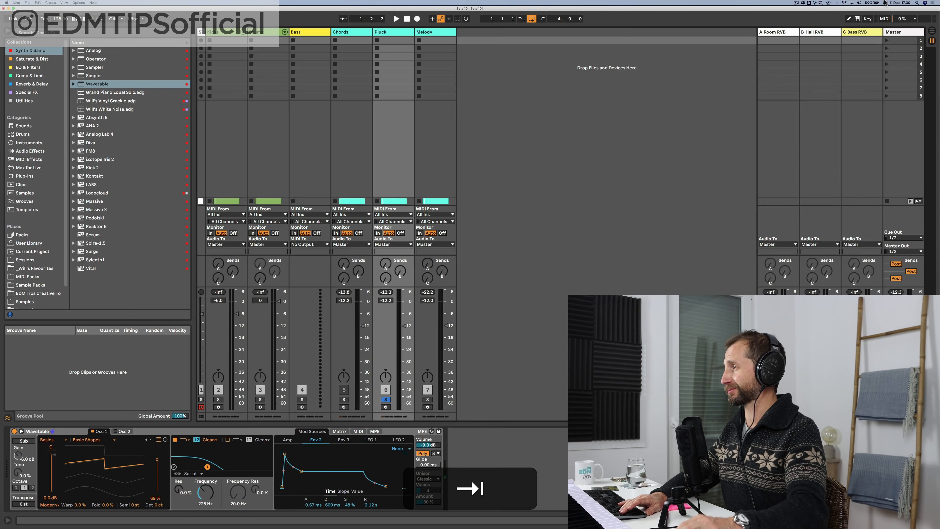
click(861, 33)
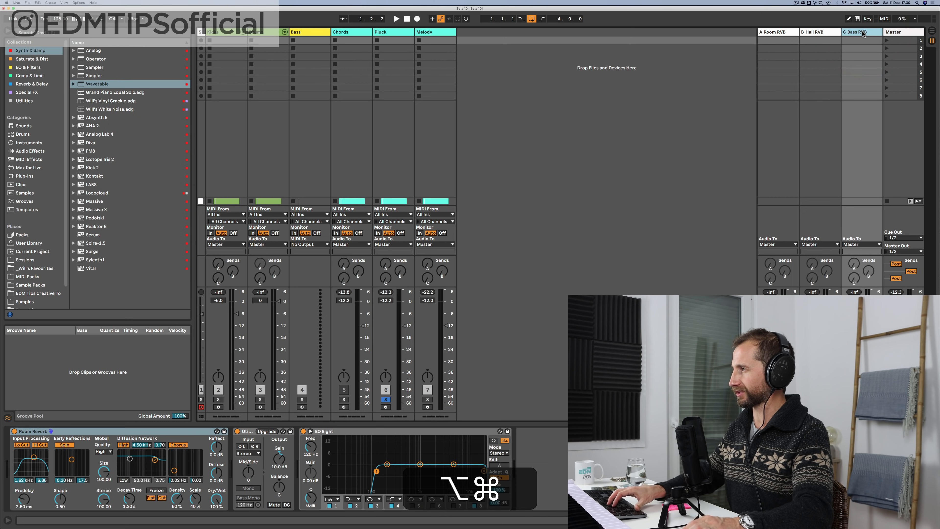
key(alt+super+t)
click(862, 31)
key(super+r)
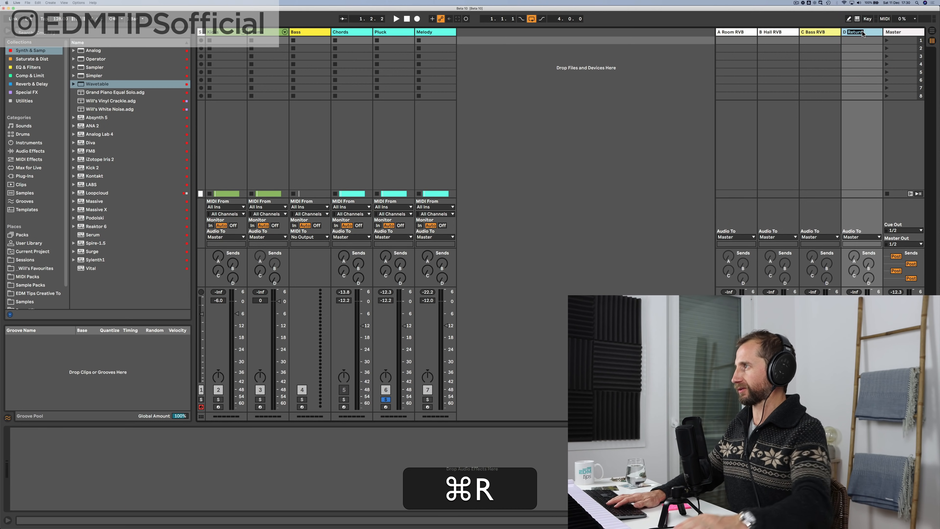
key(shift)
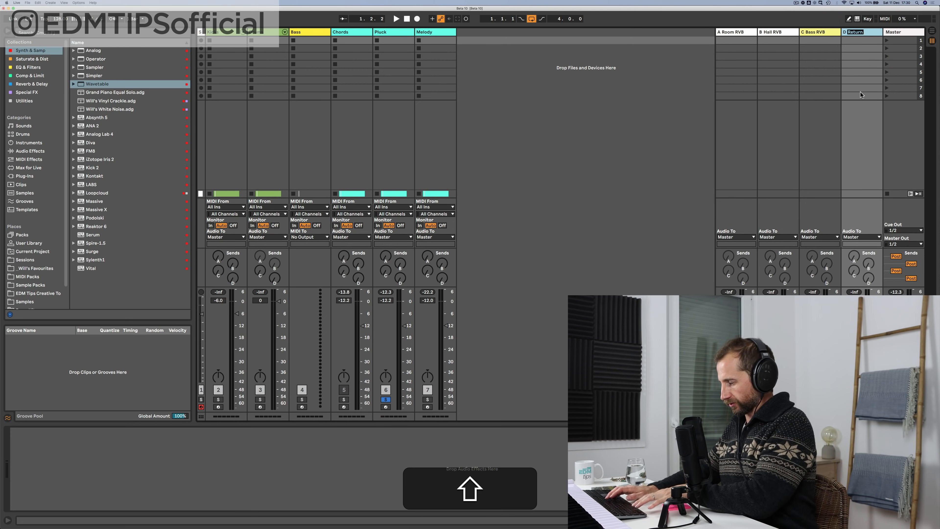
text(Pluck DEL)
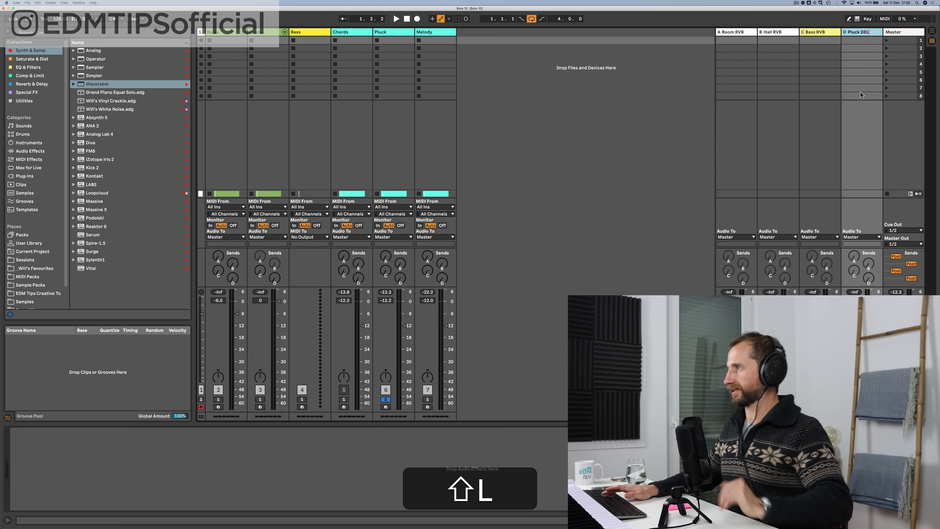
key(Return)
Step: Load the Echo effect from the Reverb & Delay collection onto the Pluck DEL return track
click(26, 76)
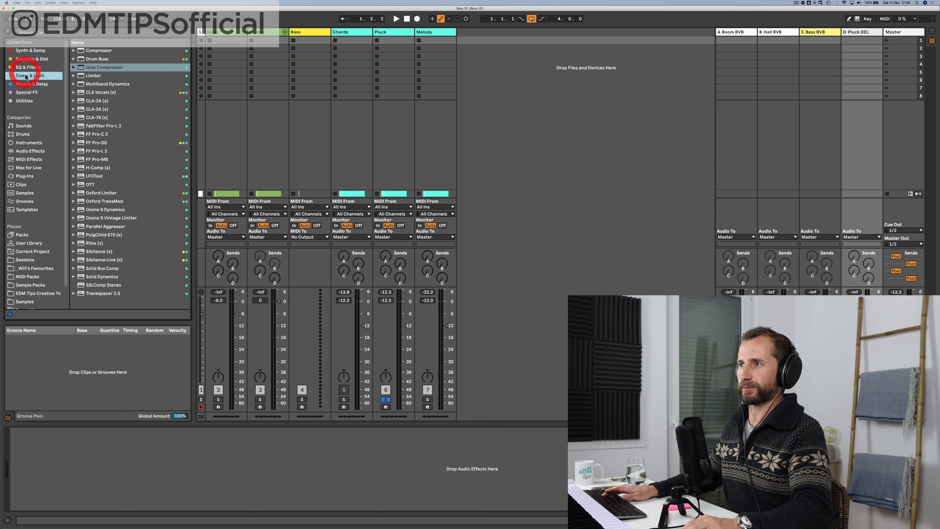
click(41, 59)
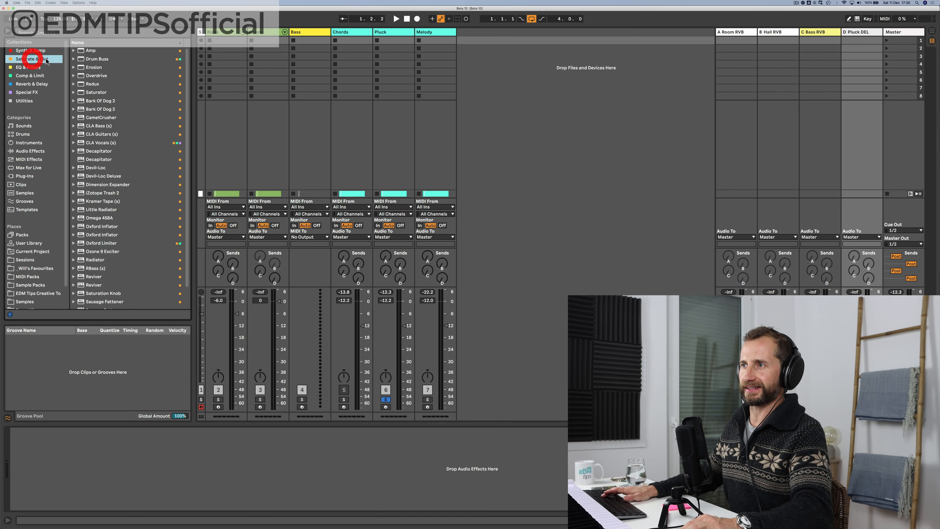
click(35, 85)
click(85, 59)
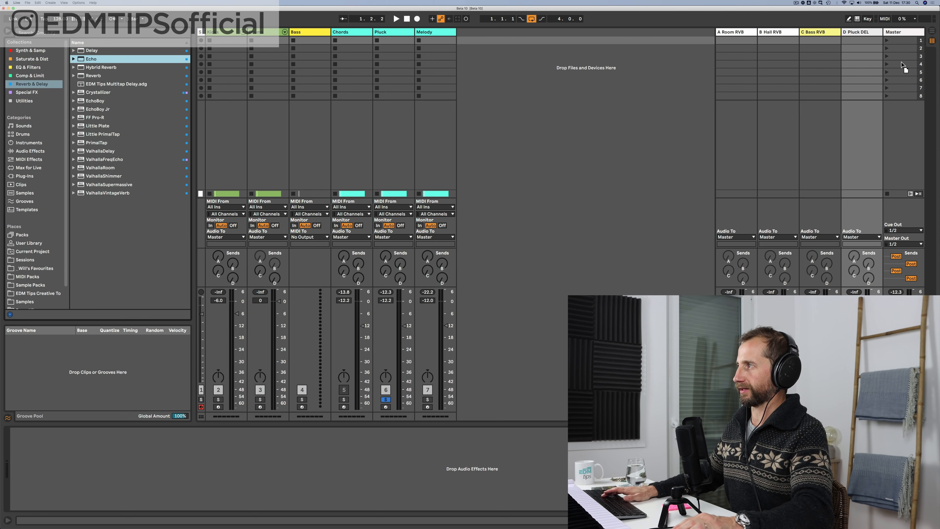
click(871, 33)
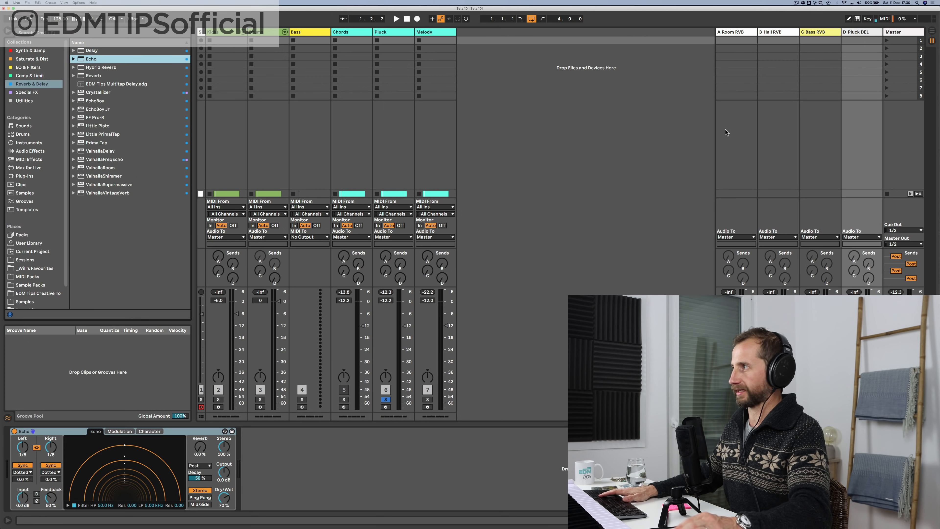
Step: Colour the Pluck DEL return track turquoise to match the Pluck track
right_click(852, 33)
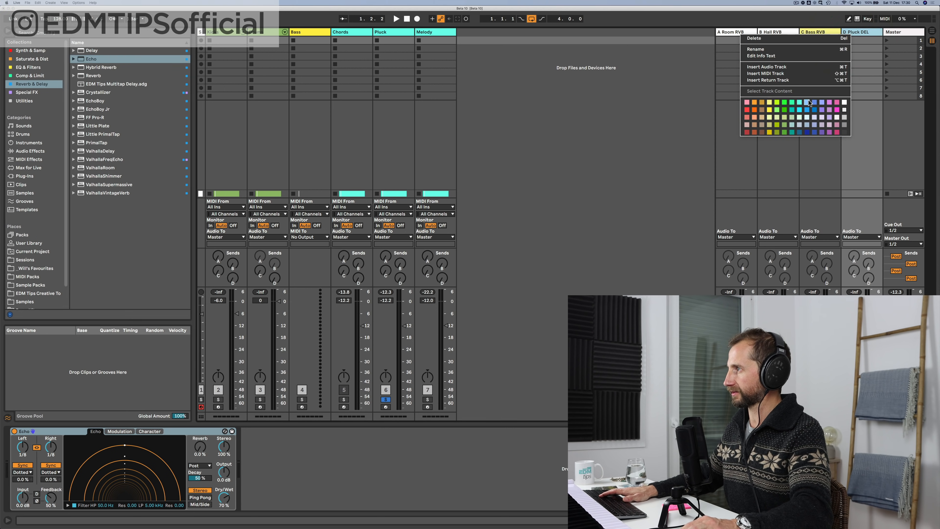
click(801, 118)
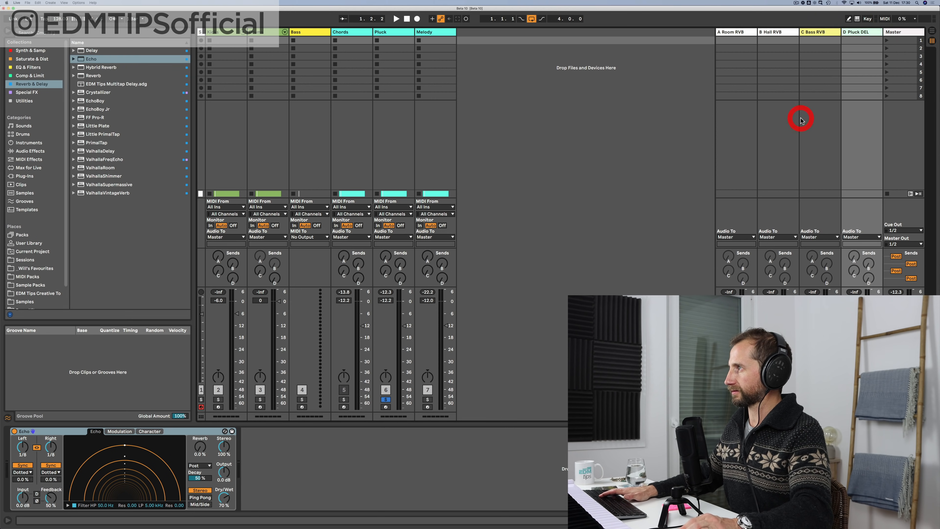
right_click(850, 33)
click(800, 104)
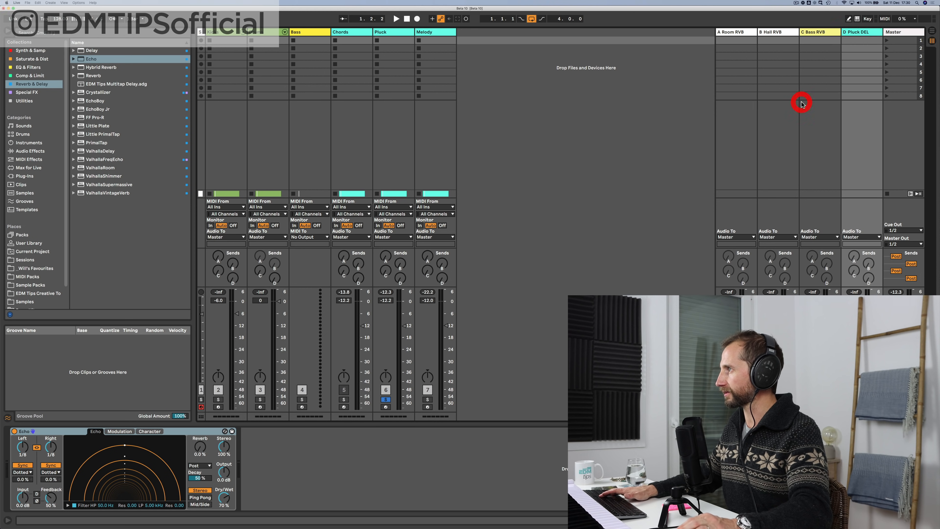
Step: Play the loop and set Echo to 100% Dry/Wet with straight 1/16 note delay times on both channels
key(space)
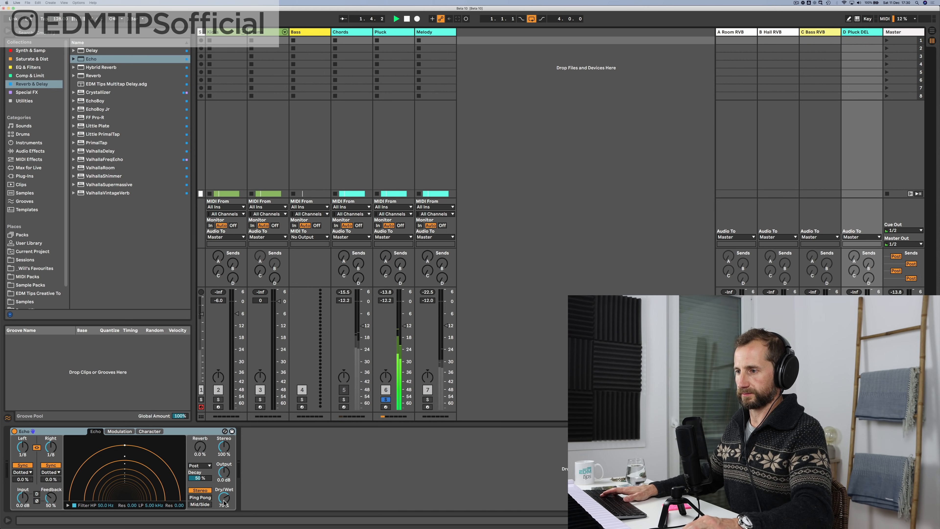
drag(224, 499, 224, 476)
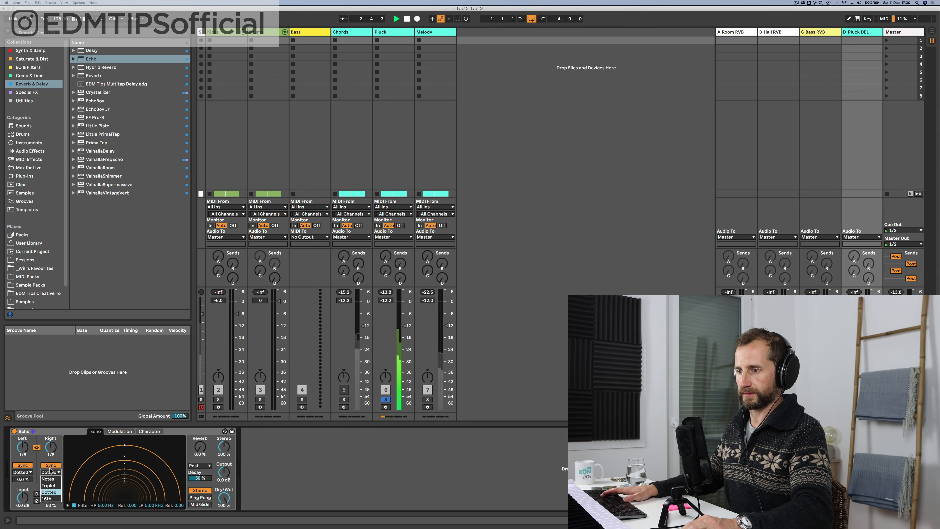
click(48, 479)
drag(50, 447, 51, 458)
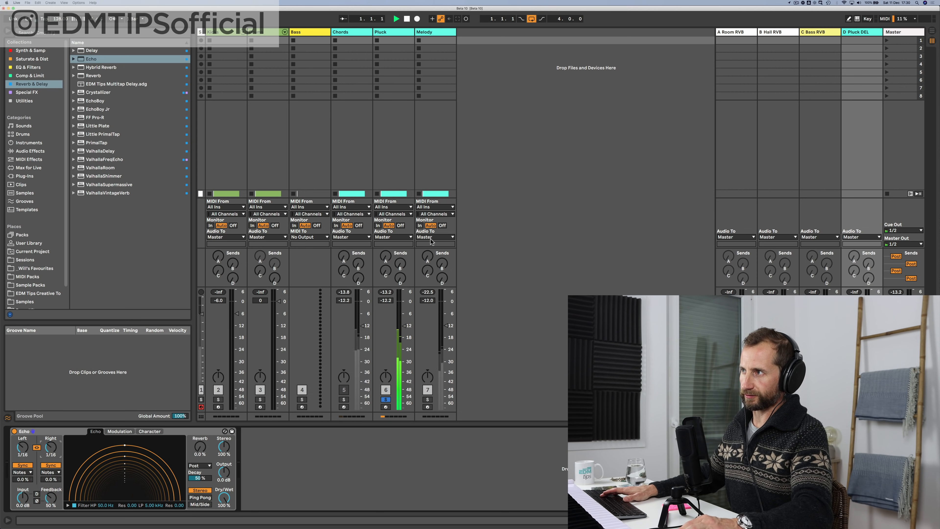
Step: Send the Pluck track to Pluck DEL at about -7.6 dB, and set Echo to 38% feedback, 91% reverb and Ping Pong mode
drag(400, 278, 400, 269)
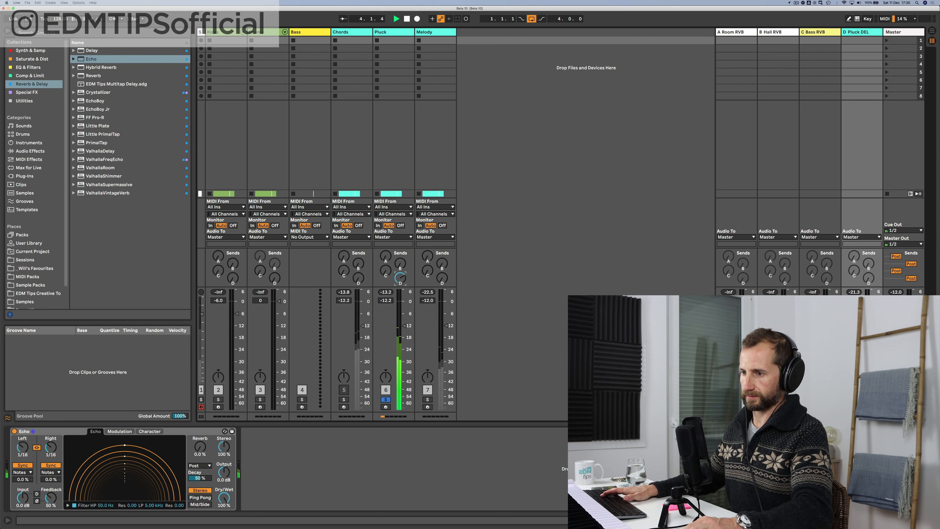
drag(55, 503, 55, 510)
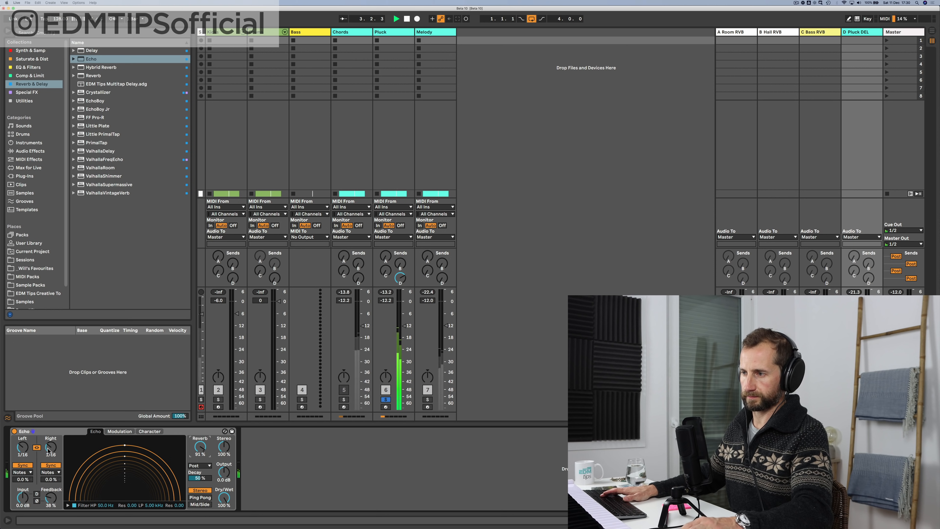
drag(399, 278, 400, 276)
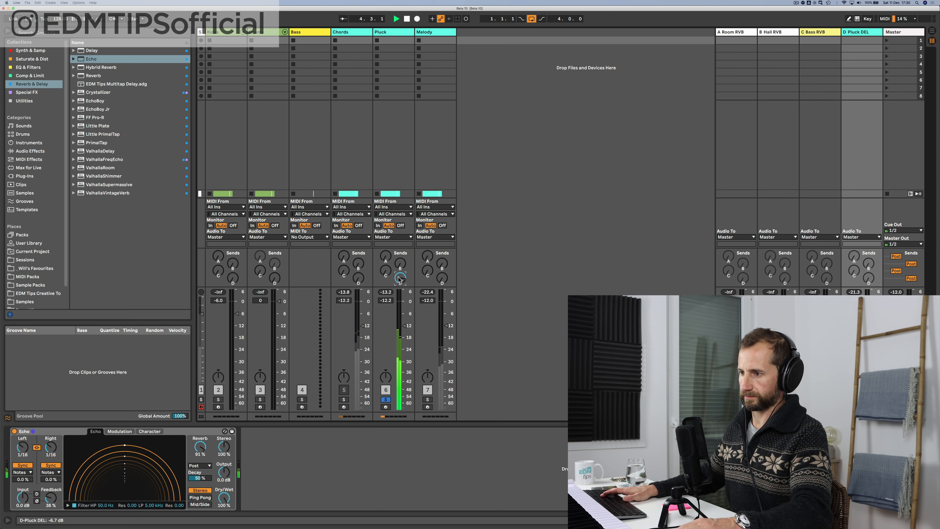
click(200, 497)
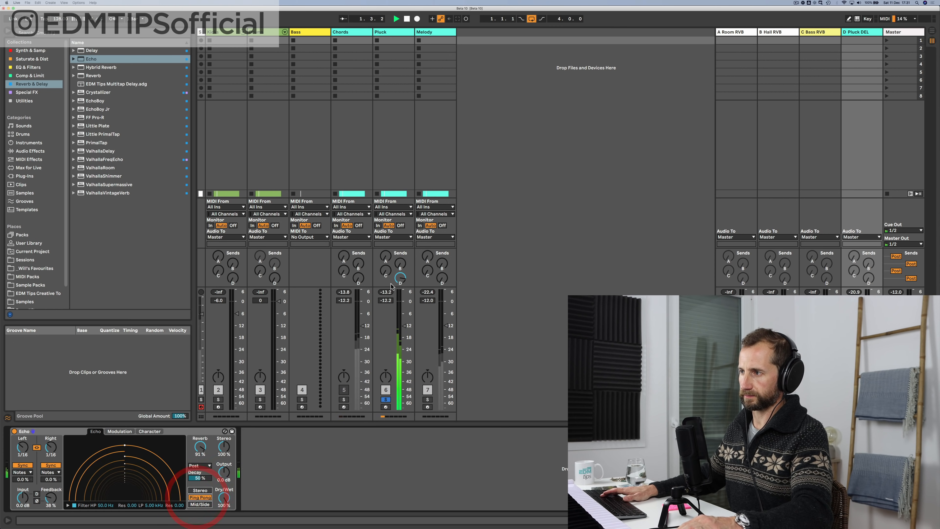
drag(400, 278, 400, 284)
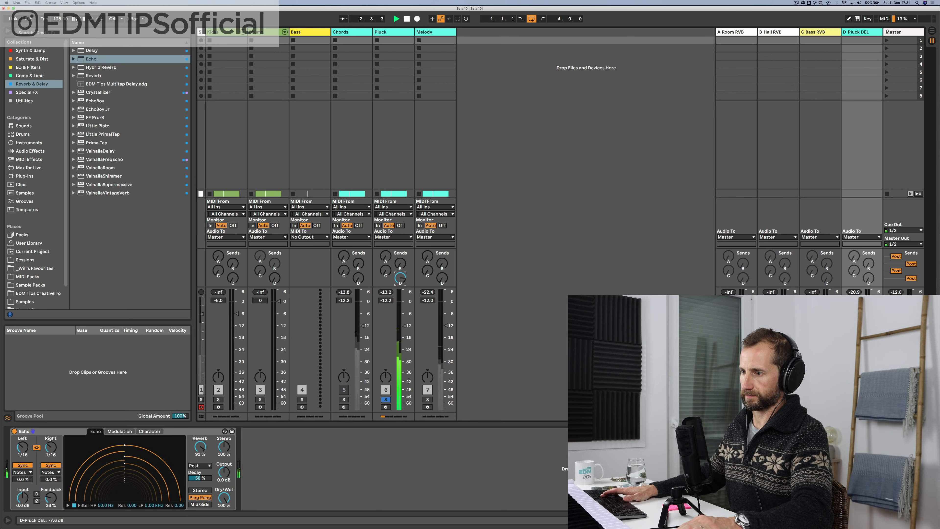
Step: Set the Pluck's filter to 171 Hz and Envelope 2 to 525 ms decay and 47% sustain, and solo Melody alongside it at -10.3 dB
click(409, 31)
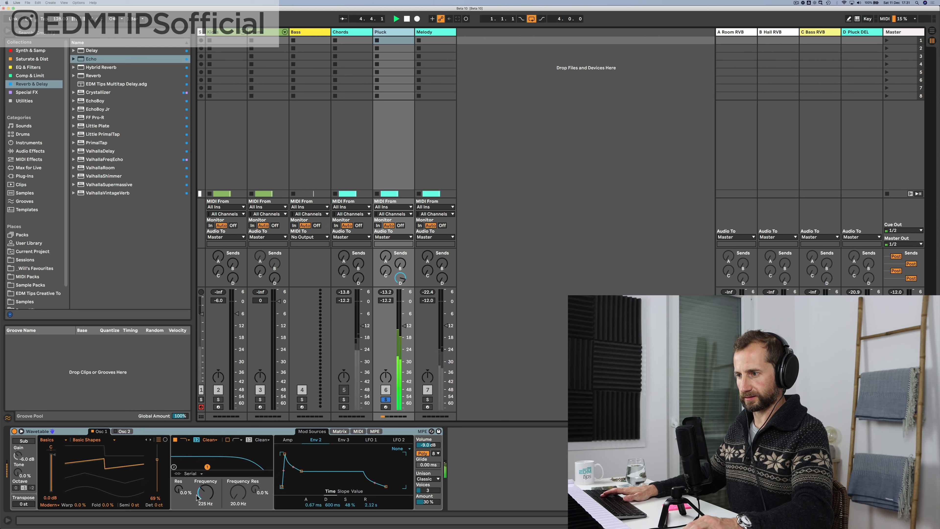
drag(205, 492, 206, 496)
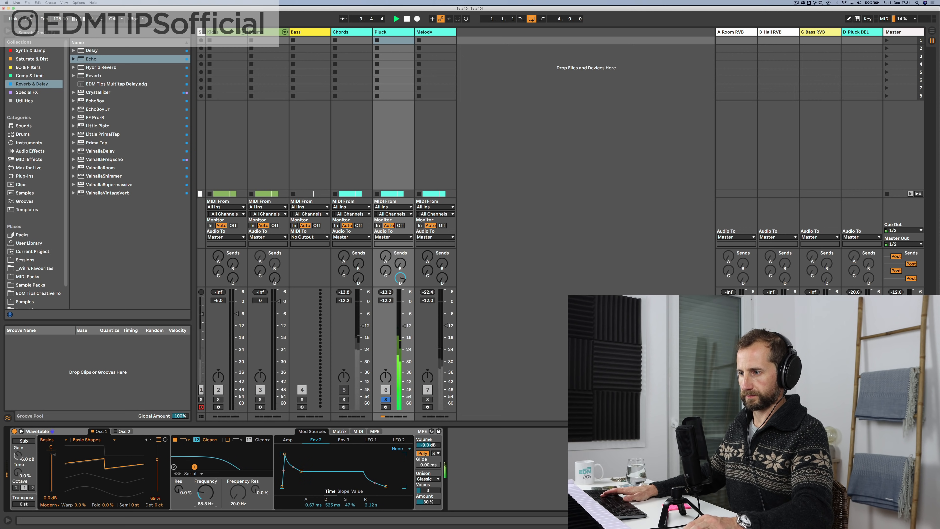
super+click(429, 400)
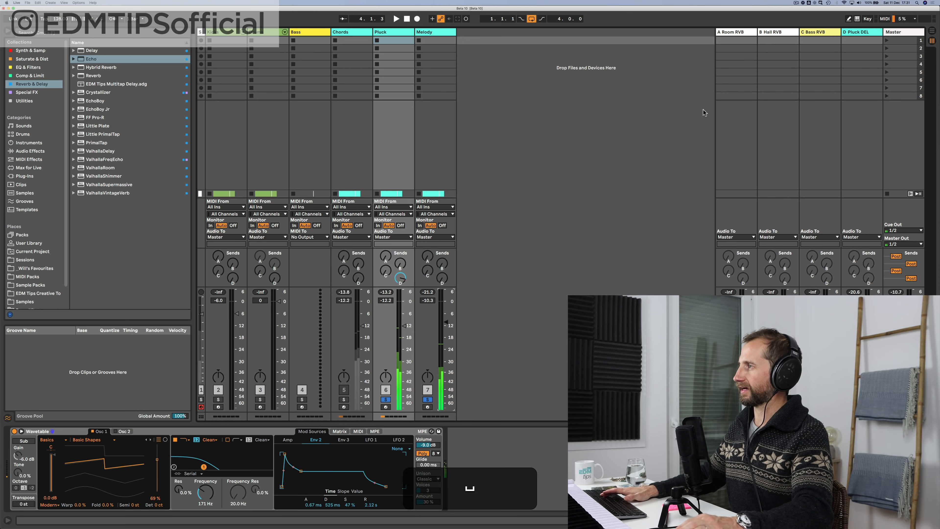
Step: Examine the reverb device chains on the Room RVB and Hall RVB return tracks
click(737, 32)
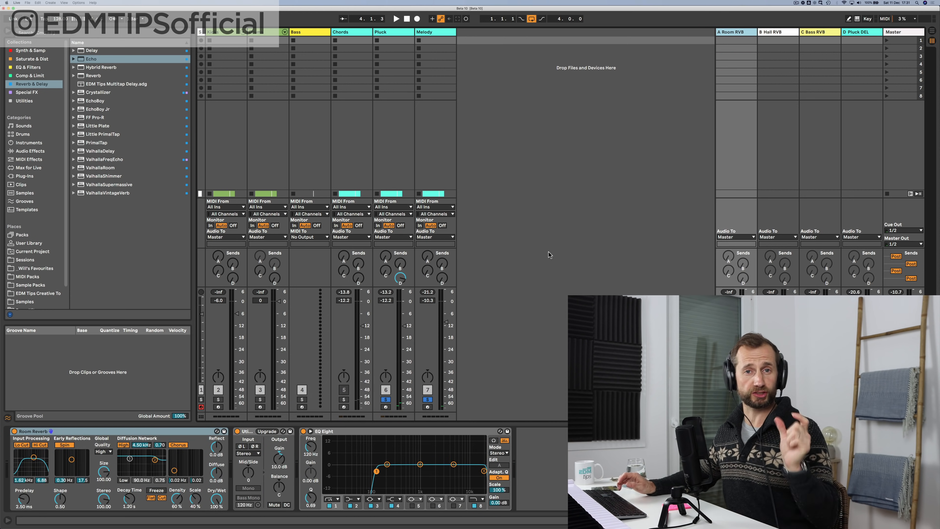
key(Return)
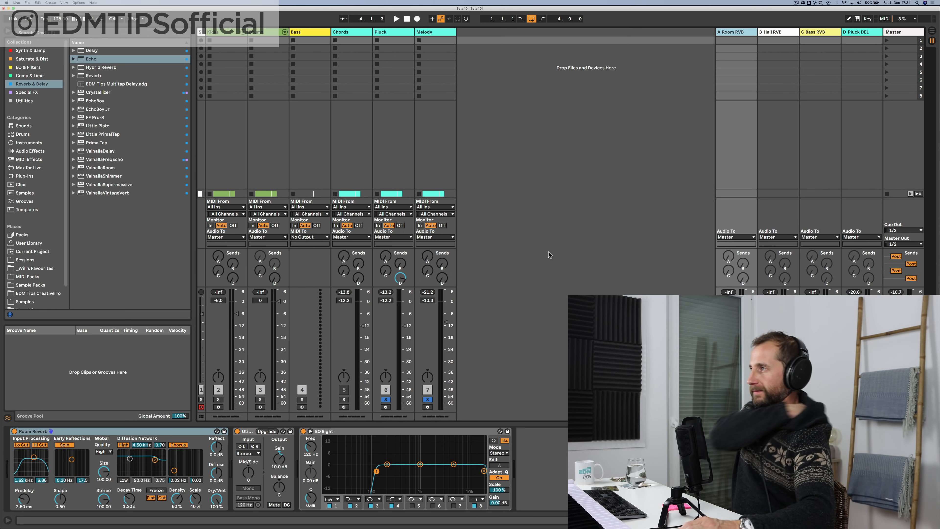
click(772, 32)
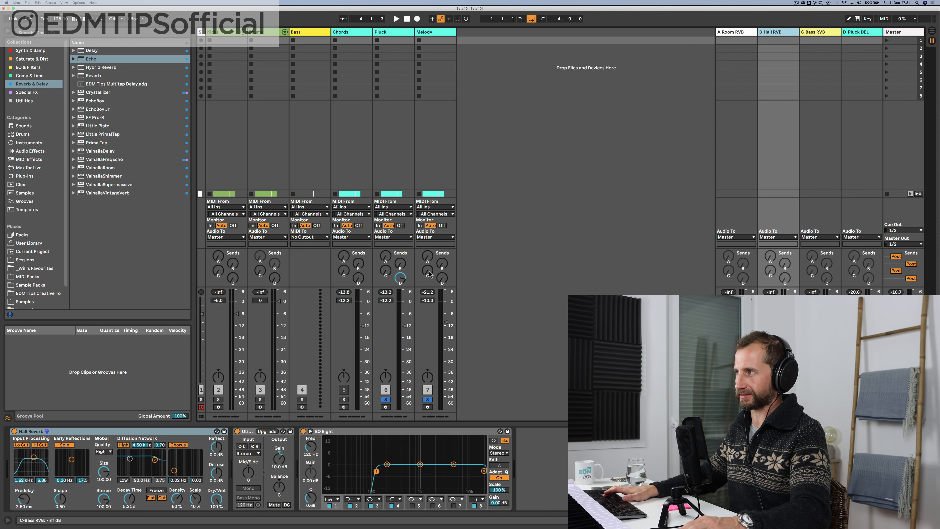
Step: Play the loop, send Melody to Hall RVB at about -6.6 dB, and return to the arrangement
key(space)
drag(442, 266, 442, 254)
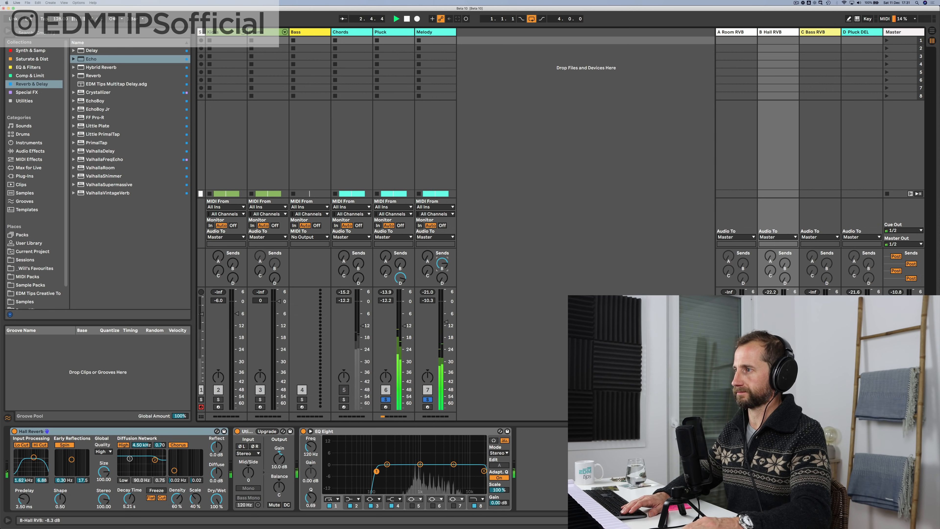
key(Tab)
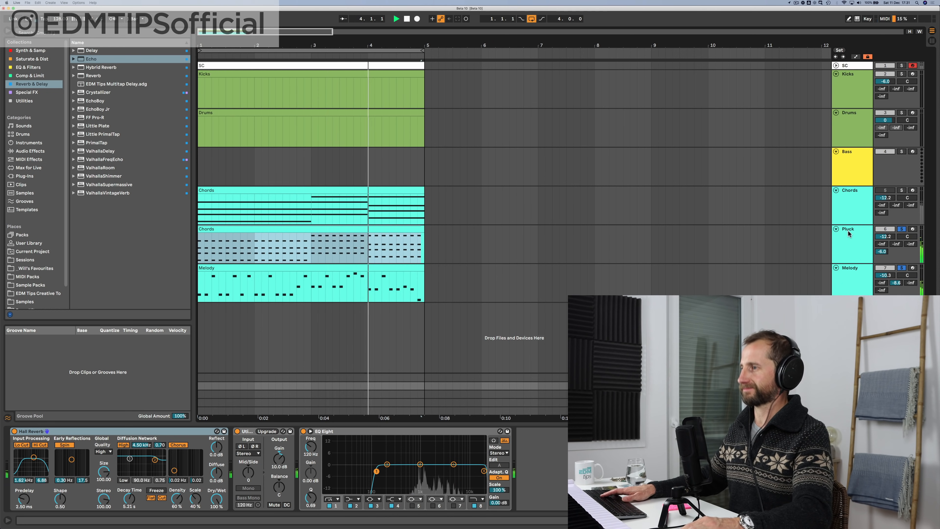
Step: Duplicate the Melody track with its clip and rename the copy Melody 2
click(848, 284)
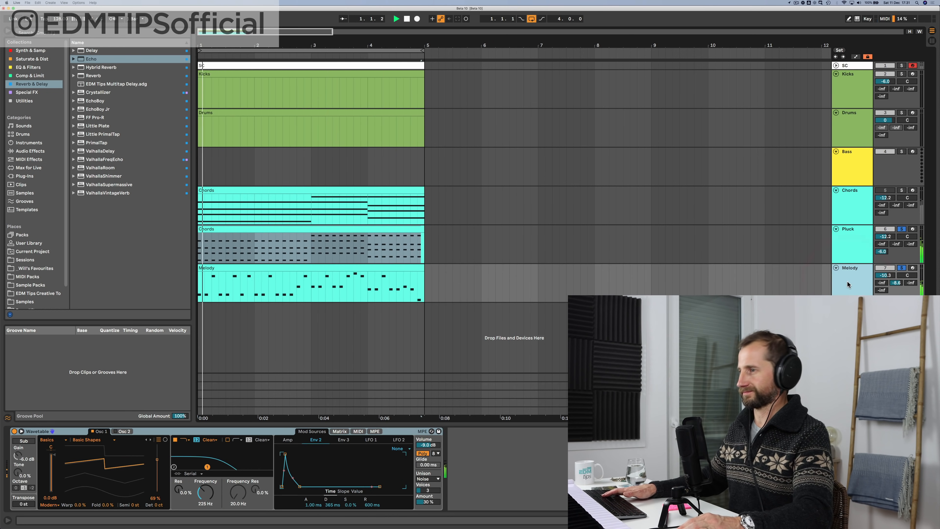
key(space)
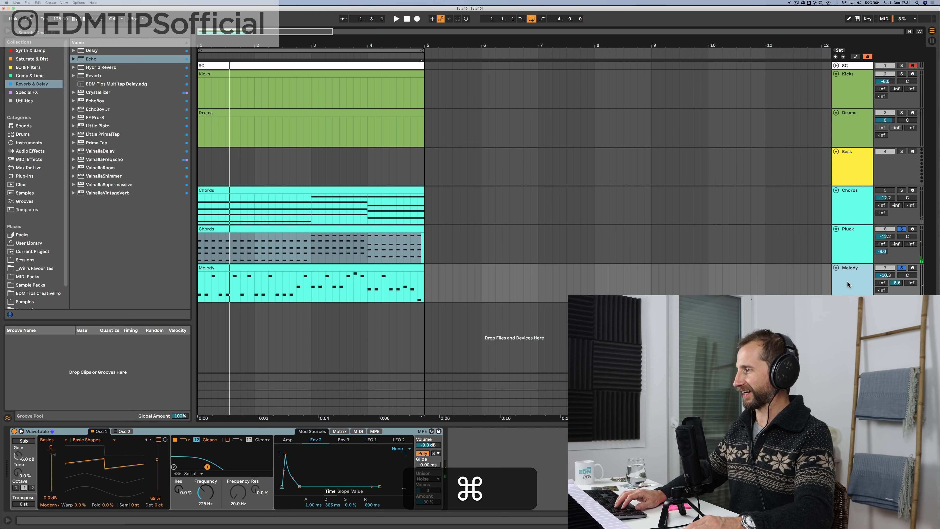
key(super+d)
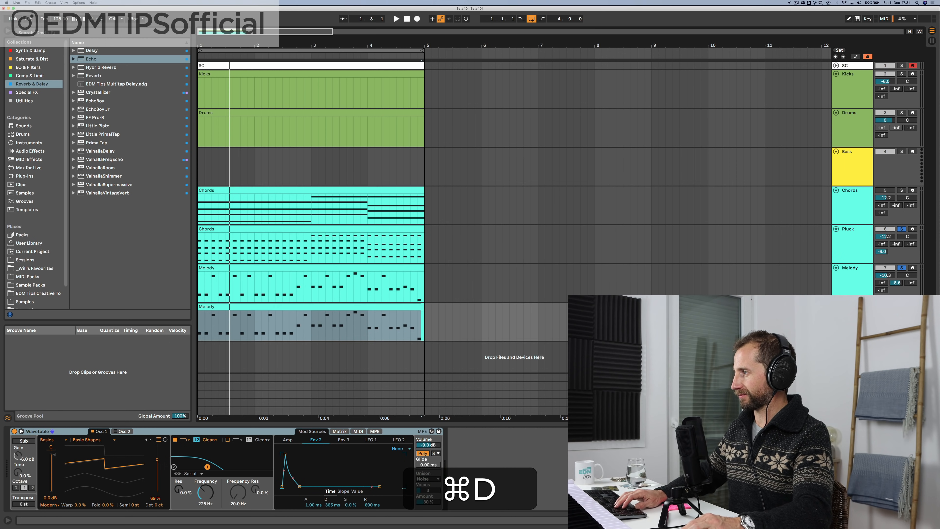
key(super+r)
key(super+Right)
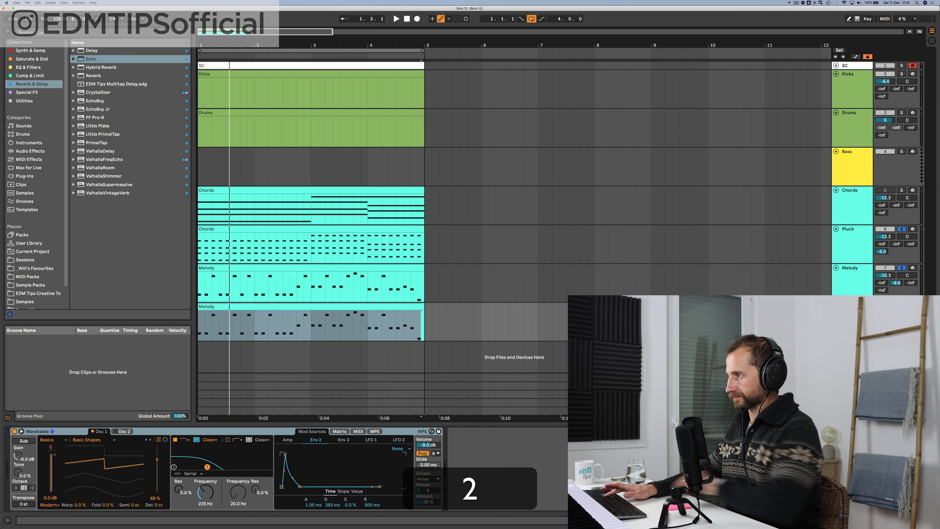
click(844, 309)
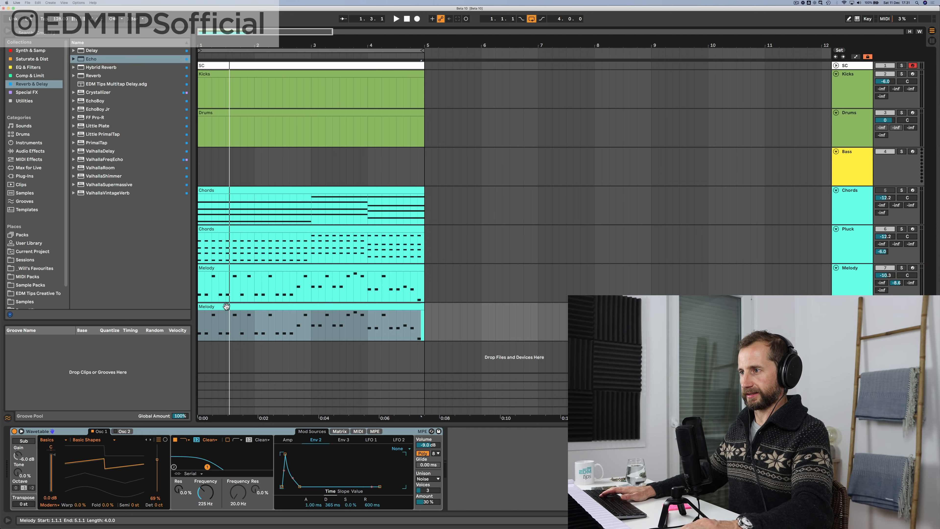
double_click(226, 315)
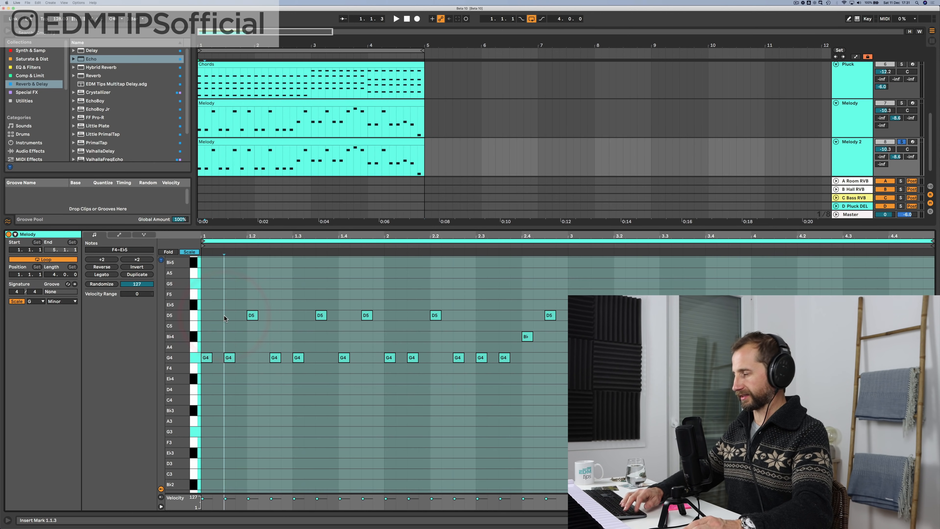
key(shift+Tab)
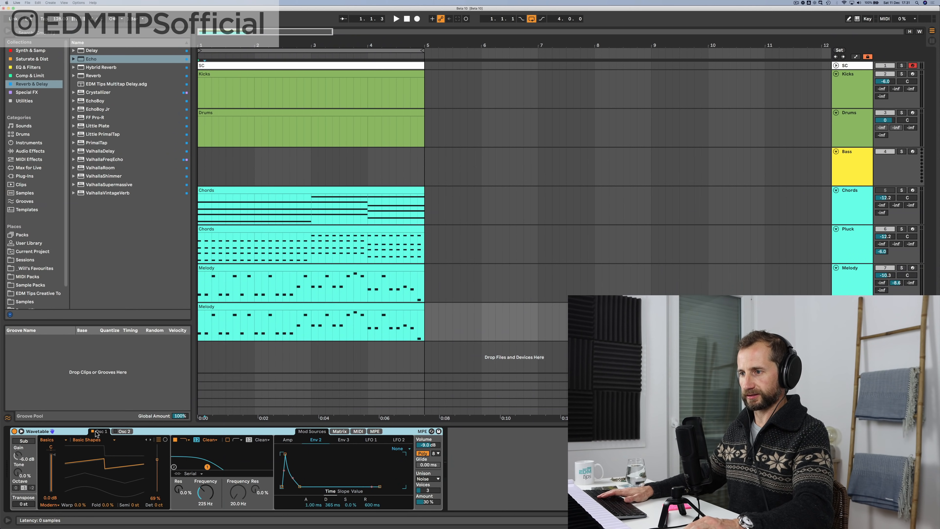
Step: Set Melody 2's oscillator 1 to the Formant AEIOU wavetable at 67% position, transposed -12 semitones, while the loop plays
click(82, 431)
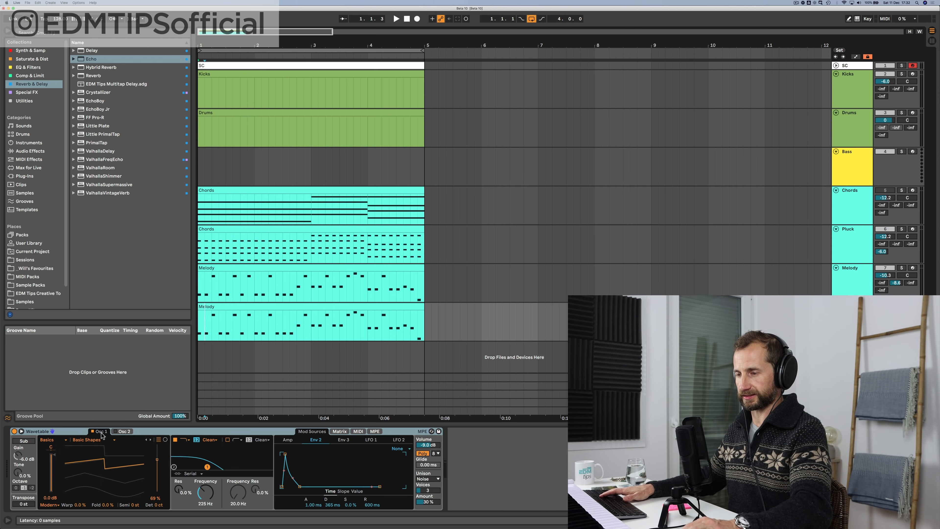
key(space)
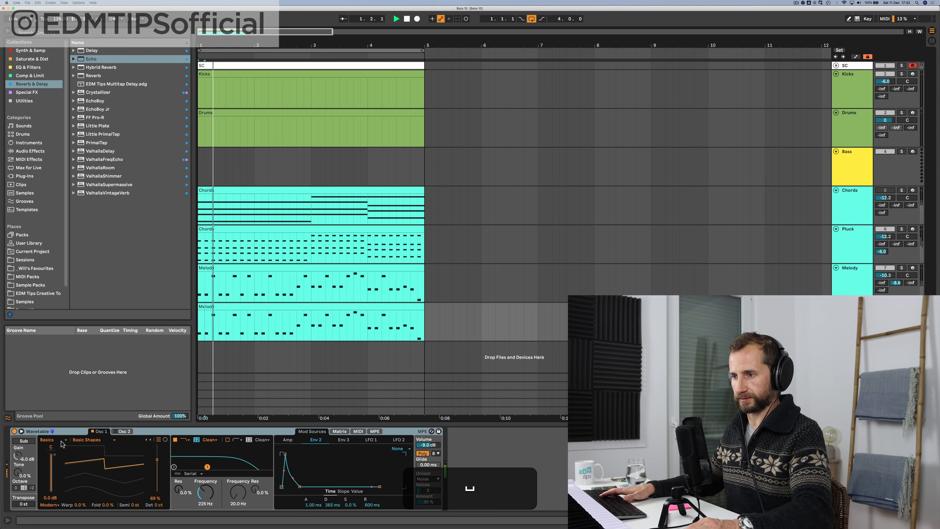
click(56, 440)
click(51, 453)
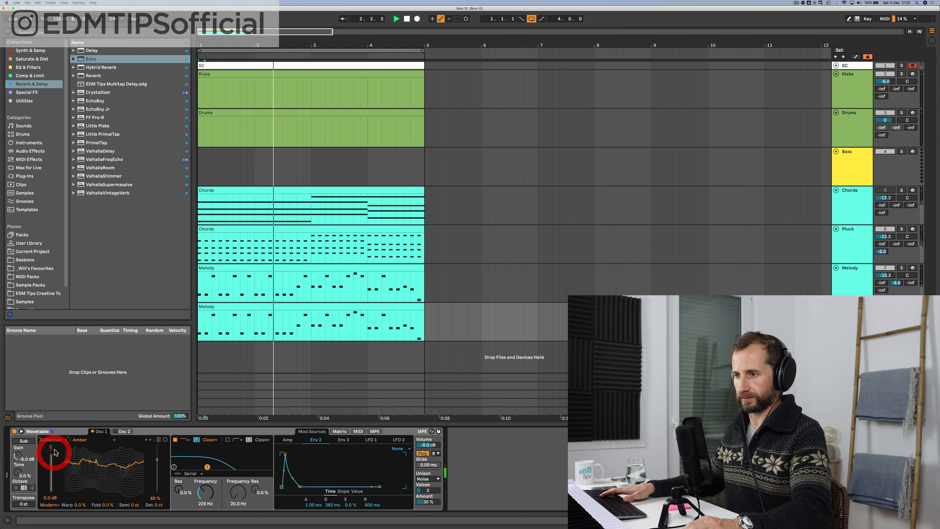
click(53, 440)
click(49, 480)
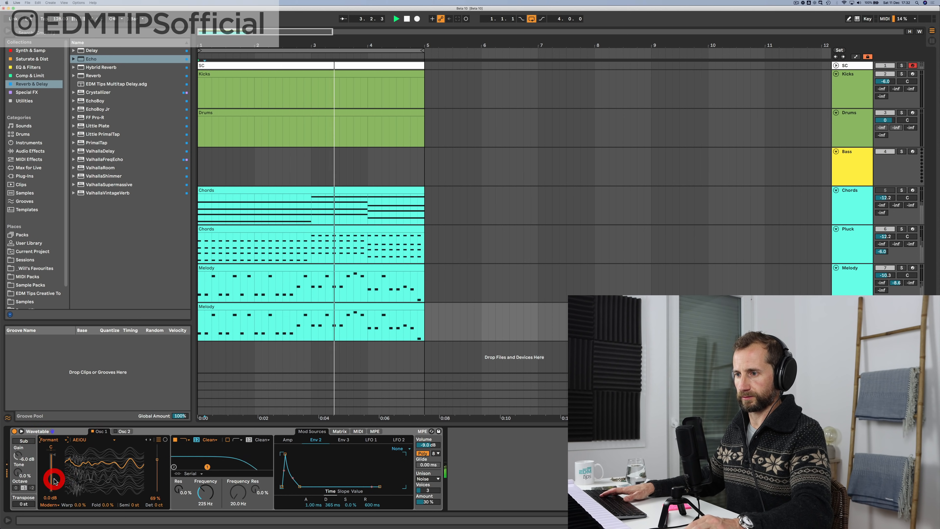
mouse_move(157, 448)
mouse_down()
mouse_move(157, 472)
mouse_move(157, 460)
mouse_up()
drag(135, 505, 136, 525)
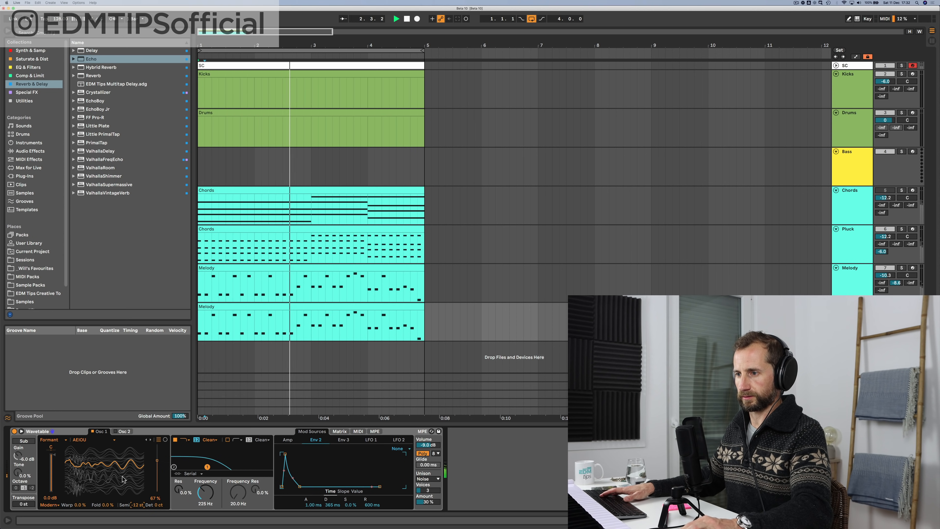
Step: Enable oscillator 2 on Melody 2 with Basic Shapes at 1.0% wavetable position and stop playback
click(115, 431)
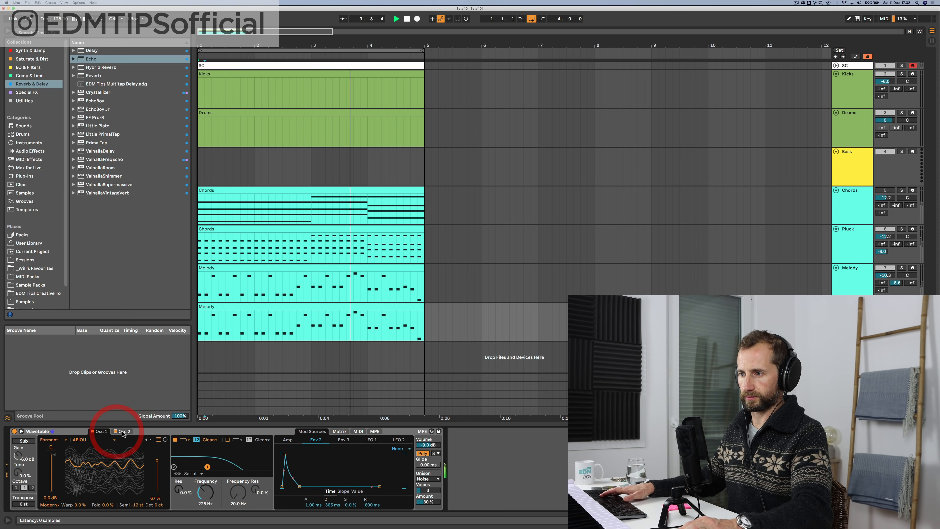
click(119, 432)
drag(92, 477, 68, 496)
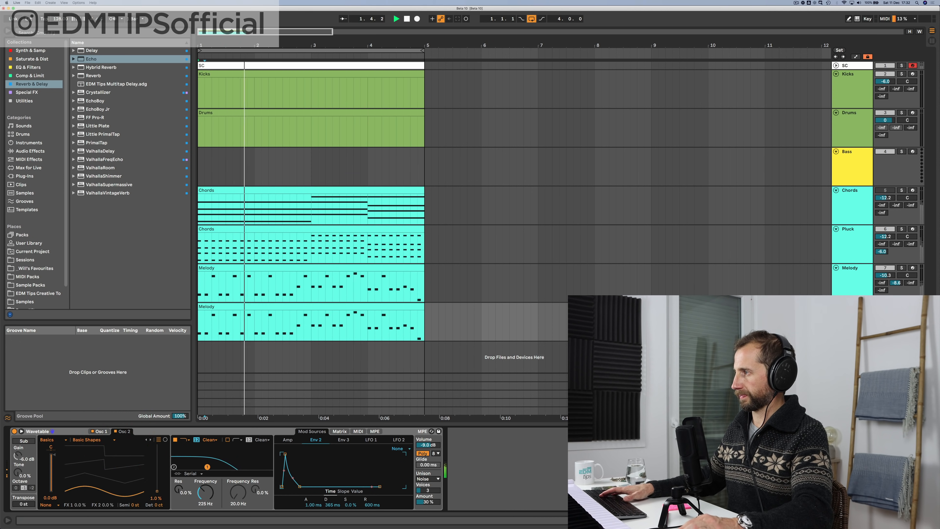
key(space)
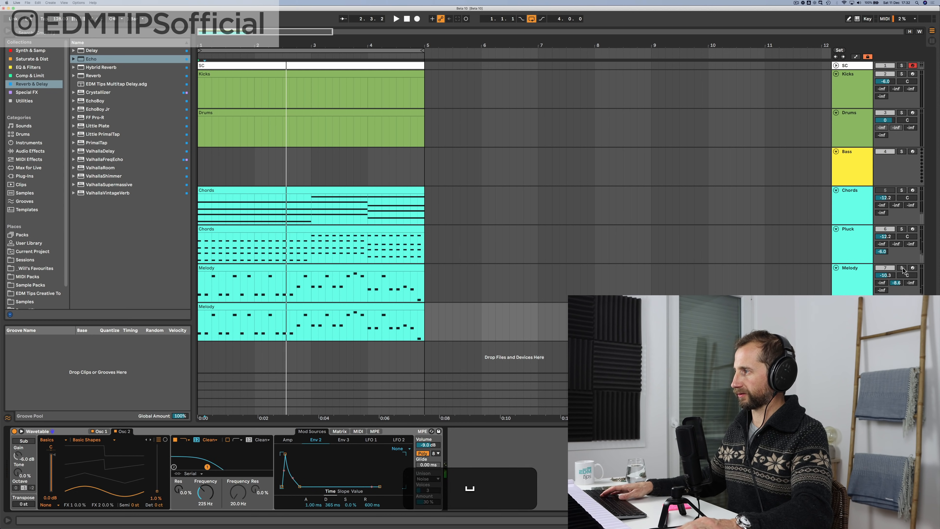
Step: Solo Melody alongside Melody 2 and play both layers together
super+click(902, 267)
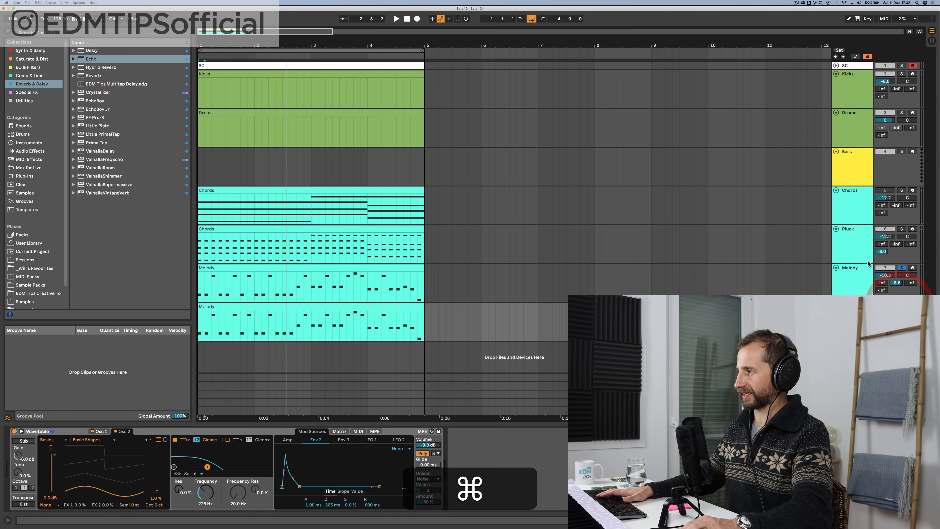
click(860, 274)
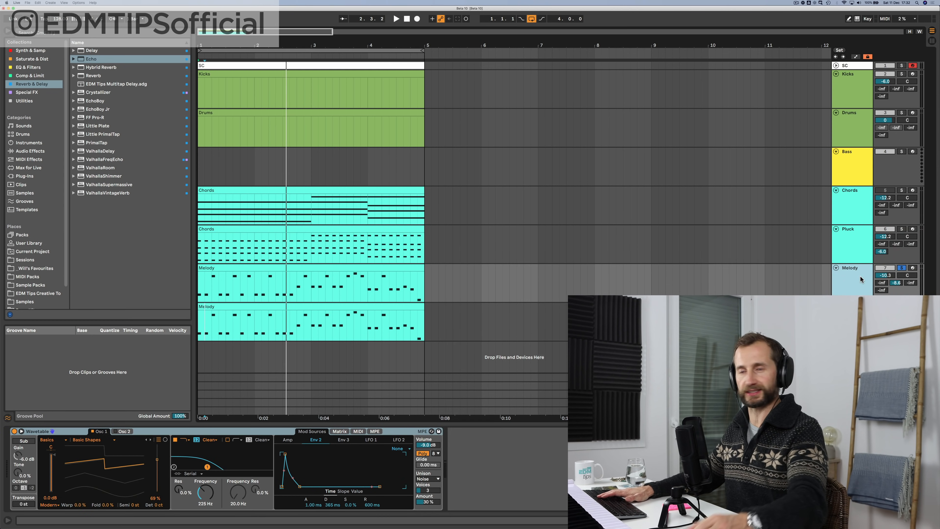
click(863, 311)
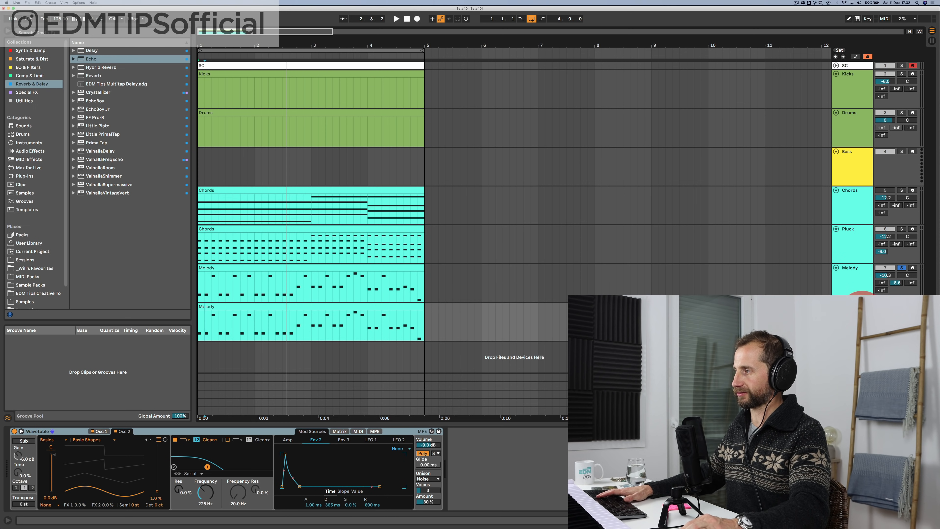
key(space)
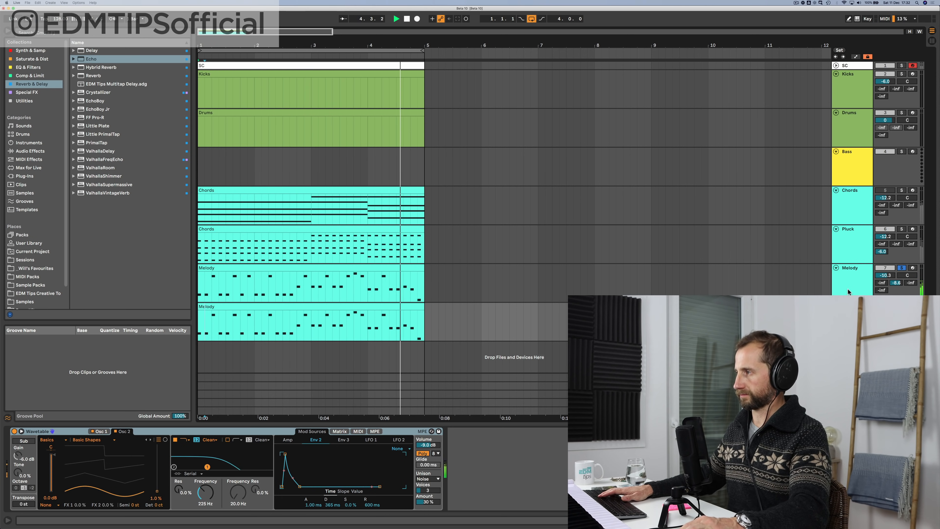
Step: Add EQ Eight after Wavetable on Melody 2 with a low cut at 240 Hz, and stop playback
click(29, 67)
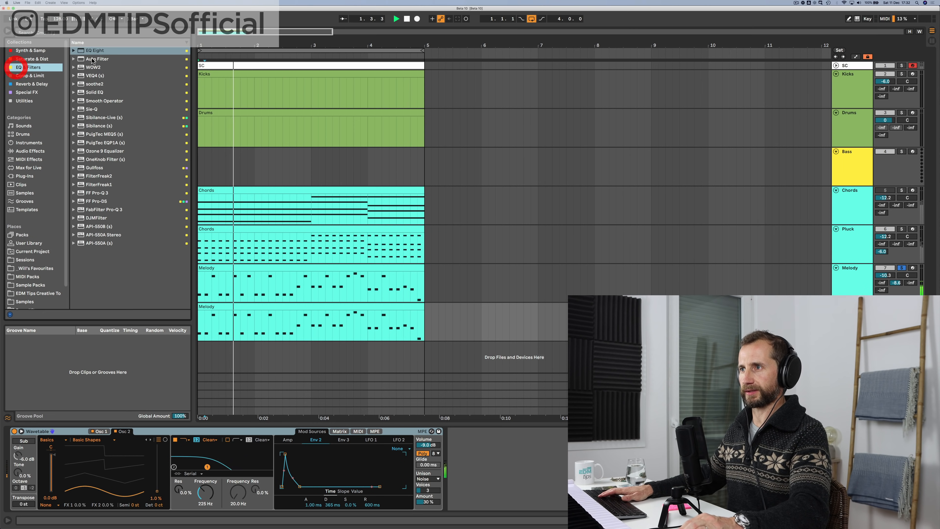
drag(442, 178, 539, 471)
key(space)
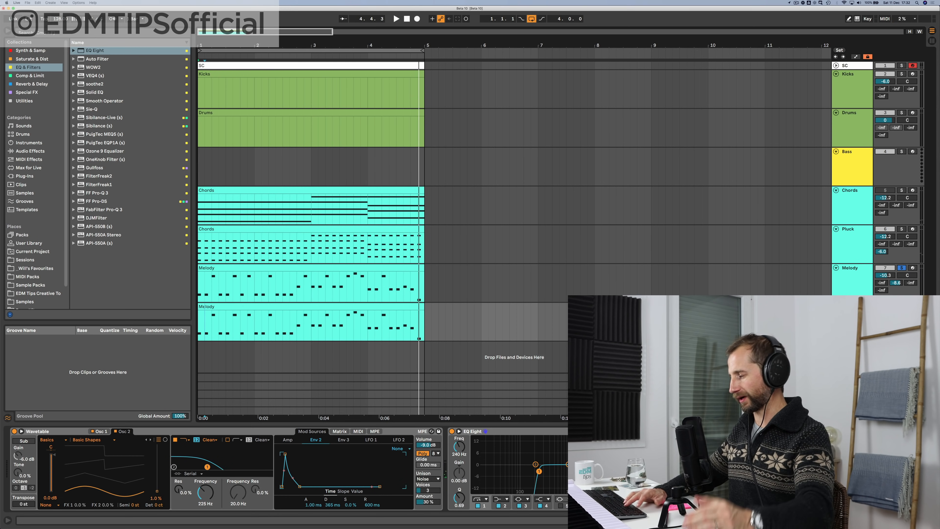
Step: Duplicate the Melody 2 track to make a third melody layer and rename the copy
key(super+d)
key(super+r)
key(super+shift+m)
key(y)
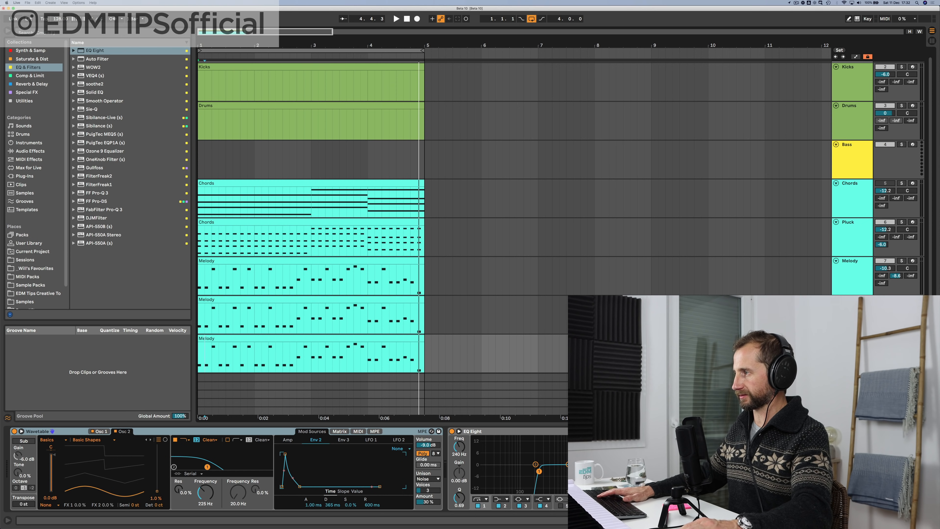
Step: Apply Legato to all notes in the third melody layer's clip and return to its devices
double_click(295, 338)
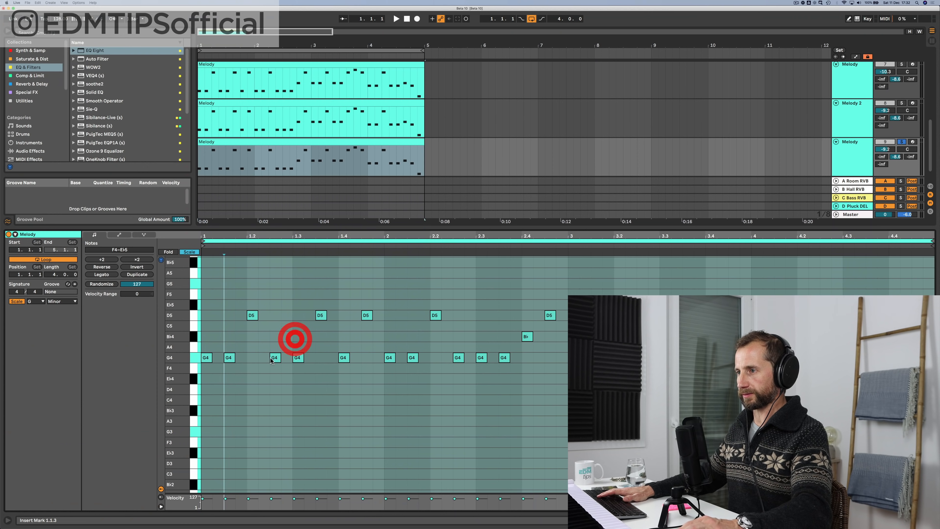
click(215, 328)
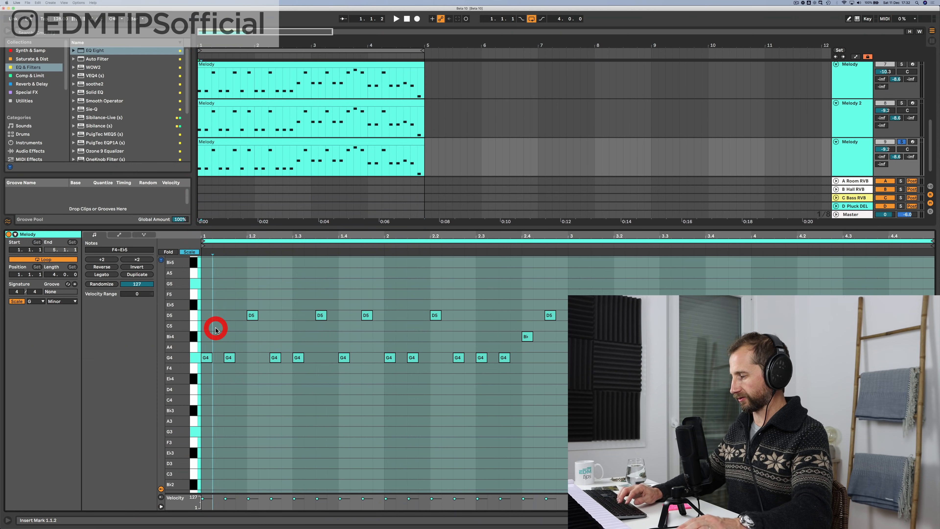
click(235, 312)
key(super+a)
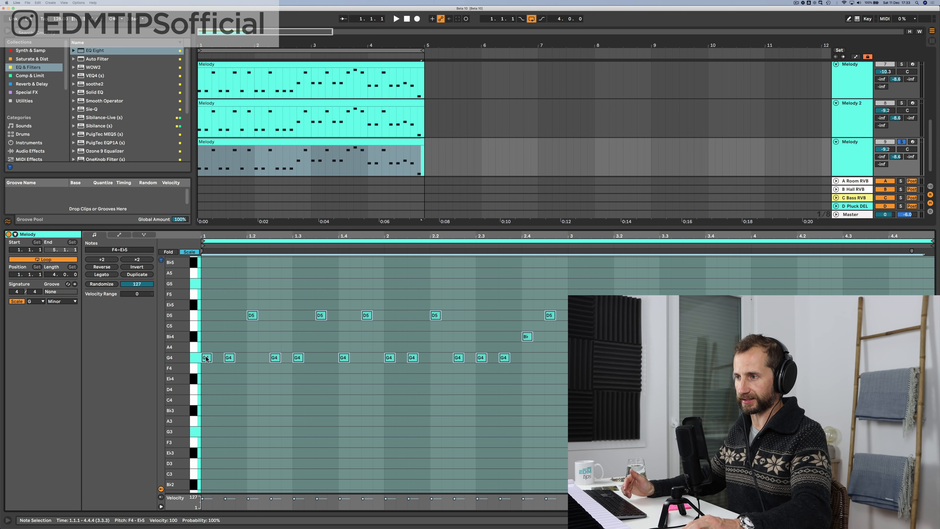
click(102, 275)
click(223, 358)
click(312, 340)
key(shift+Tab)
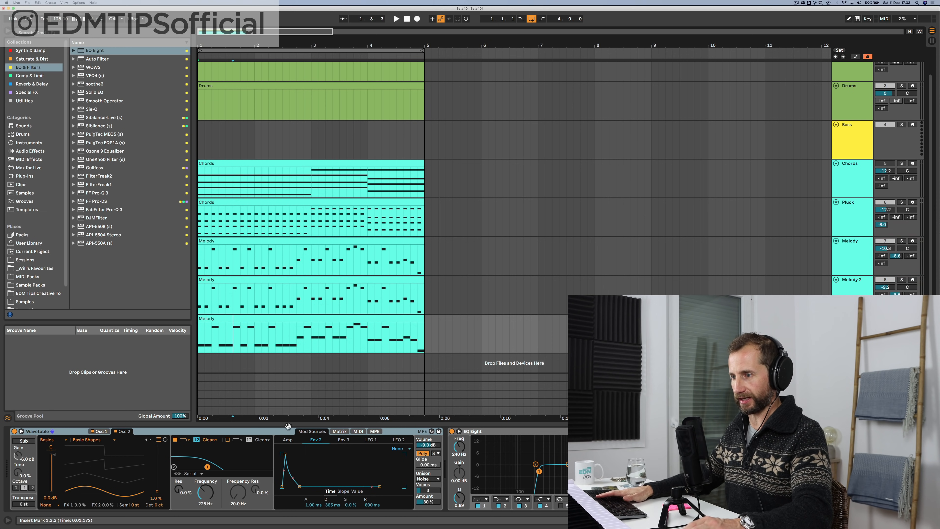
Step: Set Envelope 2 sustain to 99% on the third melody layer's Wavetable while playing the loop
click(288, 440)
click(316, 440)
key(space)
drag(350, 504, 350, 492)
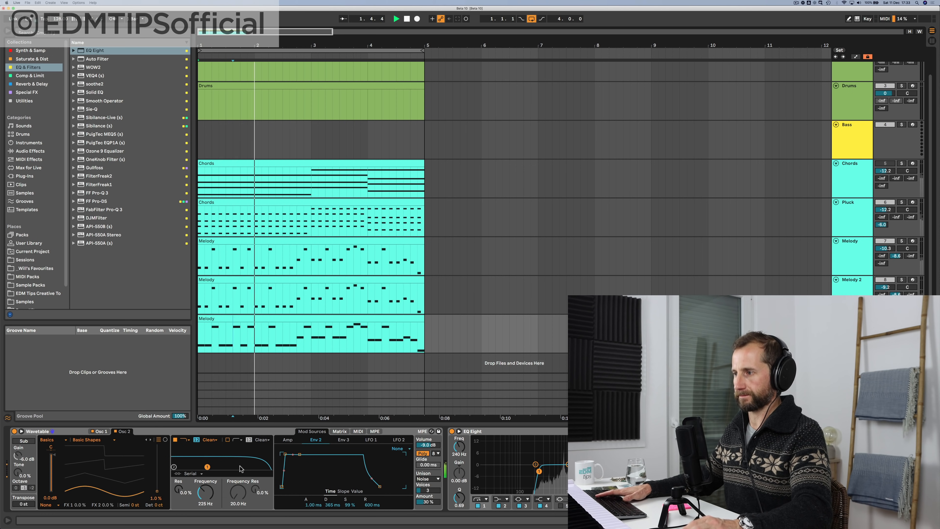
key(space)
Step: Switch the third melody layer's Wavetable to Mono and open its filter to 20.5 kHz during playback
click(422, 453)
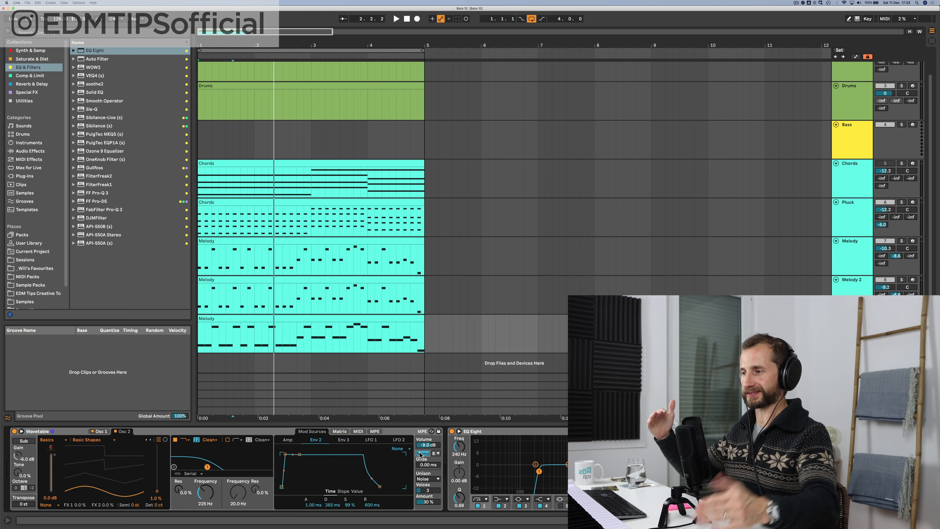
key(space)
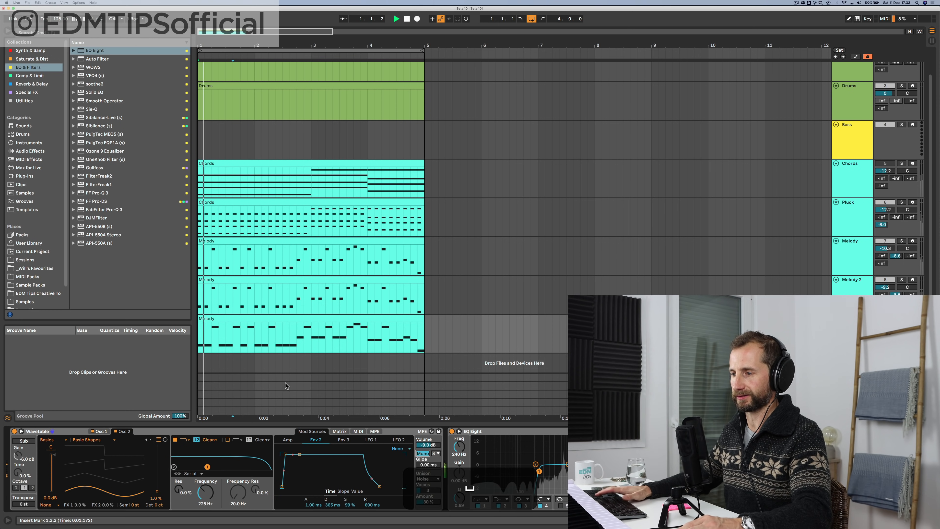
drag(202, 495, 202, 437)
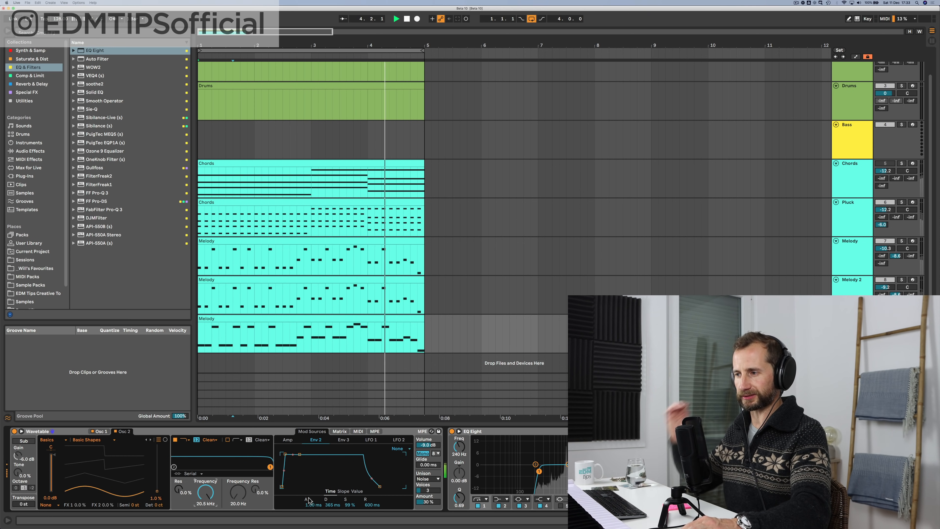
Step: Set Envelope 2 sustain to 98%, and the Amp envelope to 113 ms decay and -2.3 dB sustain
drag(344, 505, 343, 503)
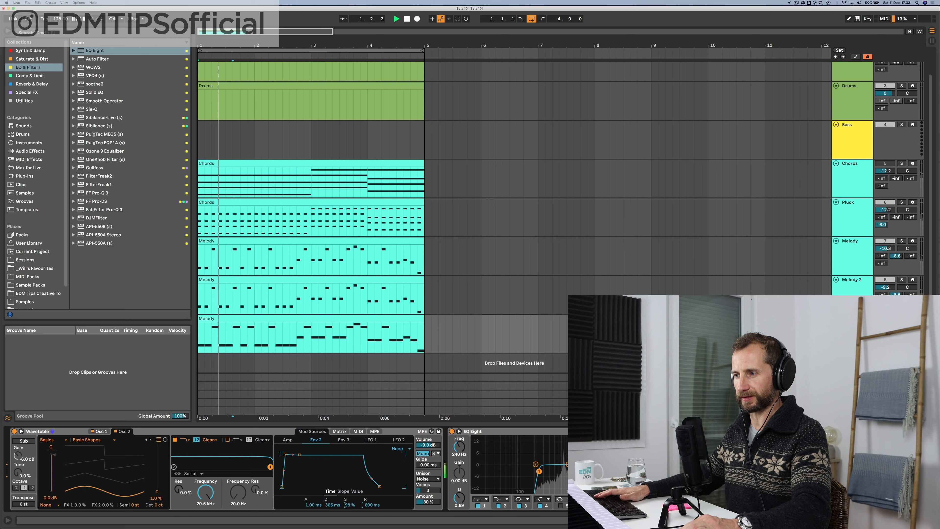
click(288, 440)
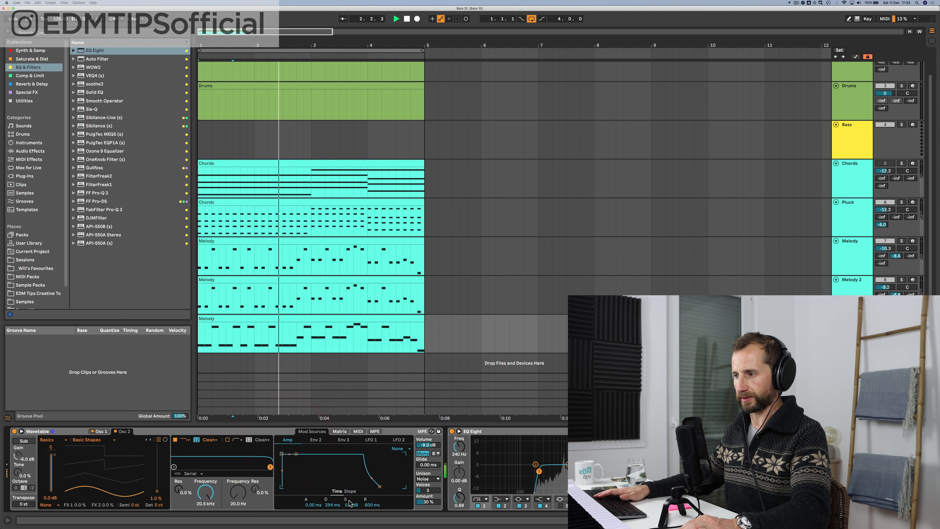
mouse_move(353, 505)
mouse_down()
mouse_move(353, 514)
mouse_move(332, 519)
mouse_move(352, 494)
mouse_move(352, 503)
mouse_move(334, 497)
mouse_move(352, 503)
mouse_up()
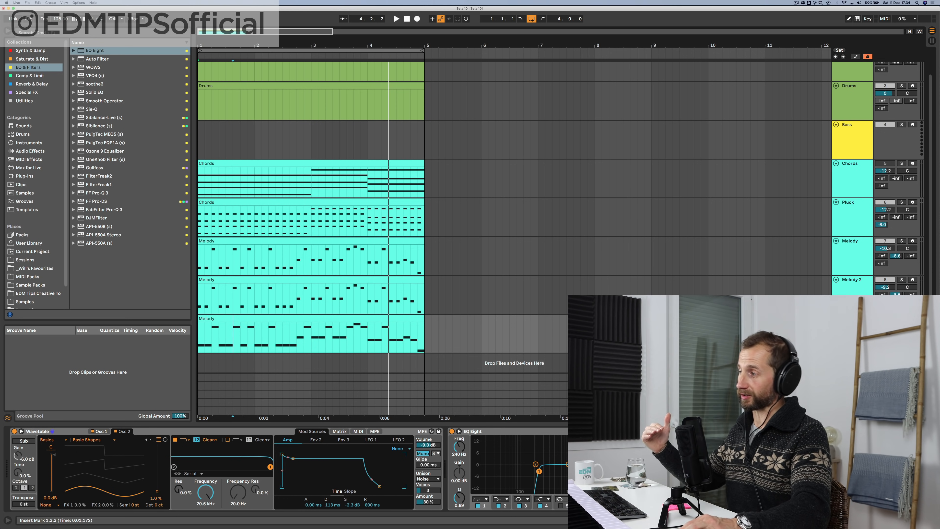
Step: While the loop plays, switch the third melody layer's Oscillator 2 to the Synced Sines wavetable from Harmonics, with its position at 43%
click(855, 258)
click(855, 289)
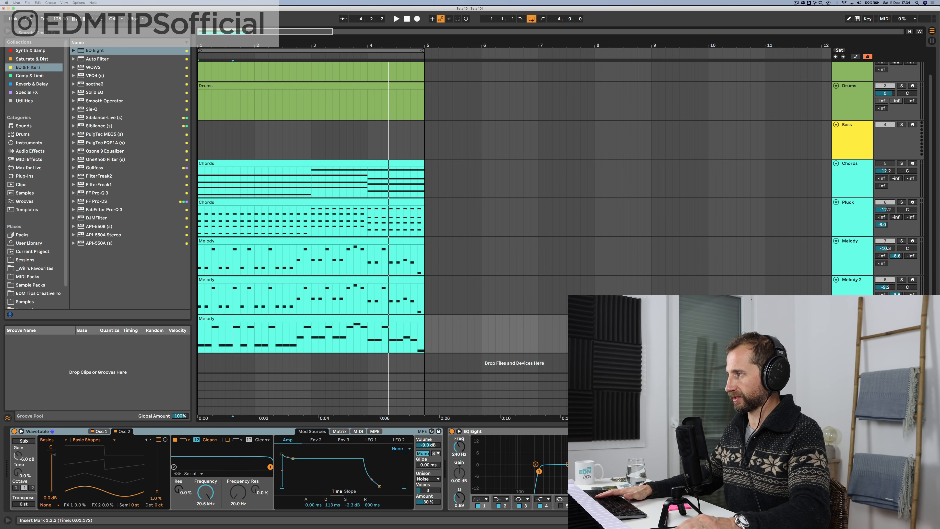
key(space)
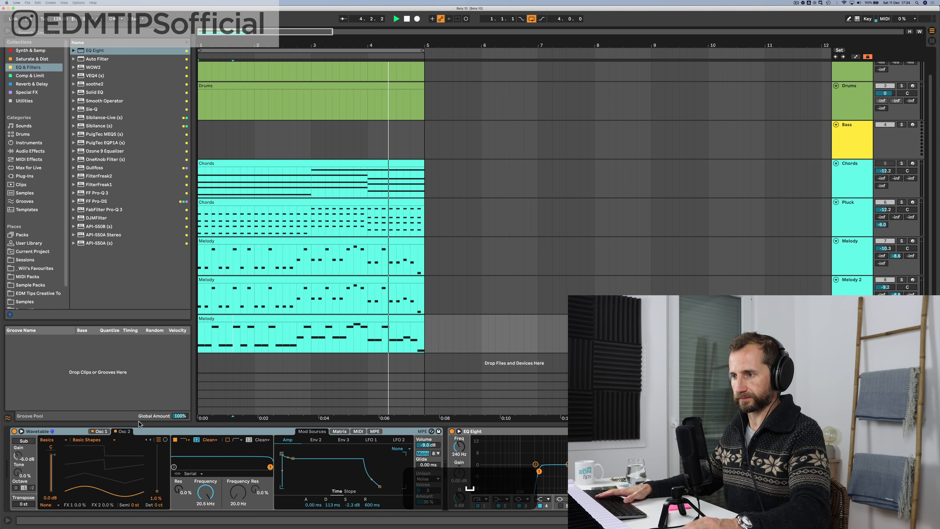
click(51, 439)
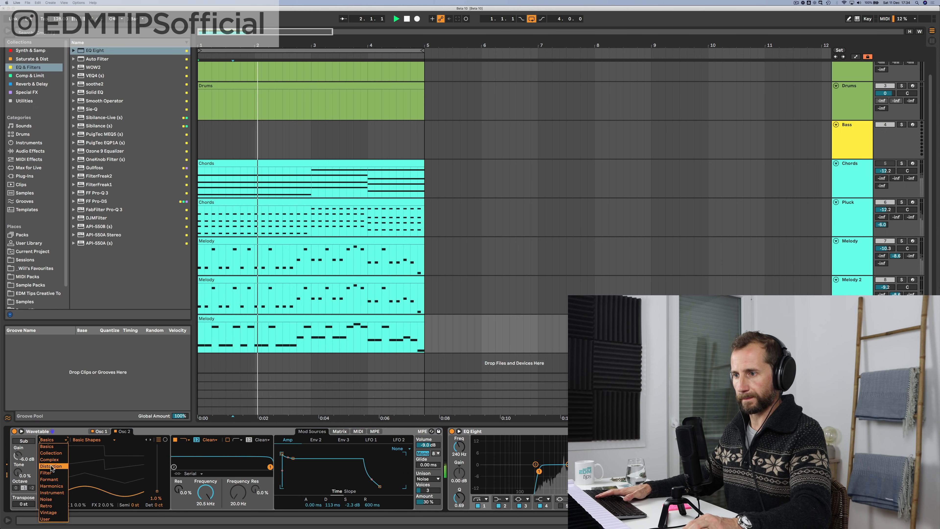
click(51, 486)
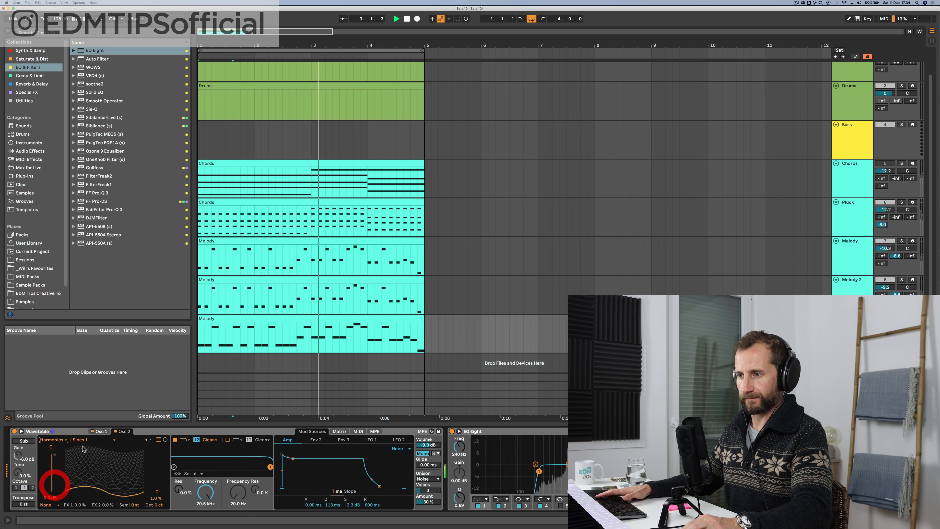
click(91, 440)
click(87, 406)
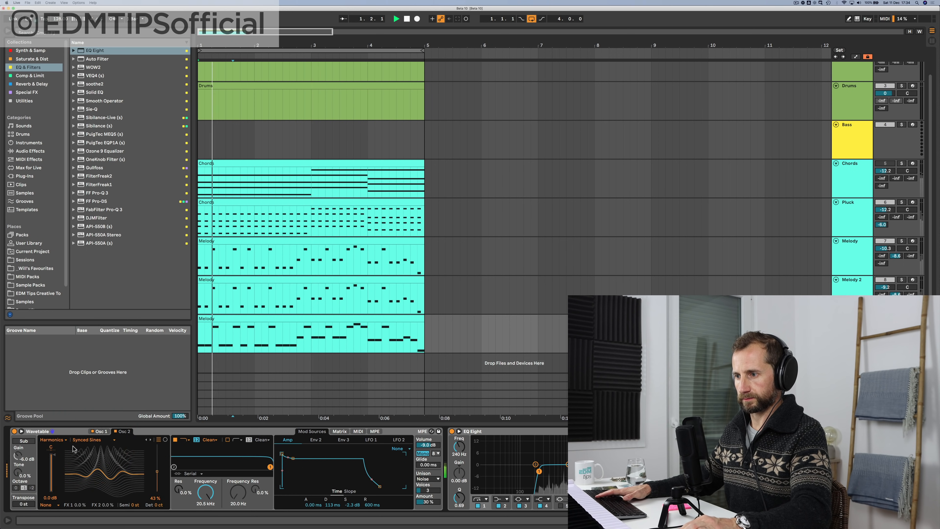
Step: Transpose Oscillator 2 down 12 semitones, undoing and redoing the change to compare the pitches
drag(137, 505, 137, 522)
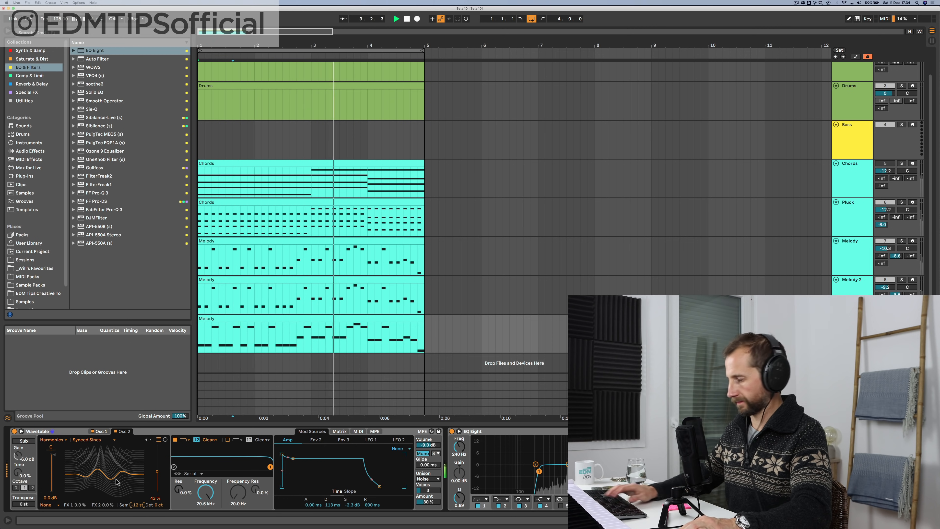
key(super+z)
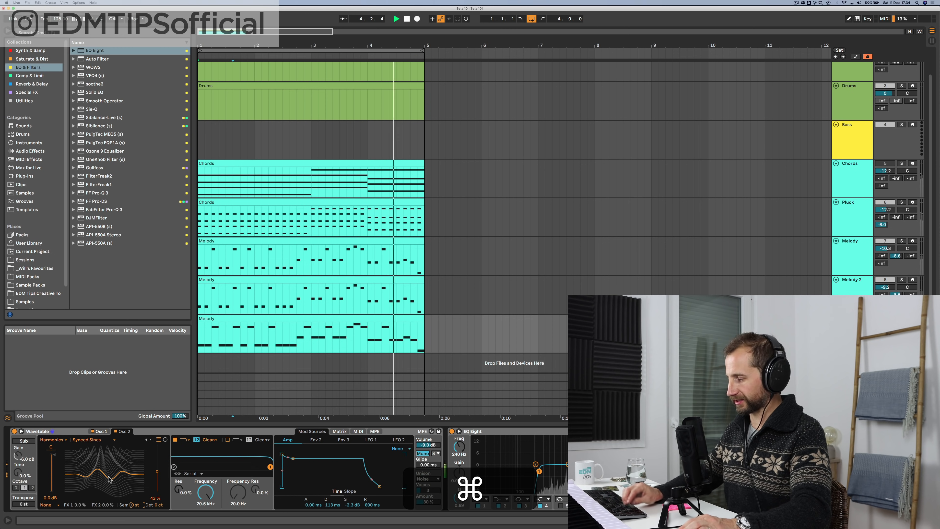
key(super+shift+z)
Step: Audition Oscillator 1's Formant wavetables Tuvan, Aligned Form, Riser and Yahle, and settle on Digital Ah
click(52, 439)
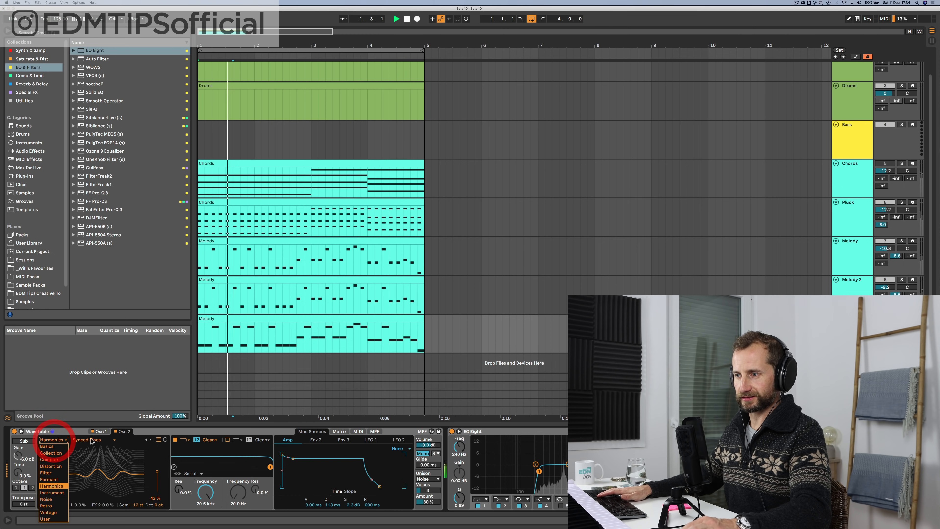
click(102, 432)
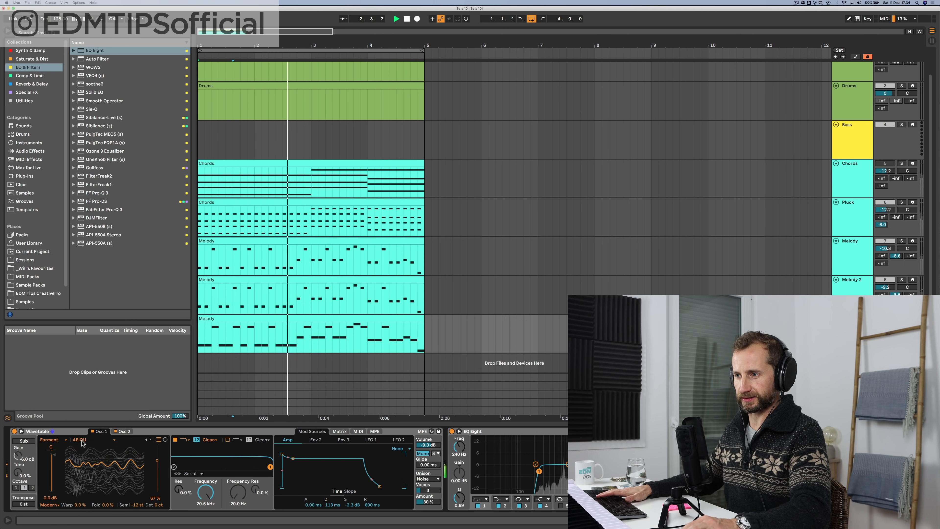
click(91, 439)
click(84, 419)
click(91, 440)
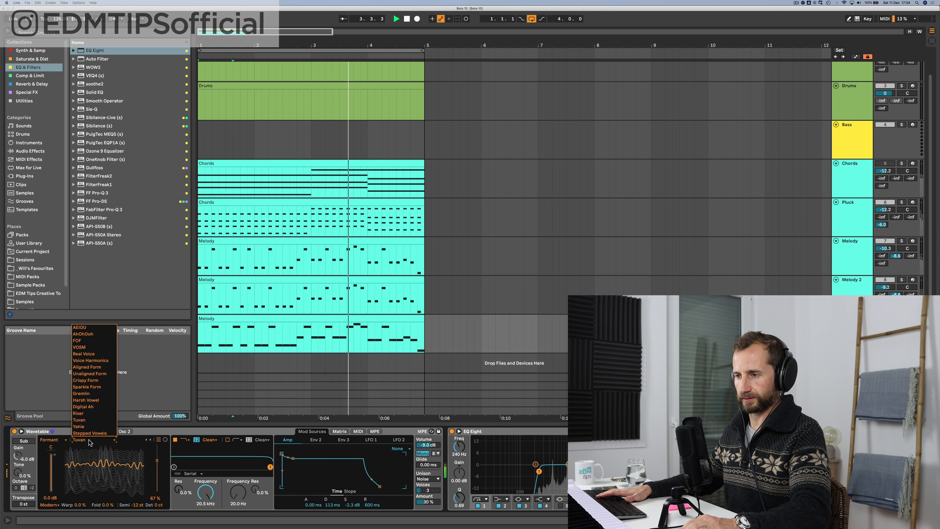
click(87, 367)
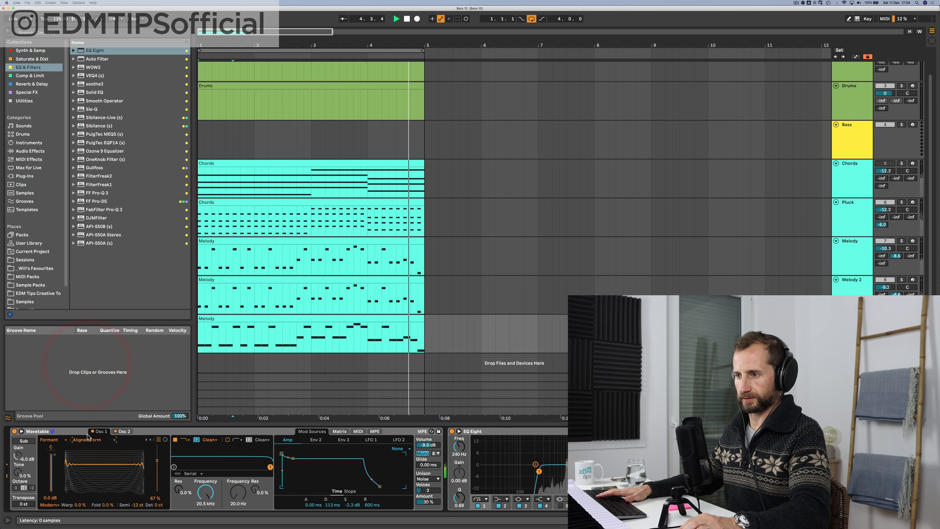
click(90, 439)
click(78, 413)
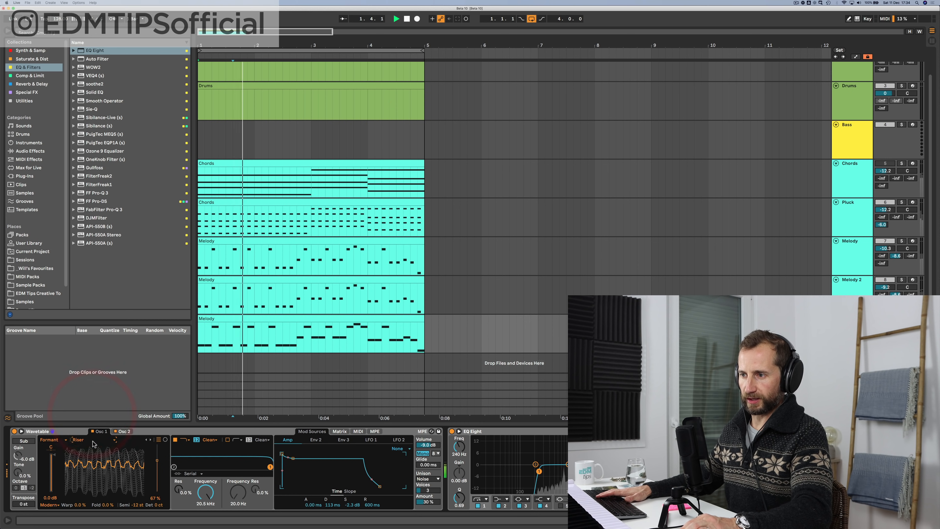
click(90, 439)
click(89, 427)
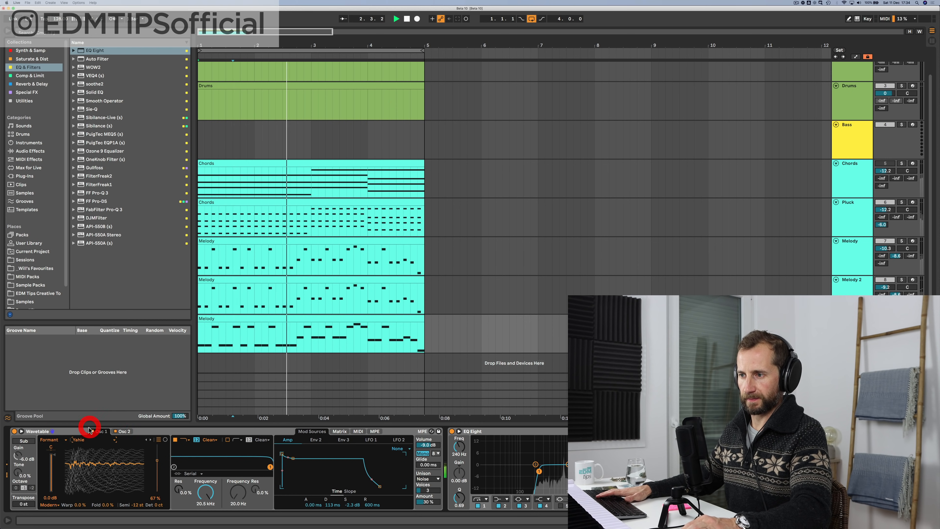
click(91, 440)
click(83, 407)
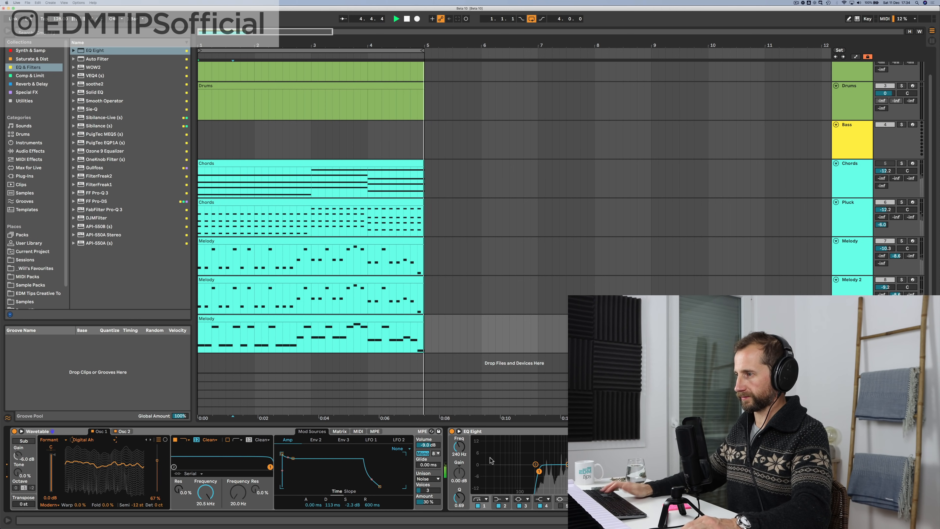
Step: Raise the EQ Eight low-cut frequency to 303 Hz and set Oscillator 2's wavetable position to 69%, stopping playback
mouse_move(544, 473)
mouse_down()
mouse_move(558, 472)
mouse_move(544, 471)
mouse_up()
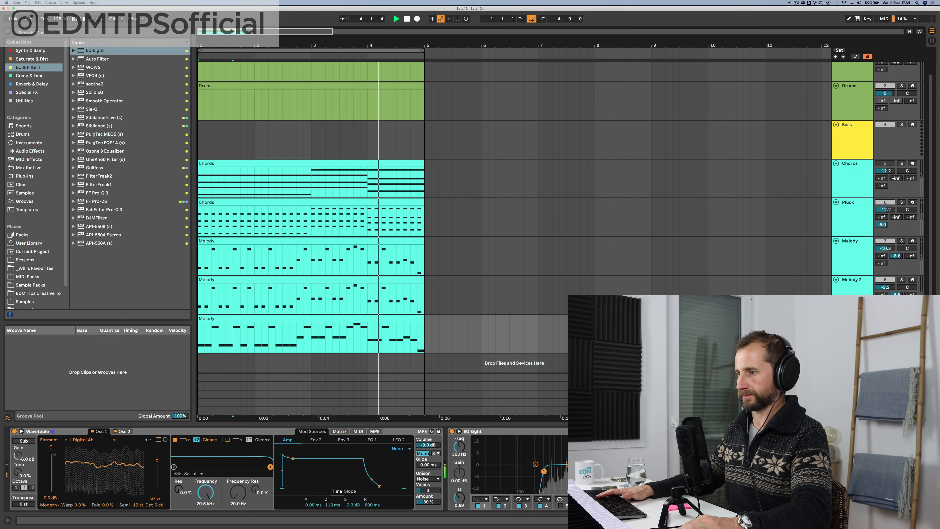
click(122, 432)
drag(108, 471, 75, 498)
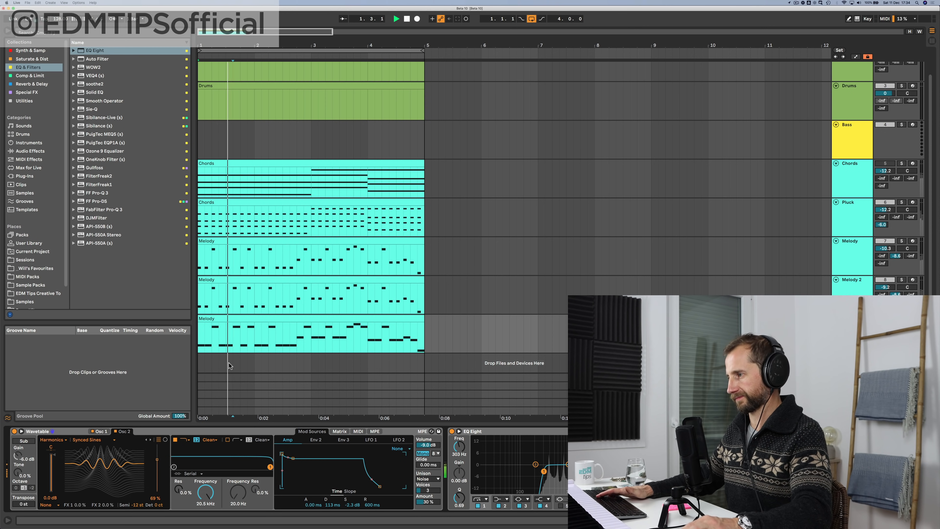
key(space)
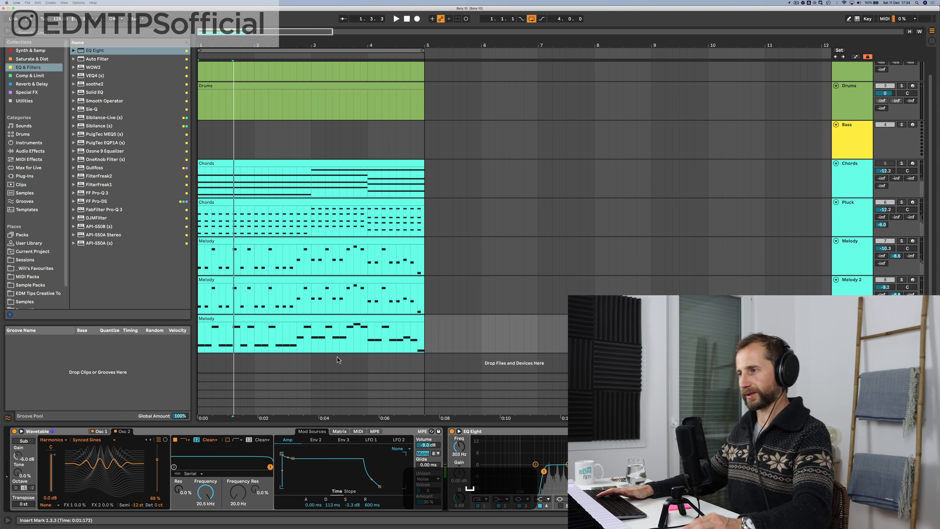
Step: Solo Melody and Melody 2 together with the third layer and, during playback, boost its EQ Eight by 1.36 dB at 4.64 kHz
super+click(902, 279)
super+click(902, 242)
key(space)
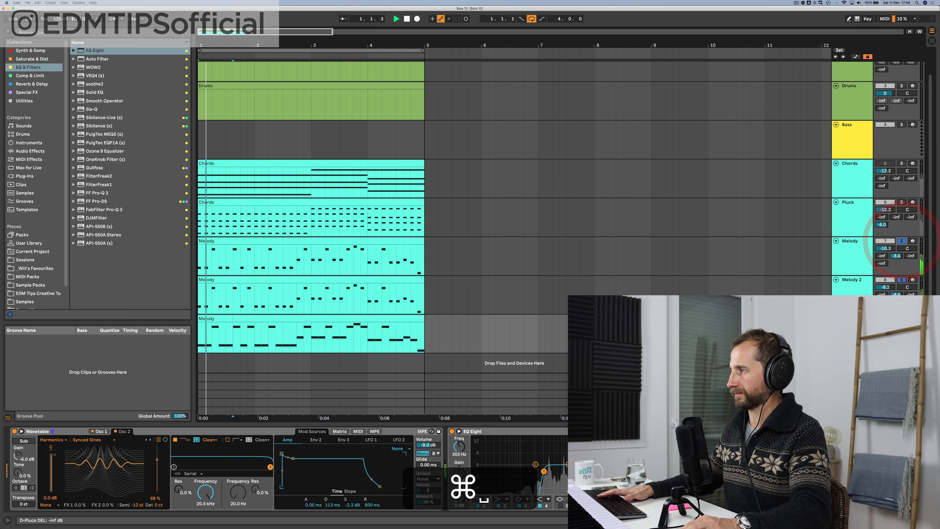
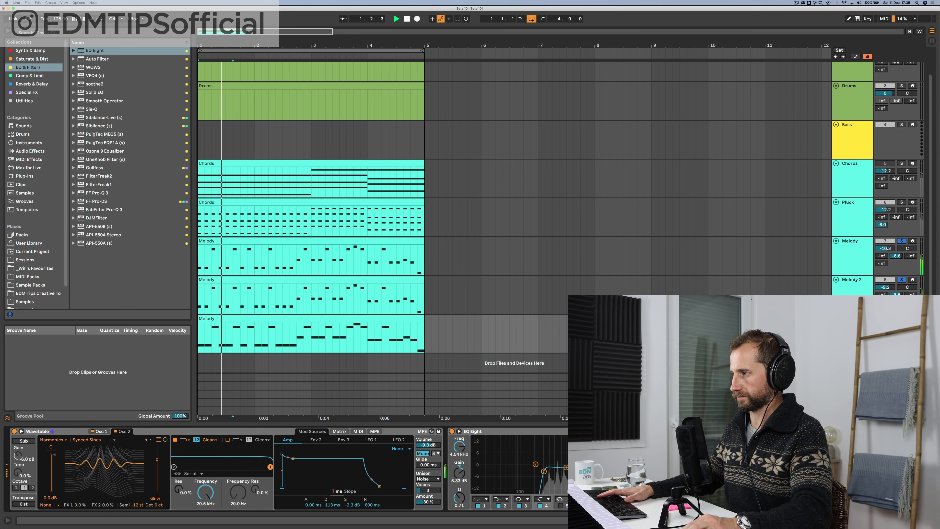
key(space)
Step: Insert the Amp effect from the Saturate & Dist collection between the third melody layer's Wavetable and EQ Eight
click(500, 432)
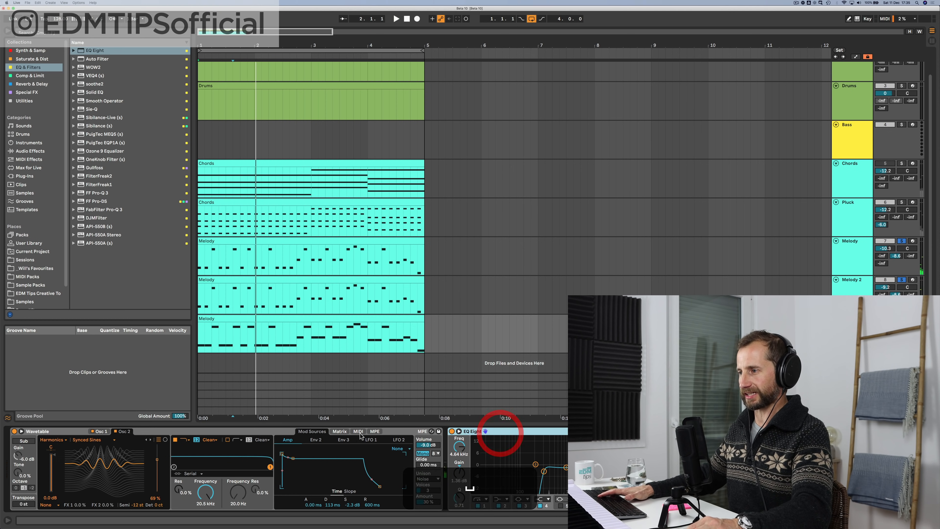
click(392, 433)
click(32, 59)
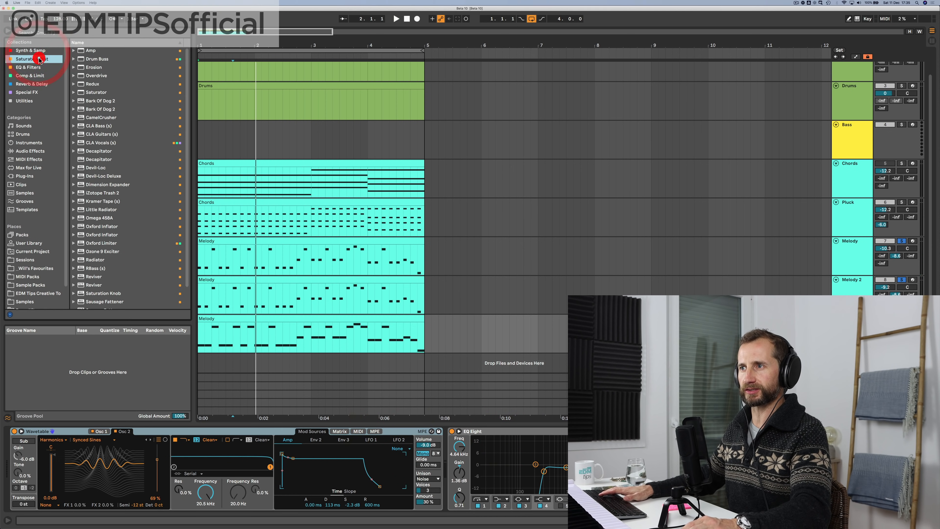
click(80, 62)
key(Up)
drag(91, 56, 210, 134)
drag(396, 344, 450, 452)
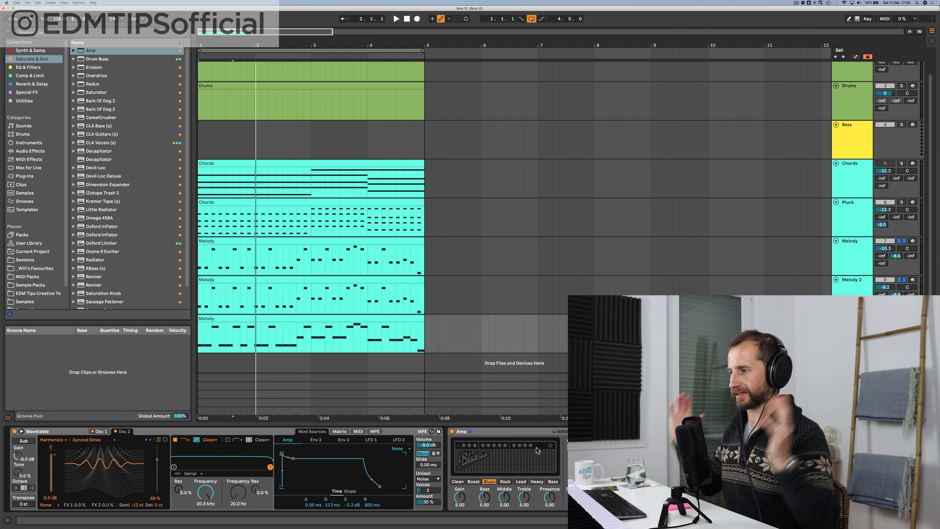
Step: Compare the Amp's Lead and Heavy models during playback, choose Heavy, and check it bypassed and active
key(space)
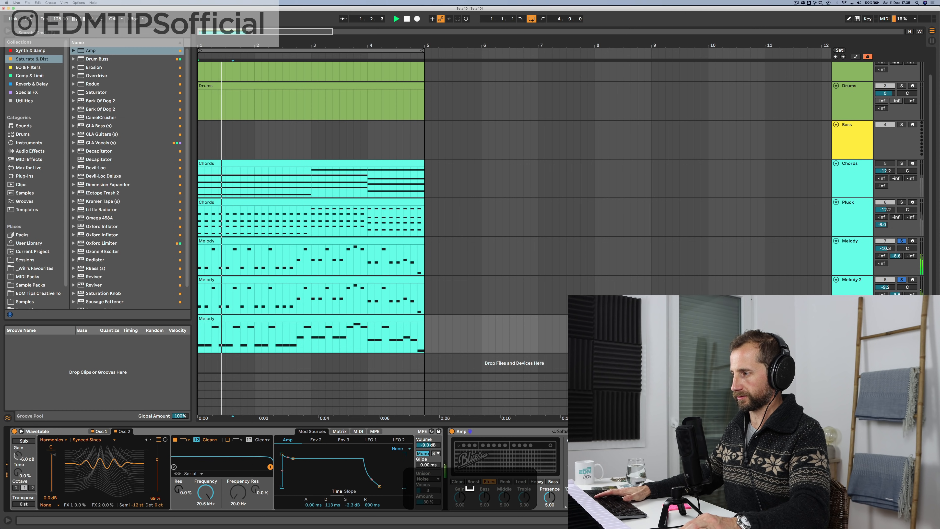
click(520, 481)
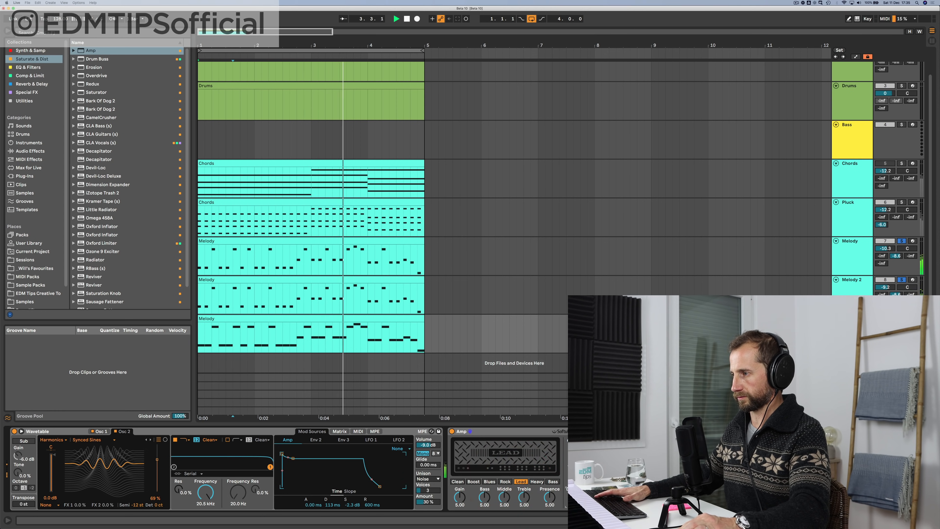
click(537, 482)
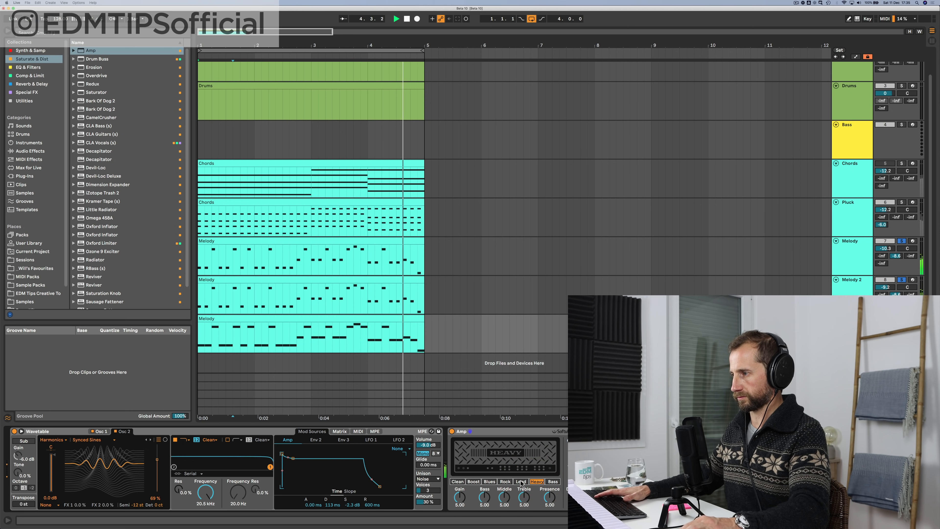
click(521, 481)
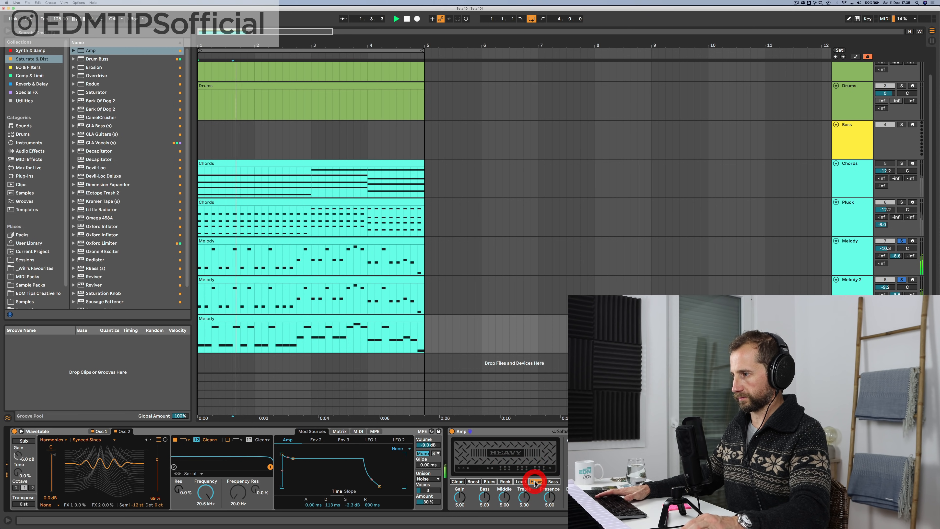
click(452, 432)
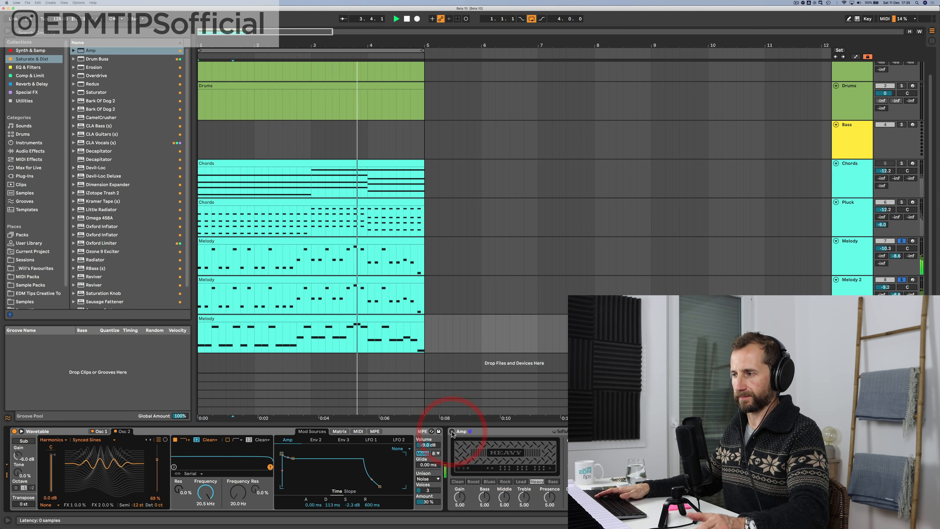
click(452, 432)
click(486, 432)
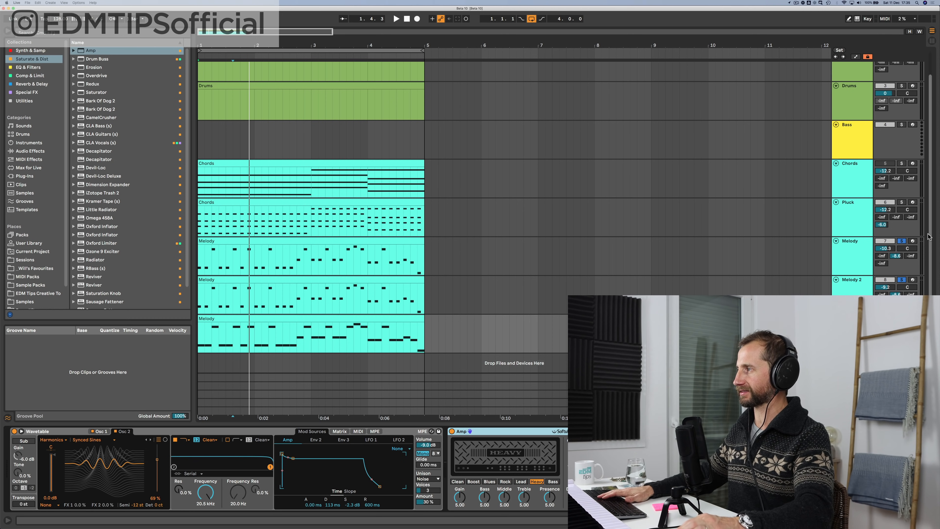
Step: Clear the solos on the melody layers, solo the Chords track and show its devices
click(902, 241)
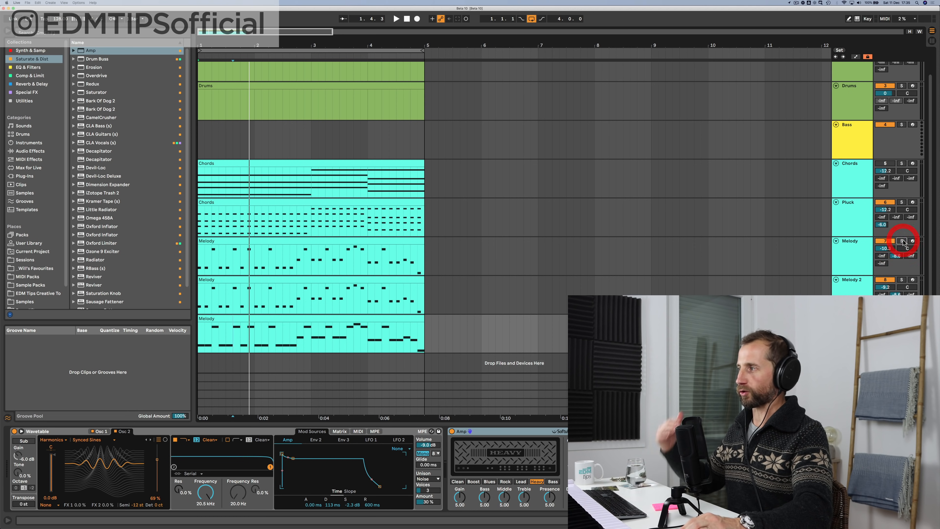
click(845, 181)
click(852, 179)
click(902, 163)
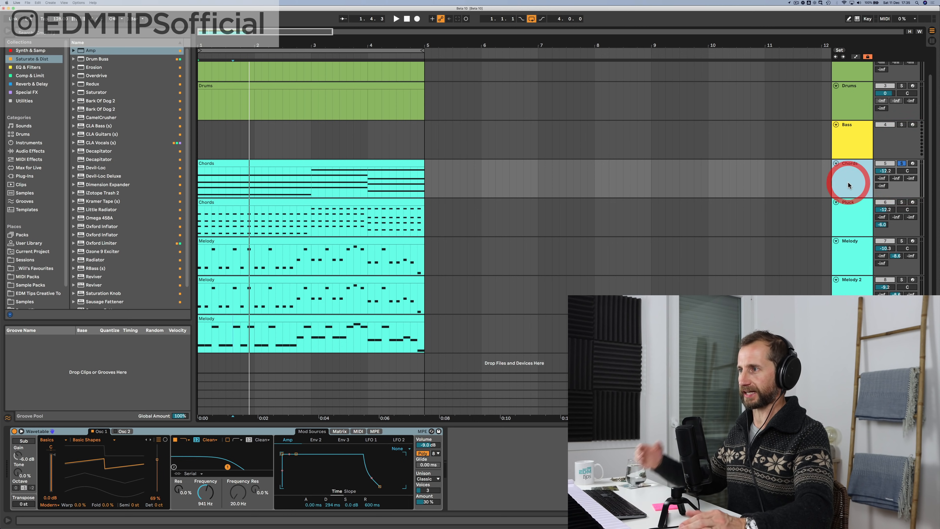
click(847, 179)
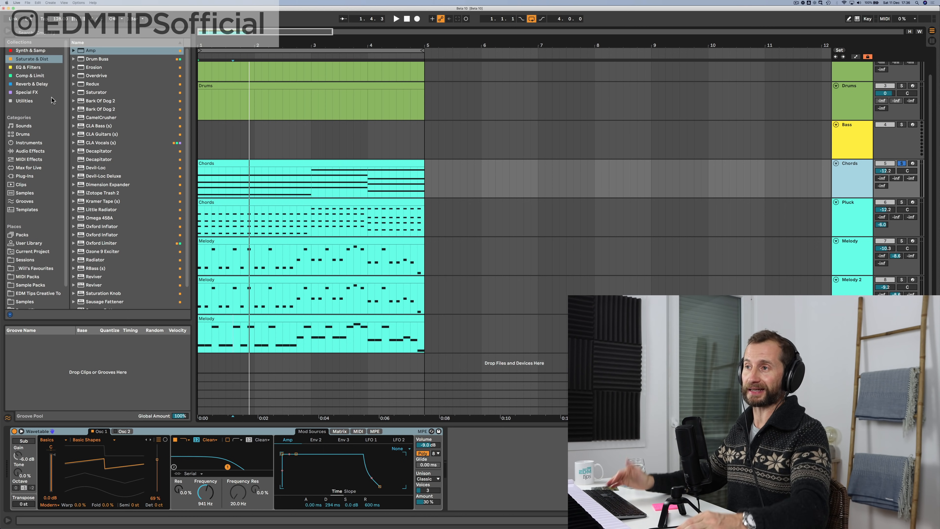
Step: Browse Wavetable's Pad presets in the Synth & Samp collection for a suitable chord sound
click(32, 53)
click(30, 52)
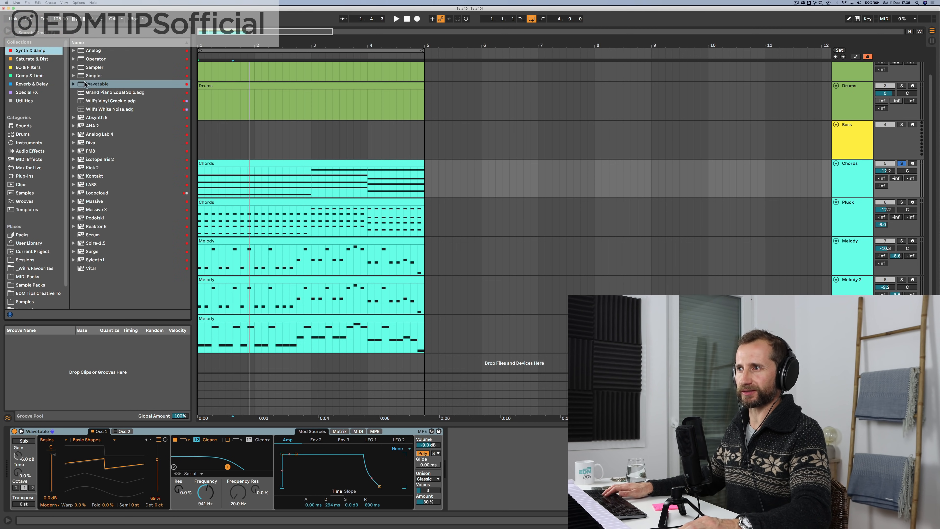
click(73, 84)
click(86, 151)
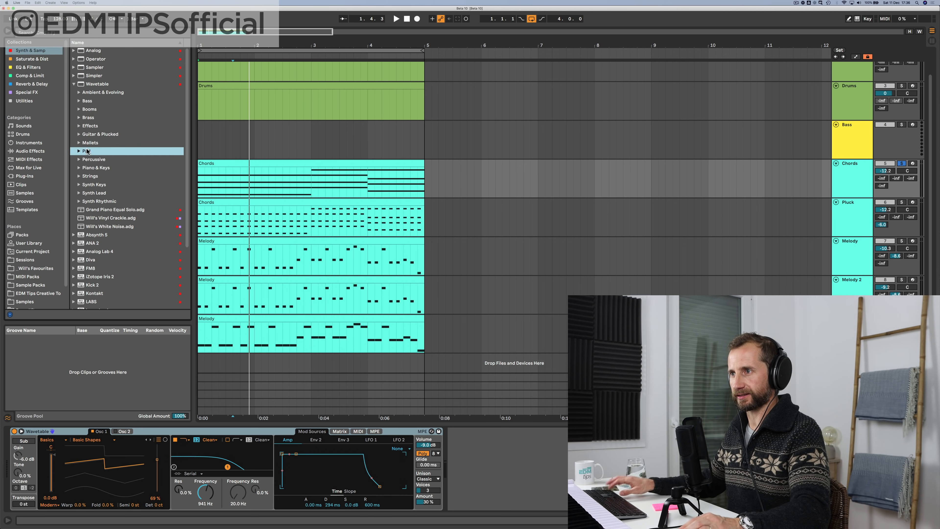
key(Right)
key(Down)
key(Down)
key(Down)
key(Down)
key(Down)
key(Down)
key(Down)
key(Down)
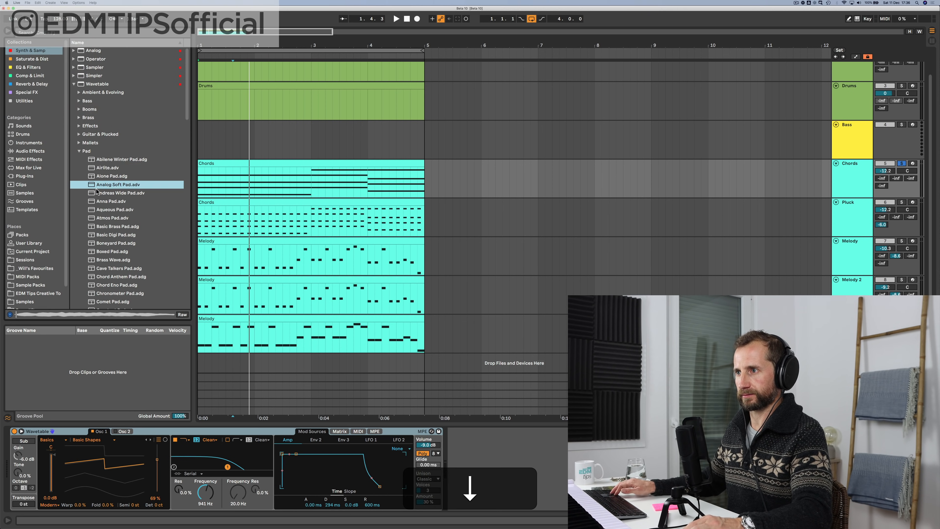
key(Down)
Step: Load the Airlite pad preset onto the Chords track and select the track
click(105, 174)
key(Up)
key(Return)
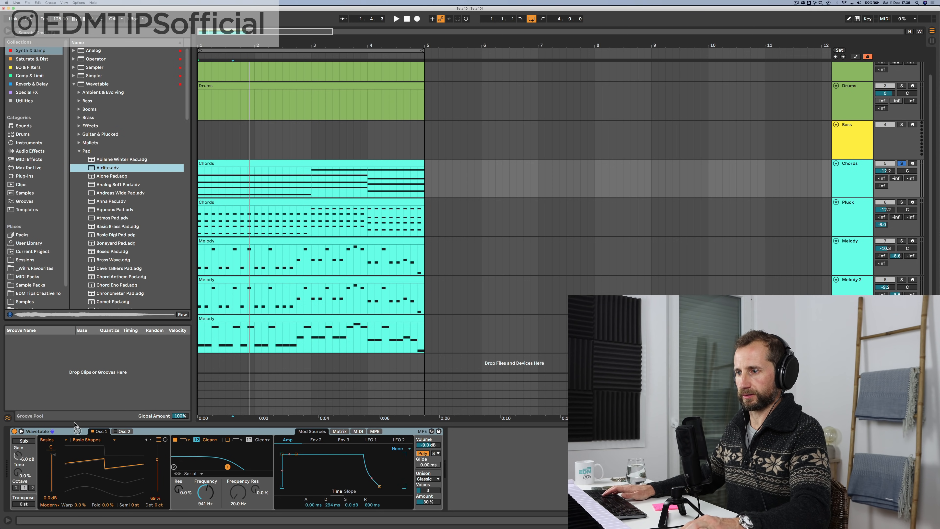
click(850, 173)
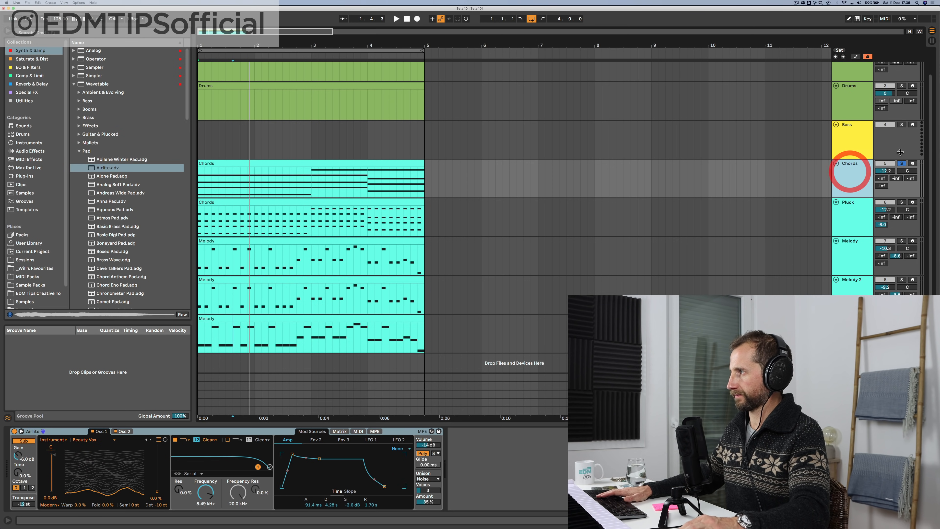
Step: While the loop plays, set the Chords track's volume to -13.1 dB and its B-Hall RVB send to -0.3 dB
key(space)
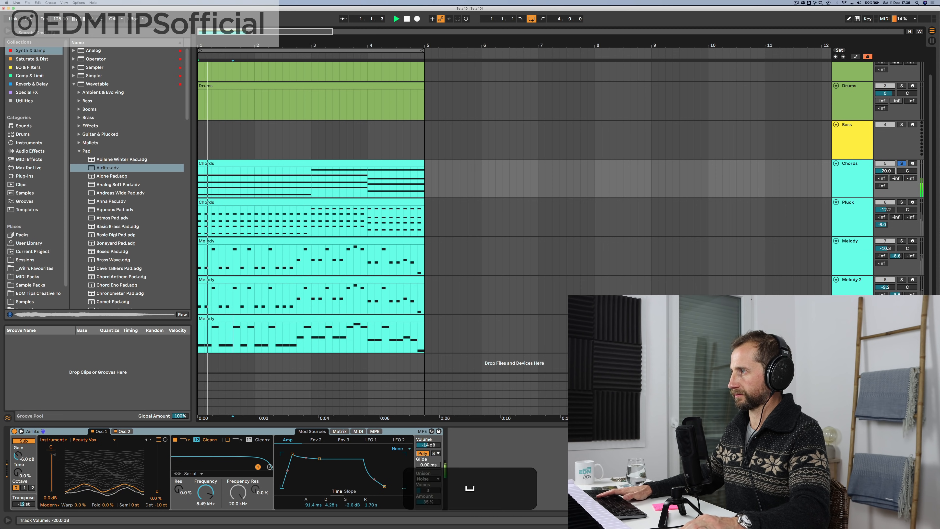
drag(885, 171, 885, 171)
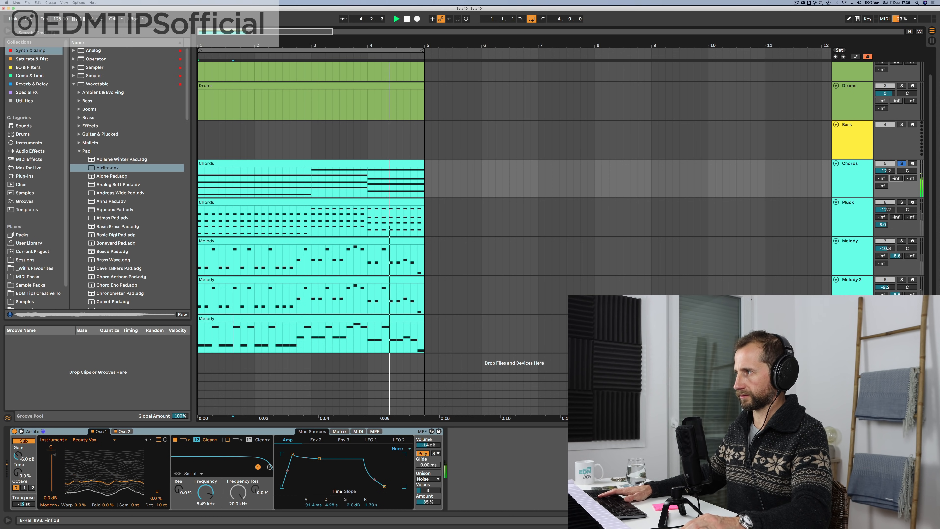
drag(896, 178, 886, 174)
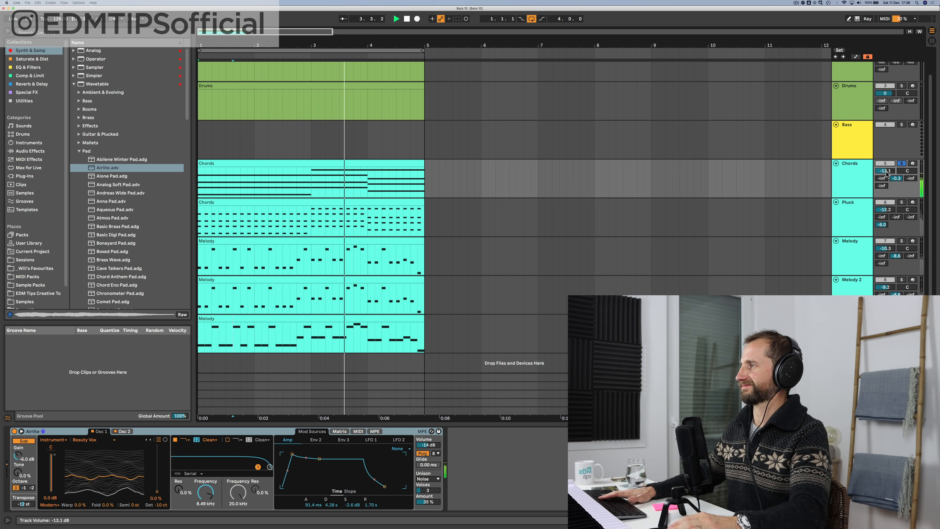
Step: Solo the Pluck track alongside Chords, set its volume to -10.6 dB and show its Wavetable
super+click(902, 203)
drag(885, 210, 886, 207)
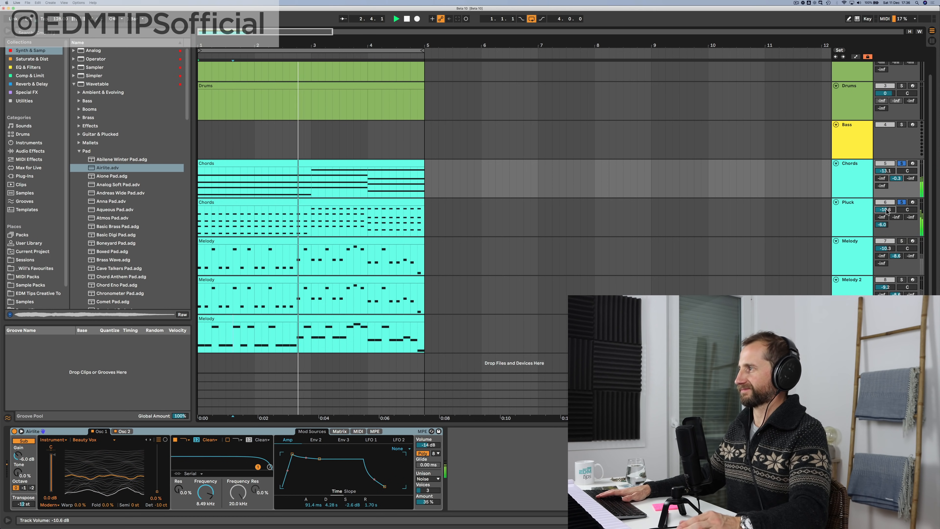
click(868, 218)
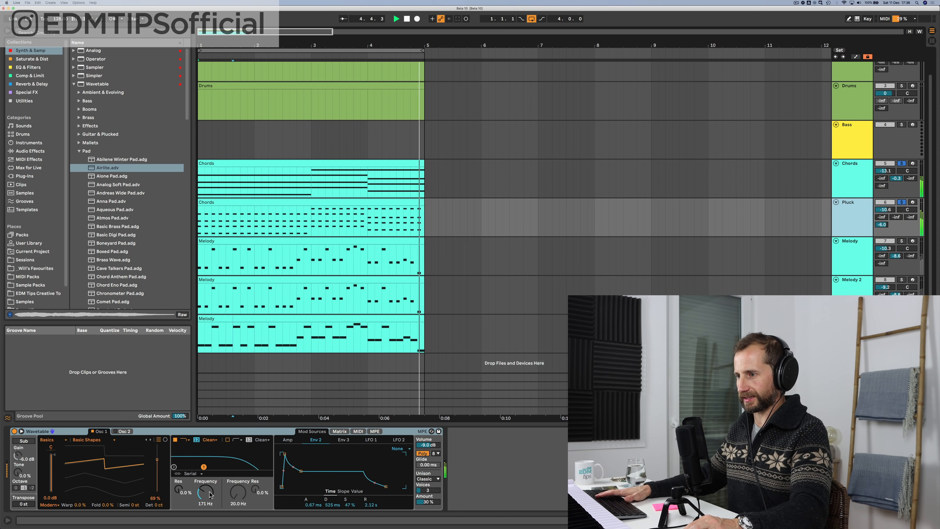
Step: Set the Pluck Wavetable's first filter to the OSR circuit with 8.44 dB drive and 213 Hz, and lower the track volume to -11.9 dB
key(space)
key(space)
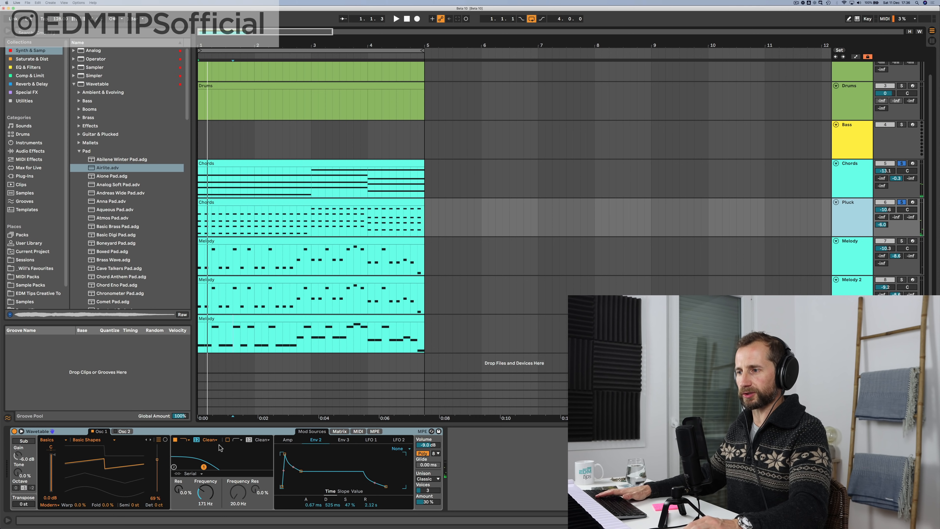
click(192, 505)
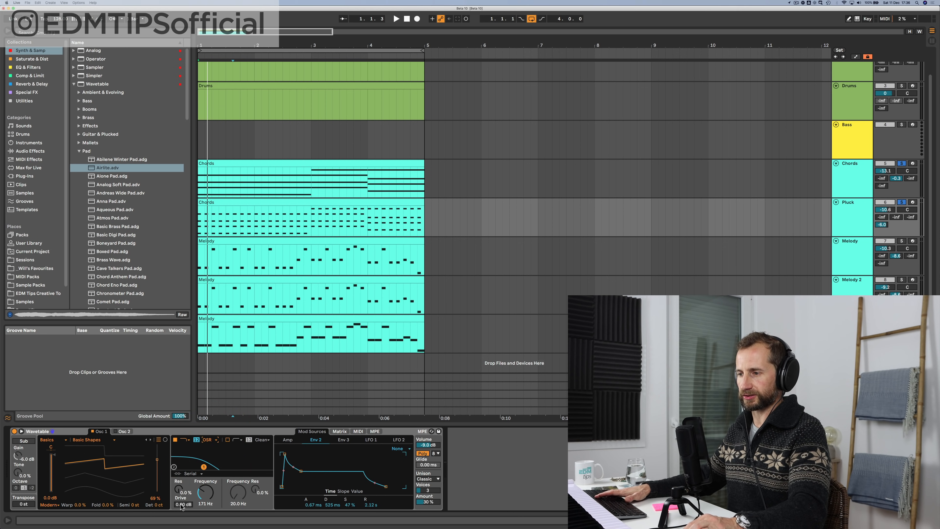
key(space)
mouse_move(185, 505)
mouse_down()
mouse_move(185, 526)
mouse_move(202, 476)
mouse_move(203, 495)
mouse_up()
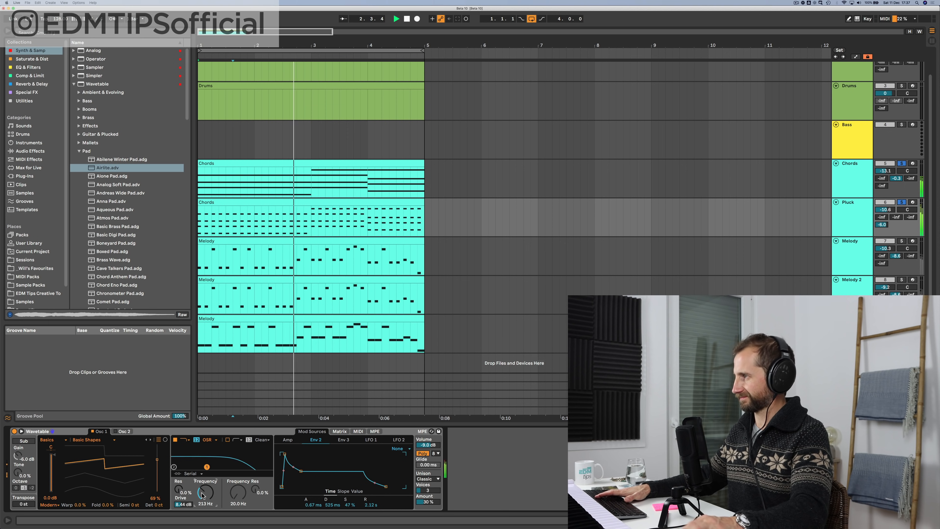
key(space)
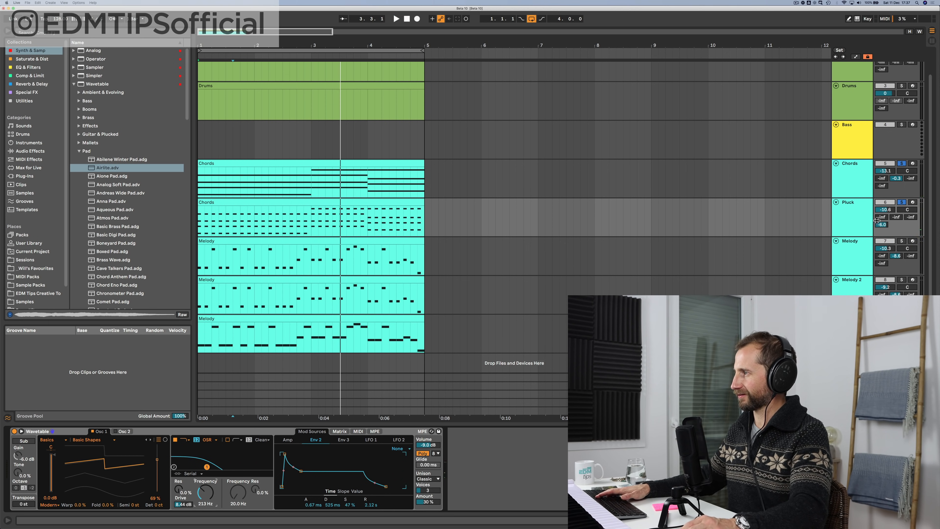
drag(883, 210, 883, 212)
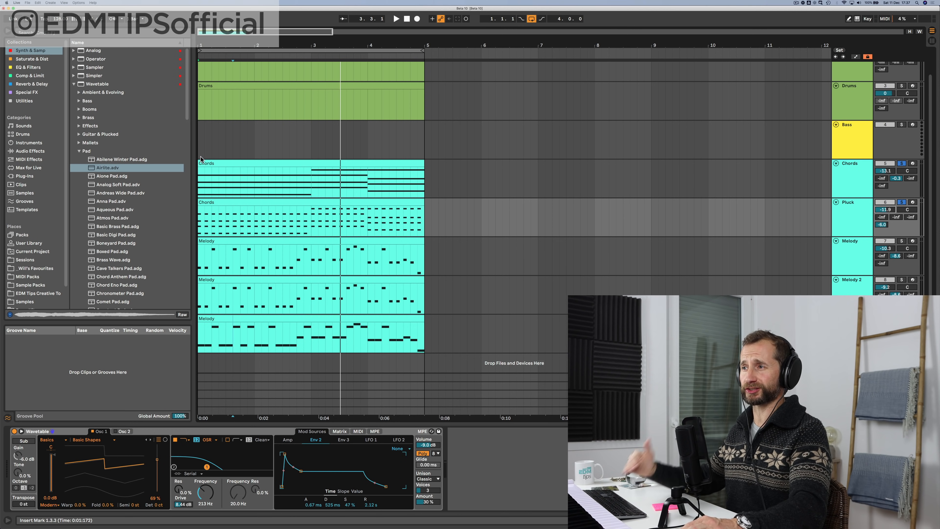
Step: Create an empty four-bar MIDI clip on the Bass track from 1.1.1 to 5.1.1 and name it Bass
drag(201, 158, 427, 131)
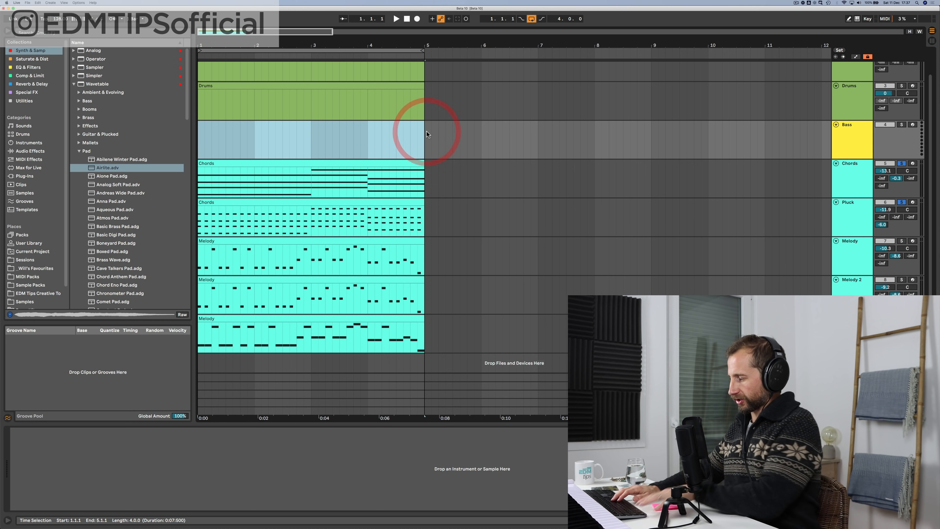
key(super+shift+m)
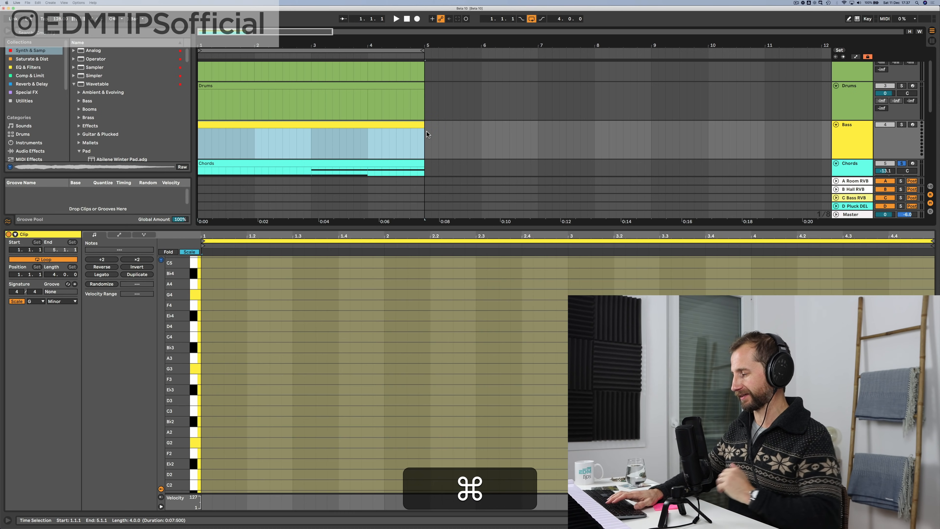
key(super+r)
key(shift)
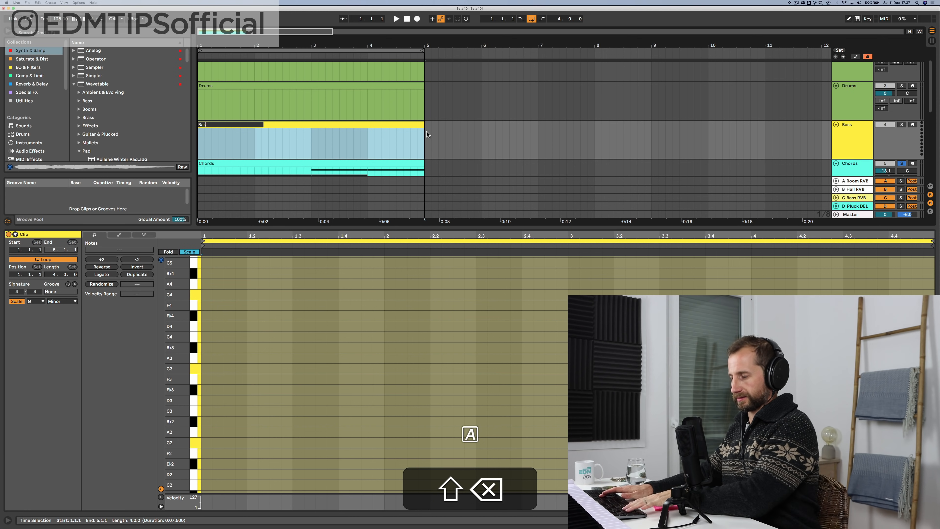
key(Return)
key(shift+Tab)
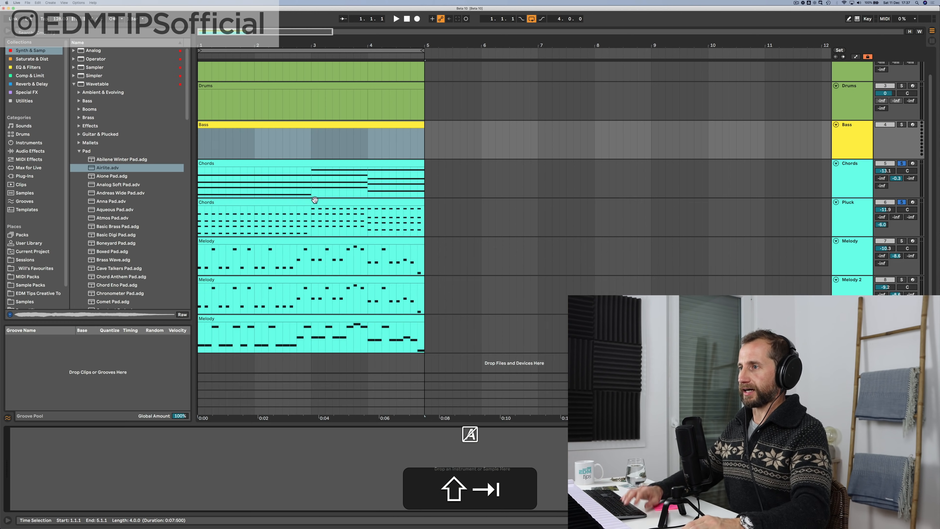
Step: Copy only the lowest note of every chord stab, between Eb2 and G2, from the Pluck track's Chords clip
double_click(277, 200)
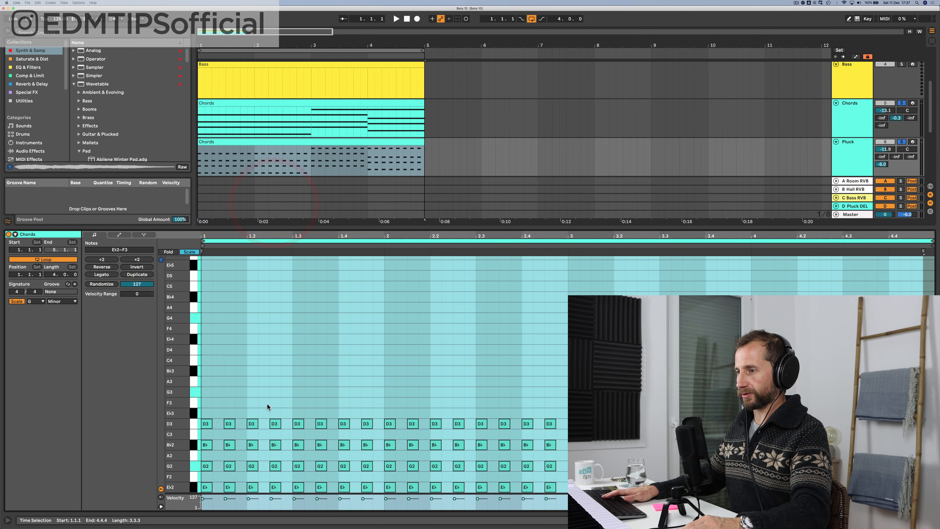
drag(557, 425, 206, 421)
drag(586, 408, 827, 398)
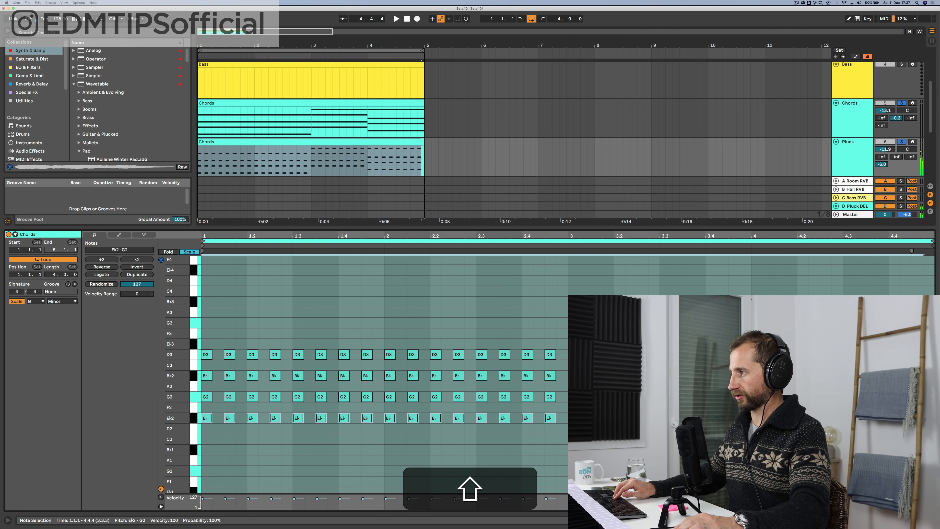
key(shift+super+Tab)
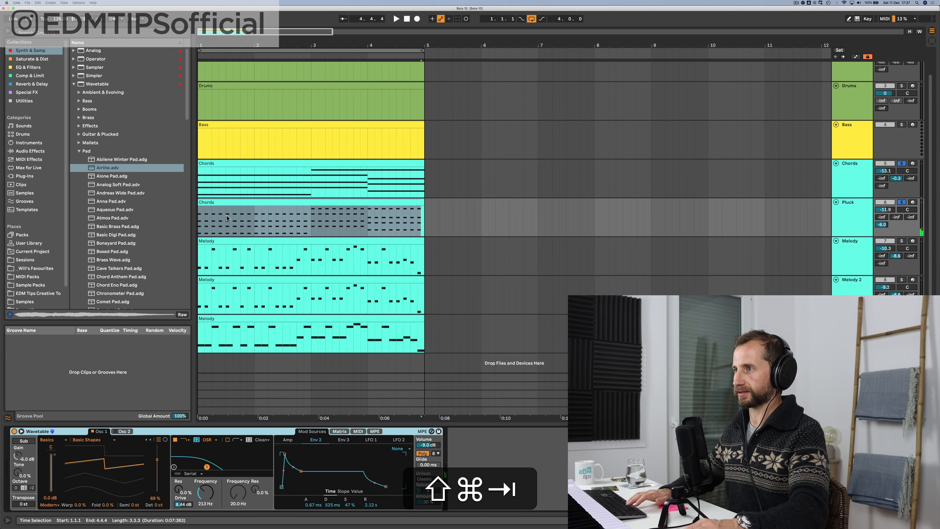
Step: Paste the copied root notes at the start of the Bass clip and transpose them all down one octave
double_click(208, 127)
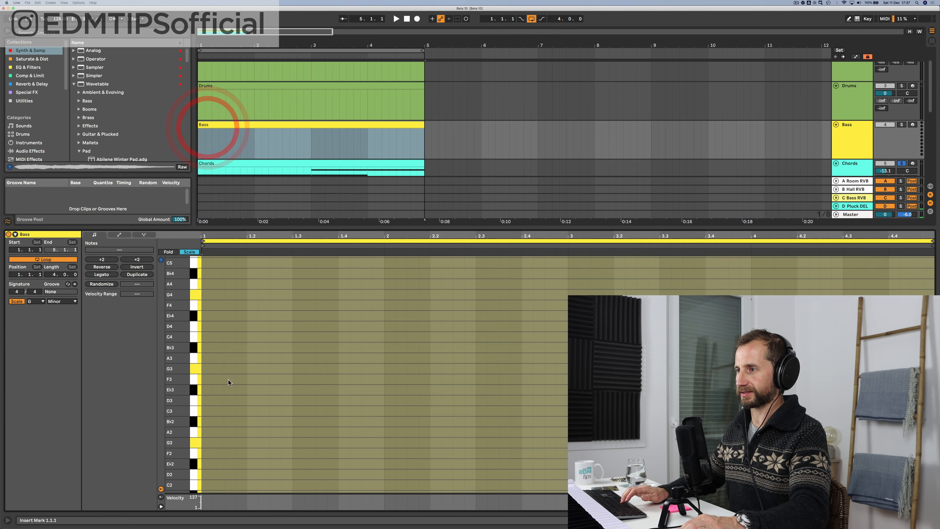
click(203, 364)
key(super+v)
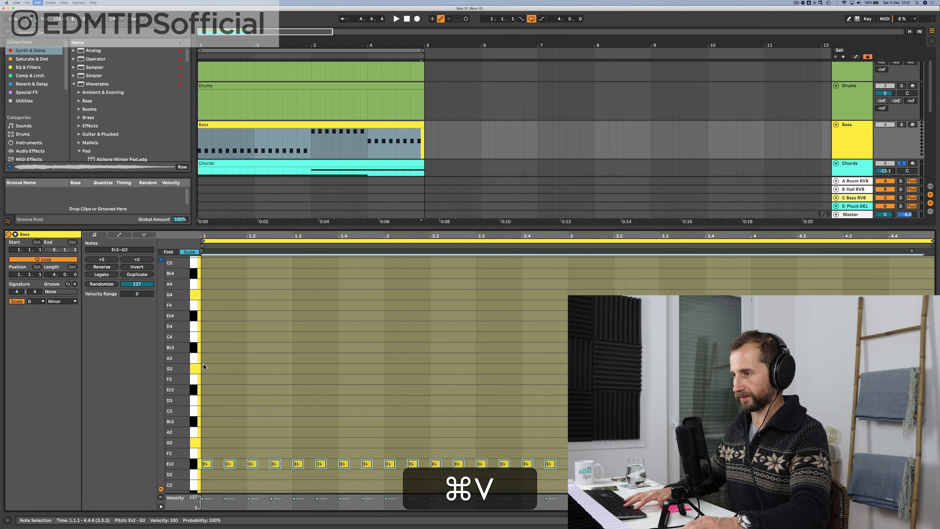
click(214, 379)
key(super+a)
key(shift+Down)
key(shift+Tab)
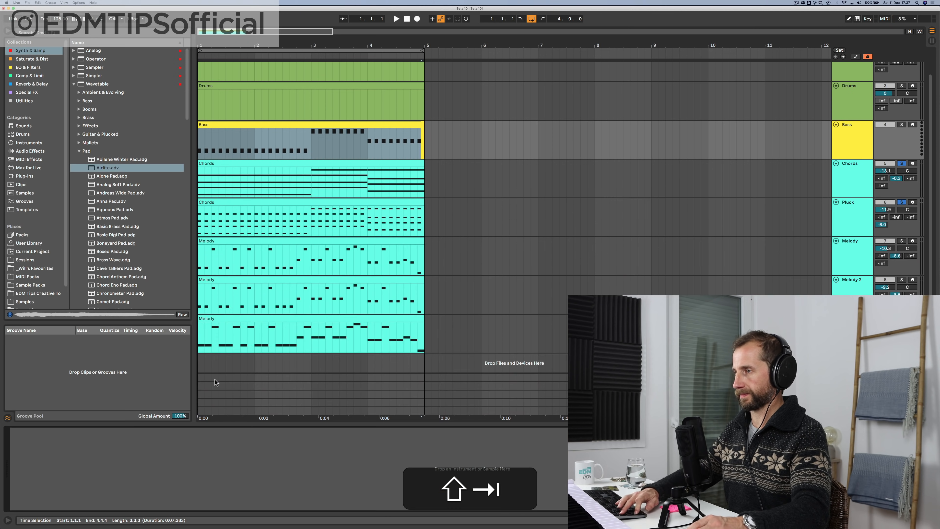
Step: Clear the solos on Chords and Pluck, and copy the Pluck track's Wavetable onto the Bass track
click(859, 183)
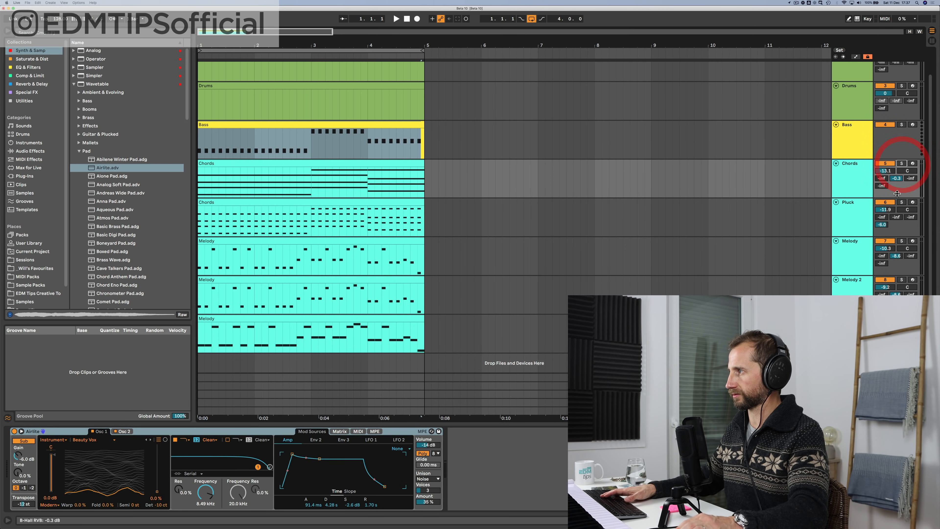
click(841, 216)
click(186, 431)
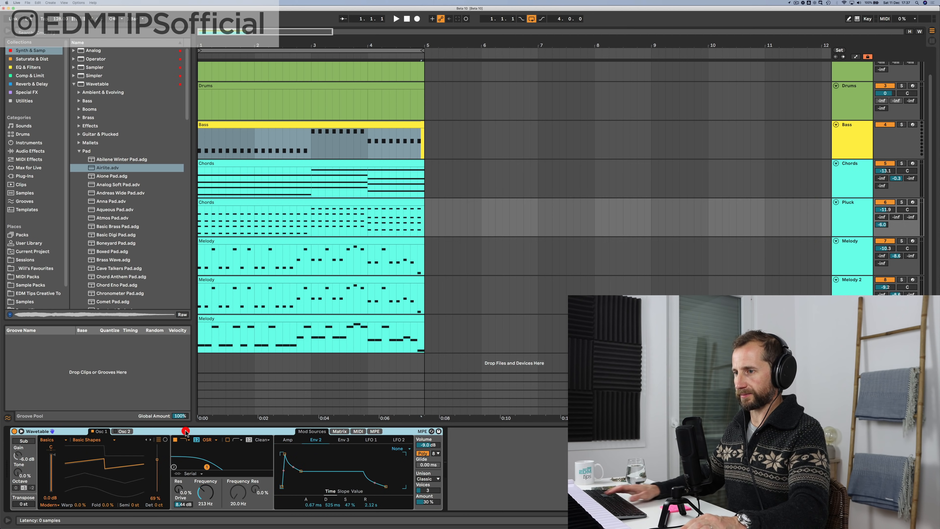
key(super+c)
click(843, 141)
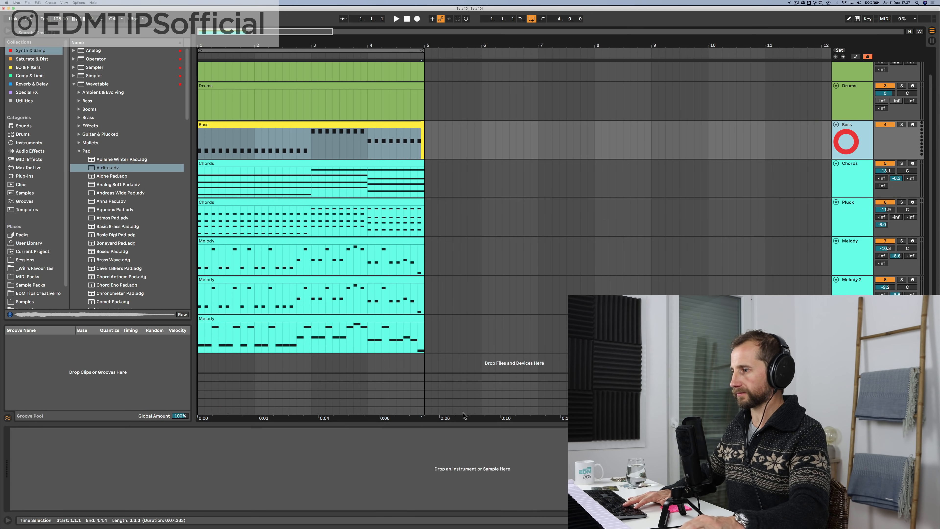
click(387, 433)
key(super+v)
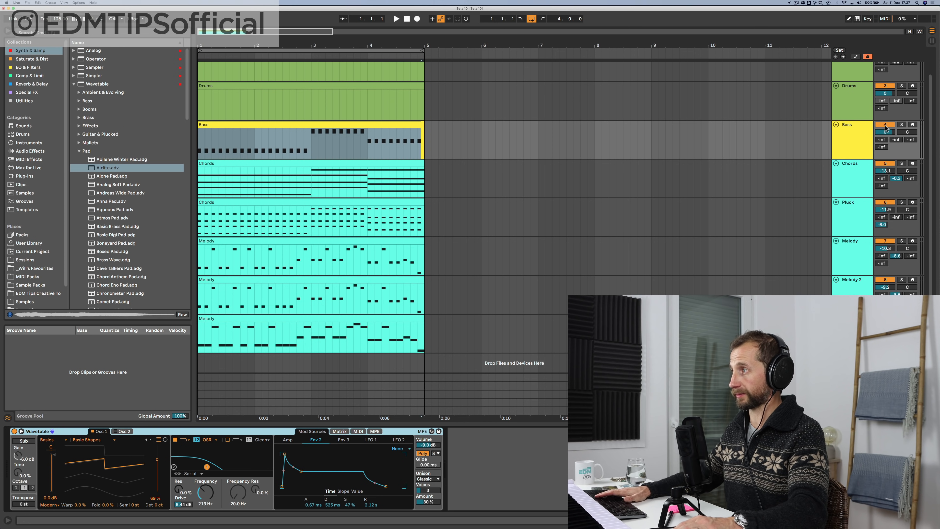
Step: Solo the Bass track and listen to its part with the copied Wavetable
click(902, 125)
key(space)
click(859, 138)
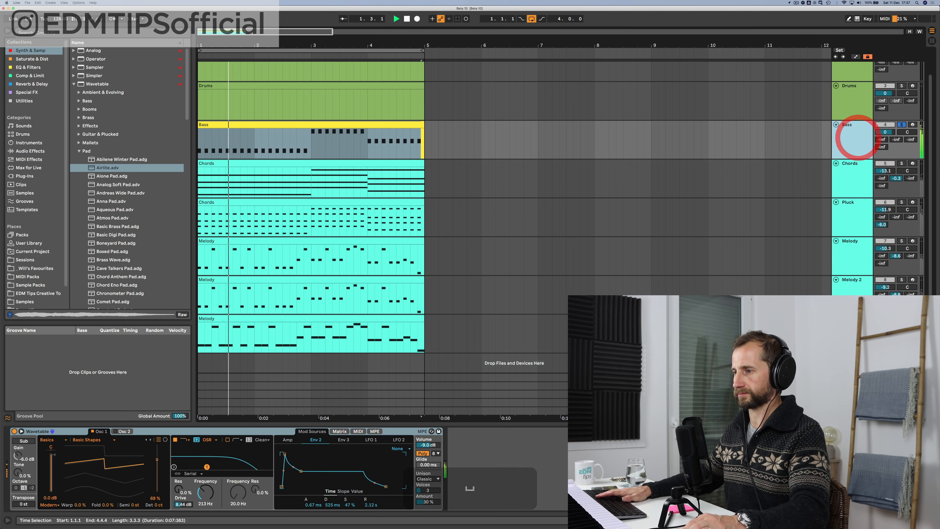
key(space)
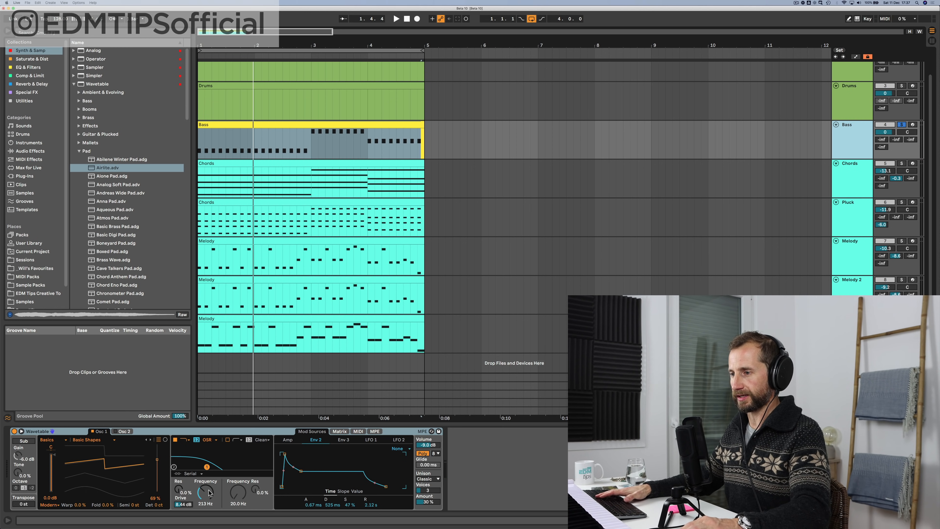
Step: During playback, set the Bass Wavetable to Mono with a 191 Hz filter frequency and Env 2 at 470 ms decay and 31% sustain
key(space)
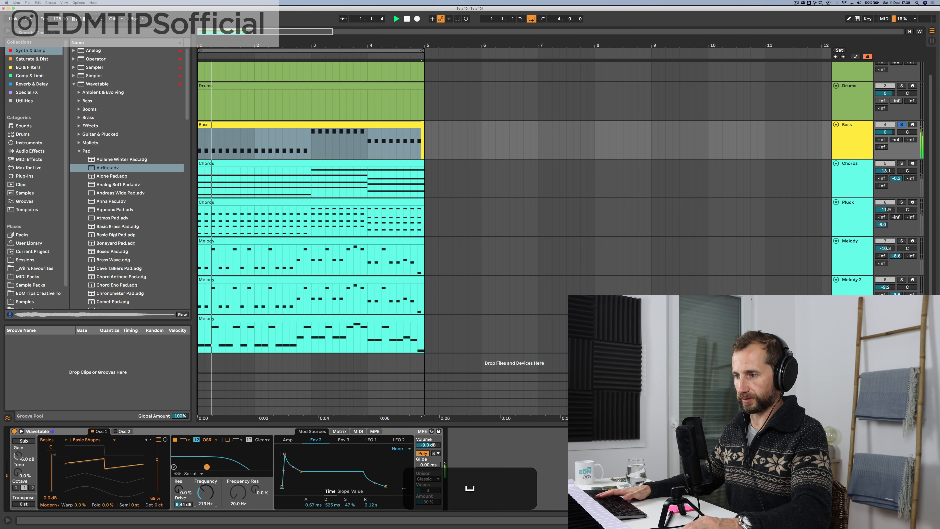
click(423, 453)
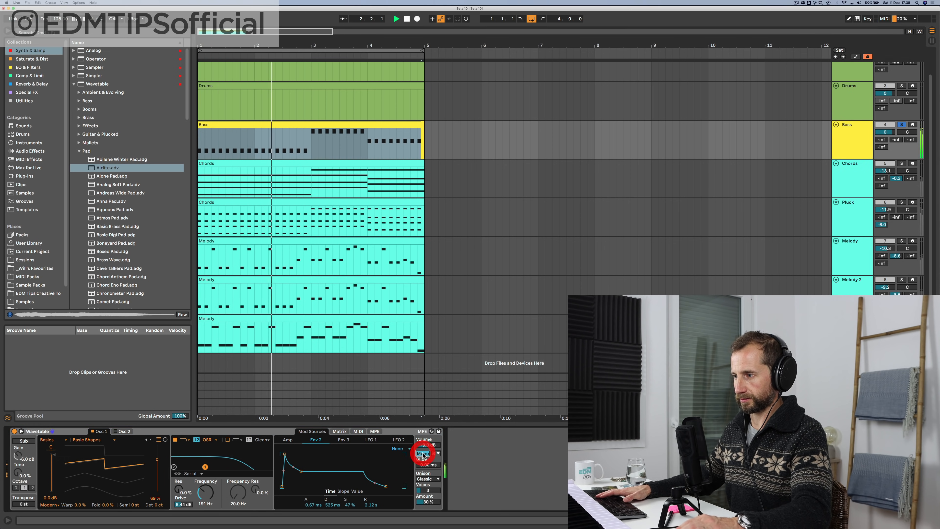
drag(301, 471, 301, 477)
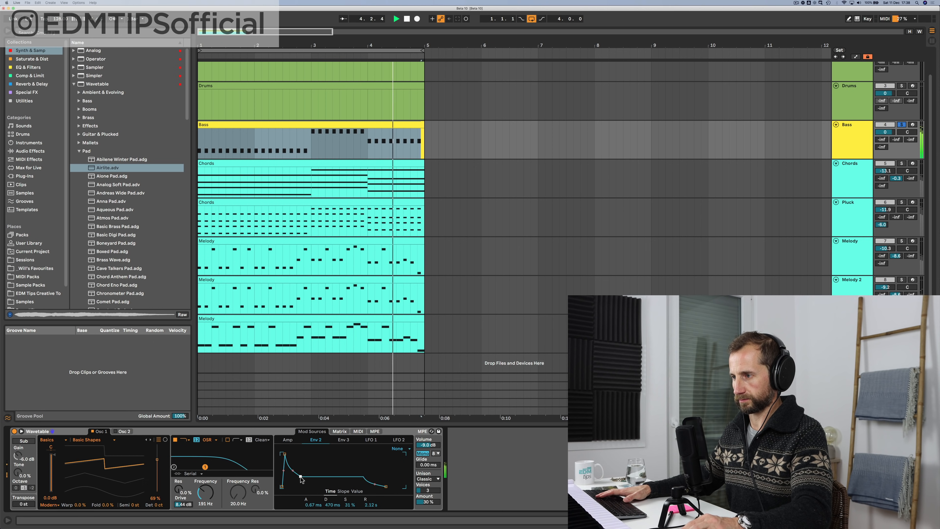
Step: Lower the Bass Wavetable's amp envelope sustain to -inf dB and play the shortened bass sound
click(289, 440)
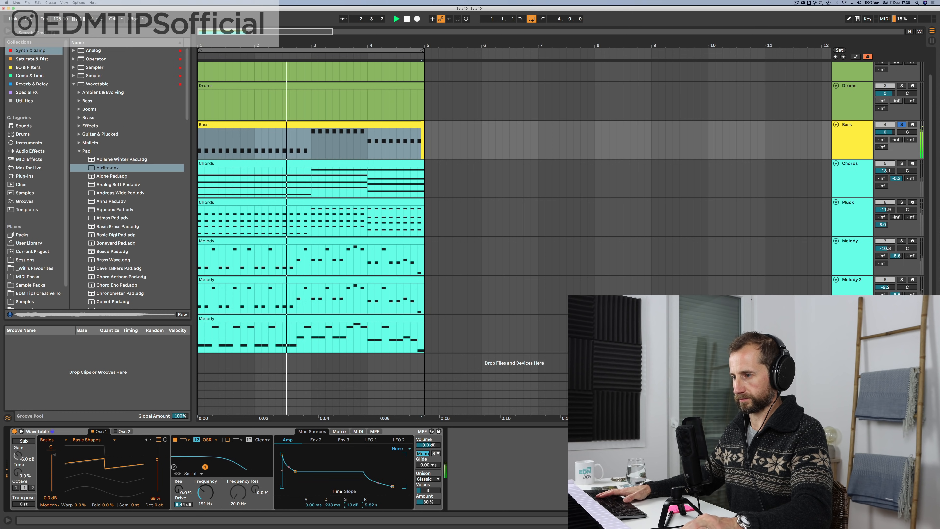
key(space)
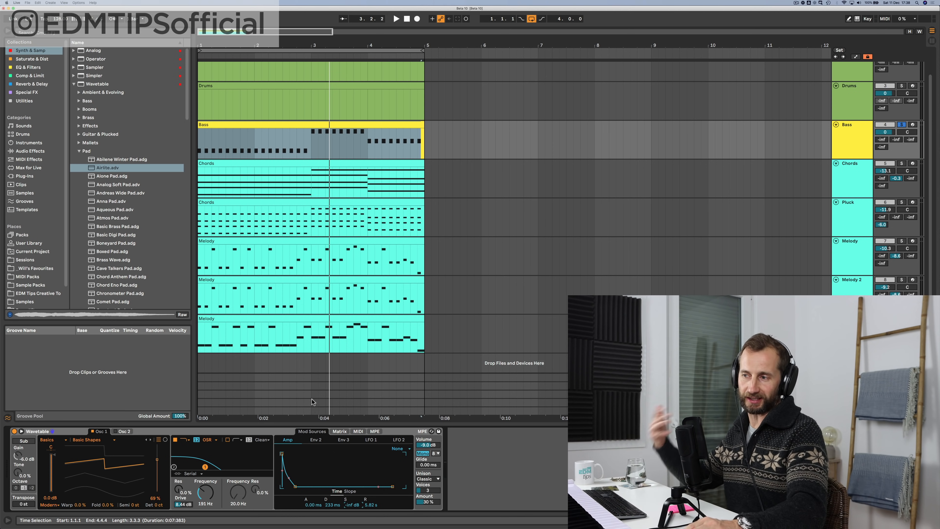
click(196, 430)
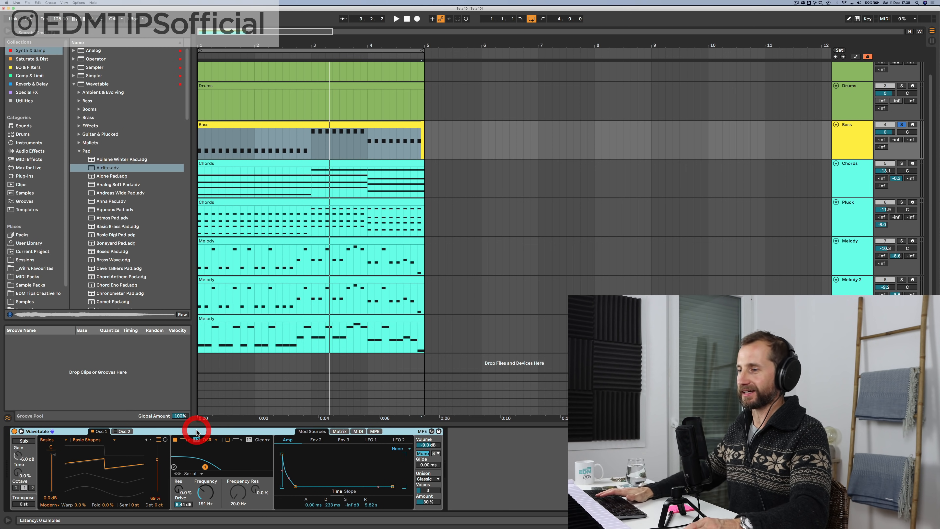
key(space)
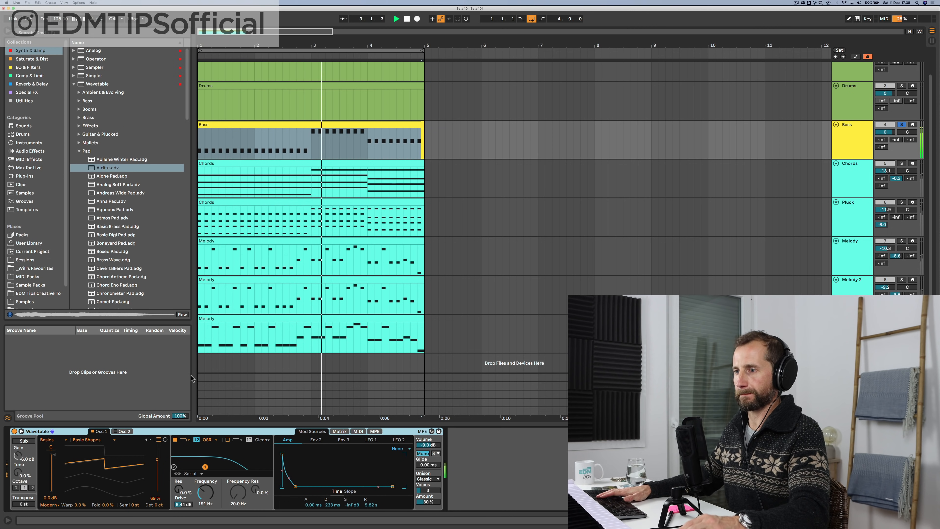
Step: Try lowering all notes in the Bass clip by an octave, listen to the result, and undo the transposition
double_click(326, 126)
key(space)
click(279, 296)
key(super+a)
key(shift+Down)
key(shift+space)
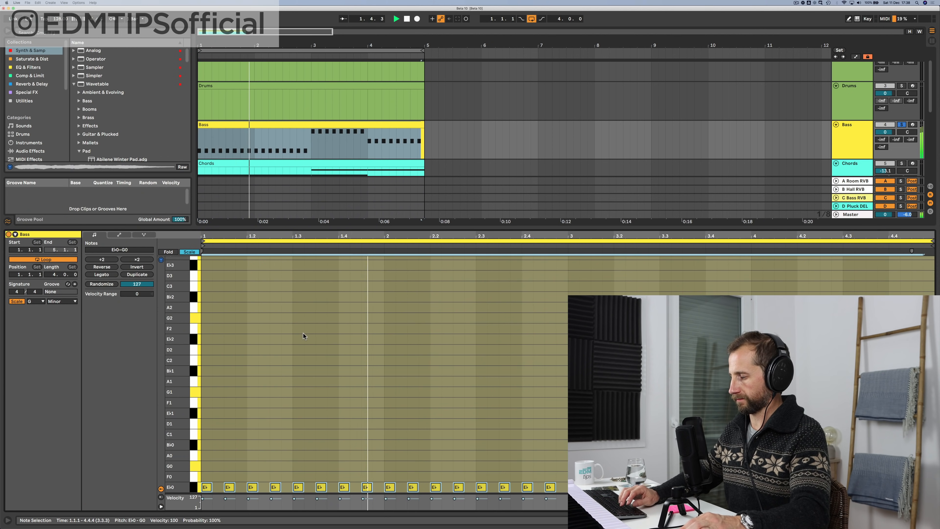
key(super+z)
key(shift+Tab)
key(space)
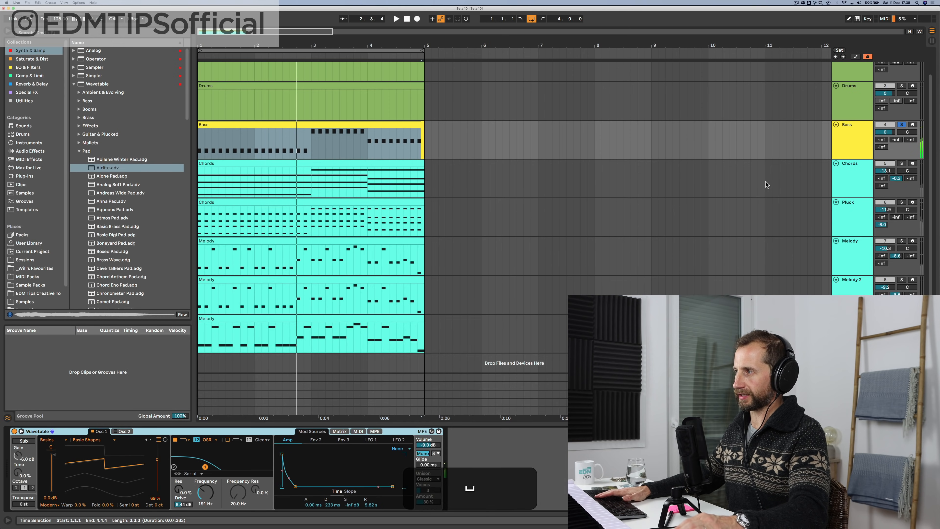
Step: Clear the solo on the Bass track and duplicate the track with its clip and Wavetable
click(834, 147)
click(905, 125)
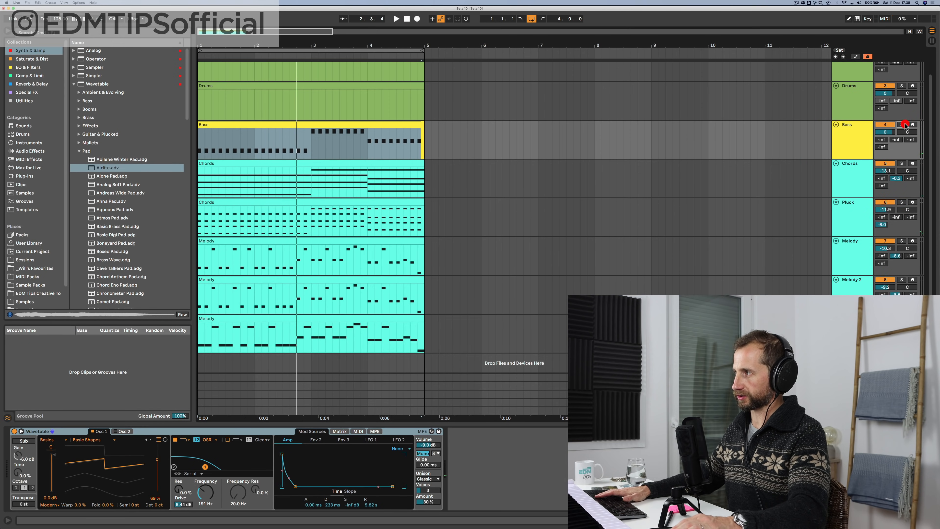
key(super+d)
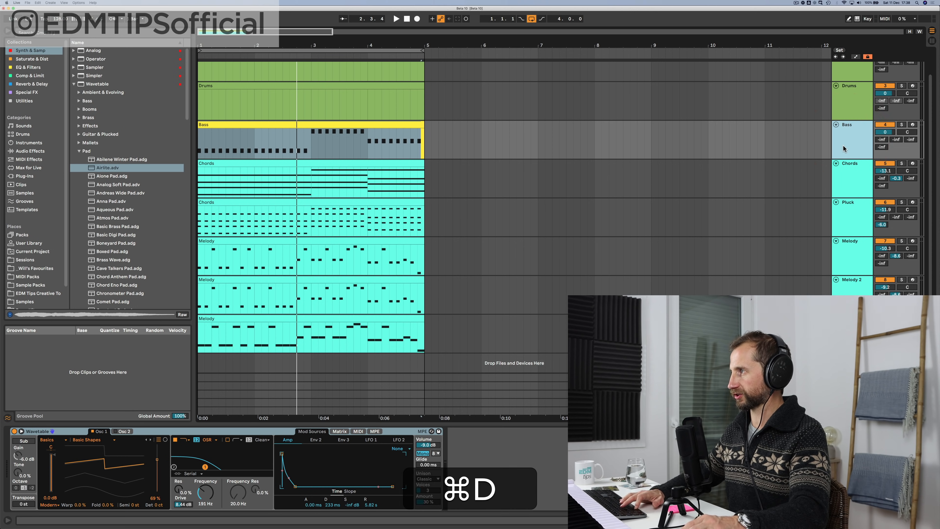
Step: Rename the duplicated bass track Sub Bass and solo it
click(848, 170)
key(super+r)
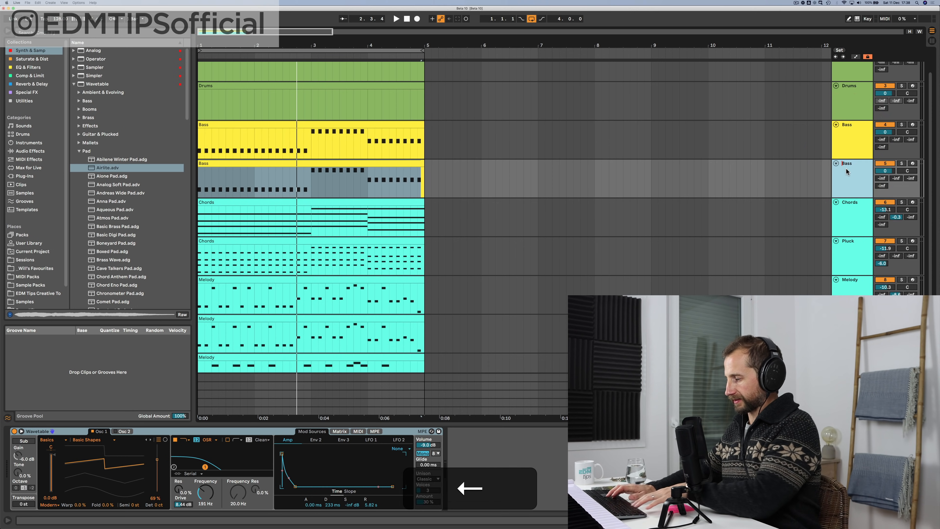
text(Sub)
key(Return)
click(901, 163)
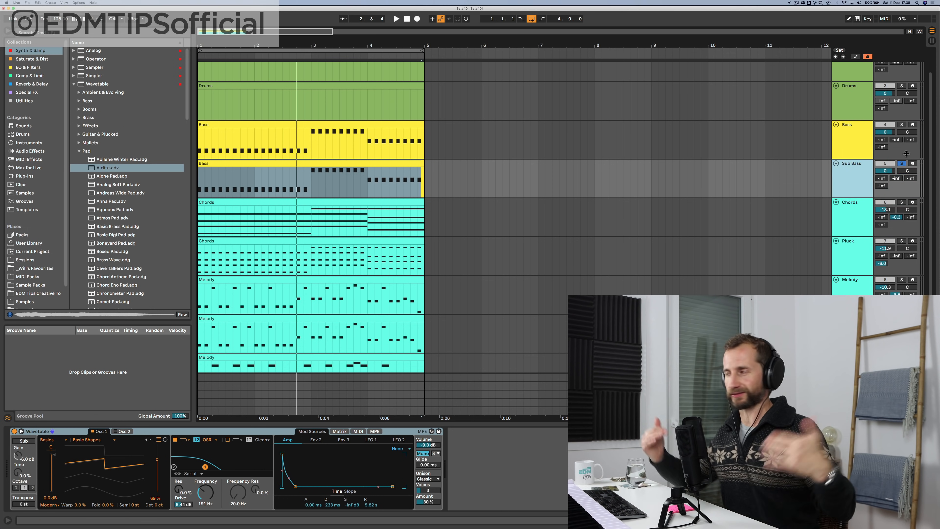
Step: Set the Sub Bass Wavetable's unison mode to None and play the soloed track
click(849, 148)
click(849, 176)
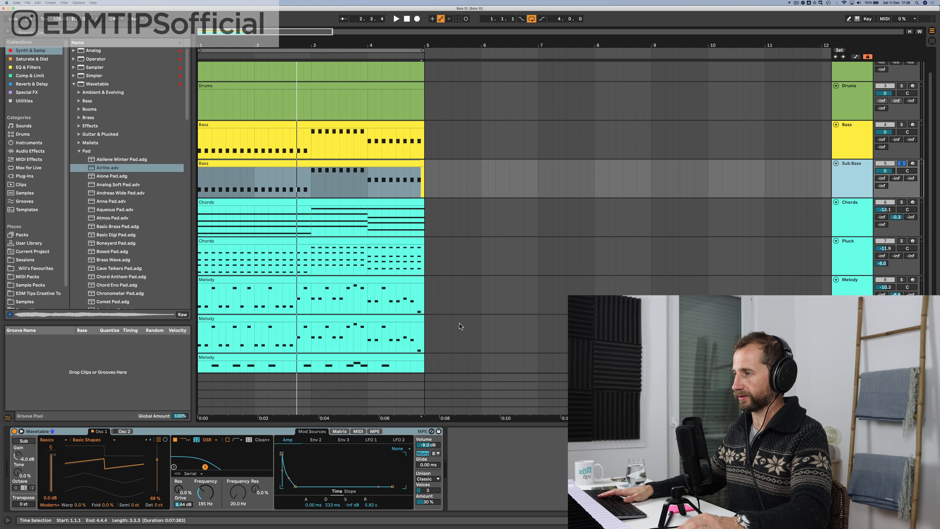
click(427, 479)
click(430, 432)
click(860, 183)
key(space)
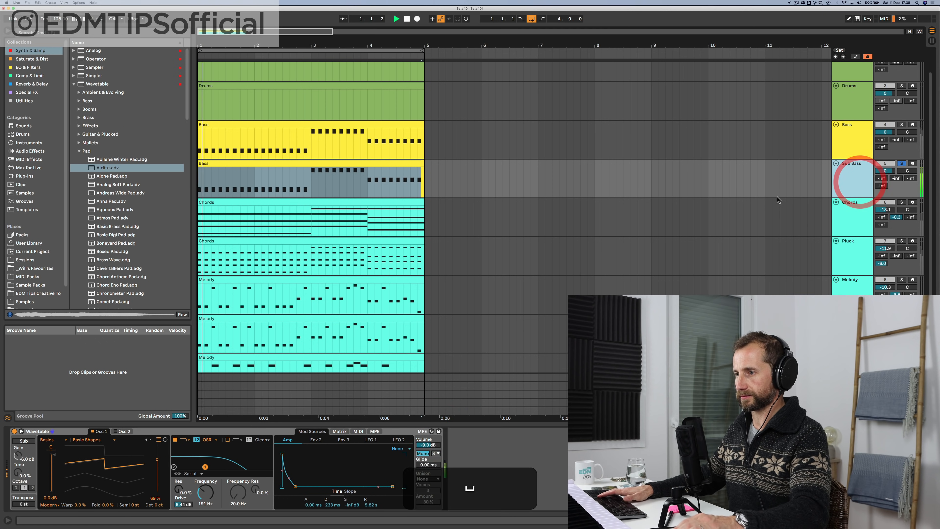
Step: Transpose all notes in the Sub Bass clip down an octave and listen to the lowered part
key(space)
double_click(244, 164)
click(280, 308)
key(super+a)
key(shift+super+Down)
key(shift+space)
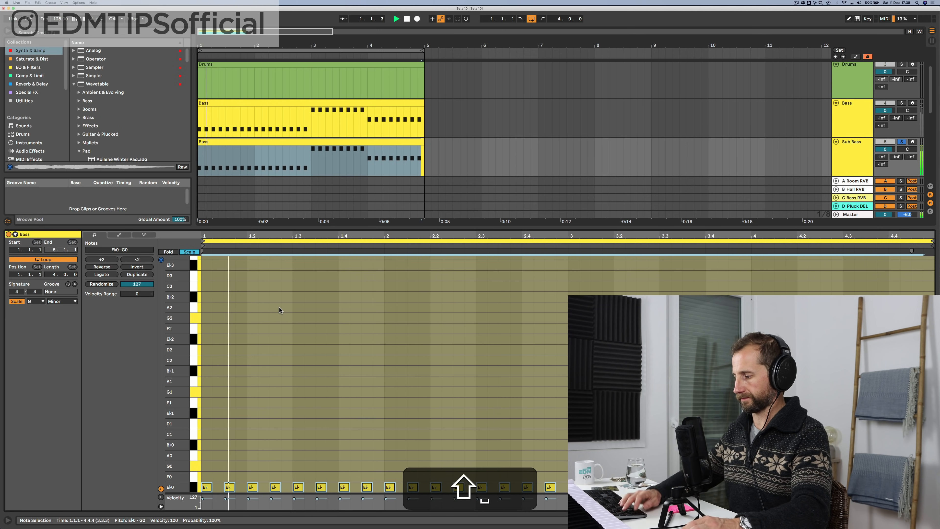
key(shift+Tab)
key(space)
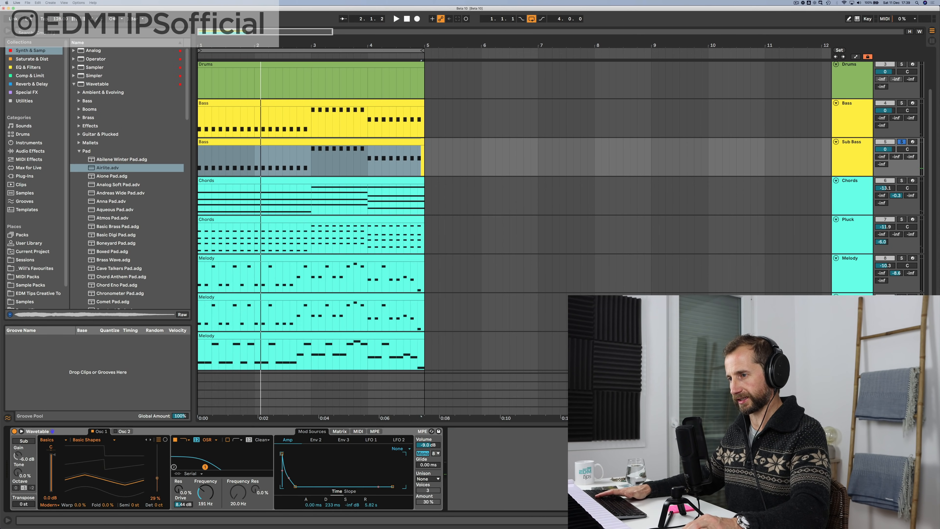
Step: During playback, set the Sub Bass oscillator 1 position to 18% and add EQ Eight with a high cut at 255 Hz
key(space)
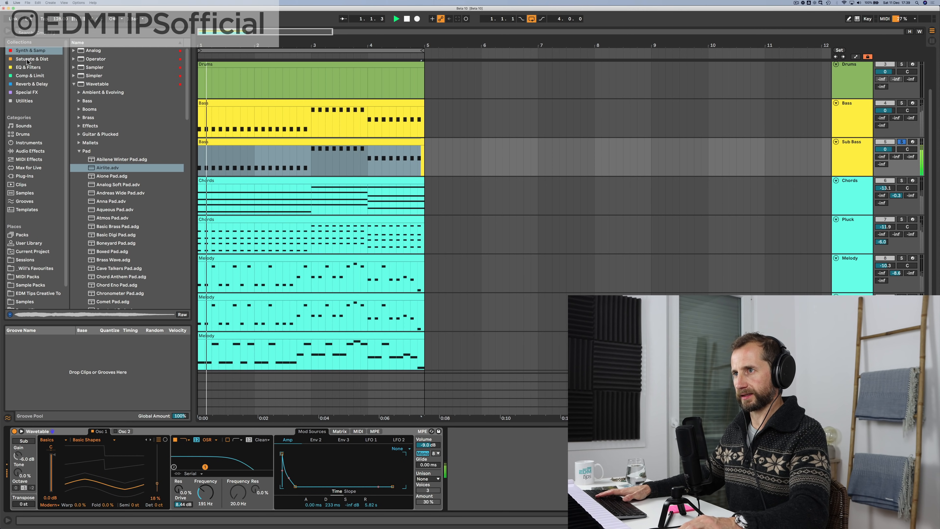
click(28, 67)
click(100, 52)
drag(531, 367, 499, 482)
click(483, 508)
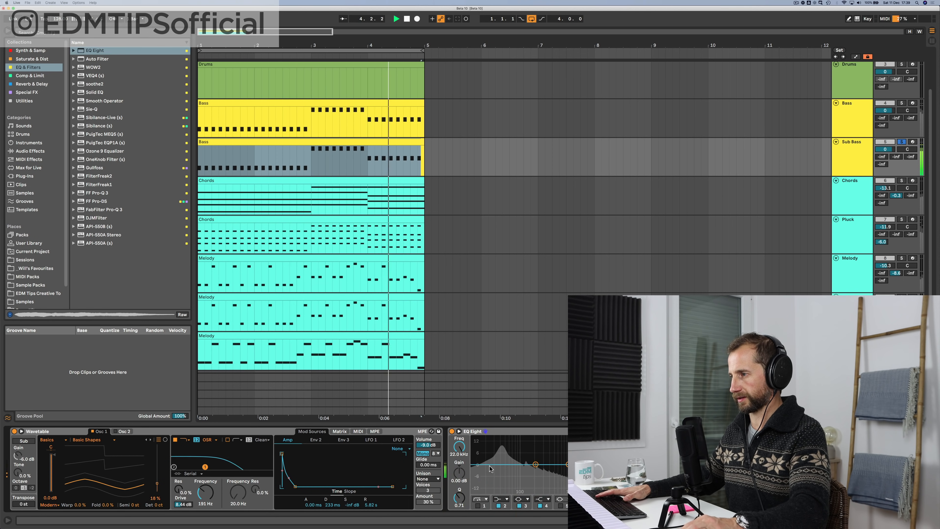
drag(459, 447, 459, 494)
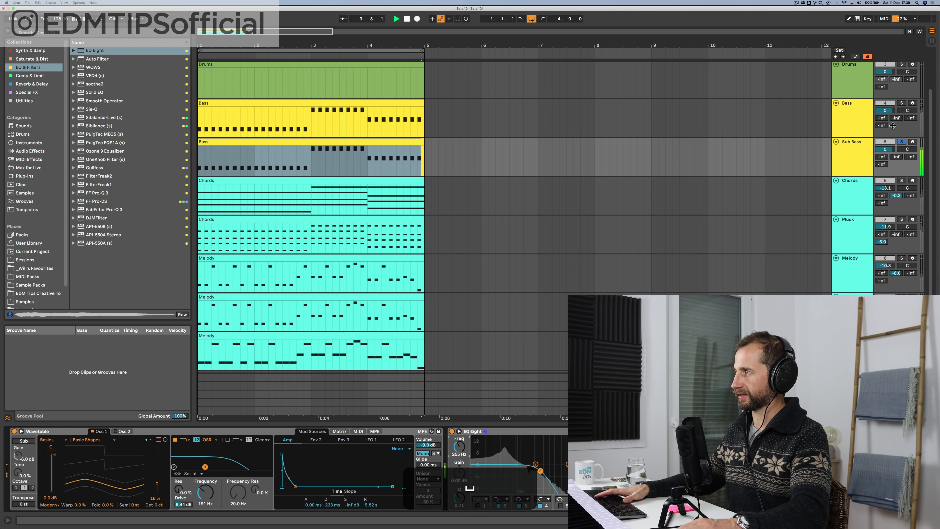
Step: Add EQ Eight to the Bass track, solo the track, and set a low cut at about 102 Hz
click(862, 116)
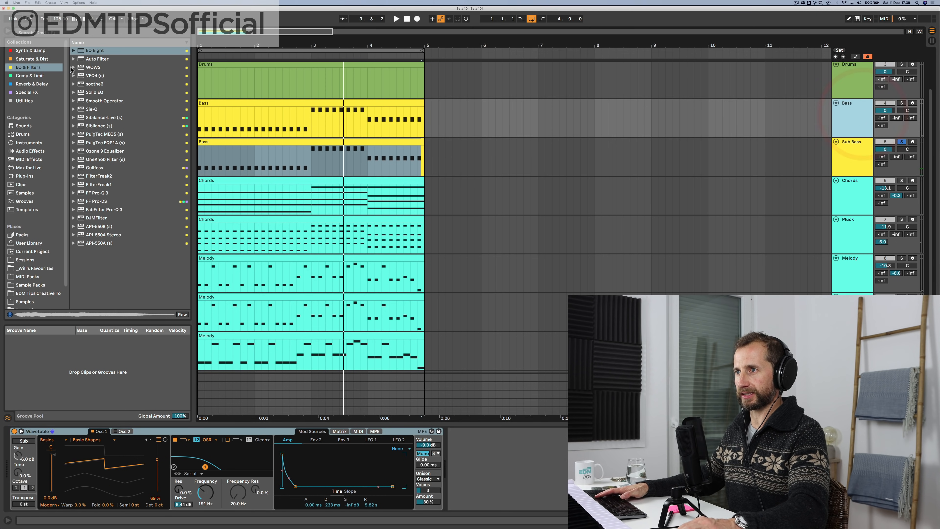
drag(88, 53, 517, 221)
drag(539, 408, 494, 459)
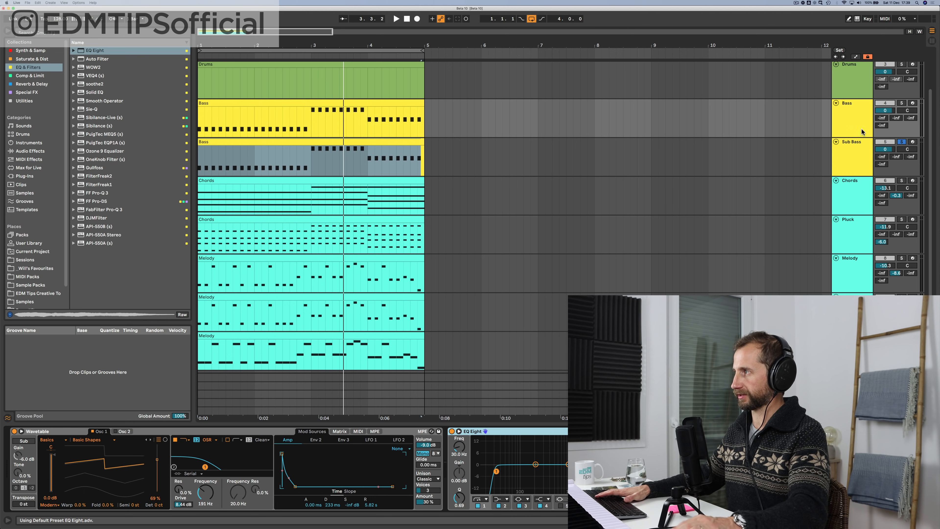
click(902, 103)
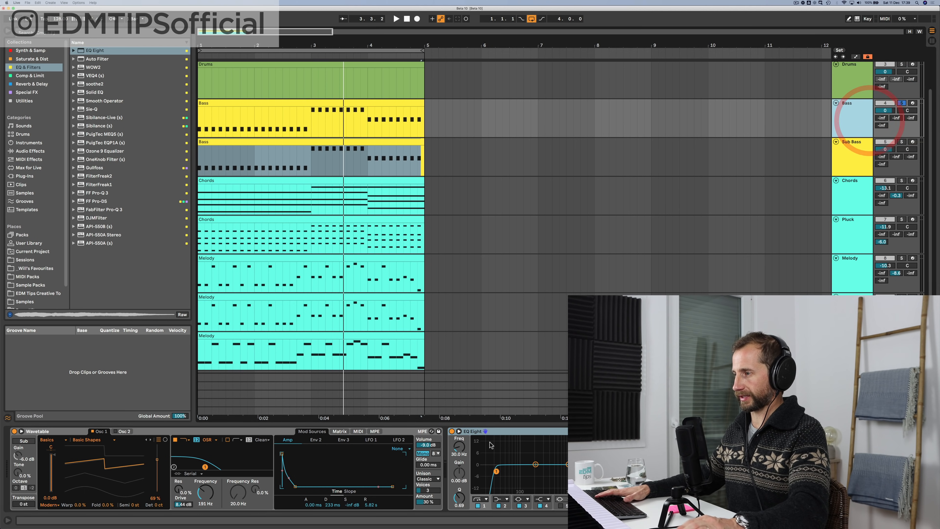
drag(458, 451, 458, 437)
key(space)
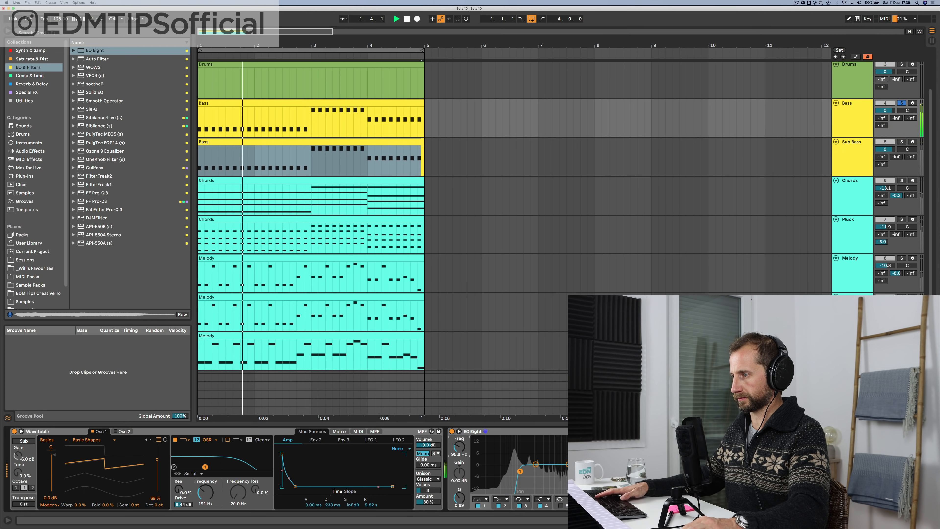
Step: Solo Bass and Sub Bass together and compare their EQ Eight curves during playback
click(902, 141)
super+click(902, 104)
super+click(858, 125)
click(858, 156)
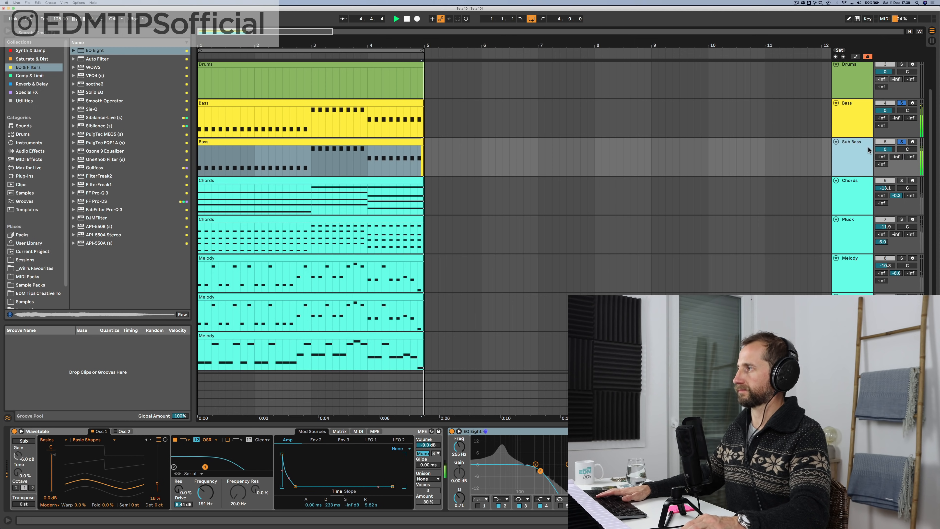
click(860, 119)
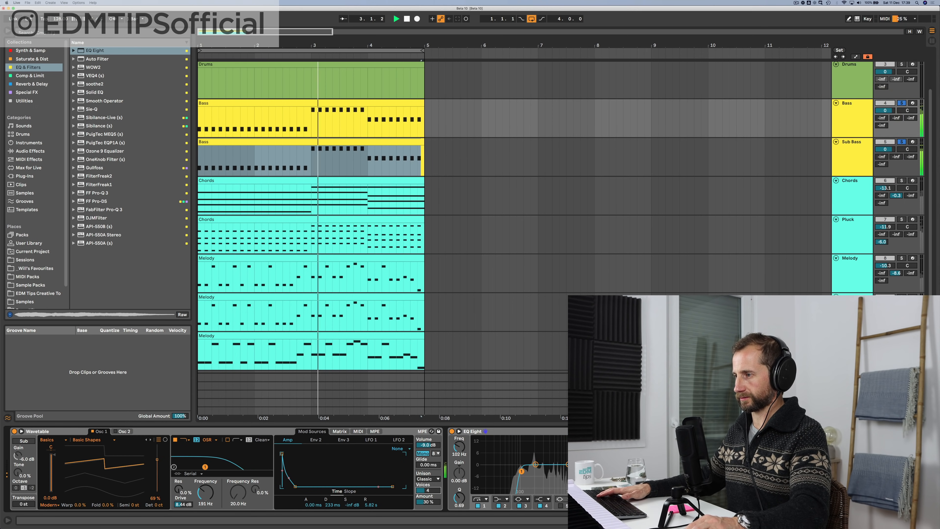
Step: Group the Bass and Sub Bass tracks and name the group BASS
click(859, 121)
shift+click(854, 152)
key(super+g)
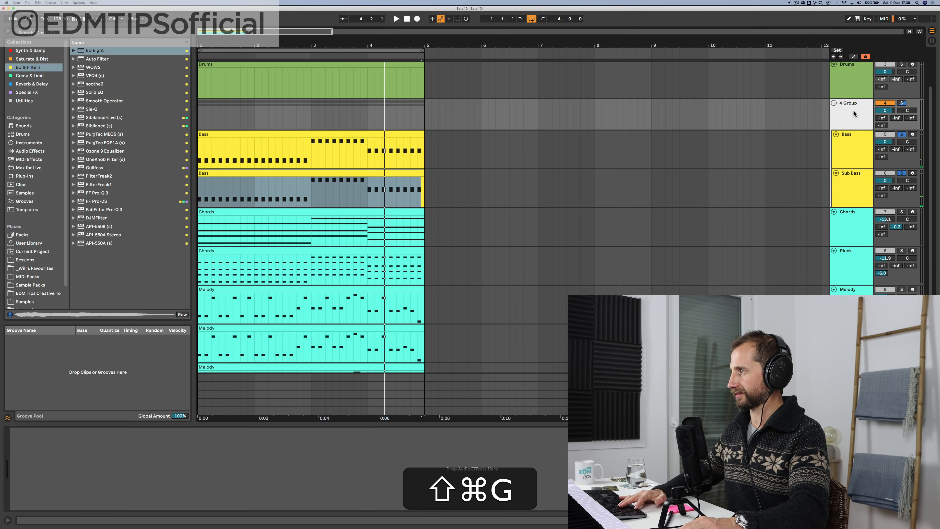
click(854, 112)
key(super+shift+r)
text(BAS)
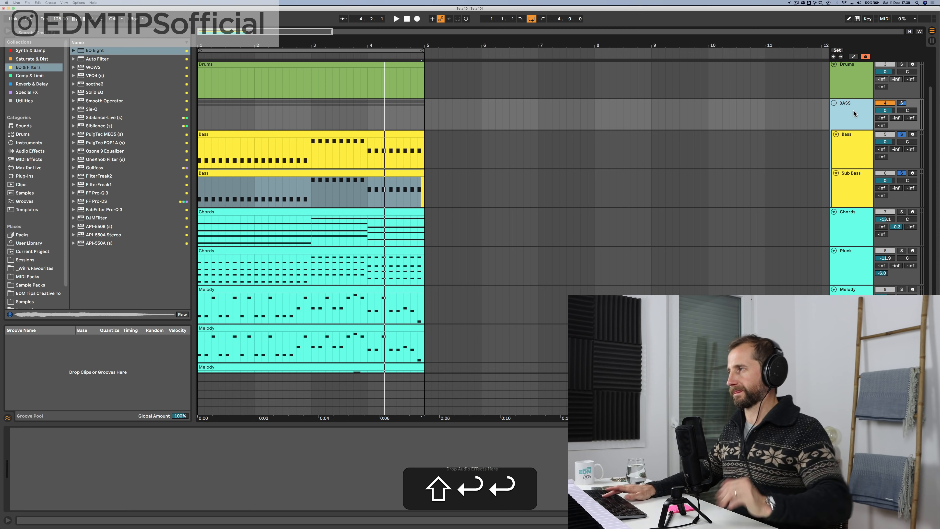
key(Return)
key(Return)
Step: Colour the BASS group orange and solo only the group
right_click(854, 113)
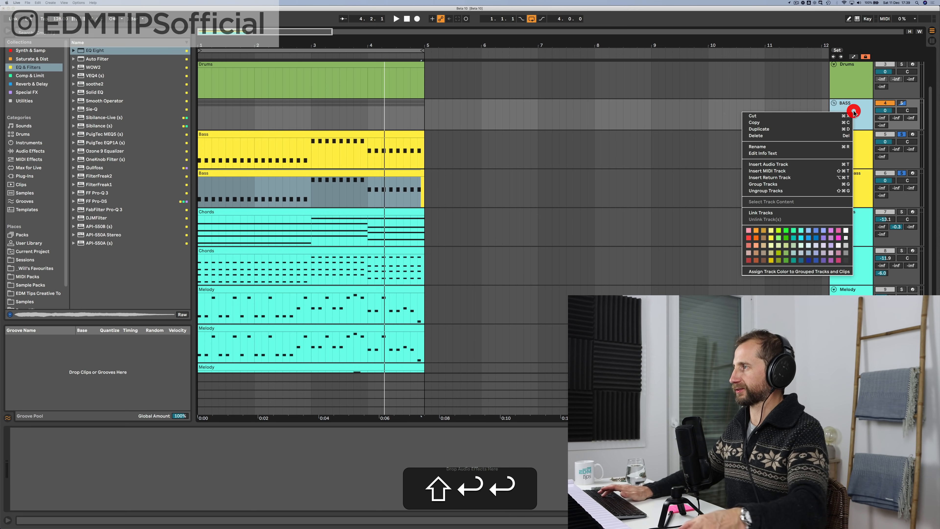
click(757, 231)
click(852, 117)
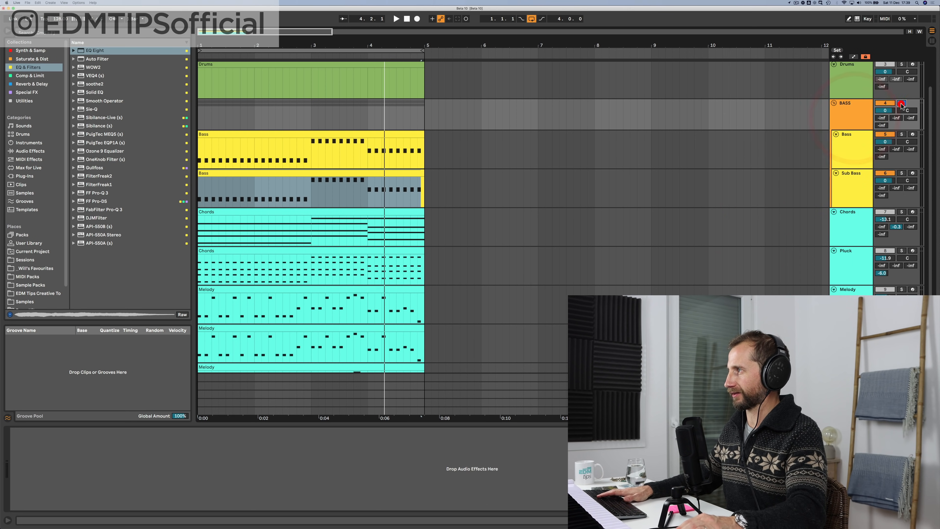
Step: Play the bass layers, set the Bass track's volume to -2.7 dB, and save the project
click(850, 147)
click(848, 199)
key(space)
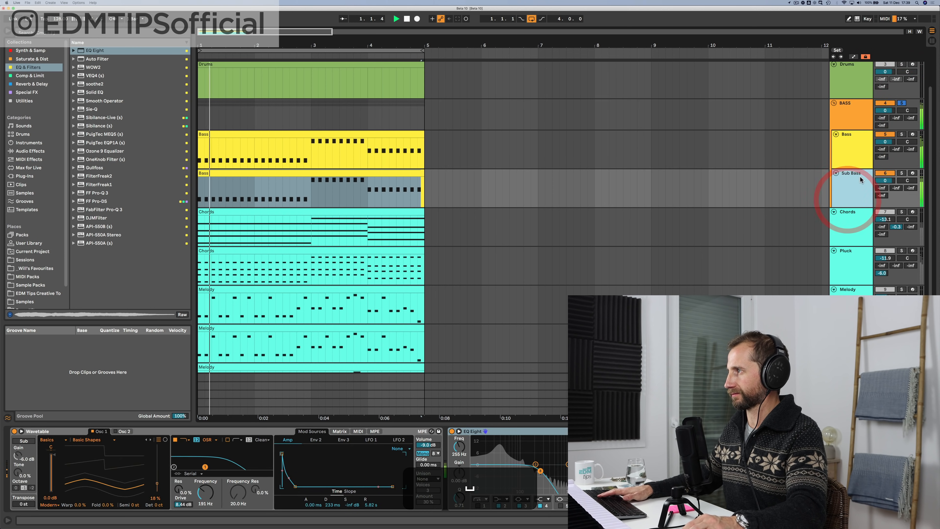
drag(885, 142, 885, 151)
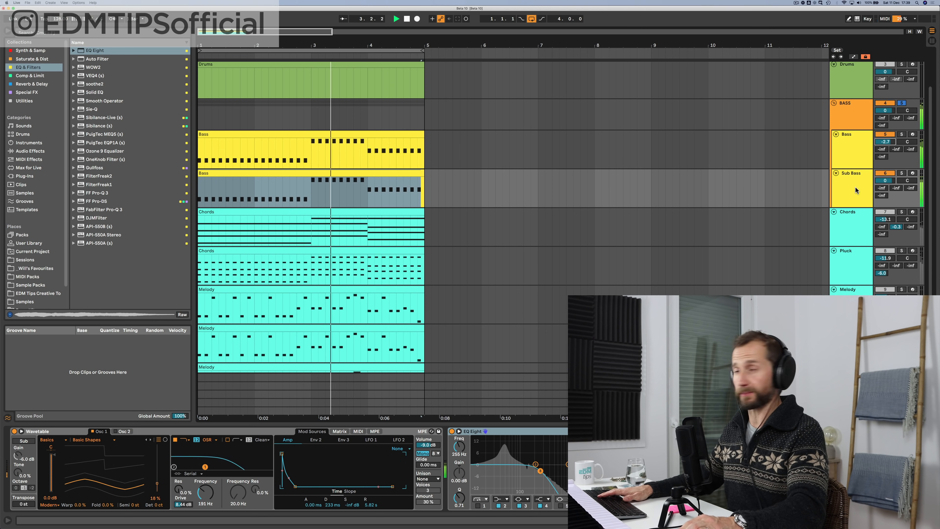
click(856, 116)
key(space)
key(super+s)
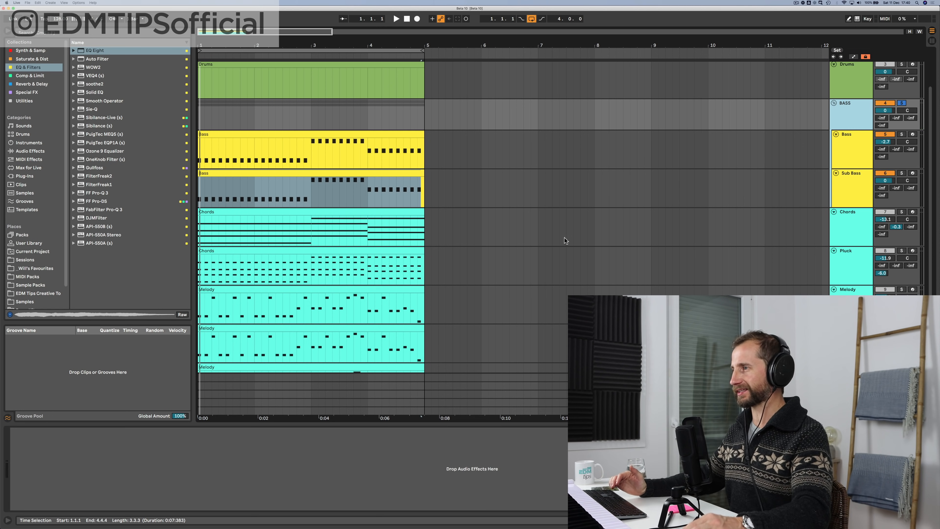
Step: Select the four-bar section across all tracks and duplicate it four times to fill the arrangement up to bar 21
scroll(359, 203, down, 3)
scroll(418, 237, up, 6)
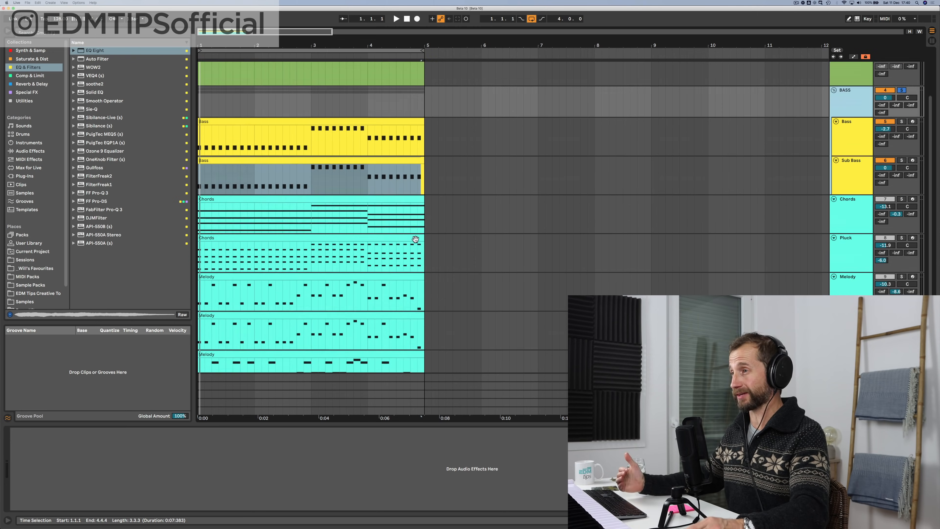
drag(411, 51, 411, 18)
scroll(275, 228, down, 6)
drag(262, 332, 216, 232)
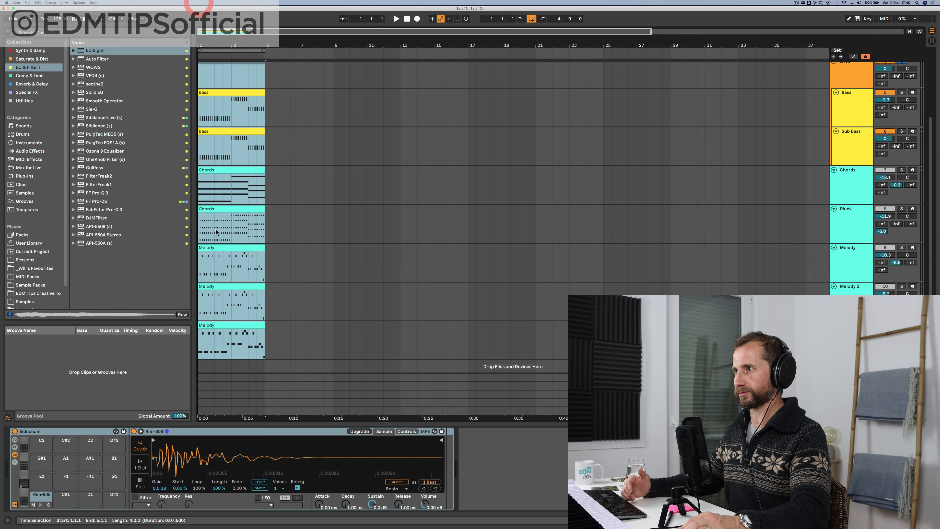
scroll(217, 232, up, 6)
key(super+d)
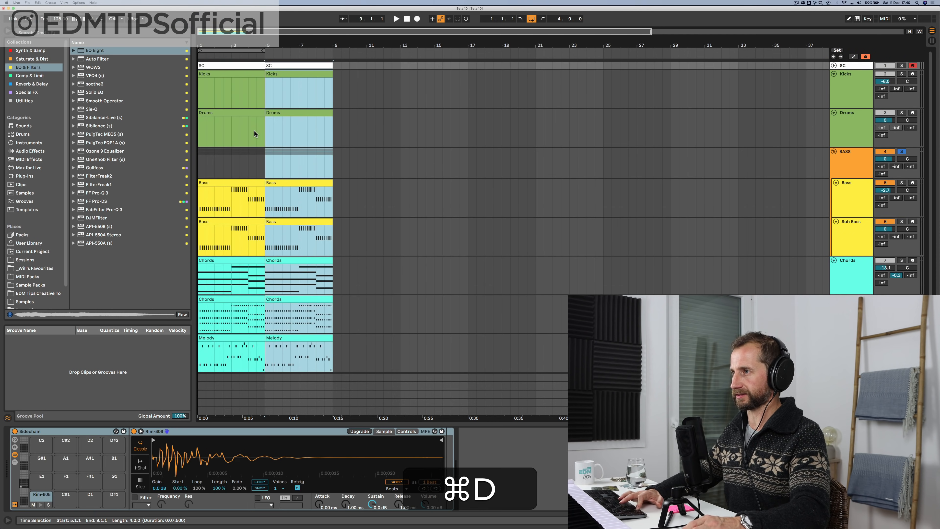
key(super+d)
key(super+d)
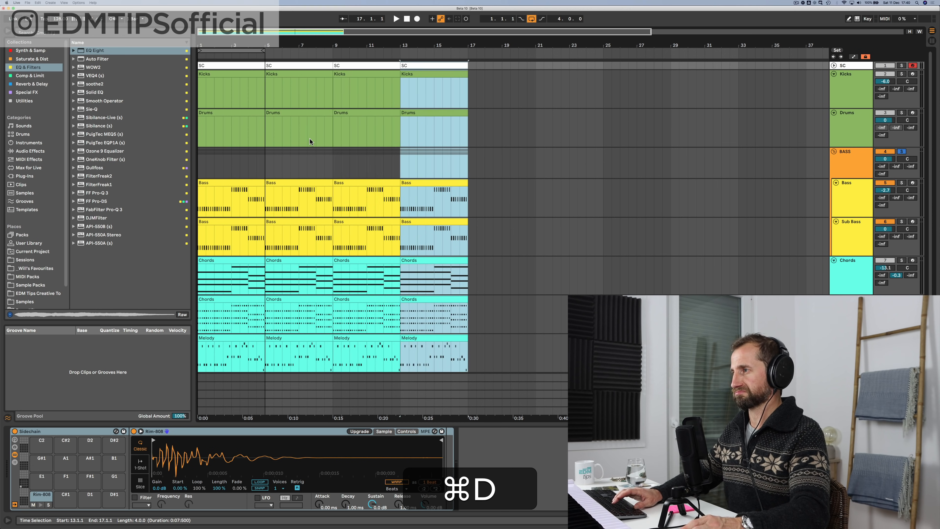
key(super+d)
Step: Delete the Kicks track from the arrangement
drag(469, 130, 502, 132)
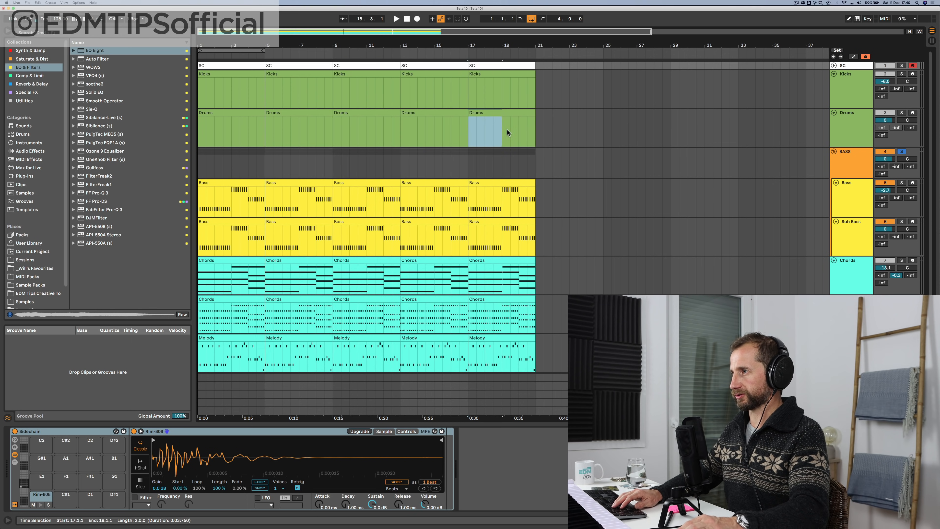
click(860, 97)
key(super+BackSpace)
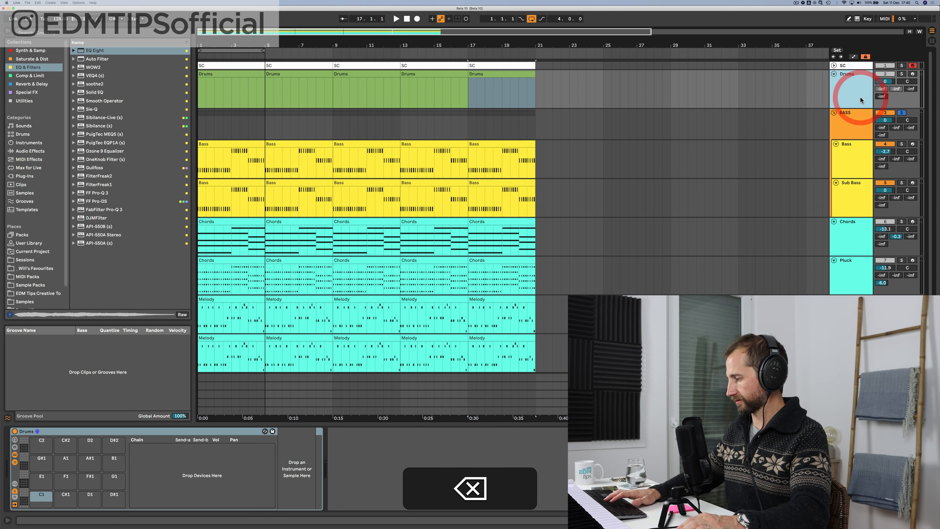
Step: Insert a new audio track and place it directly above the Drums track
click(848, 85)
key(super+t)
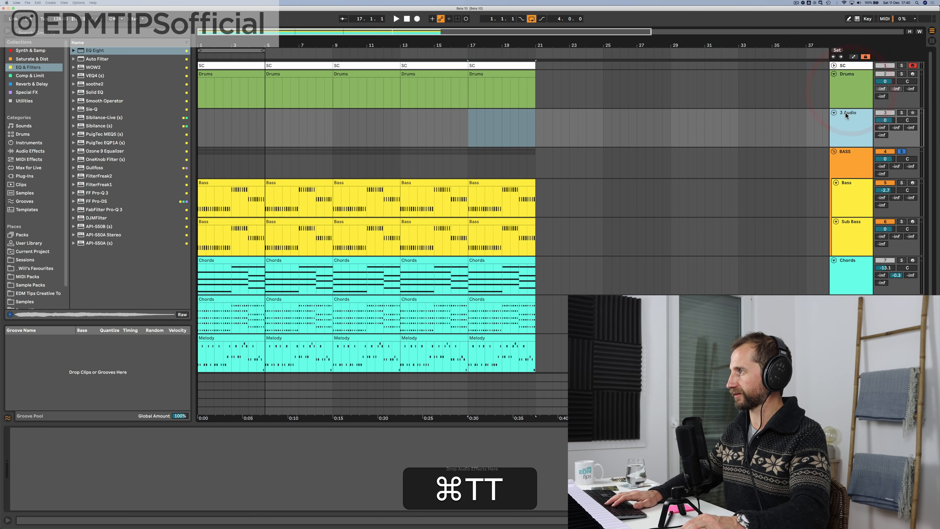
drag(849, 83, 847, 80)
Step: Rename the new audio track as Kick and colour it green to match the Drums track
key(super+r)
text(Ki)
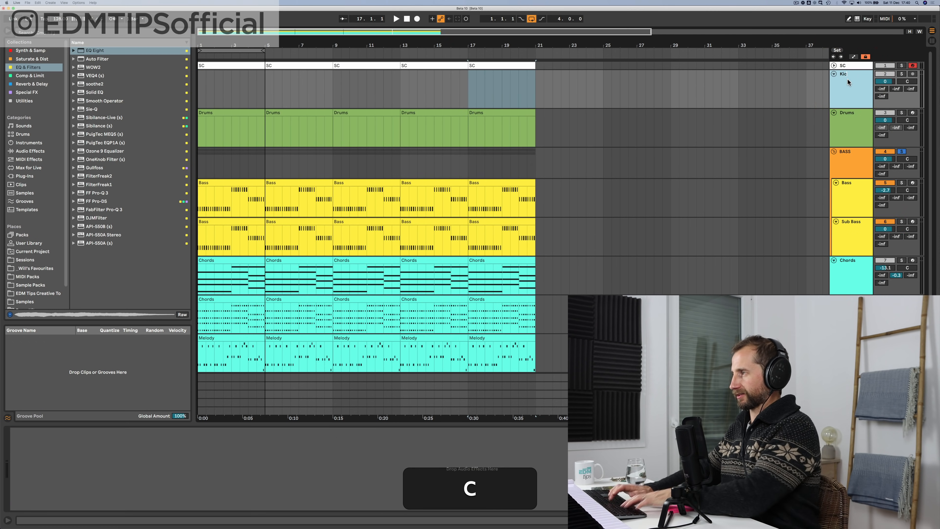
key(Return)
right_click(847, 79)
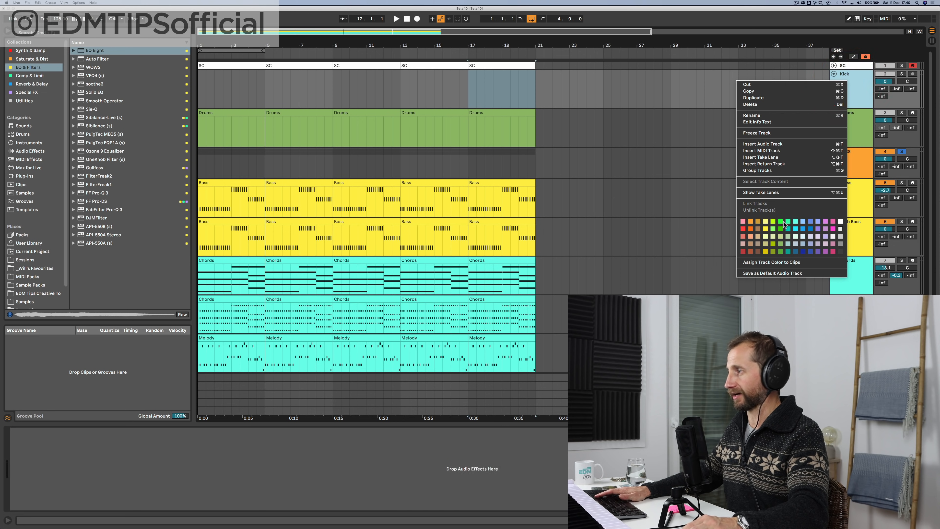
click(781, 243)
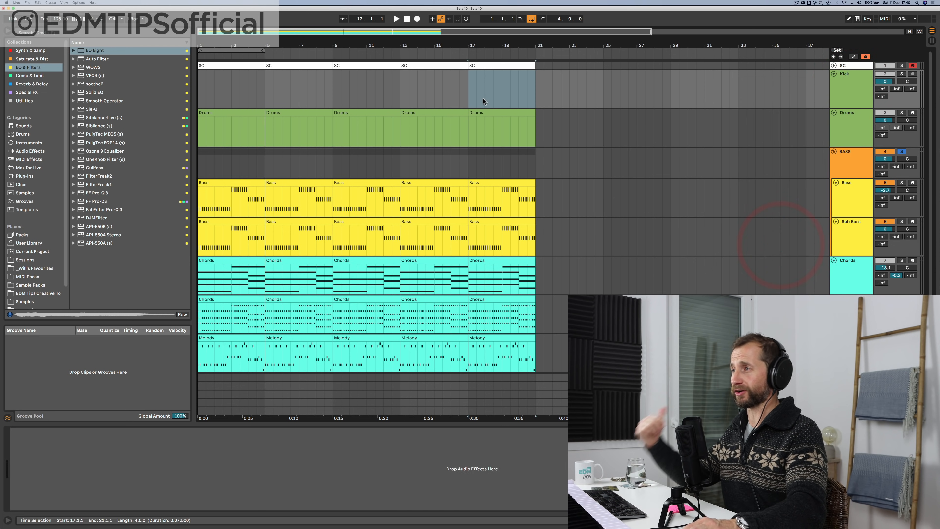
drag(468, 89, 536, 89)
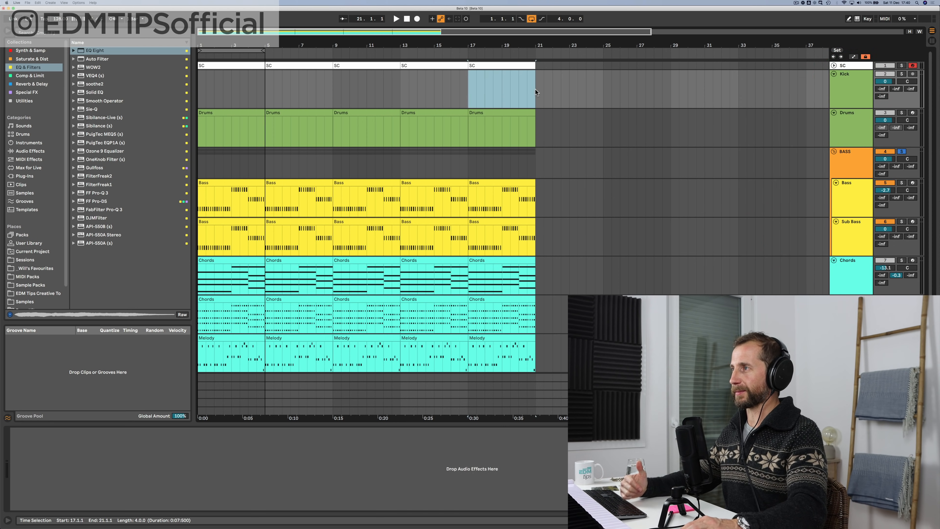
key(super+shift+m)
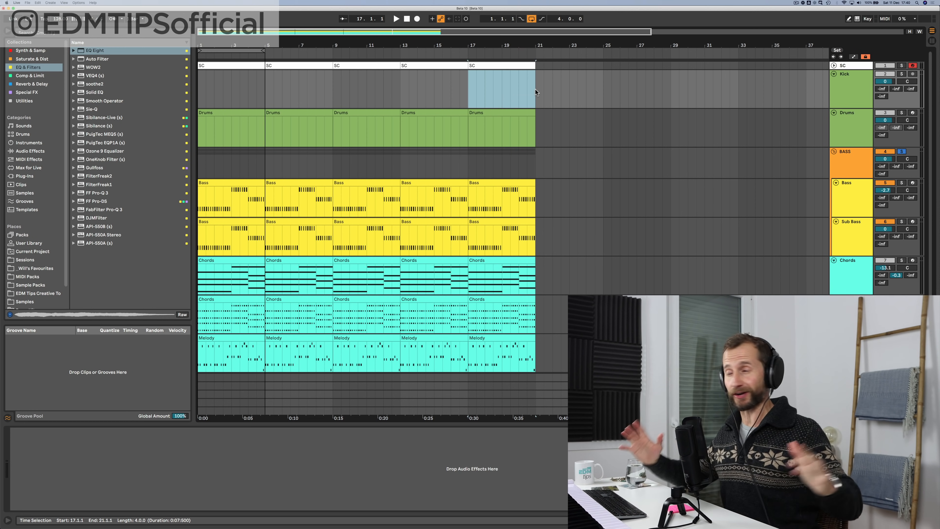
drag(535, 89, 469, 87)
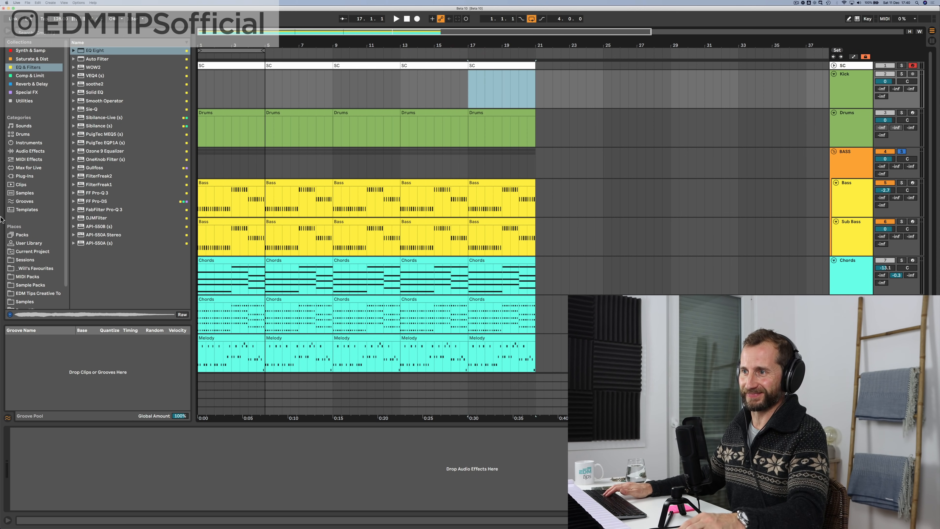
Step: Audition samples in the favourites' Drum Hits Kicks folder and place Will Kick 3.wav on the Kick track at bar 17
scroll(29, 247, down, 2)
click(29, 246)
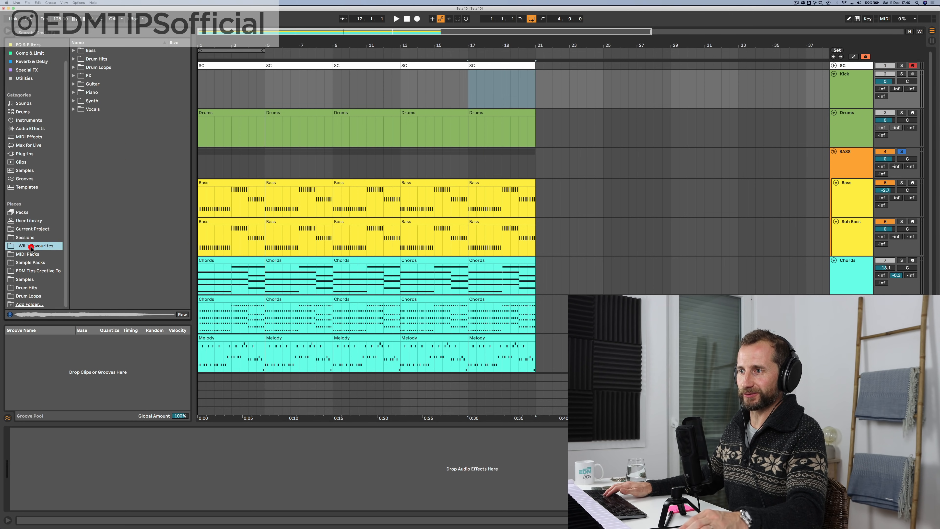
click(97, 60)
key(Right)
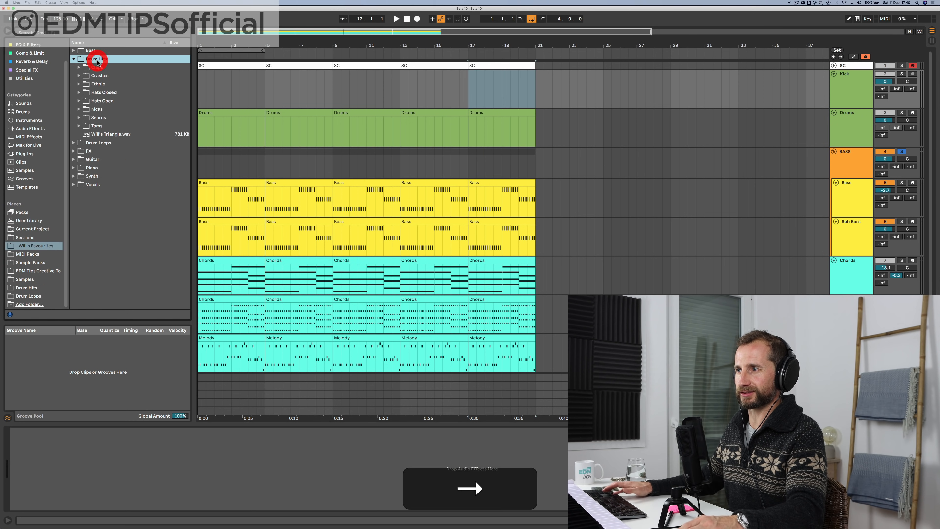
click(91, 111)
key(Right)
click(108, 159)
key(Down)
key(Down)
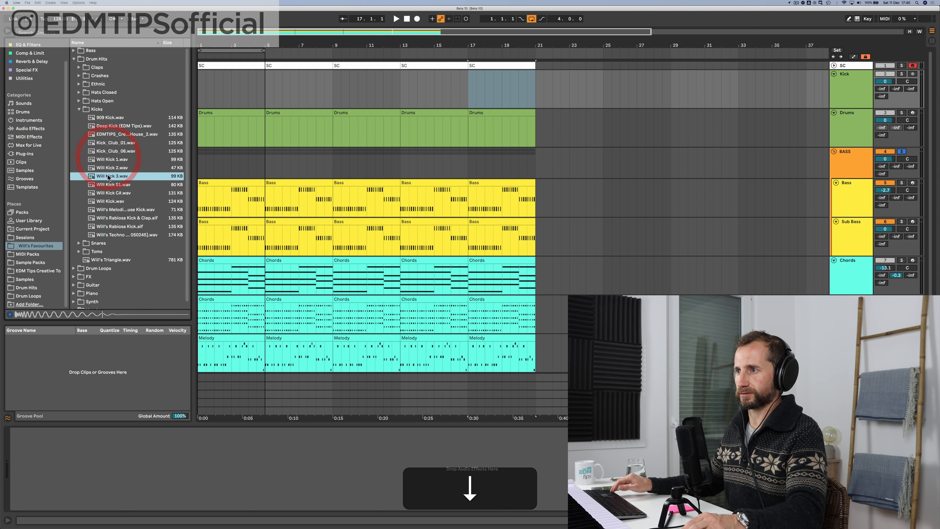
drag(111, 181, 470, 83)
Step: Duplicate the kick clip on every beat of the Kick track from bar 17 up to bar 21
scroll(474, 99, up, 6)
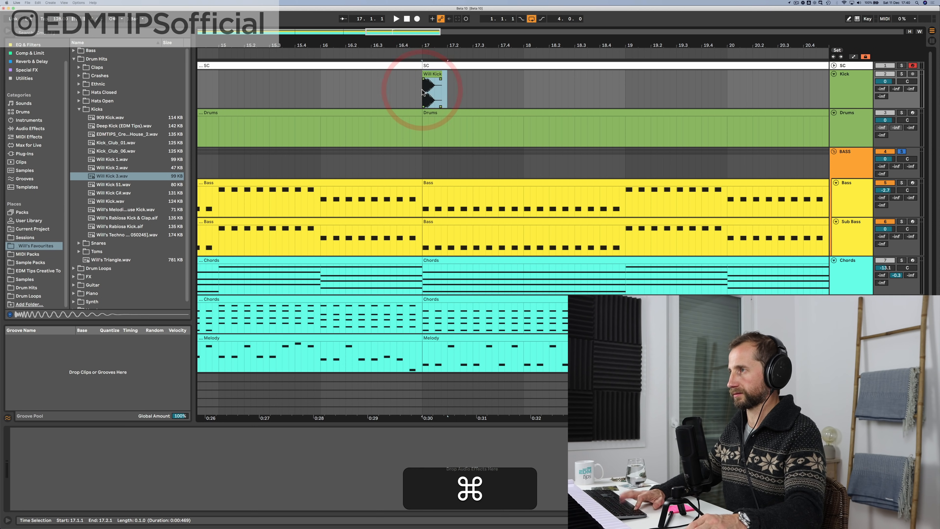
key(super+d)
key(super+d)
key(super+d)
key(super+d)
key(super+d)
key(super+d)
key(super+d)
key(super+d)
key(super+d)
key(super+d)
key(super+d)
key(super+d)
key(super+d)
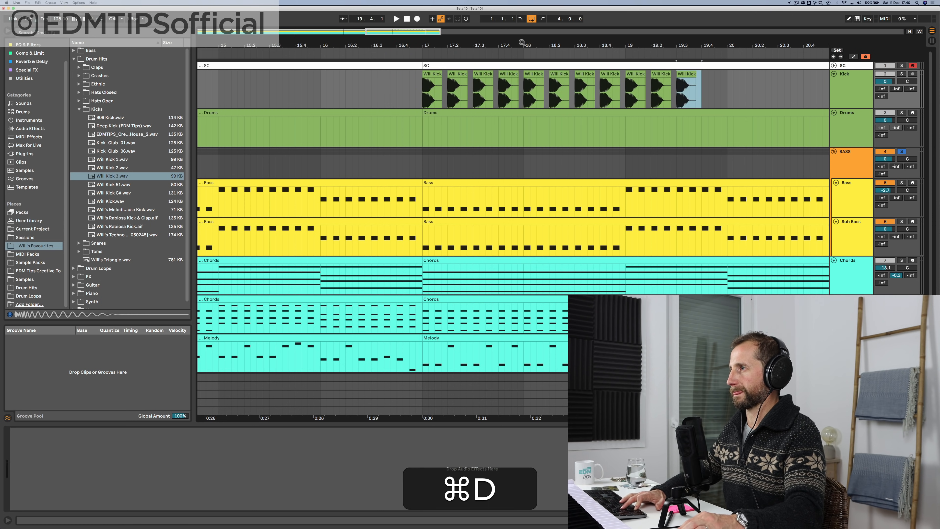
scroll(526, 45, down, 5)
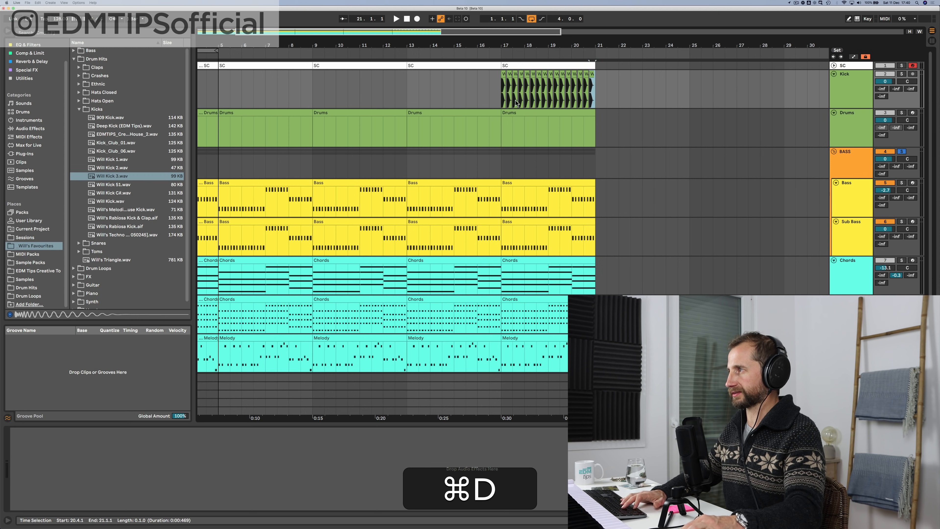
Step: Set the Kick track's volume to -14.0 dB
click(887, 82)
text(-10.0)
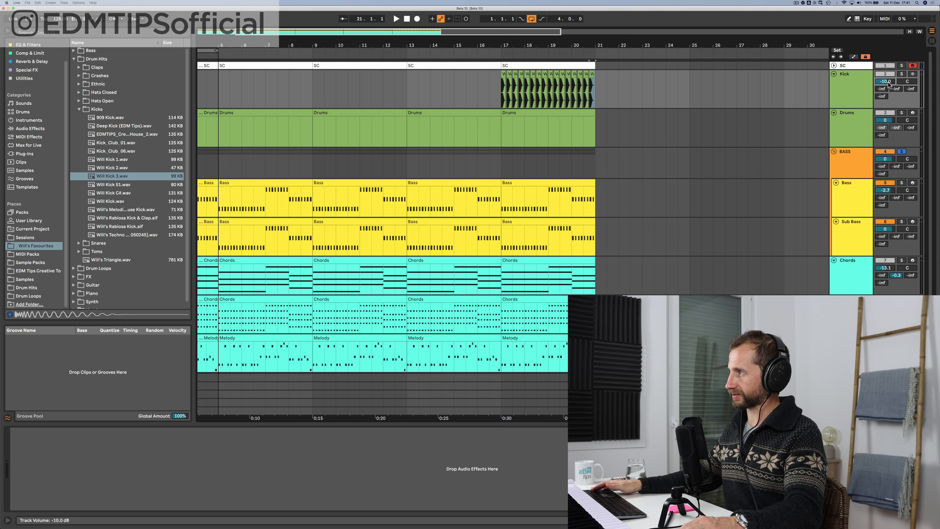
text(-)
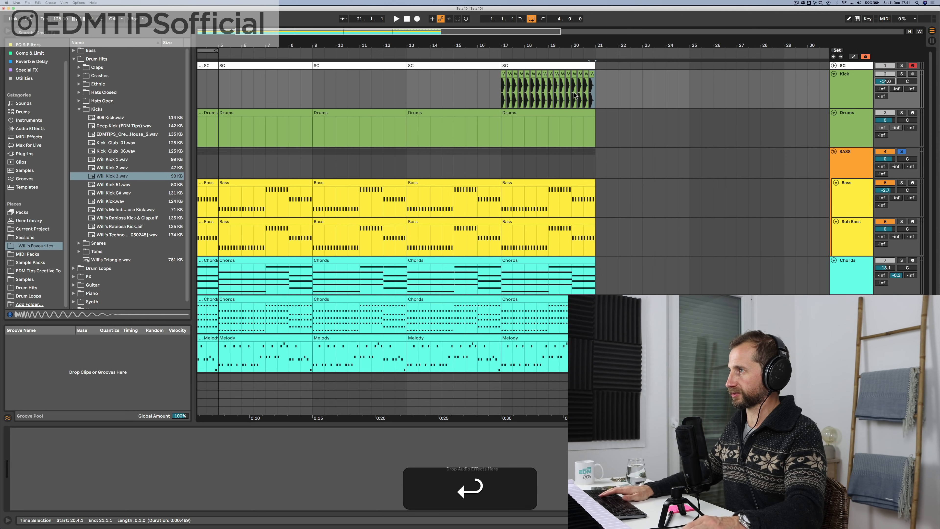
Step: Loop bars 17 to 21 around the kick clips and play the Kick track soloed
shift+click(597, 95)
key(ctrl+l)
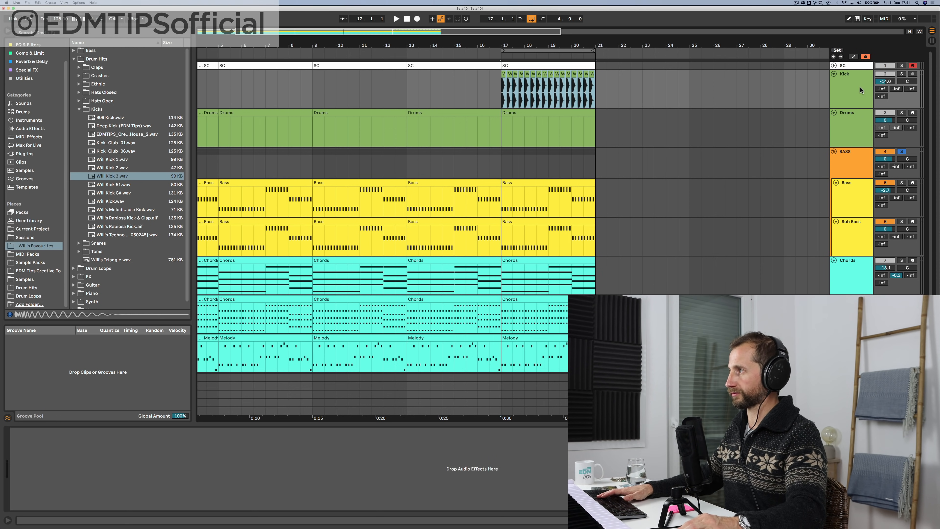
click(901, 73)
key(space)
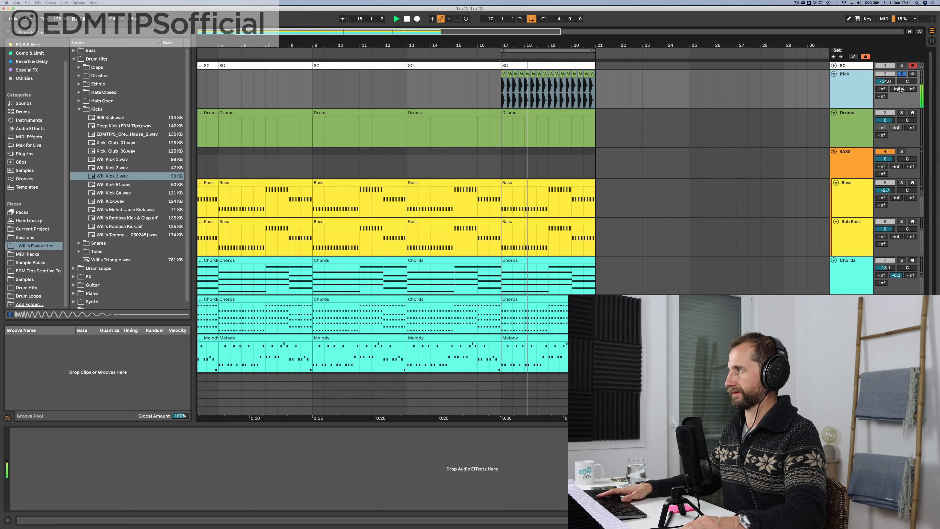
key(space)
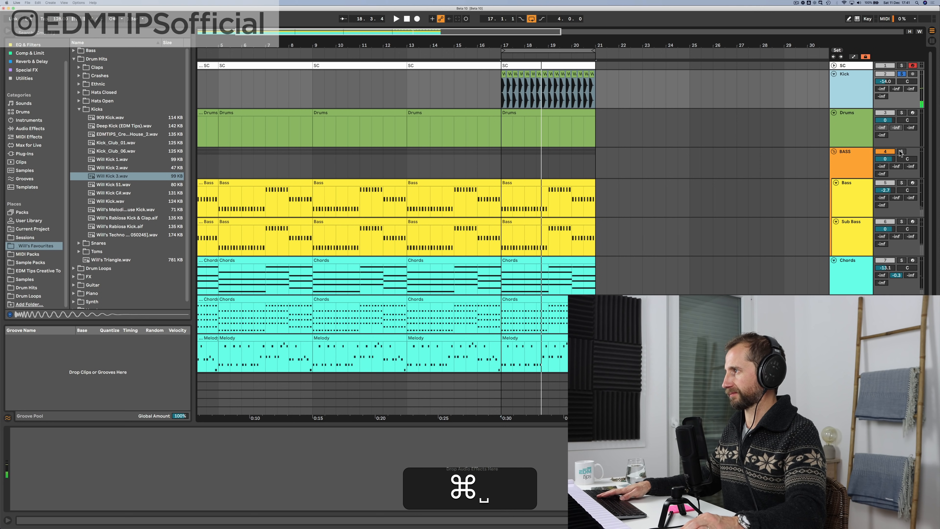
Step: Solo the BASS group alongside the kick, balance BASS at -1.5 dB, Bass at -12.7 dB and Sub Bass at -0.6 dB during playback, and save
super+click(901, 152)
key(space)
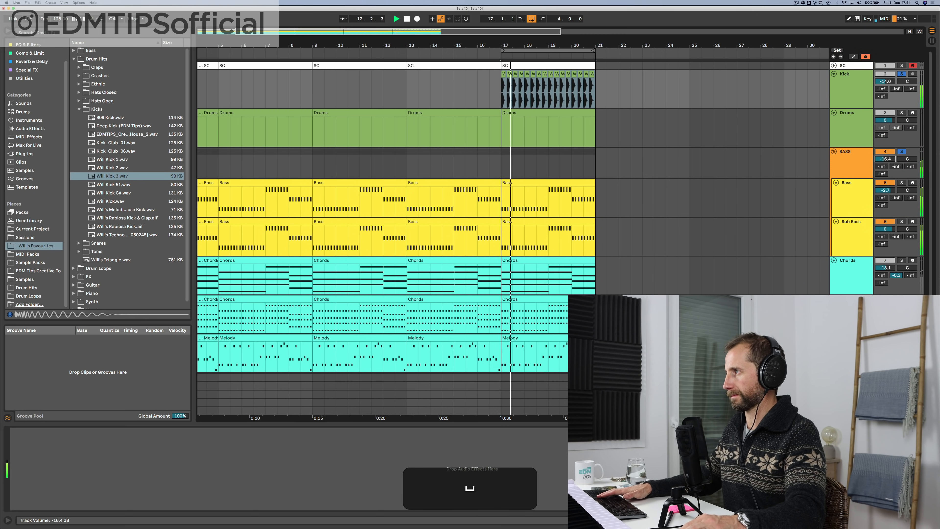
drag(885, 190, 885, 204)
drag(885, 159, 885, 143)
drag(885, 190, 885, 194)
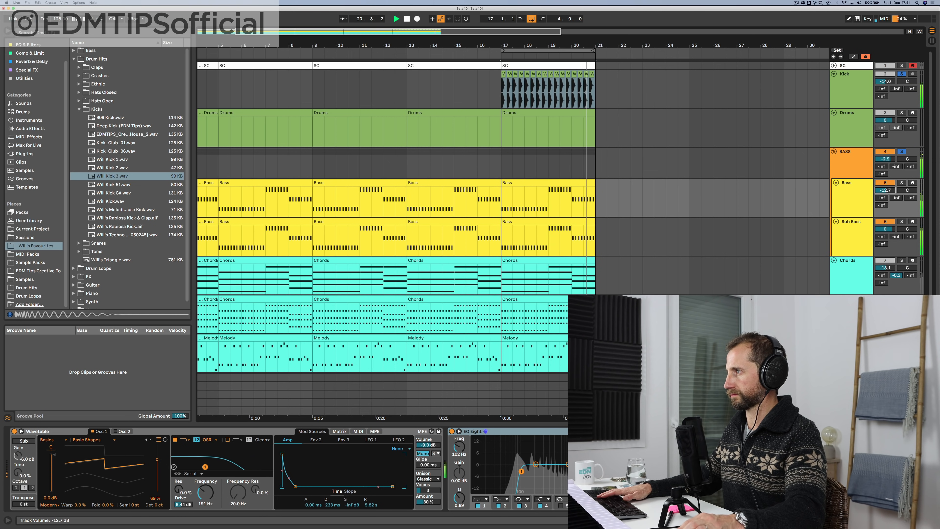
drag(886, 158, 885, 156)
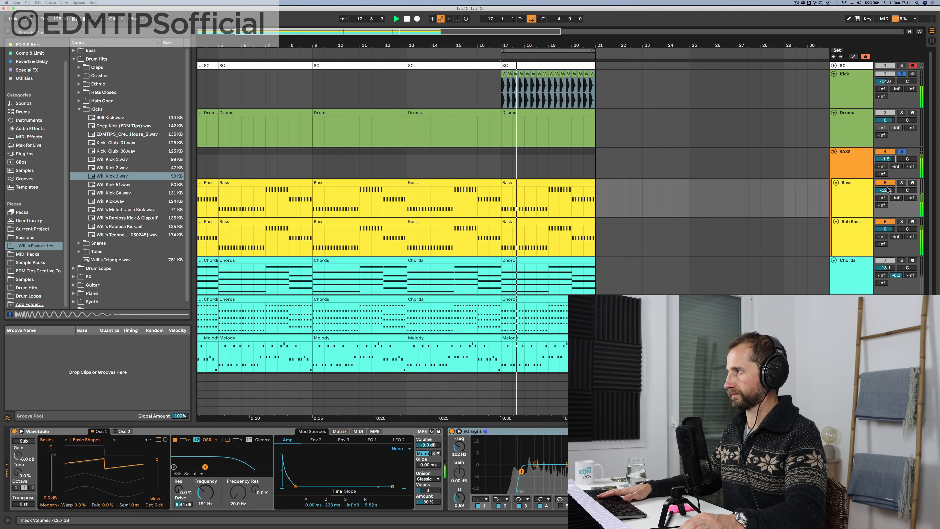
drag(885, 229, 885, 230)
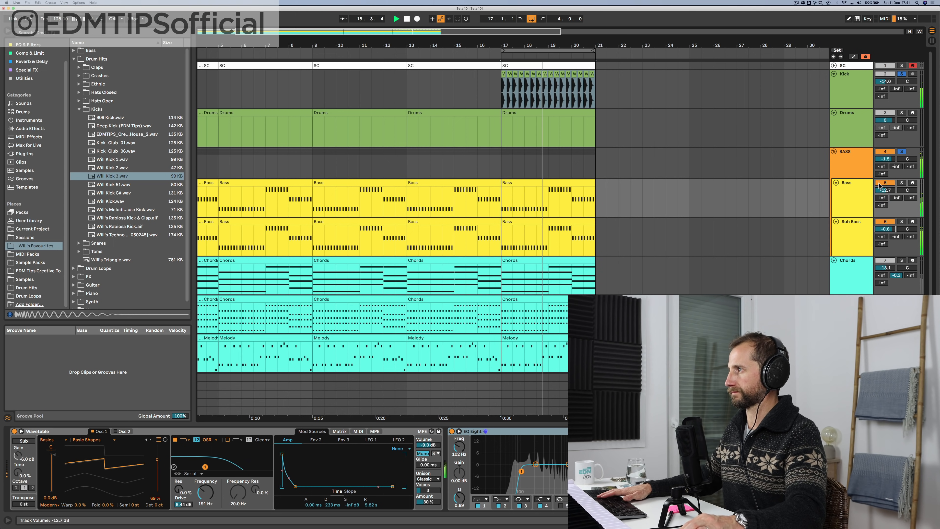
click(850, 166)
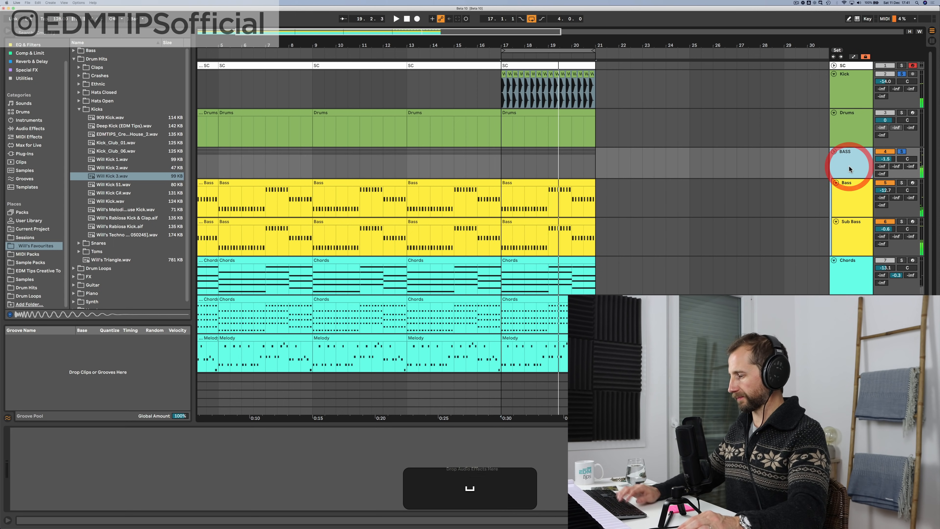
key(super+s)
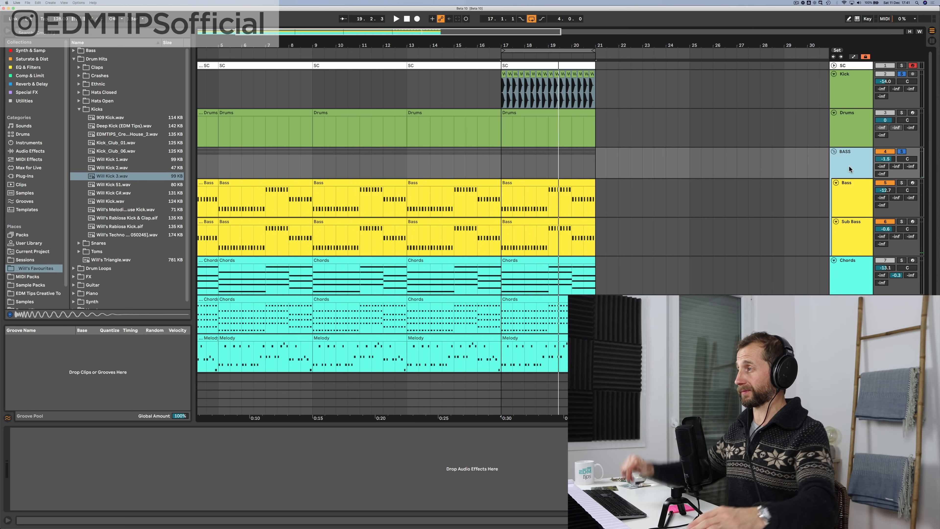
Step: Add a Compressor to the BASS group with its sidechain section expanded and rename the device as Pump COMP
click(851, 66)
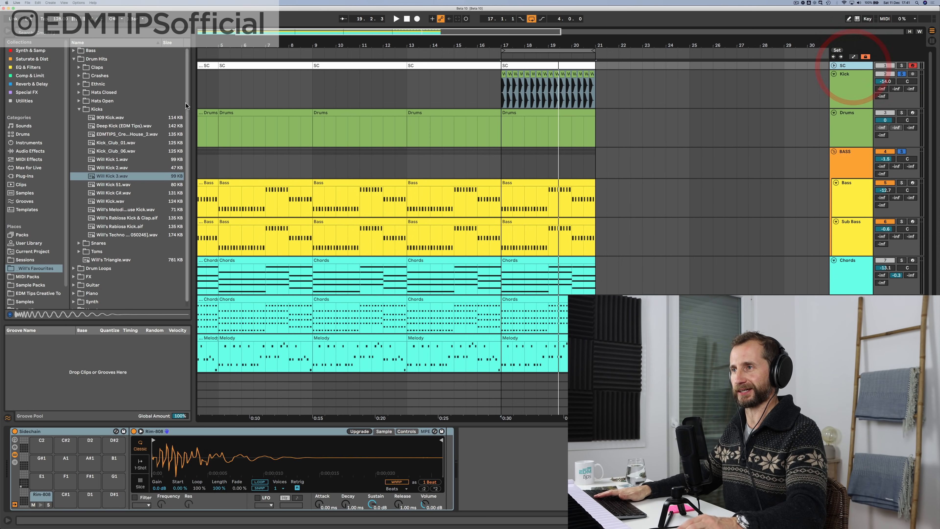
click(24, 76)
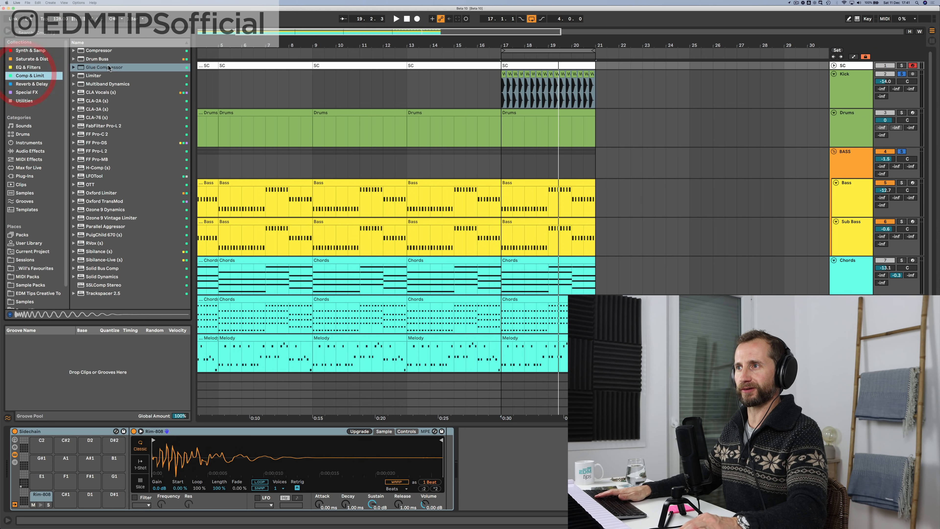
click(98, 53)
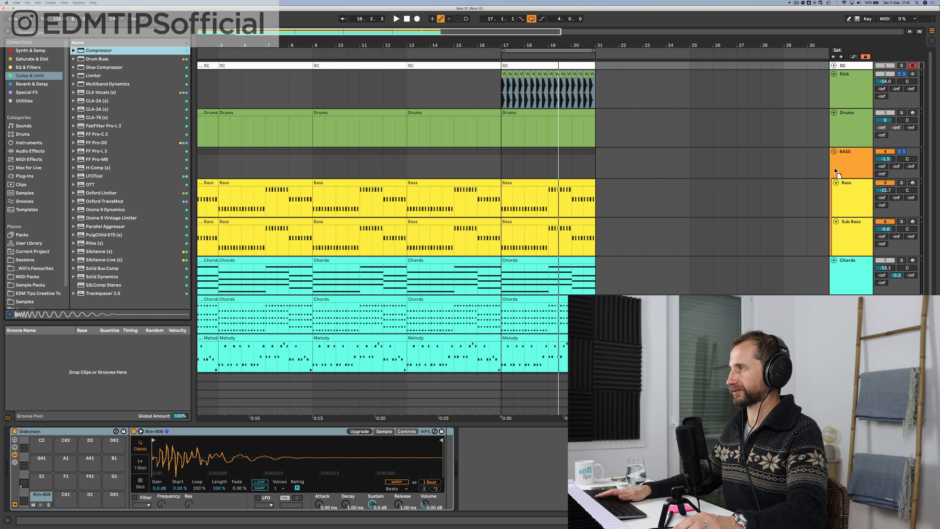
drag(846, 165, 846, 163)
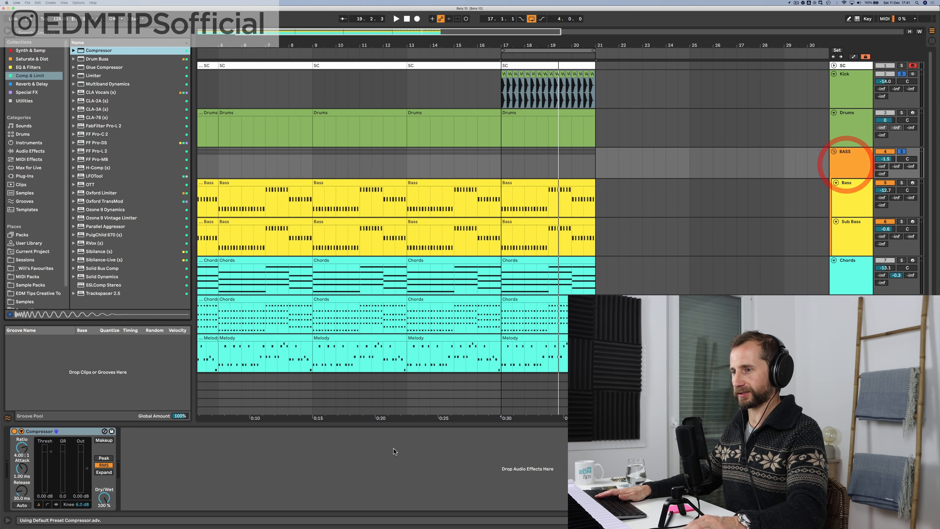
click(21, 432)
key(super+shift+r)
text(Pump COMP)
key(shift+Return)
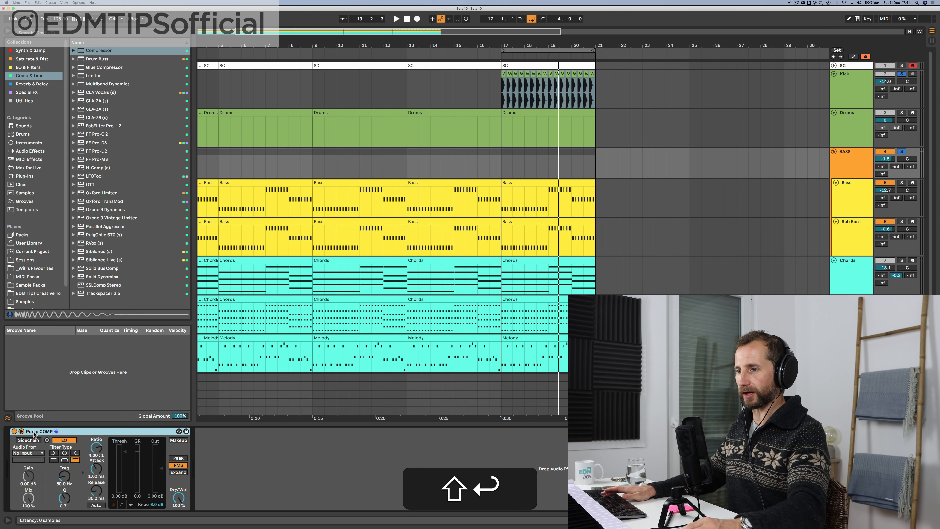
Step: Enable sidechaining on the Pump COMP compressor and set its audio source to the SC track
click(29, 441)
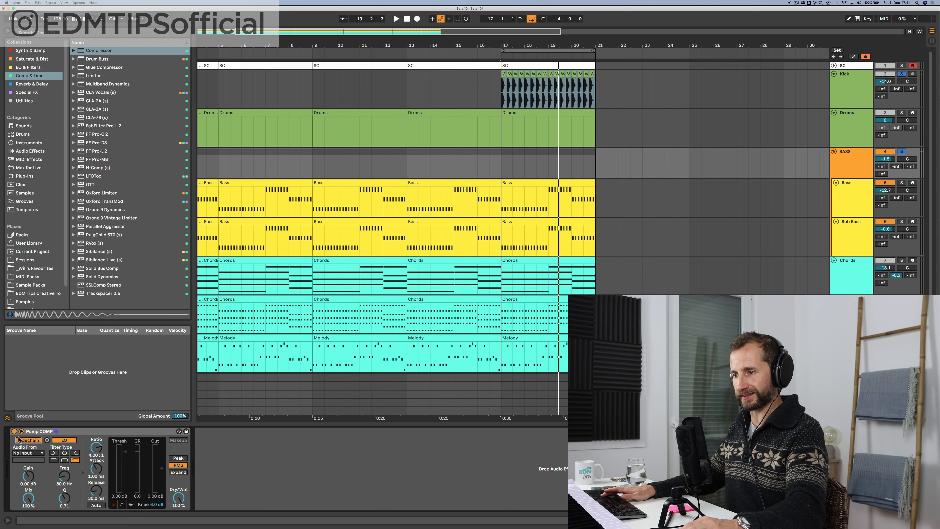
click(27, 452)
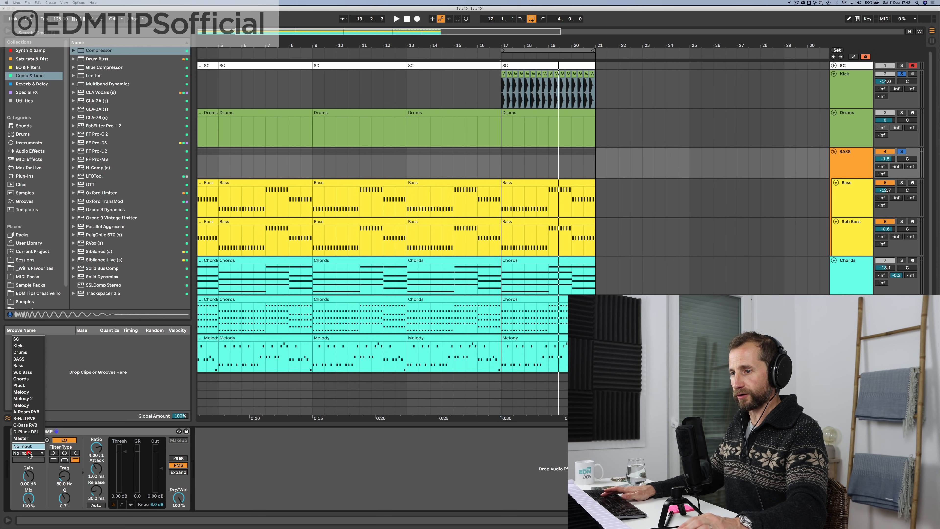
click(20, 338)
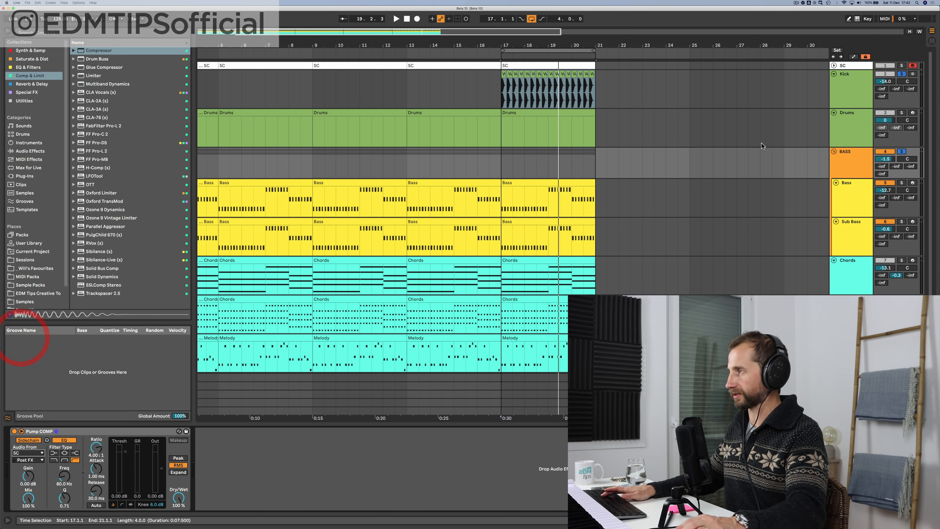
Step: Unfold the SC track and check its output routing among the tracks' input and output settings
click(834, 66)
click(836, 71)
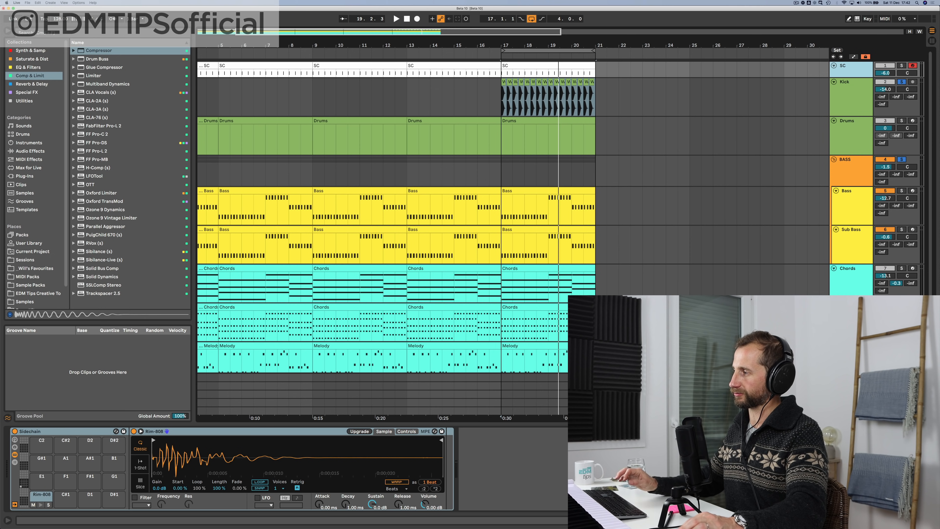
key(super+alt+i)
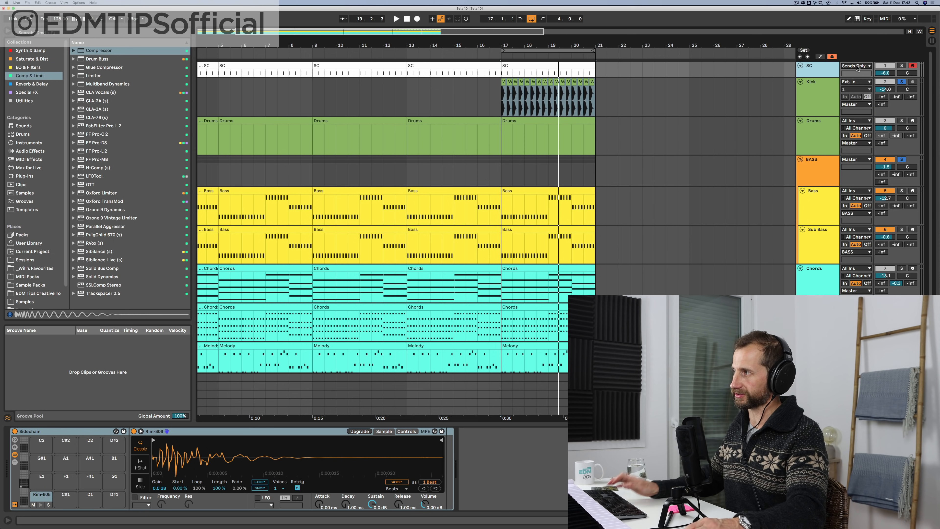
key(super+alt+i)
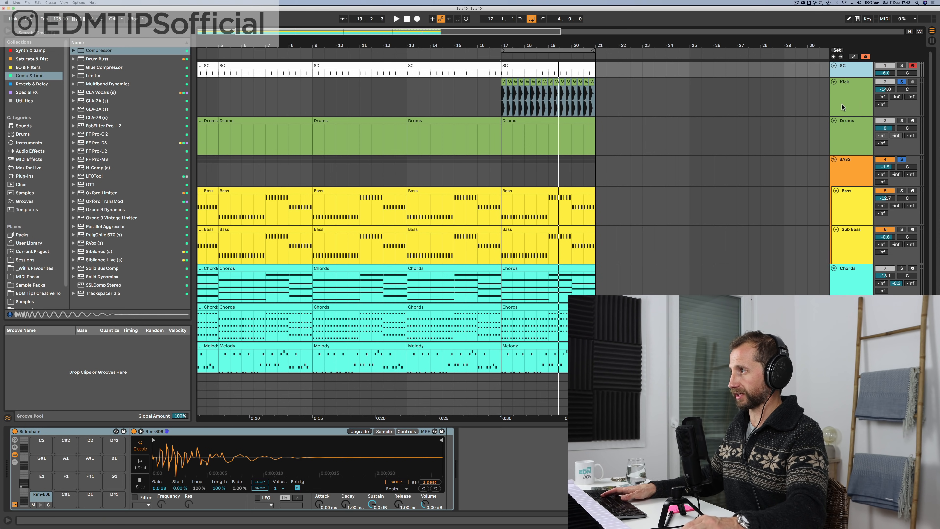
click(849, 97)
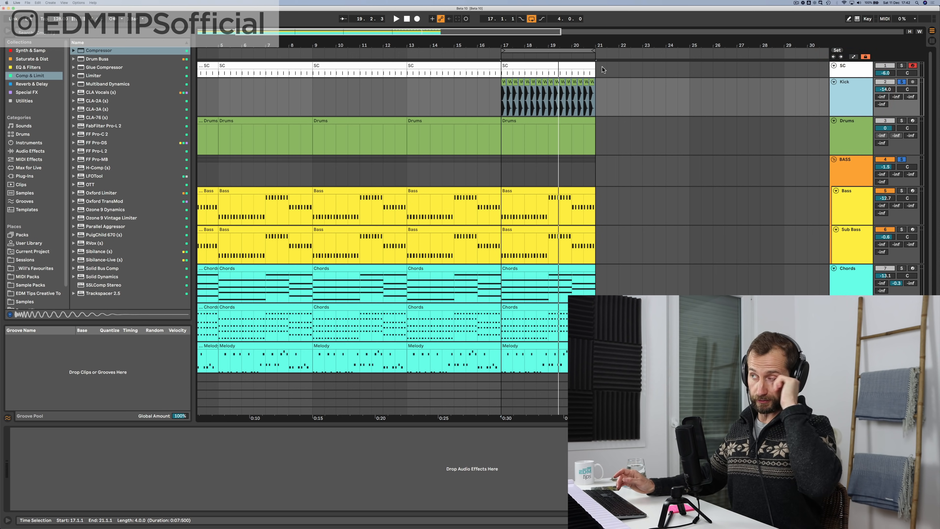
Step: Adjust the BASS group's Pump COMP during playback to attack 0.01 ms, release 22.2 ms, ratio about 3.2:1 and threshold -61.5 dB
drag(533, 49, 510, 47)
click(850, 178)
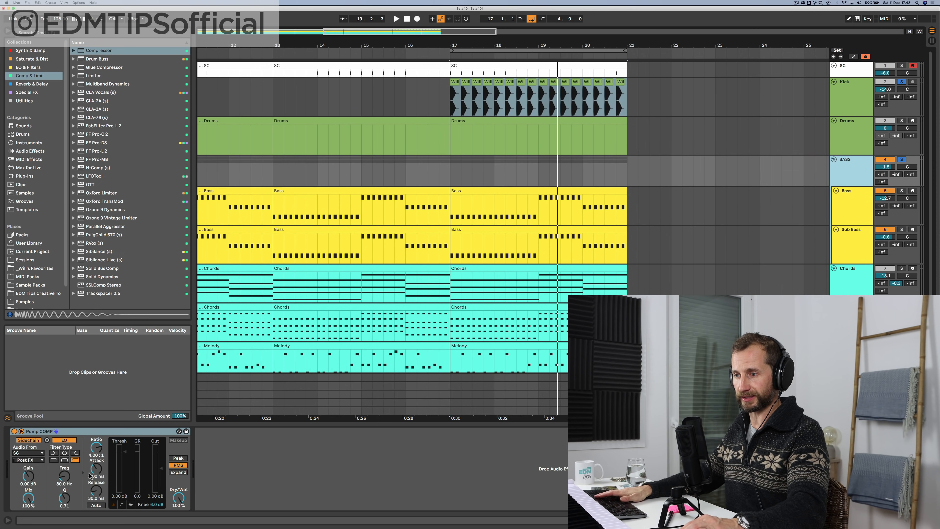
drag(96, 469, 96, 485)
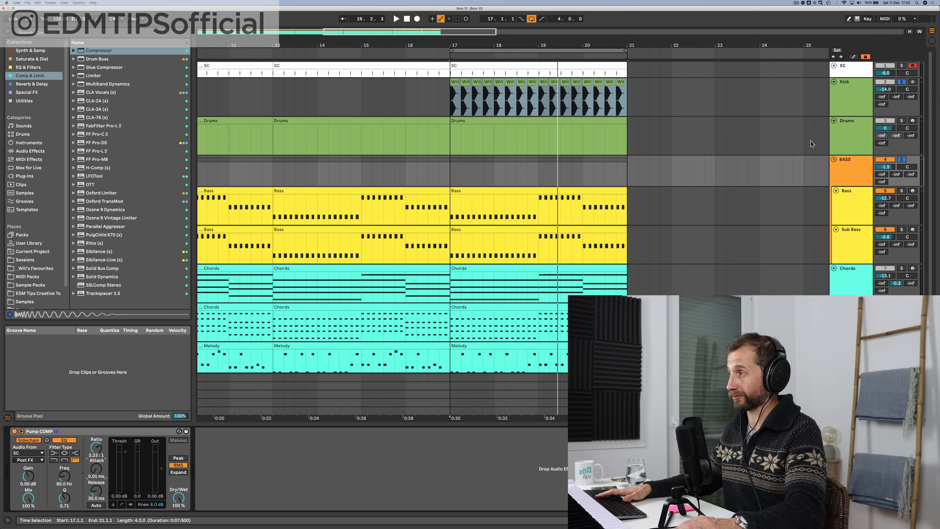
key(space)
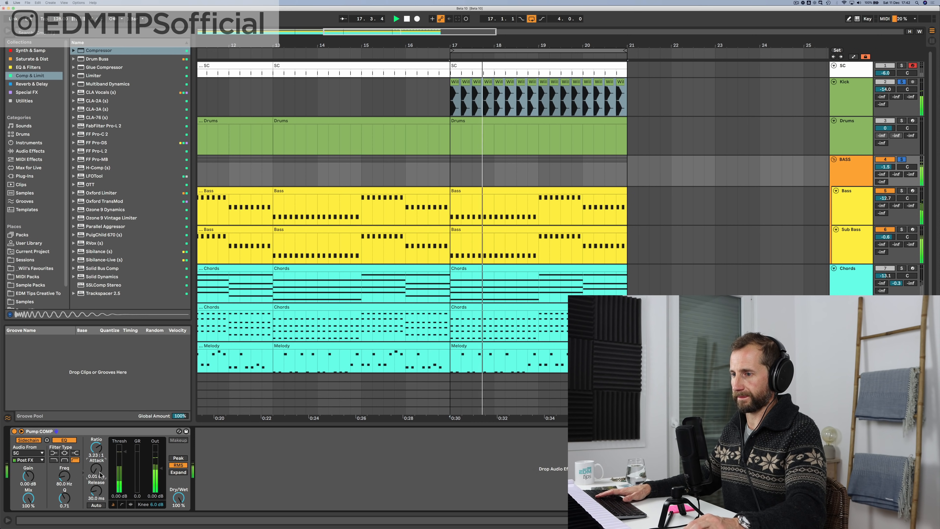
drag(121, 463, 96, 500)
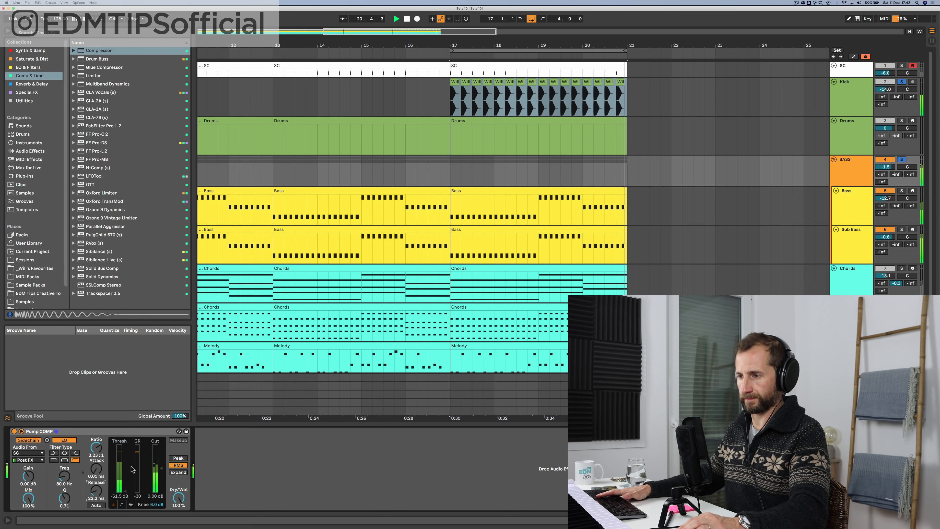
click(850, 208)
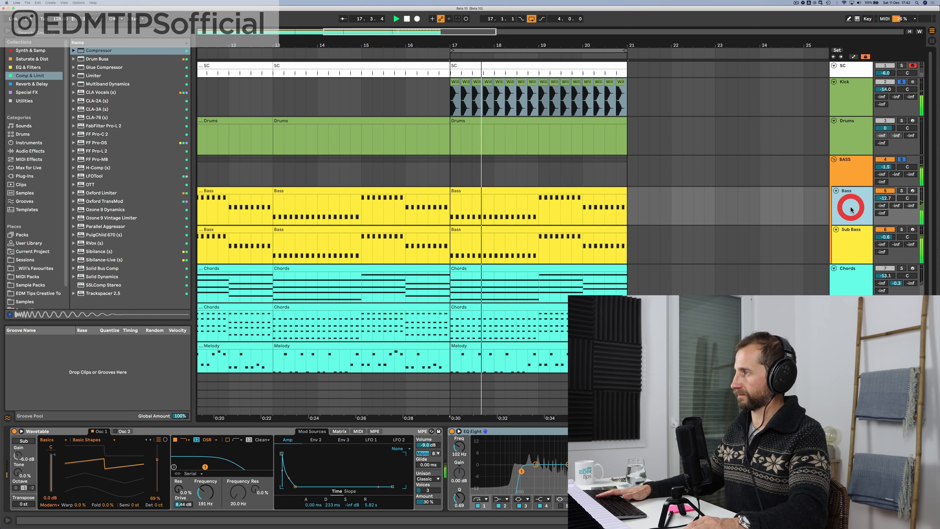
click(846, 233)
key(space)
Step: Copy Pump COMP from the BASS group, unsolo the group and paste the compressor after Wavetable on the Pluck track during solo playback
click(861, 177)
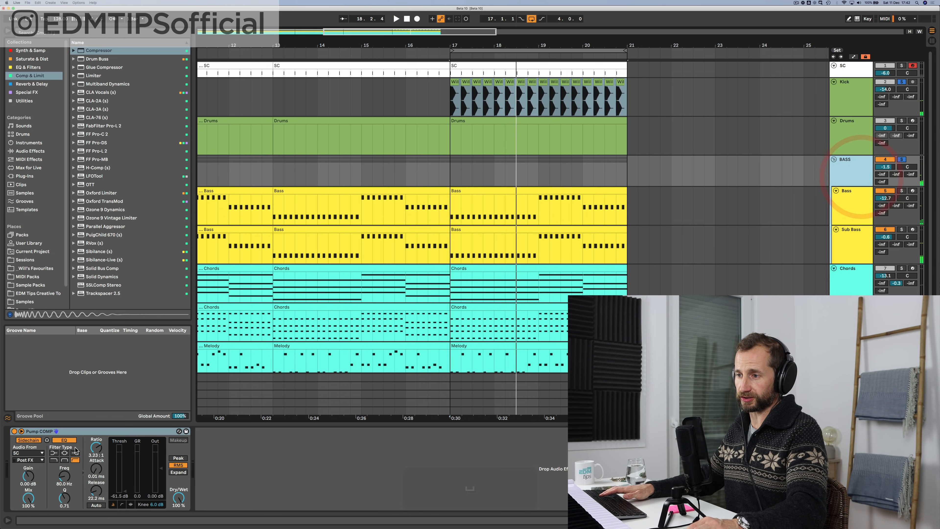
click(84, 432)
key(super+c)
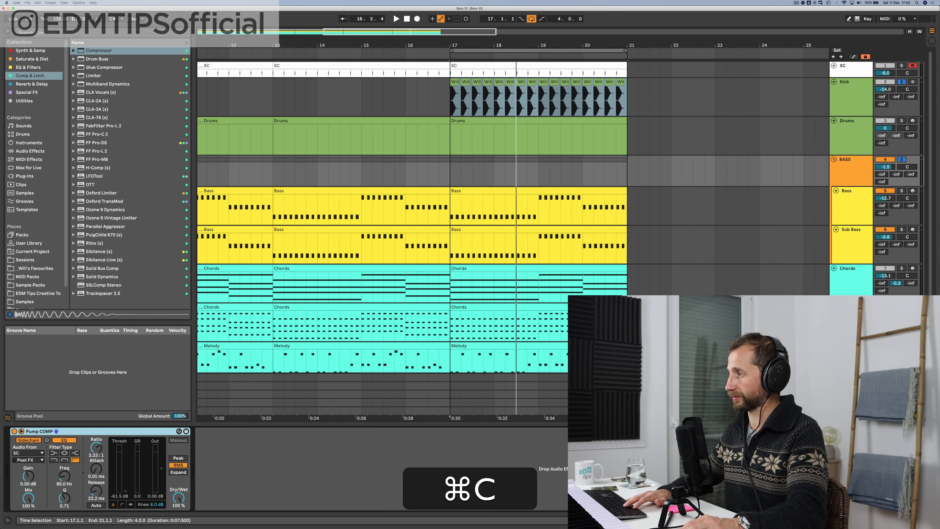
click(902, 160)
click(856, 301)
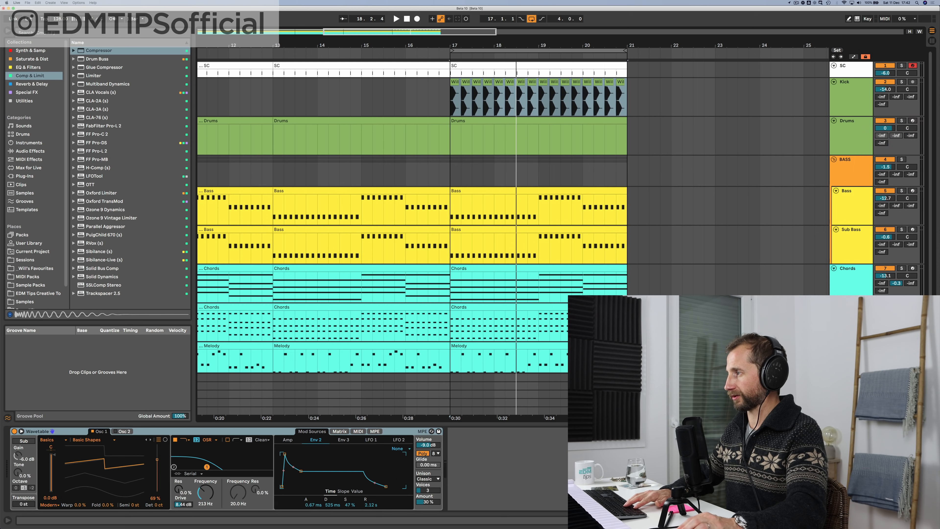
key(space)
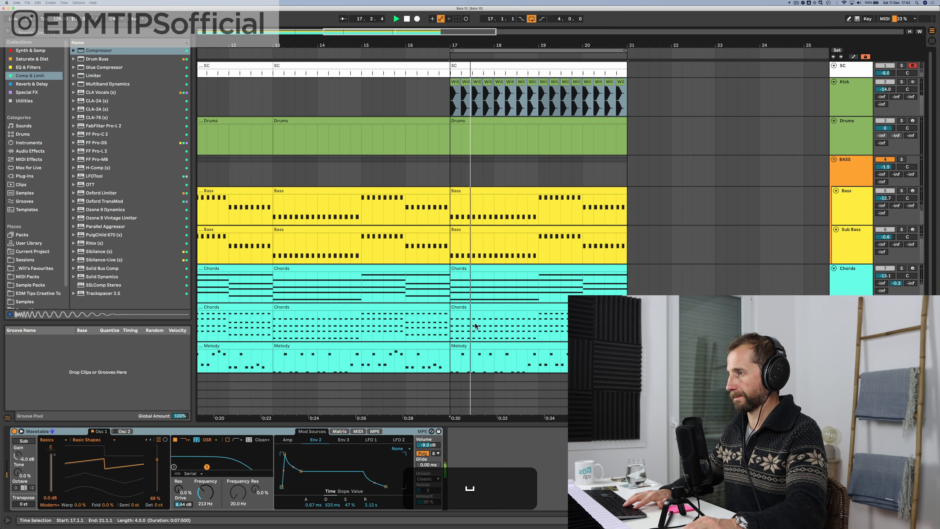
click(555, 481)
key(super+v)
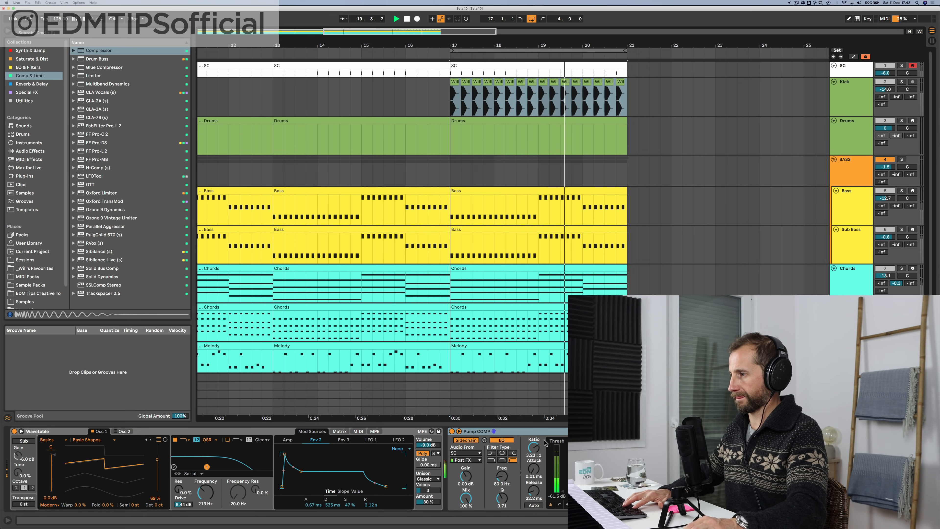
Step: Try a 2.00:1 ratio on the Pluck track's Pump COMP
drag(533, 447, 534, 458)
key(space)
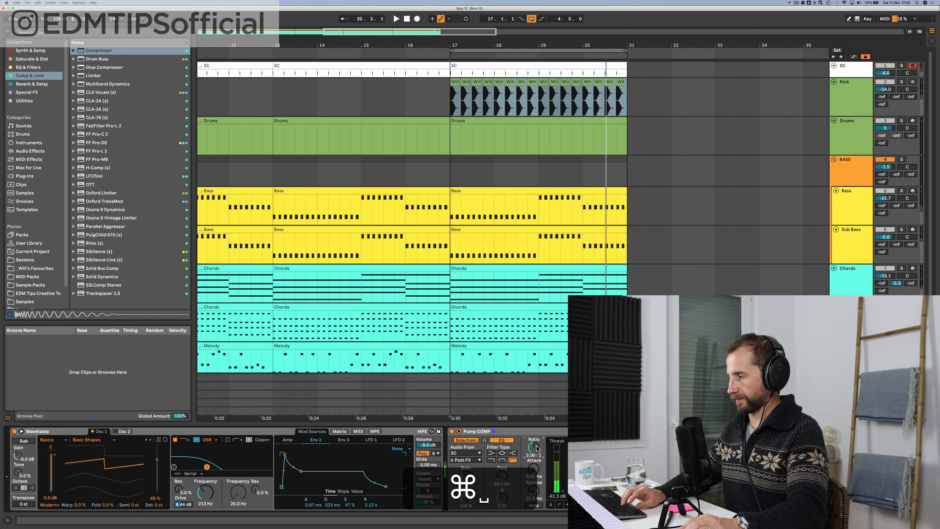
key(space)
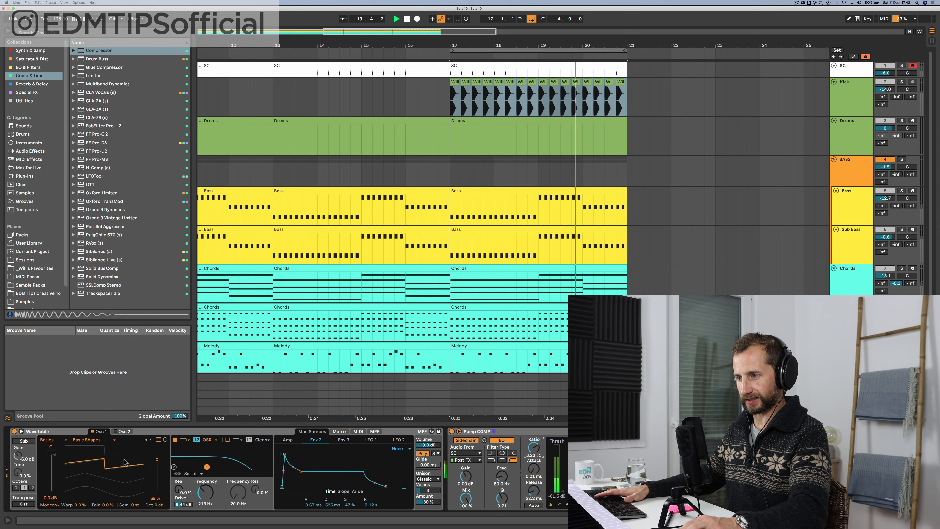
Step: Lower the Osc 1 gain in Pluck's Wavetable to -6.8 dB, then unsolo the Pluck track and stop playback
drag(55, 459, 55, 479)
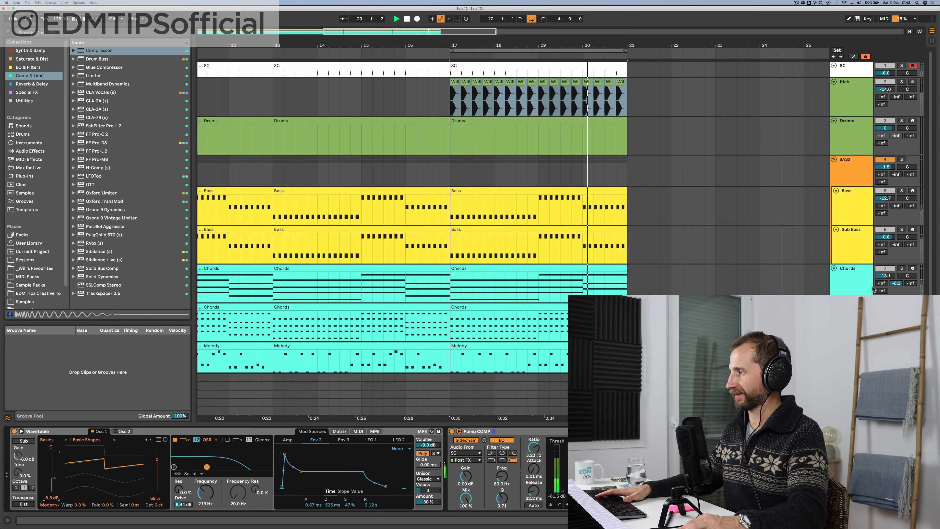
click(902, 308)
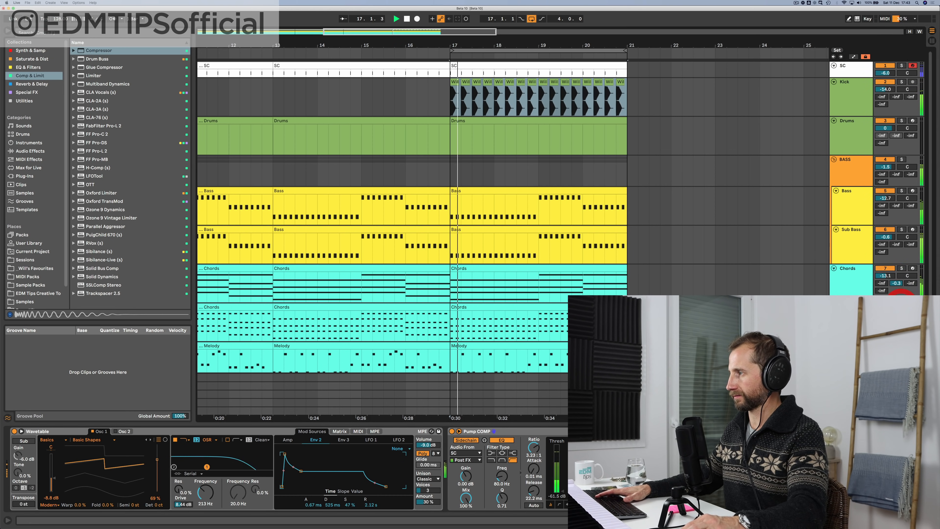
key(space)
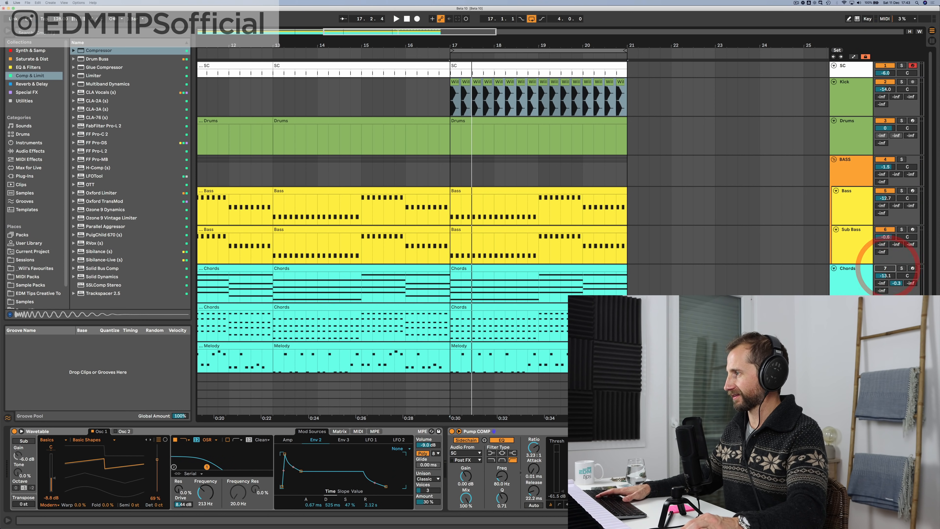
Step: Mute the Chords, Melody and Melody 2 tracks and play the loop with Pluck, bass and kick
scroll(561, 179, down, 3)
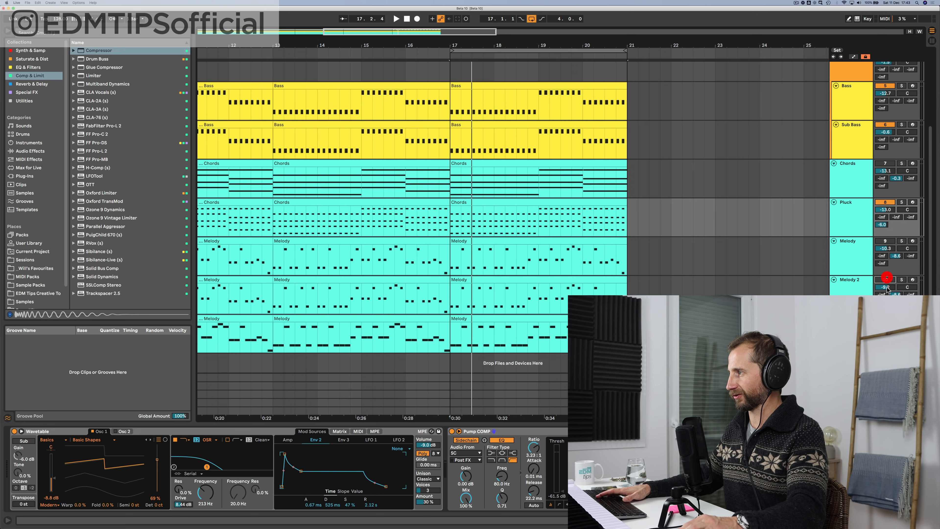
scroll(800, 293, up, 3)
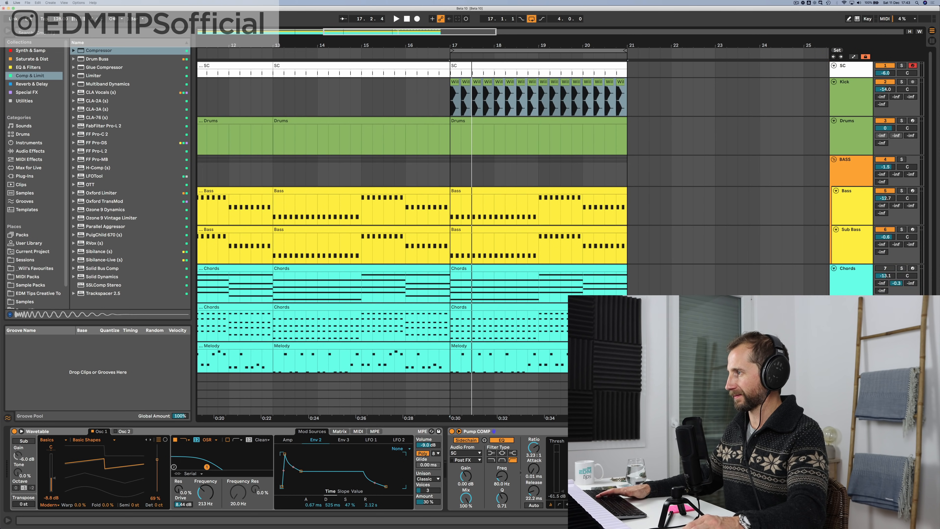
key(space)
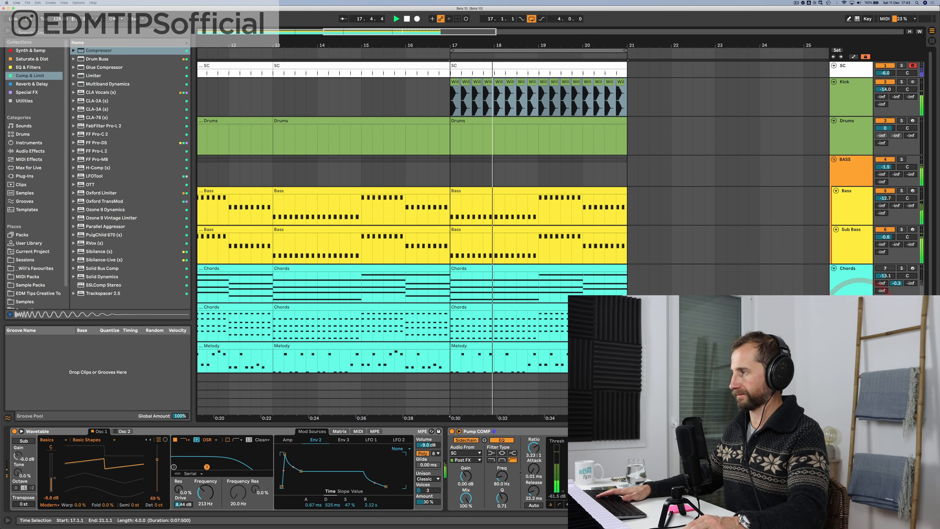
Step: Raise the Bass track's volume to -11.1 dB while the loop plays
click(861, 198)
click(887, 191)
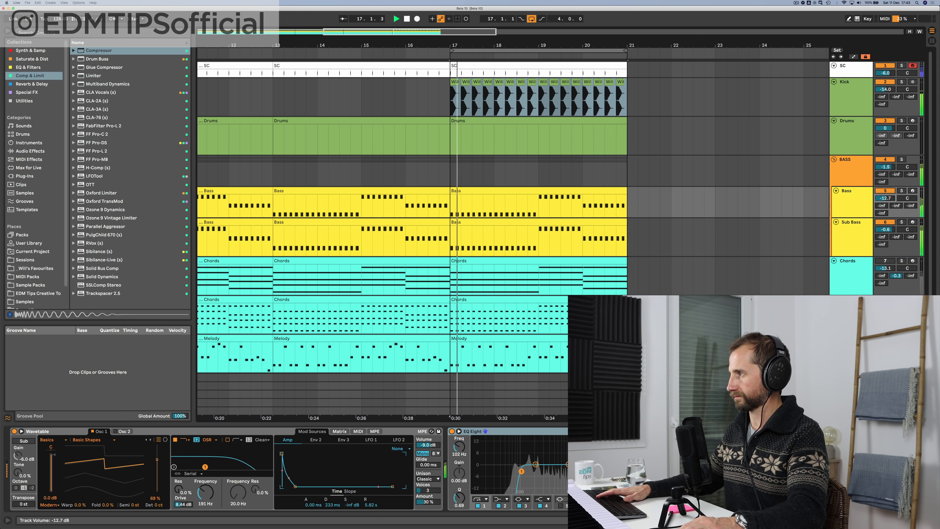
click(865, 204)
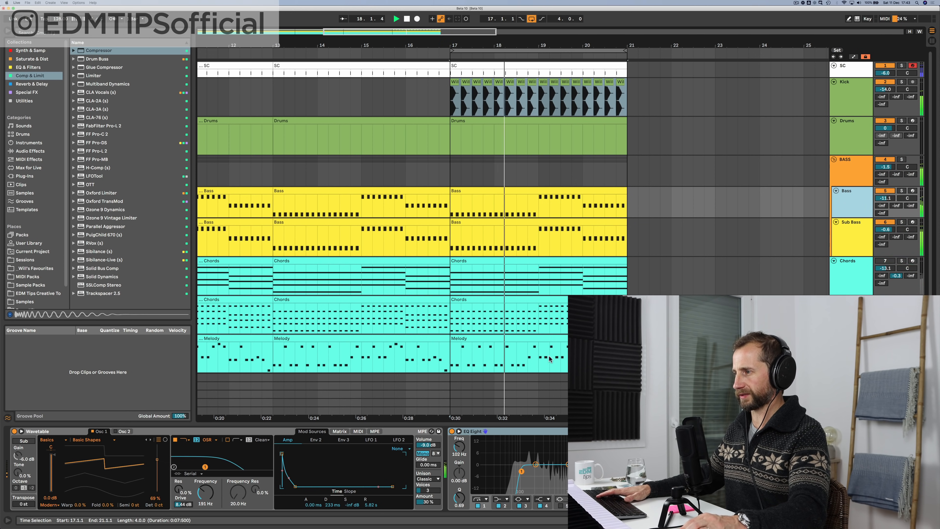
Step: Insert the Saturator preset A Bit Warmer between Wavetable and EQ Eight on the Bass track, compare it bypassed and fold the device
click(32, 58)
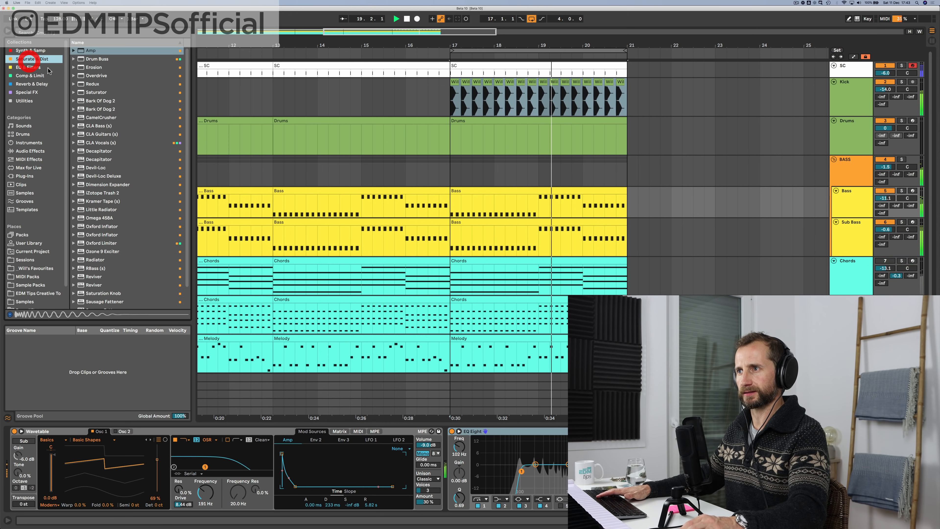
click(91, 92)
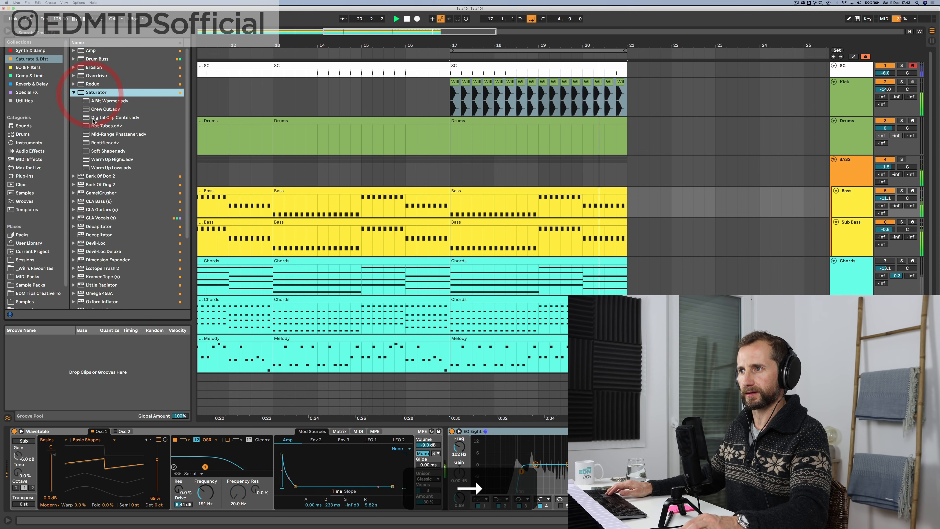
drag(97, 101, 452, 463)
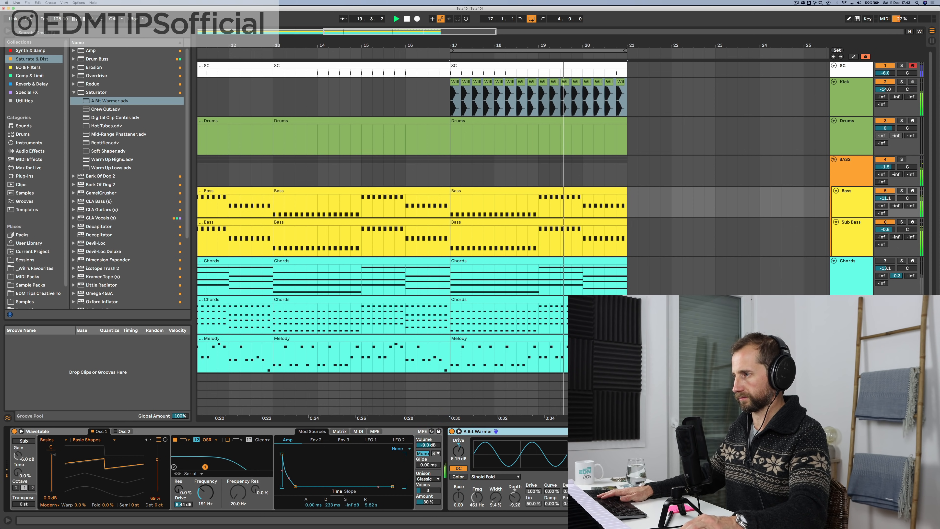
click(452, 431)
click(452, 431)
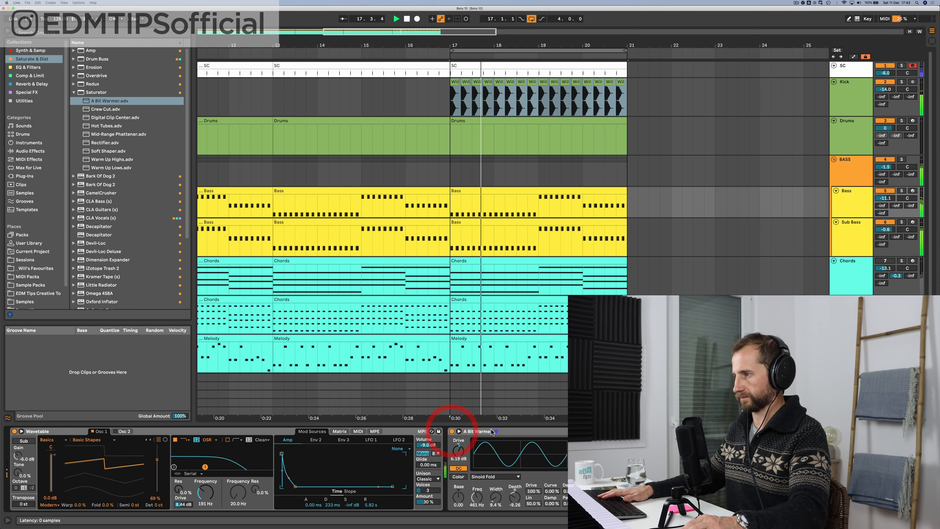
double_click(510, 431)
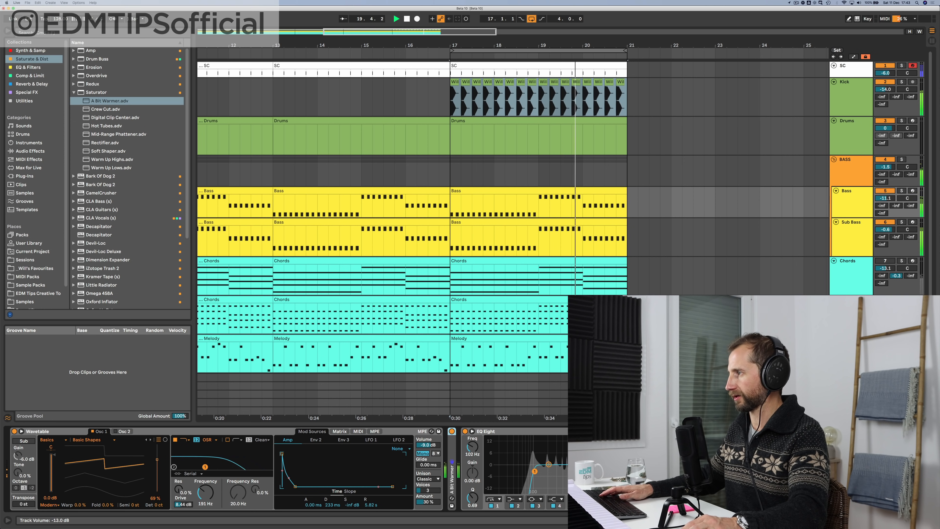
Step: Activate the Pluck track, paste the copied Pump COMP sidechain compressor onto the lowest Melody track, and restart playback
click(887, 298)
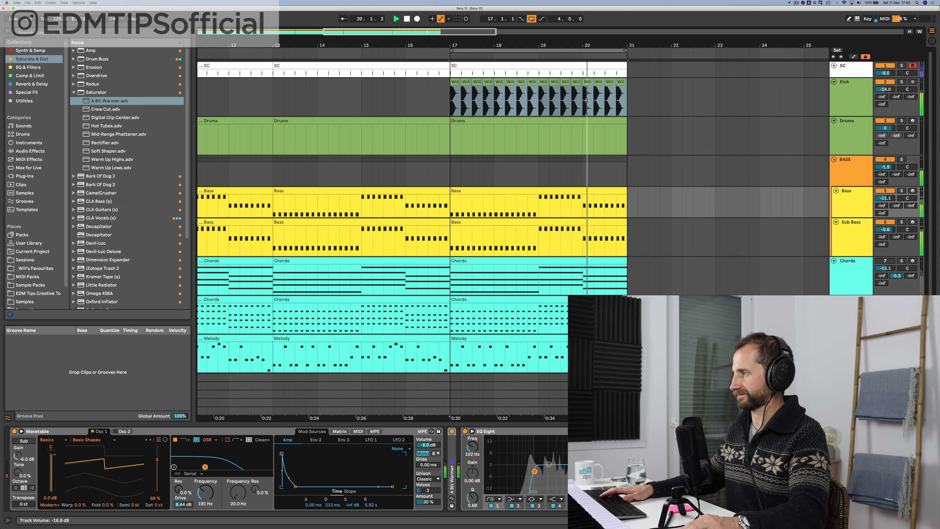
scroll(410, 222, down, 5)
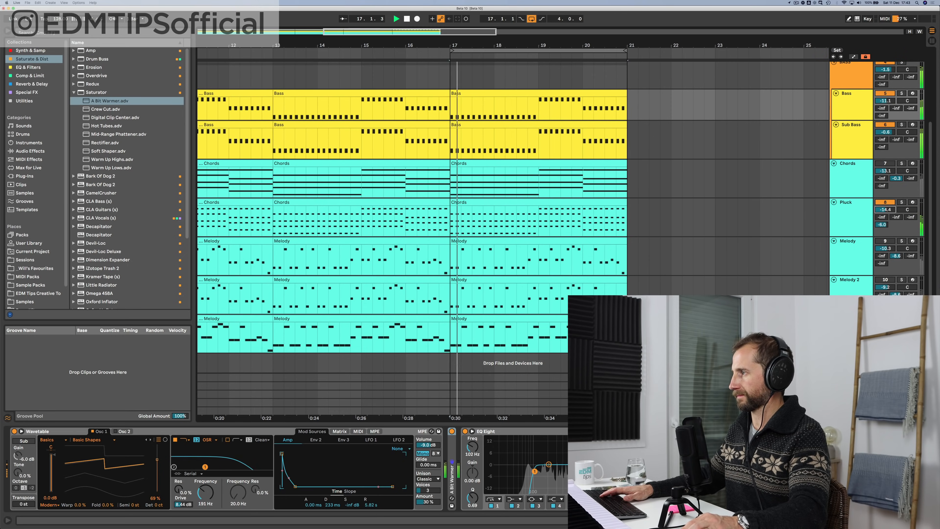
click(849, 319)
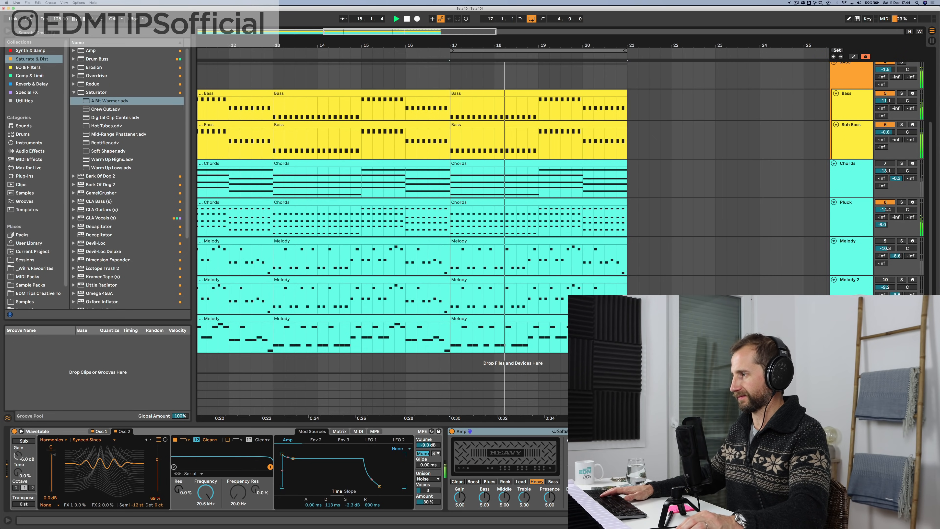
key(super+v)
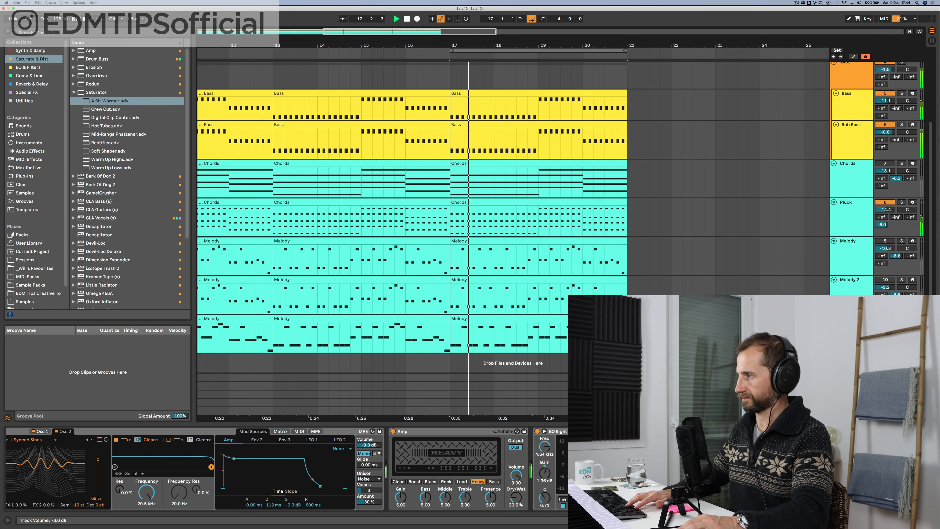
key(space)
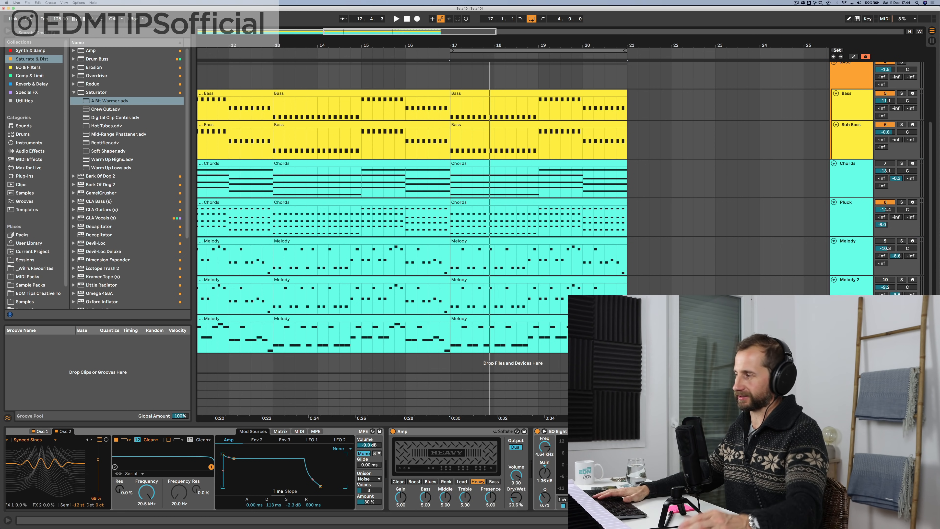
key(space)
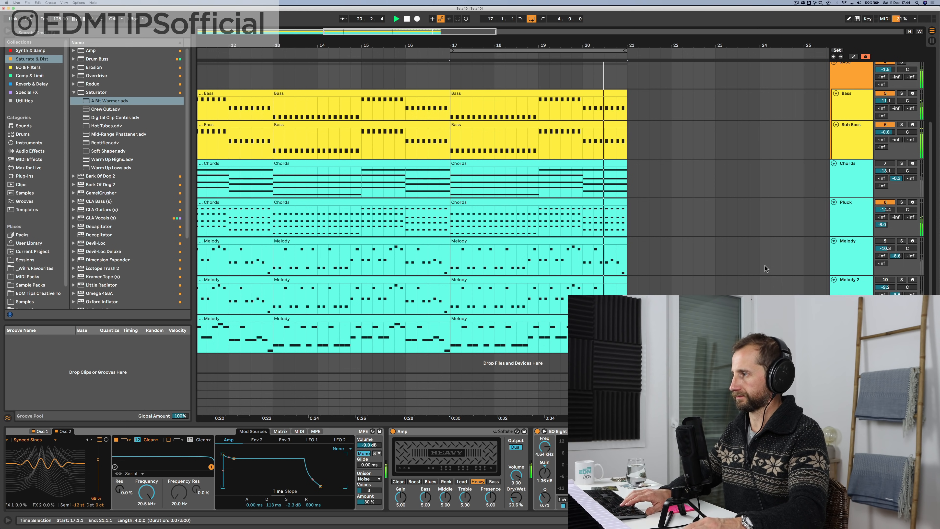
Step: Stop playback and paste the Pump COMP sidechain compressor at the end of the B Hall RVB return's effect chain
key(space)
key(Tab)
click(771, 56)
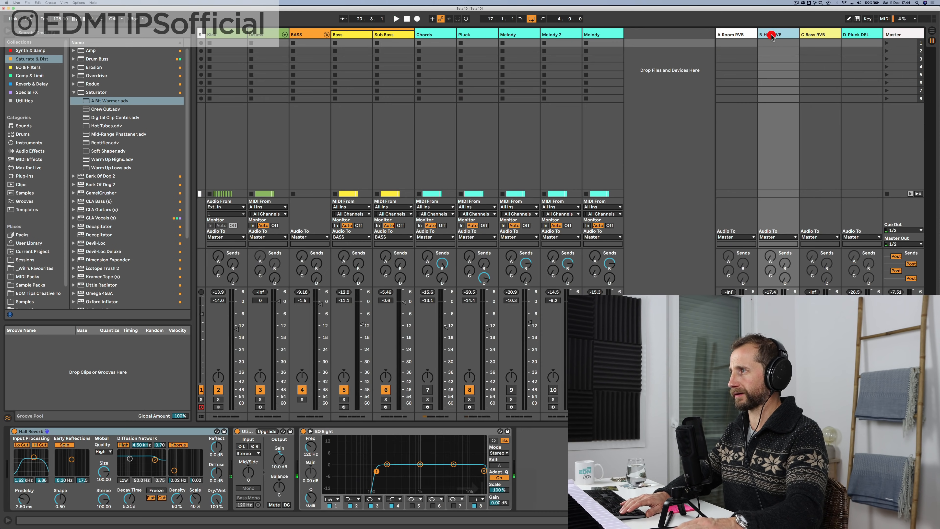
click(770, 37)
click(532, 459)
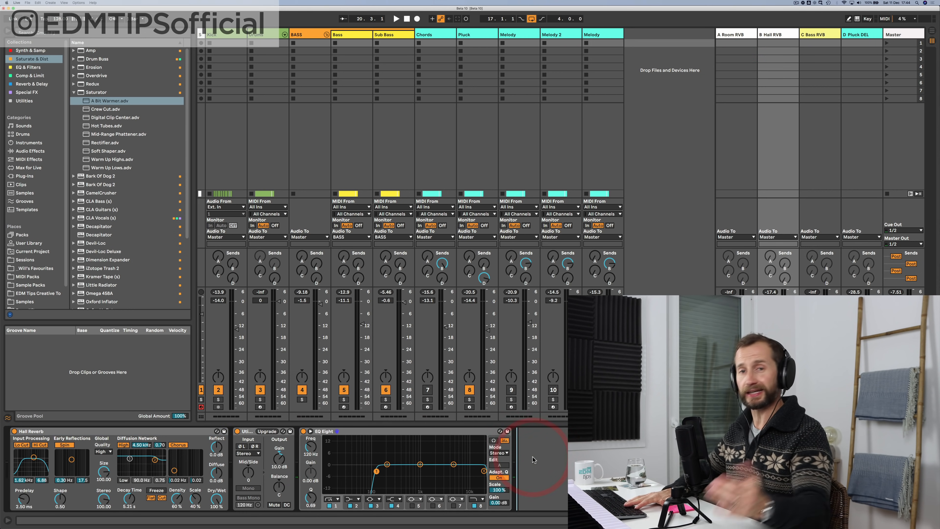
key(super+v)
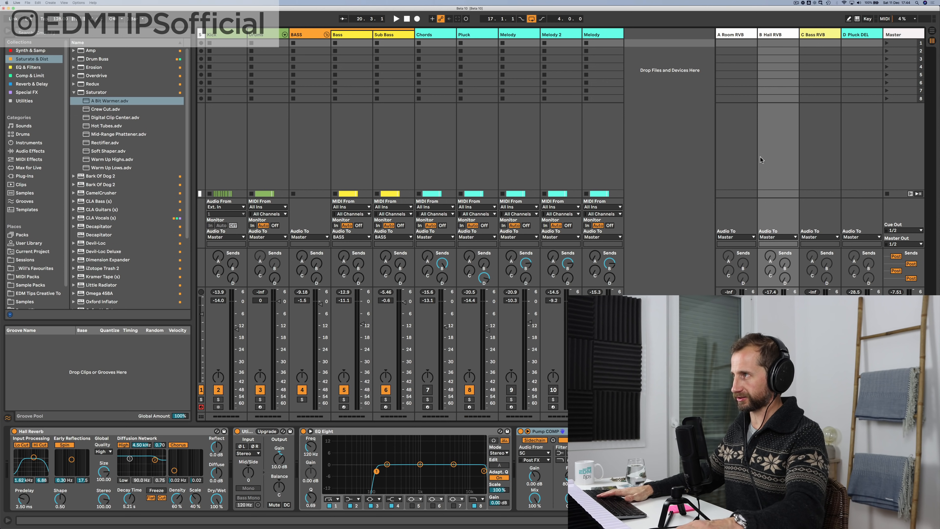
Step: Compare the hall reverb return during playback with its Pump COMP bypassed and enabled
click(521, 432)
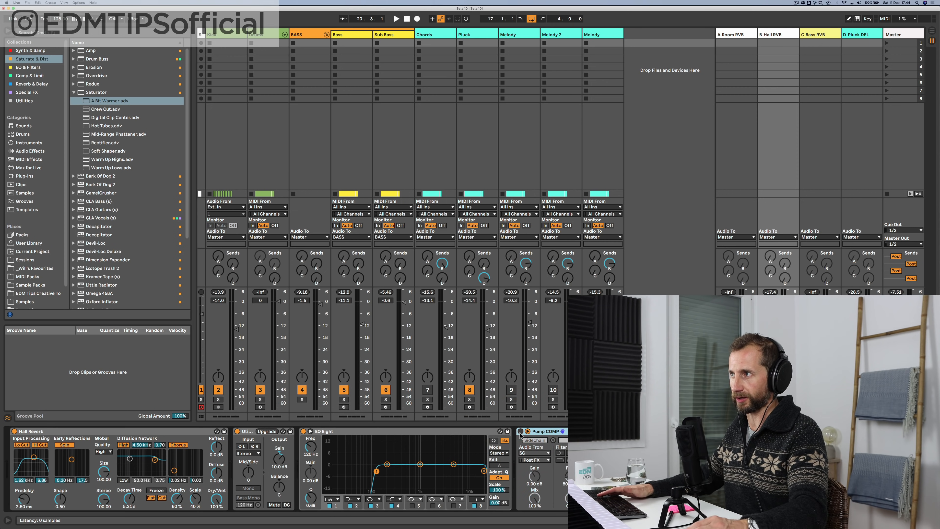
key(space)
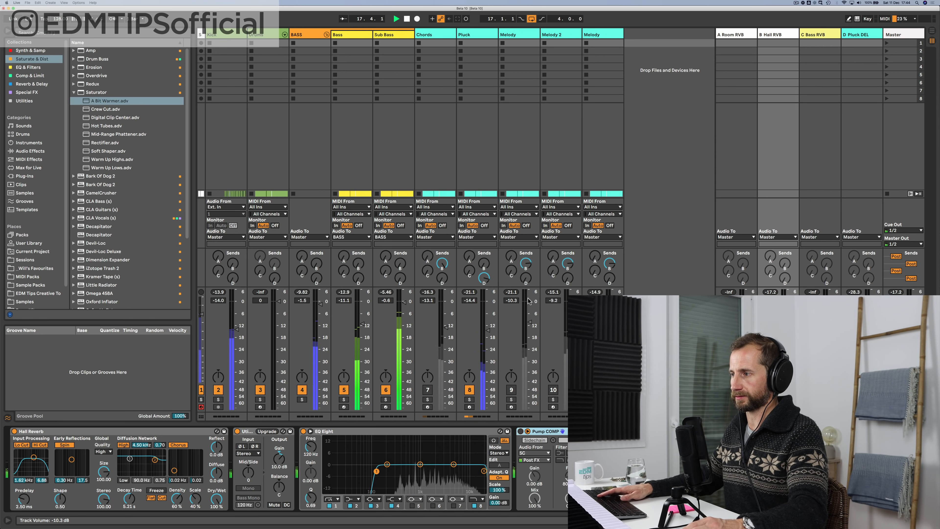
click(520, 431)
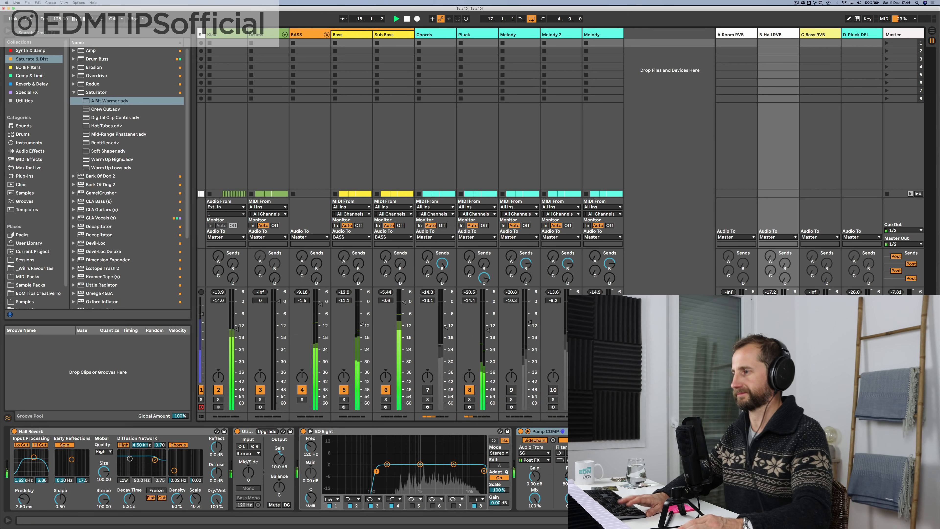
Step: Return to the arrangement, stop playback and group the Melody tracks together
key(Tab)
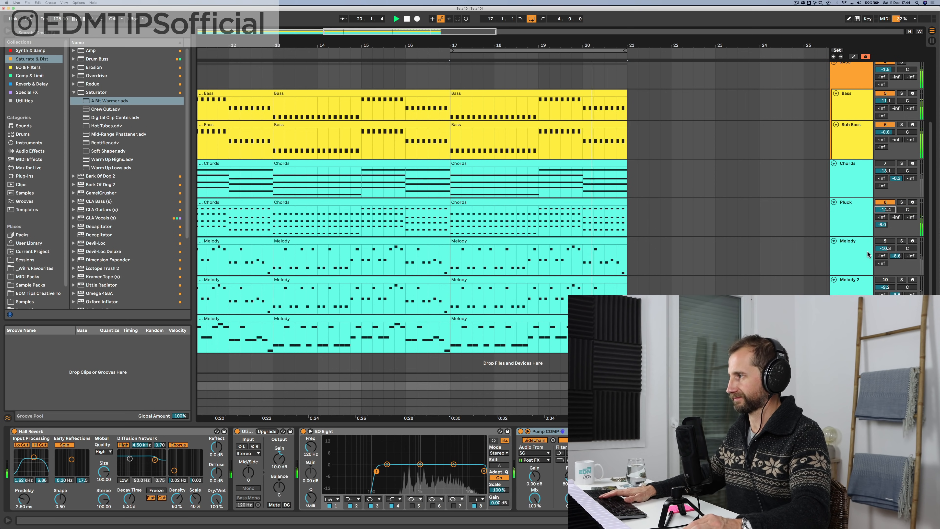
click(854, 288)
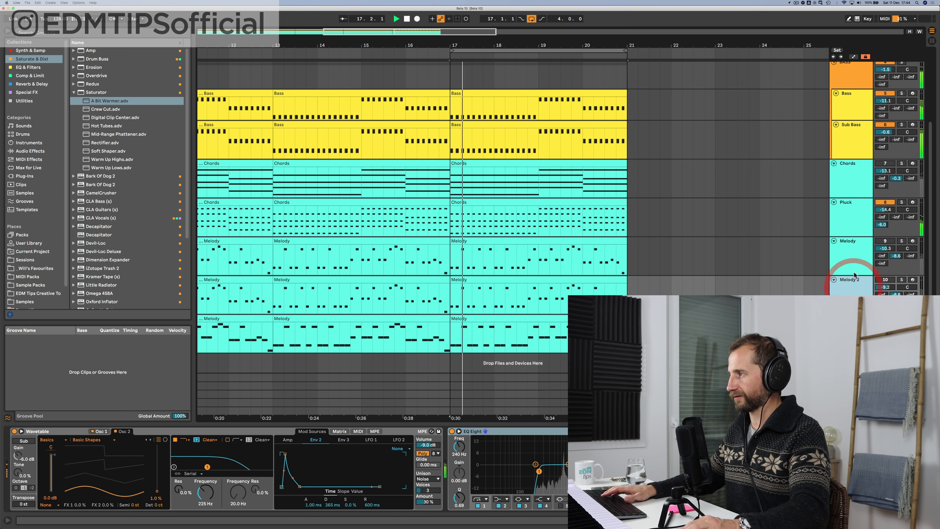
key(space)
click(850, 325)
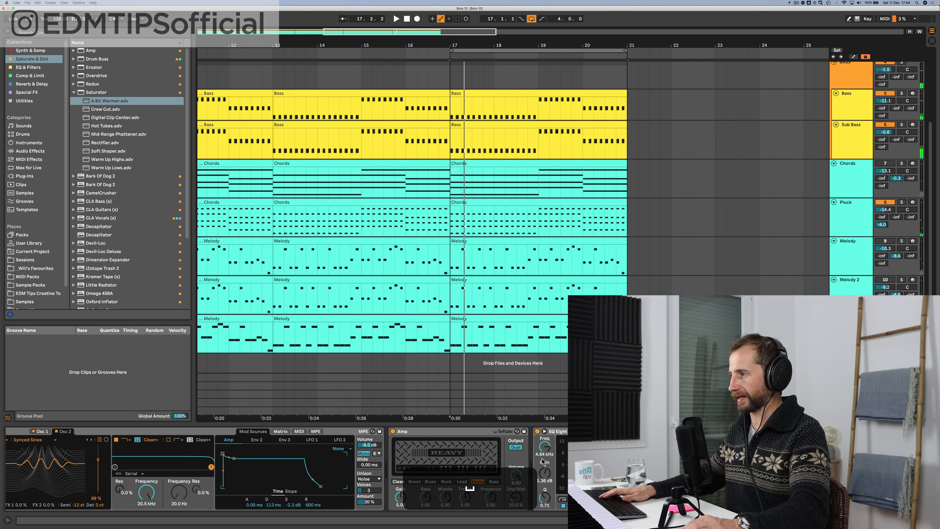
click(856, 243)
shift+click(845, 288)
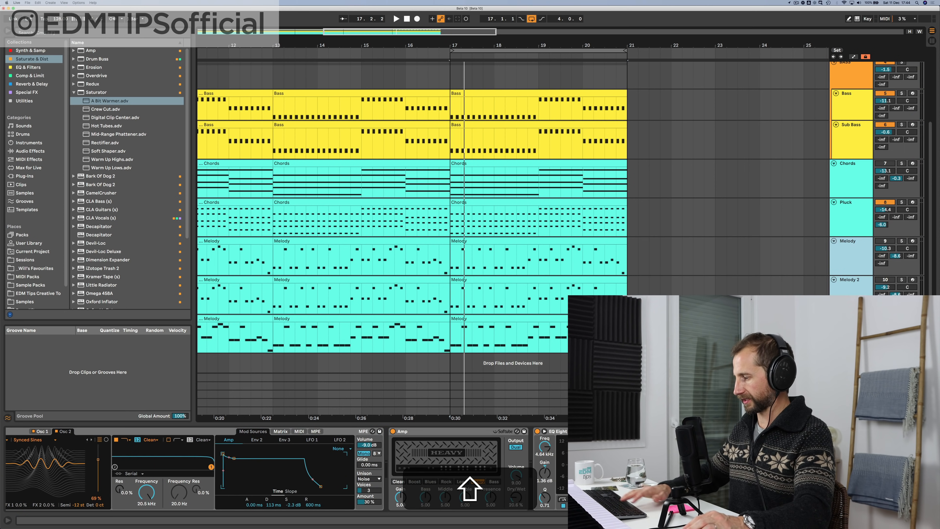
key(super+g)
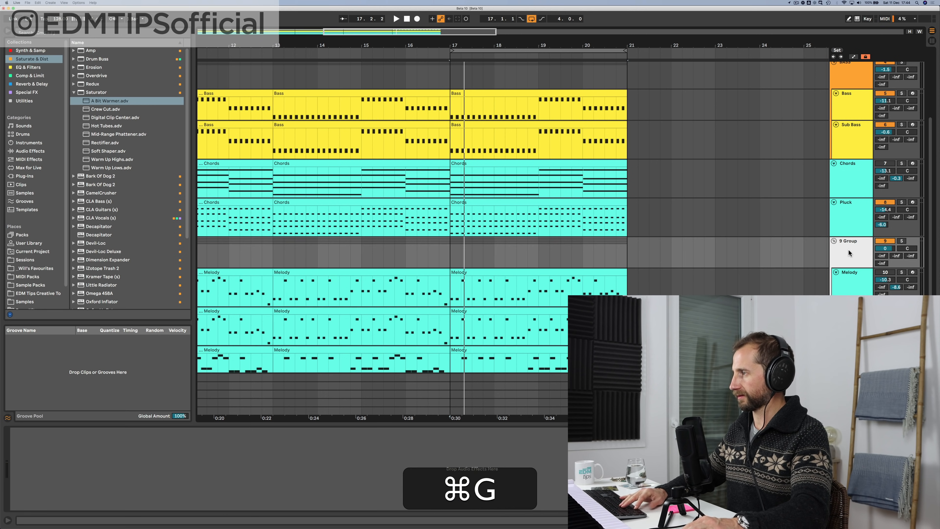
Step: Rename the new group track MELODY and colour it blue
key(shift+super+r)
text(MELODU)
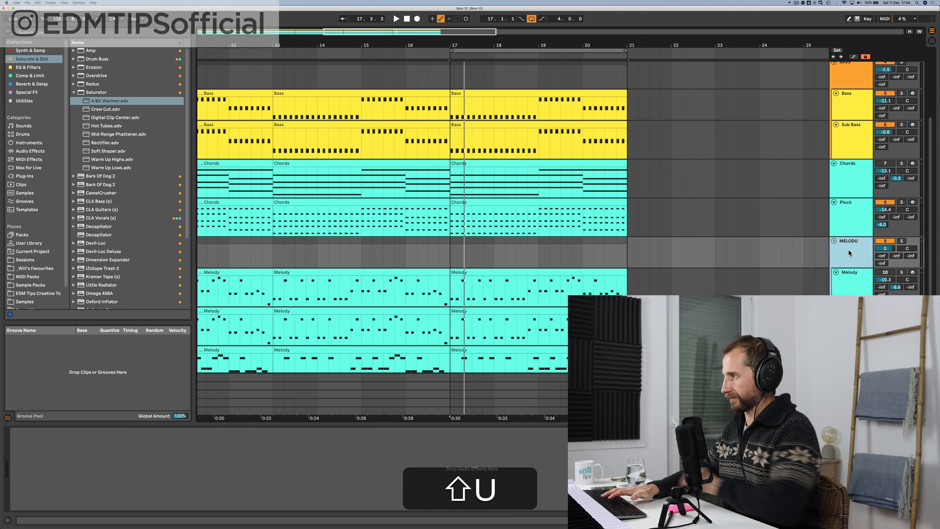
key(BackSpace)
text(Y)
key(Return)
right_click(848, 250)
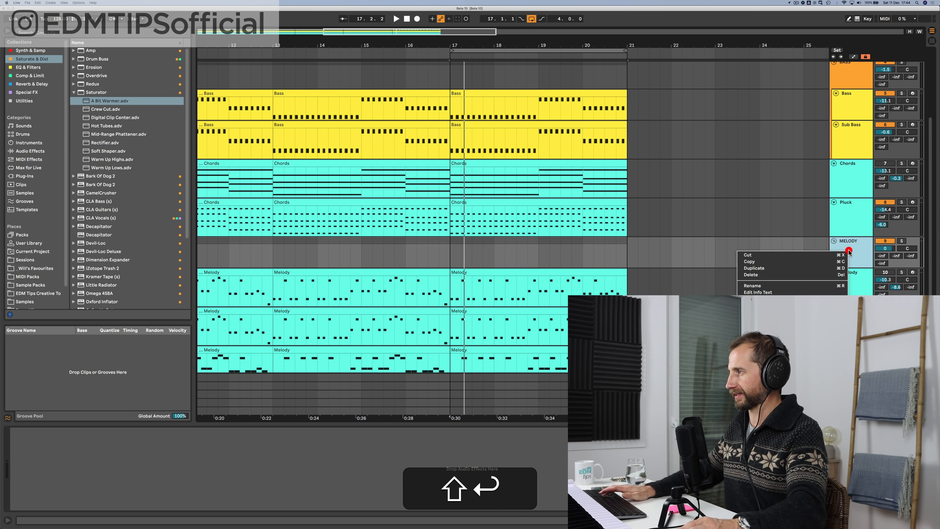
click(795, 386)
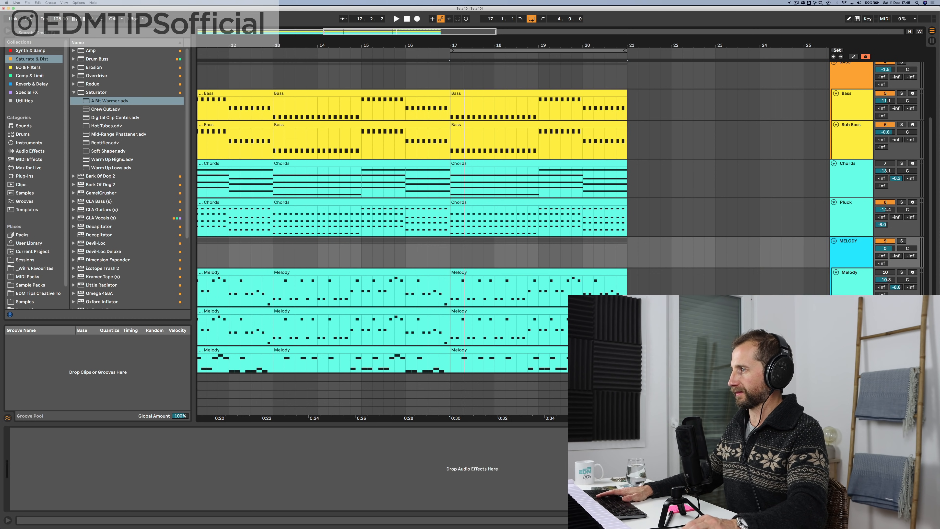
Step: Move the Pump COMP sidechain compressor from the individual melody tracks onto the MELODY group track
click(847, 289)
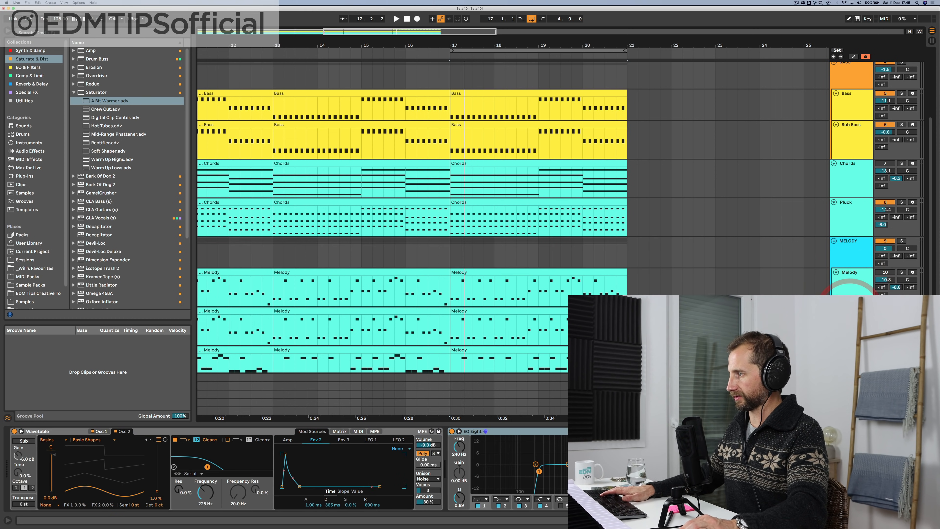
click(847, 319)
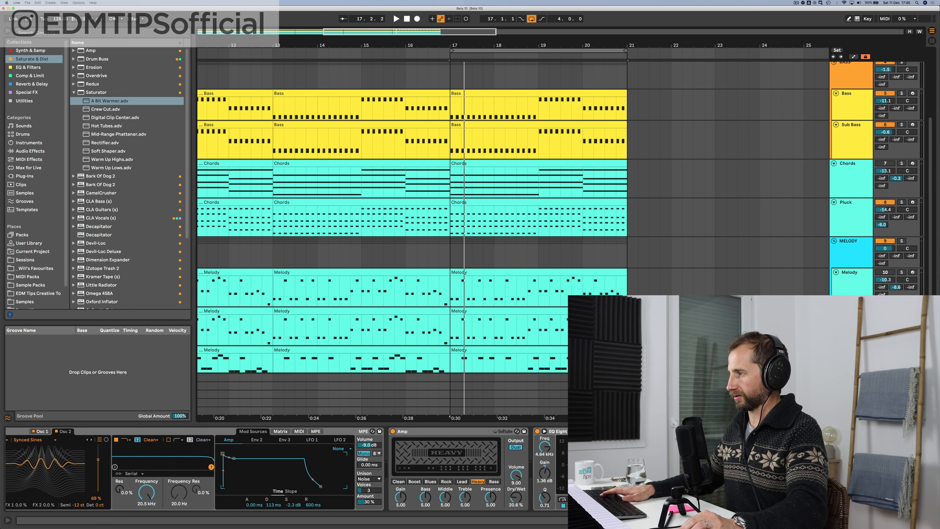
key(cmd+c)
key(cmd+BackSpace)
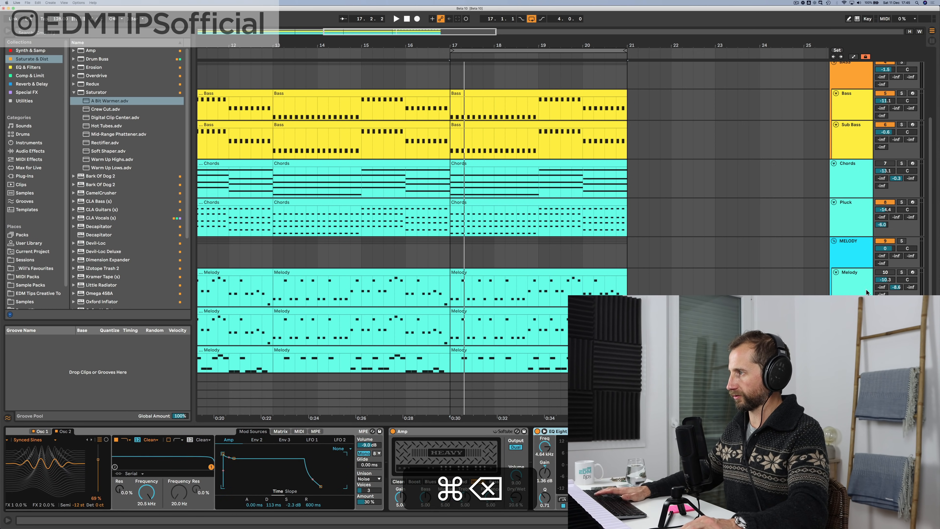
click(858, 246)
click(857, 246)
key(super+v)
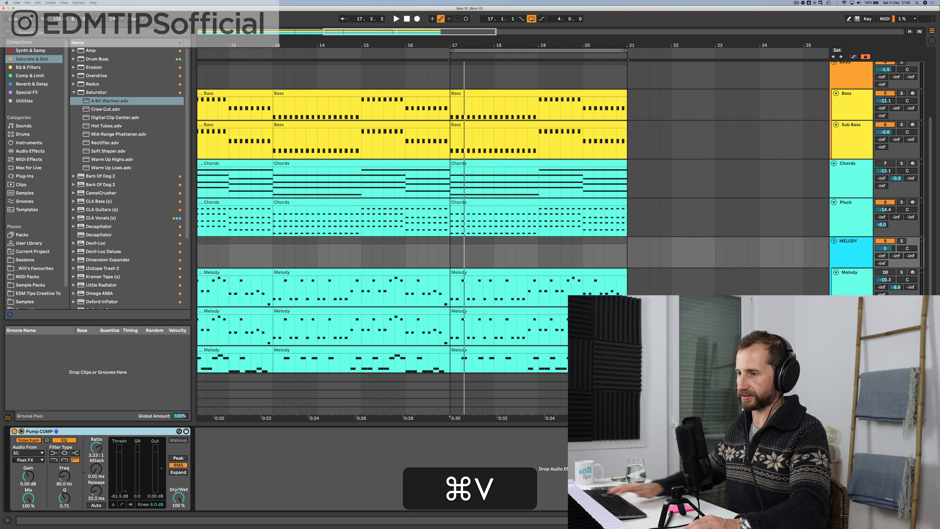
Step: Start playback, enable the Melody and Melody 2 tracks, and set the Melody track's volume to -11.3 dB
key(space)
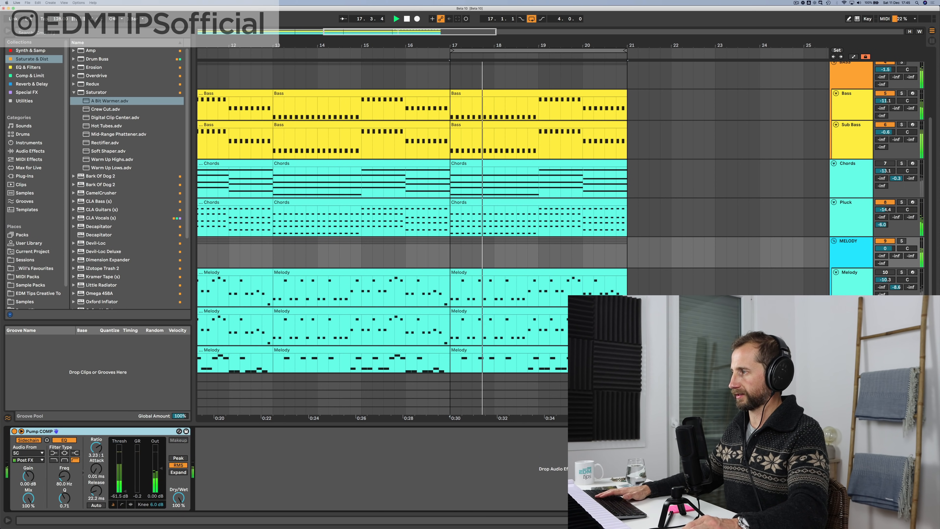
scroll(411, 223, down, 1)
scroll(884, 284, down, 1)
click(884, 281)
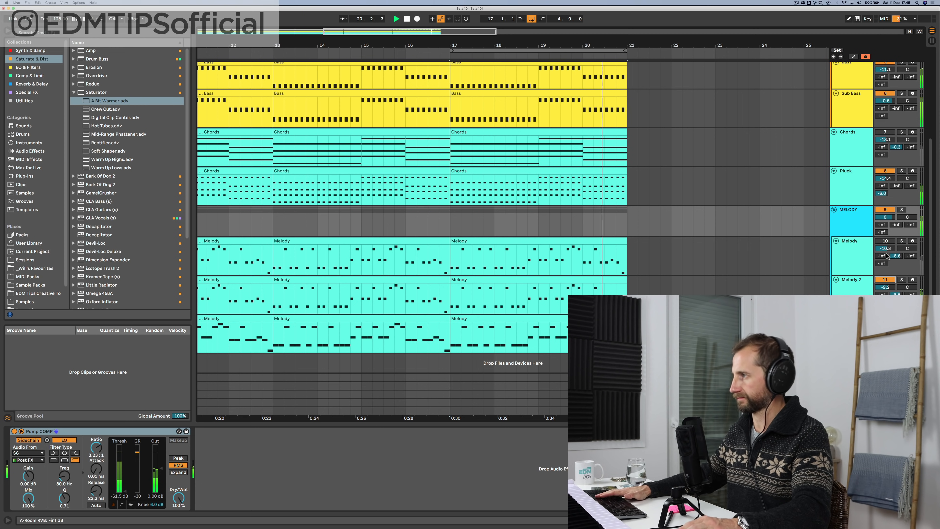
drag(887, 248, 886, 252)
click(850, 254)
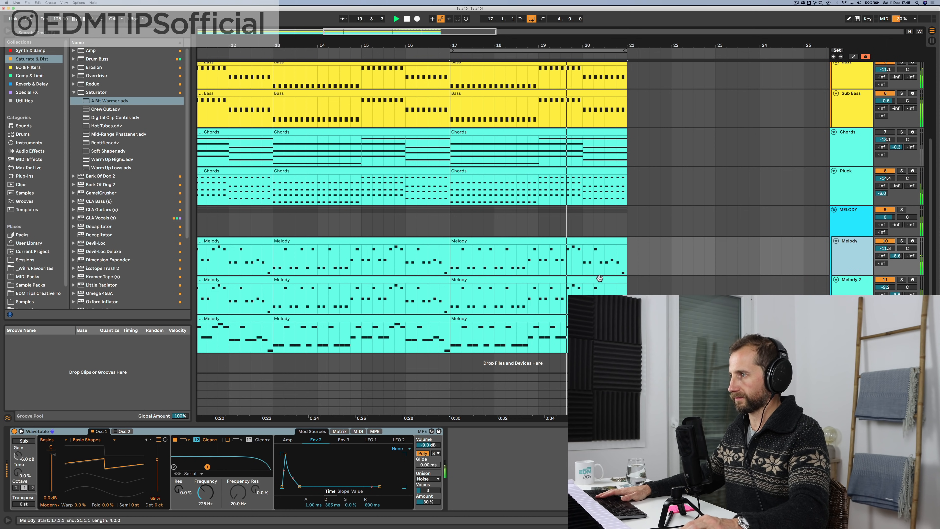
Step: Open the Melody 2 clip at bar 17 and transpose all its notes down one octave
double_click(588, 281)
click(498, 411)
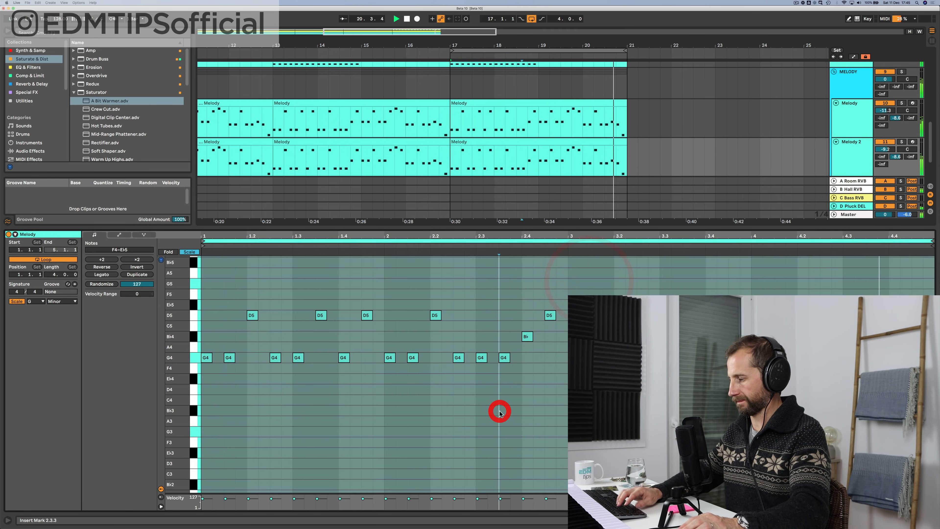
key(super+a)
key(shift+super+Down)
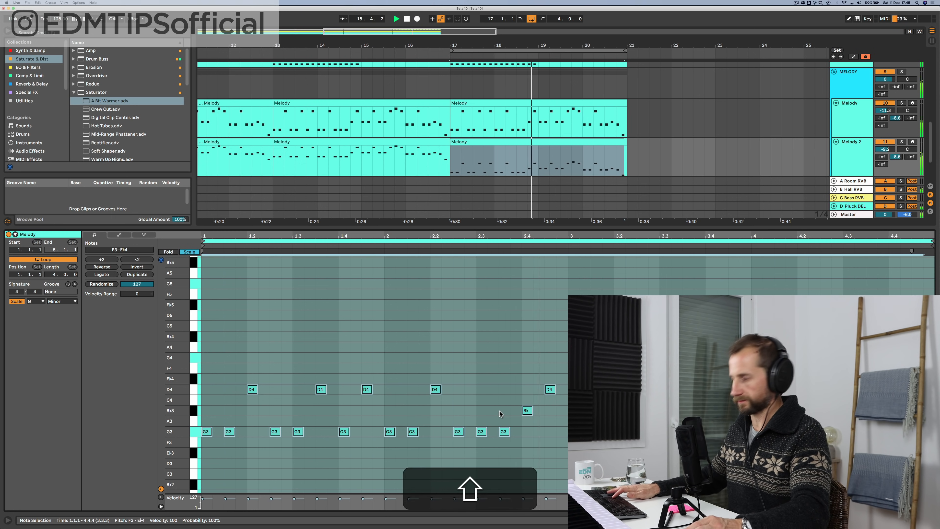
key(shift+p)
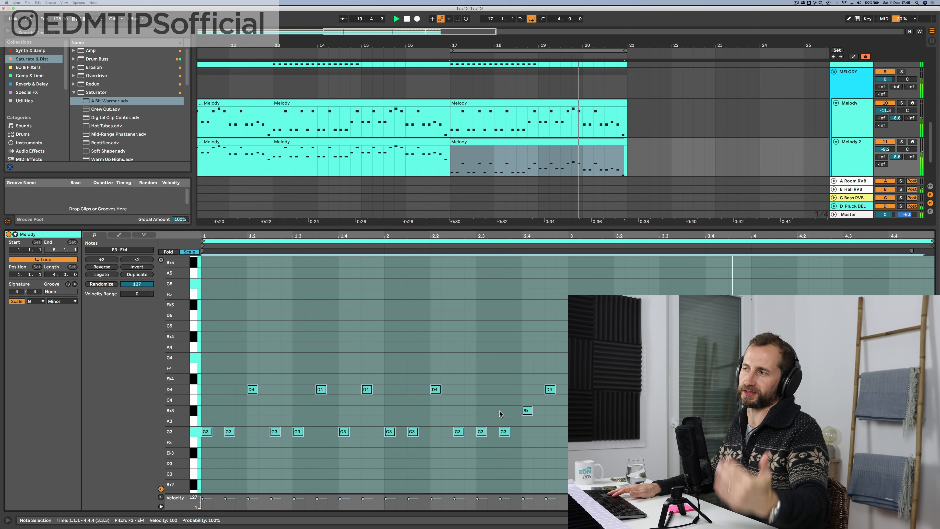
Step: Transpose the selected Melody 2 notes up two octaves, placing the first note on G5, and return to the device chain
key(shift+Up)
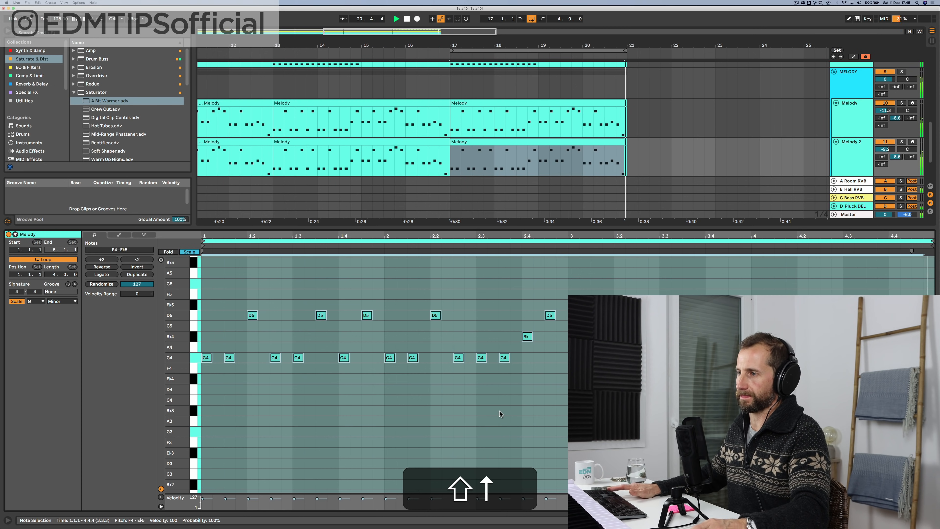
key(shift+Up)
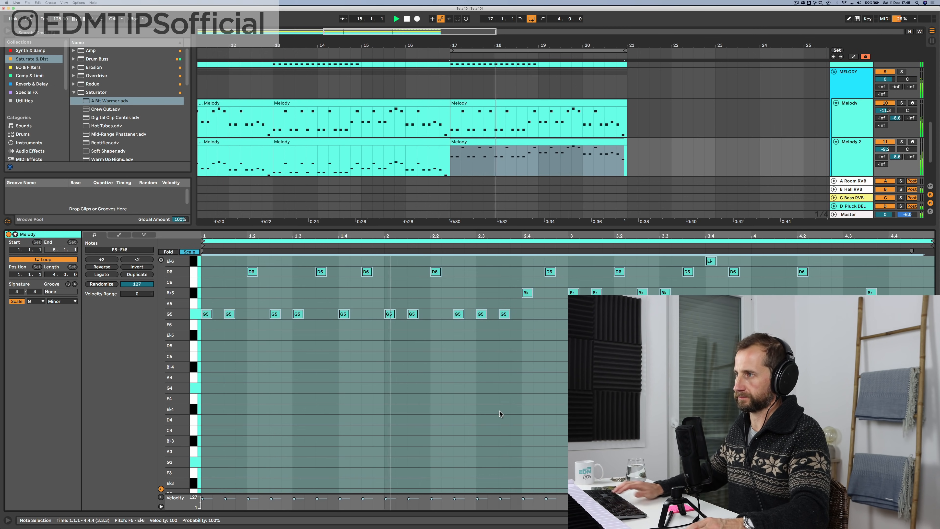
key(shift+Tab)
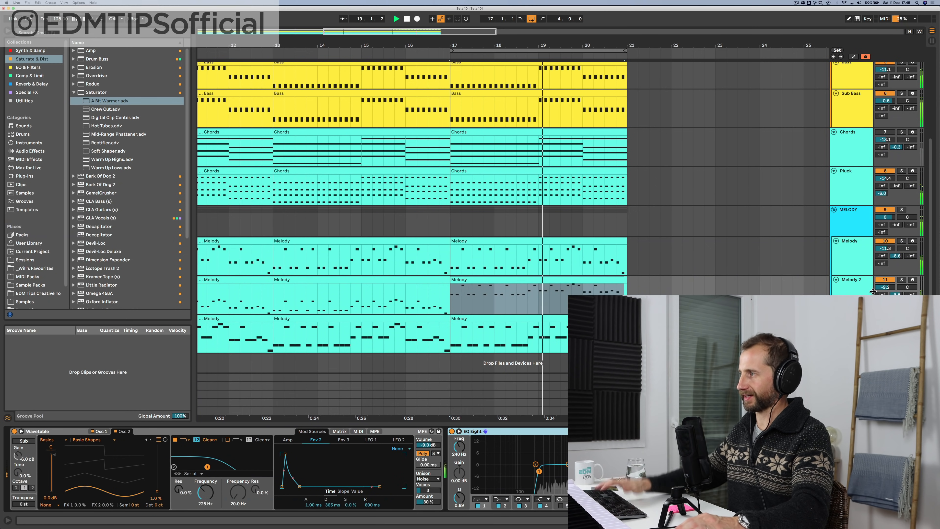
Step: Solo the Melody 2 track, restart playback, and add the Melody track to the solo
key(space)
click(901, 280)
key(space)
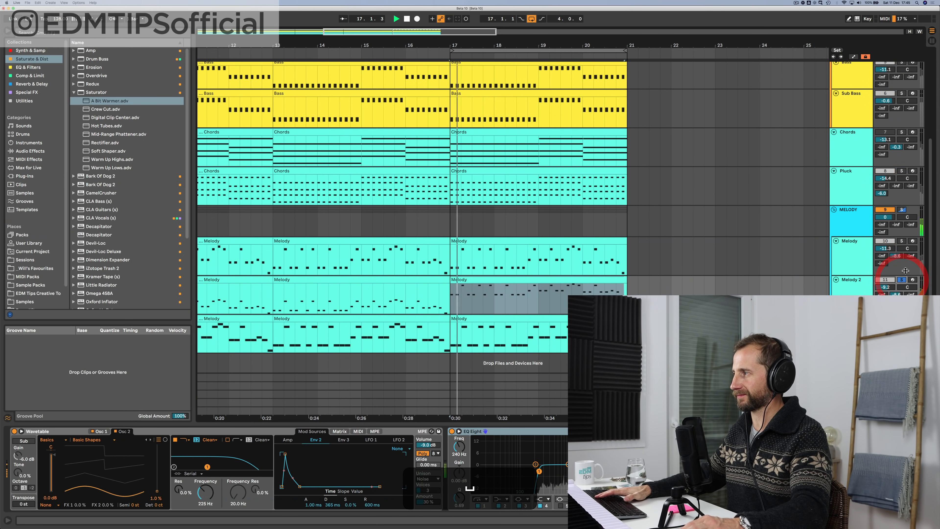
super+click(901, 242)
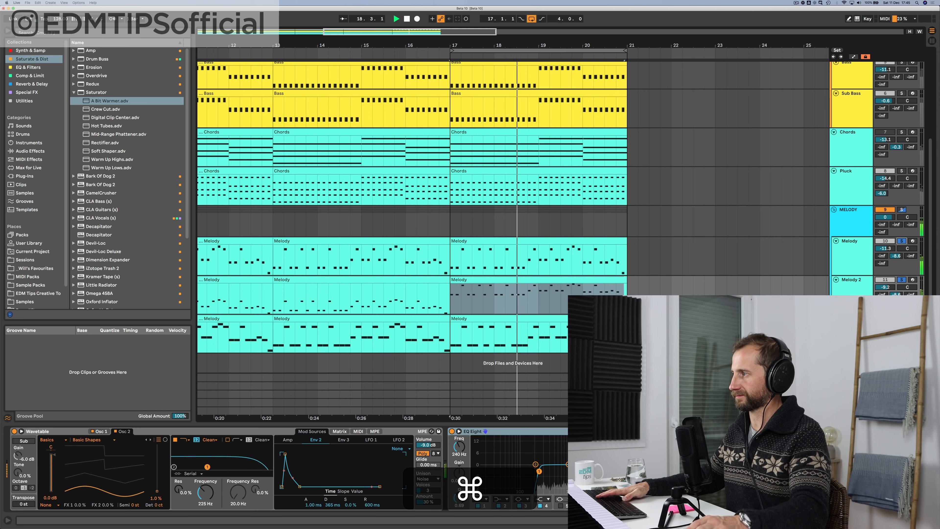
Step: Play the loop with the Chords track soloed and paste the Pump COMP compressor, sidechained to SC, onto its device chain
key(space)
scroll(851, 223, up, 5)
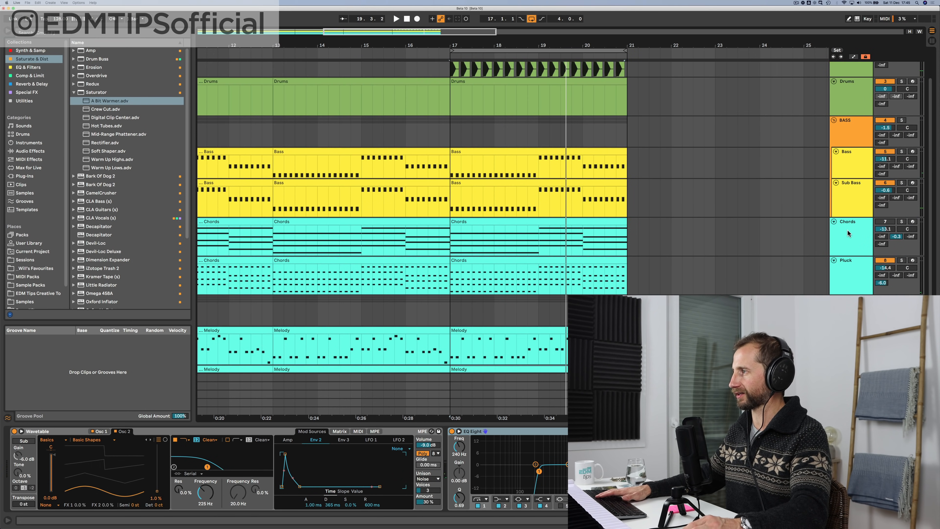
click(853, 229)
key(space)
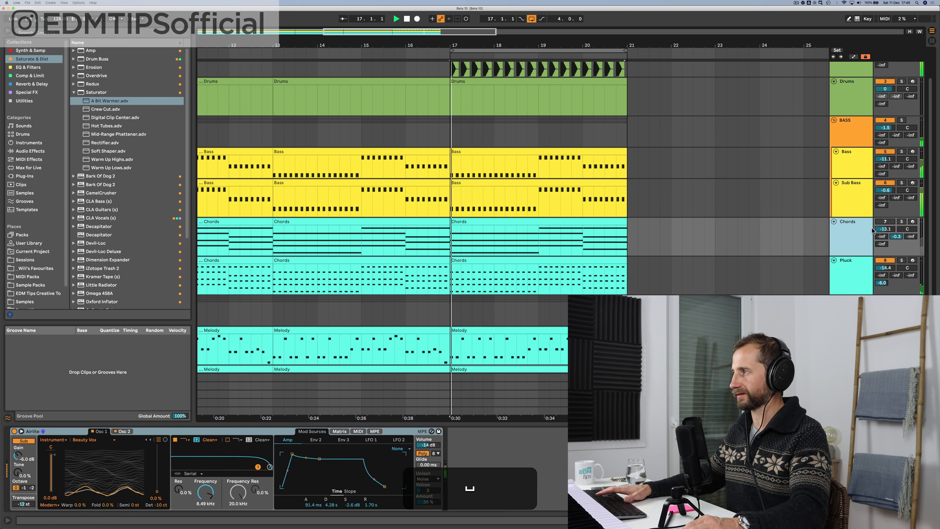
click(902, 221)
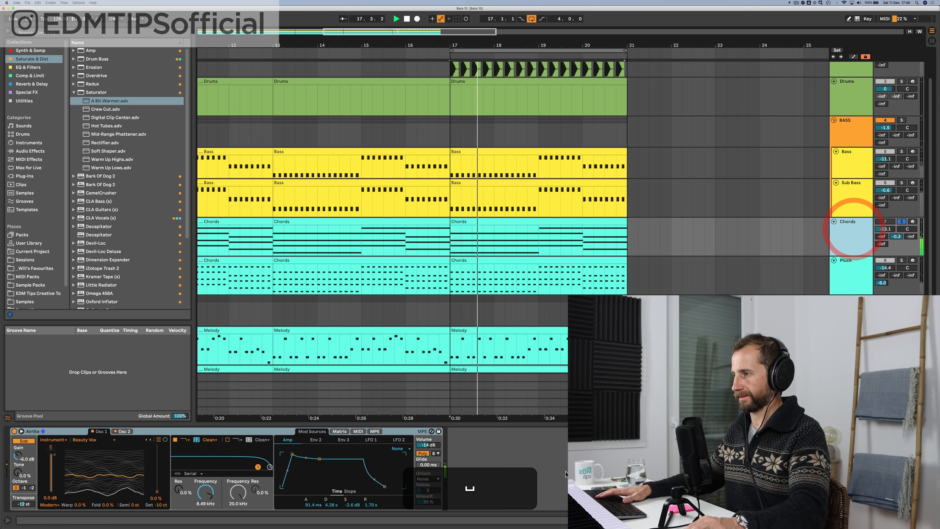
click(557, 467)
key(super+v)
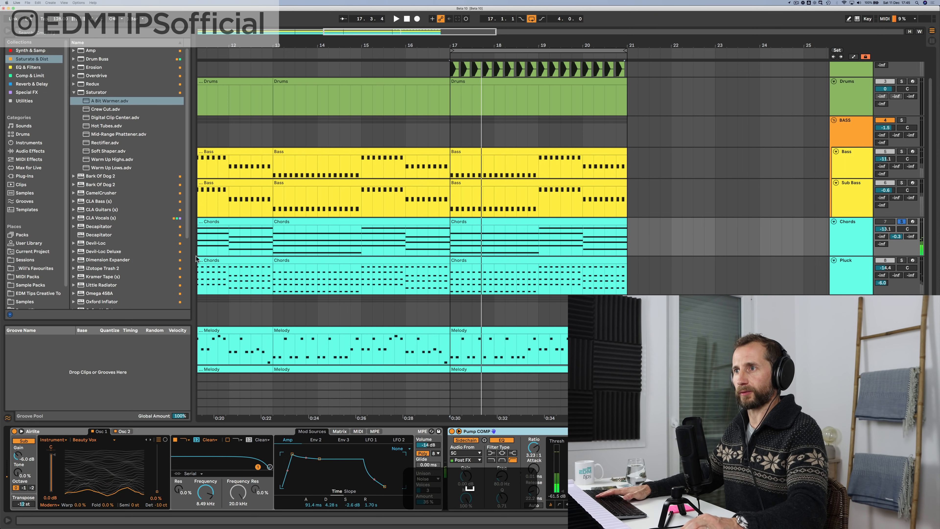
Step: Insert an EQ Eight directly after the Chords track's Airlite instrument and take the track out of solo
click(30, 68)
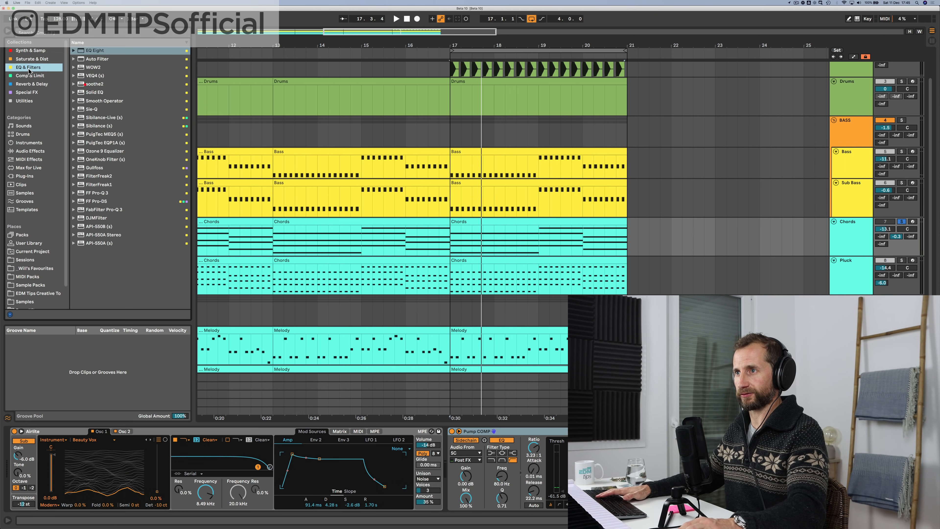
drag(90, 53, 351, 207)
drag(437, 440, 442, 440)
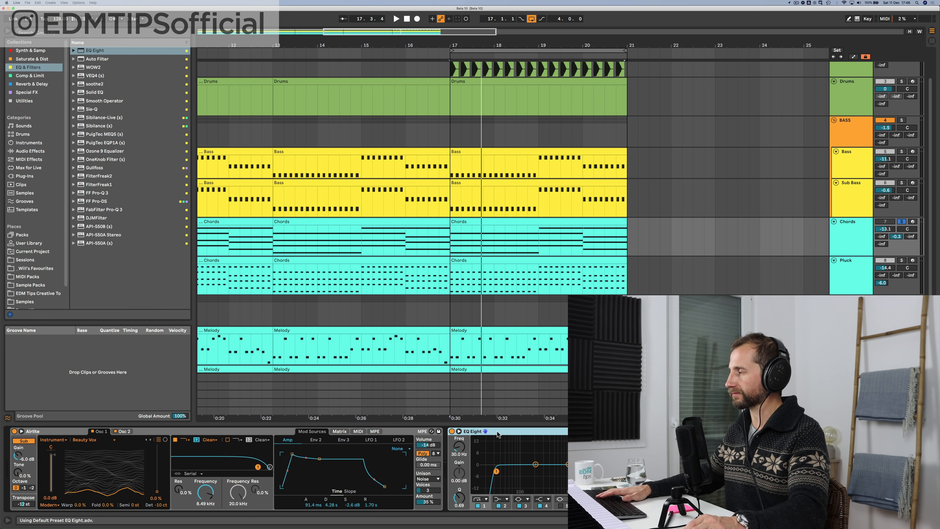
click(902, 222)
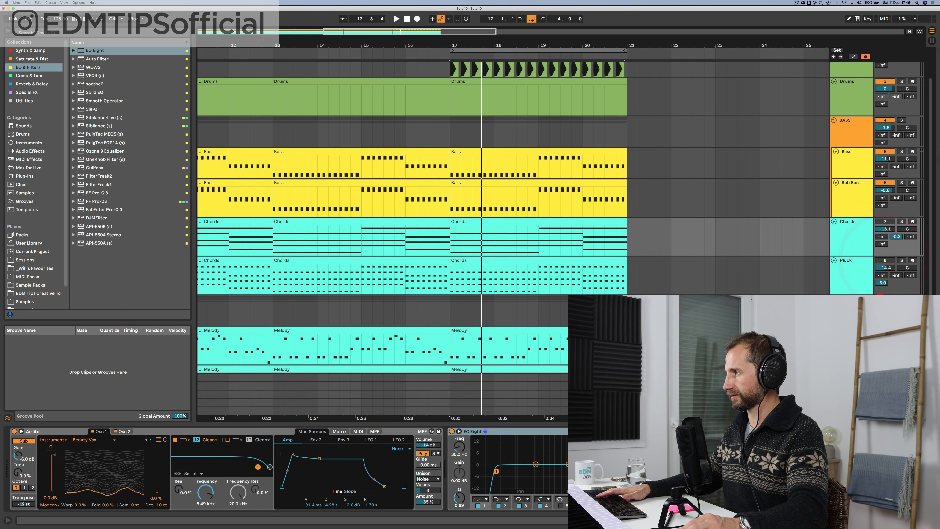
Step: Restart playback of the full mix and set the BASS group's volume to 0 dB
scroll(862, 260, down, 5)
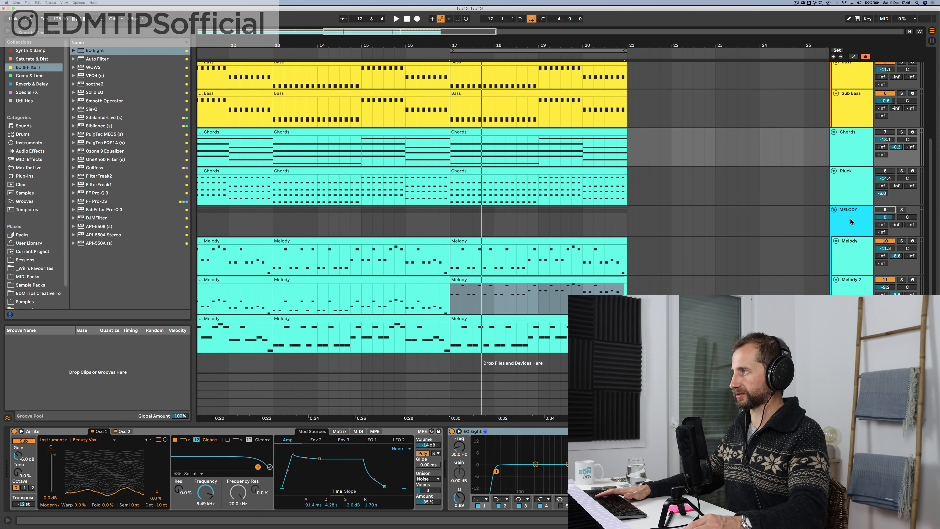
scroll(851, 218, up, 5)
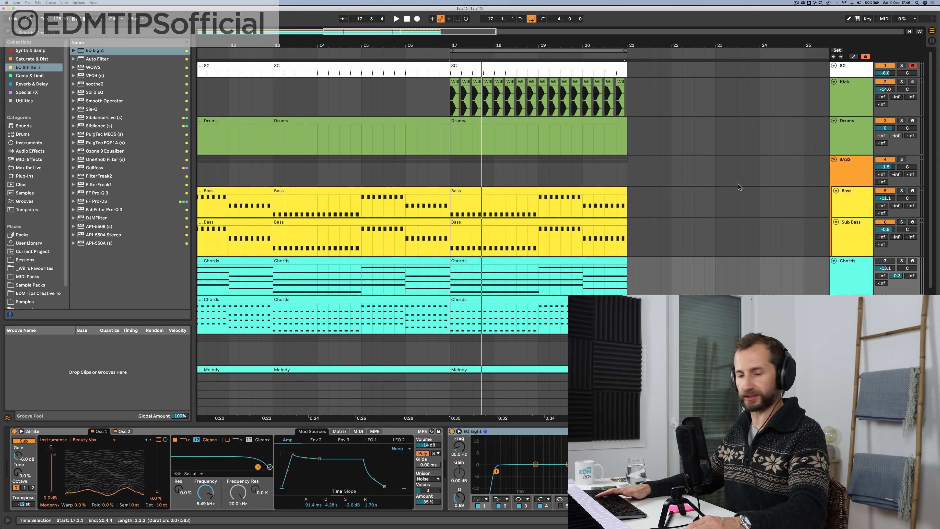
key(space)
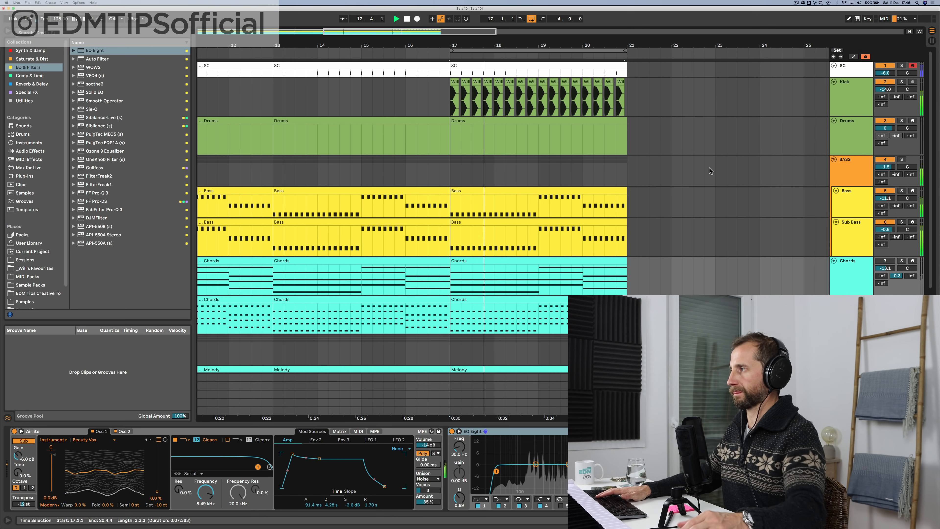
drag(885, 167, 885, 162)
Step: Bring the Pluck track up from silence to -17.9 dB and set its hall reverb send to -3.4 dB
scroll(884, 222, down, 2)
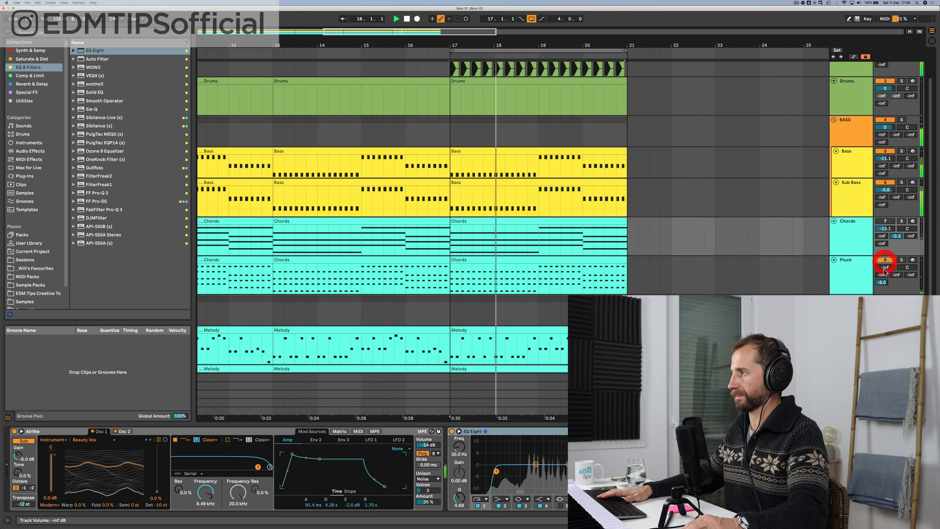
click(886, 262)
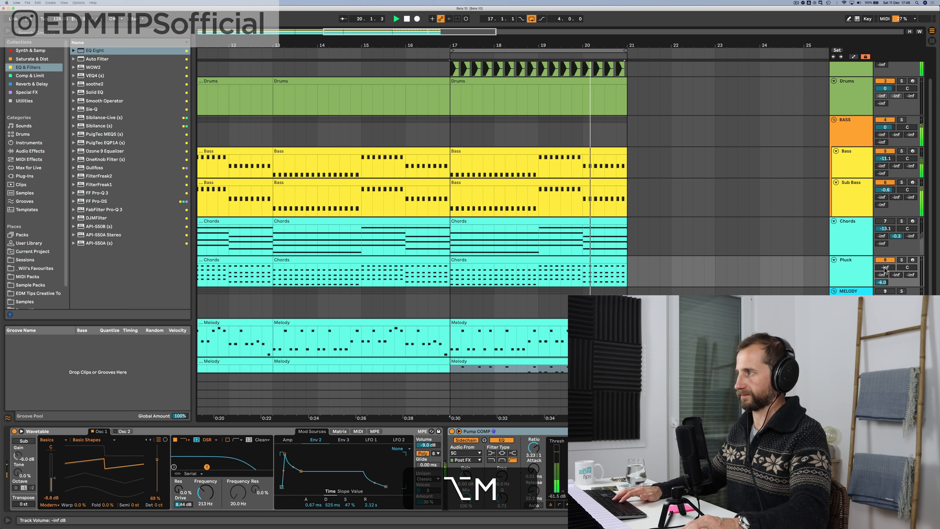
key(alt+m)
drag(885, 267, 885, 241)
click(852, 267)
drag(886, 268, 887, 269)
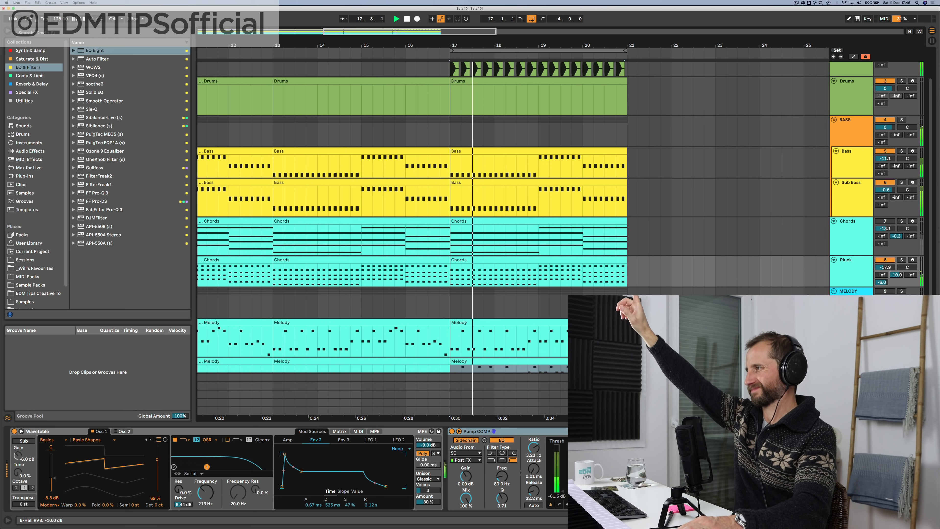
drag(896, 274, 897, 272)
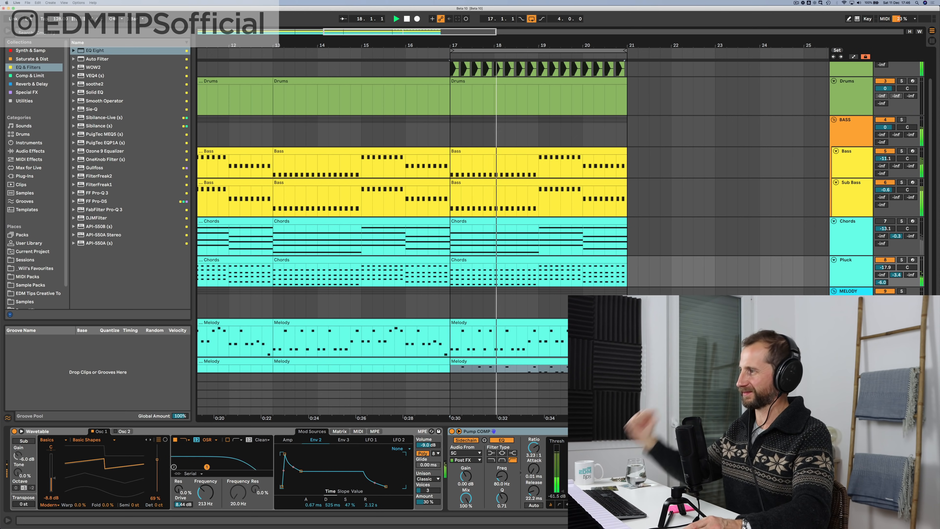
Step: Enable the Chords track in the mix and set its volume to -17.9 dB
scroll(513, 237, down, 4)
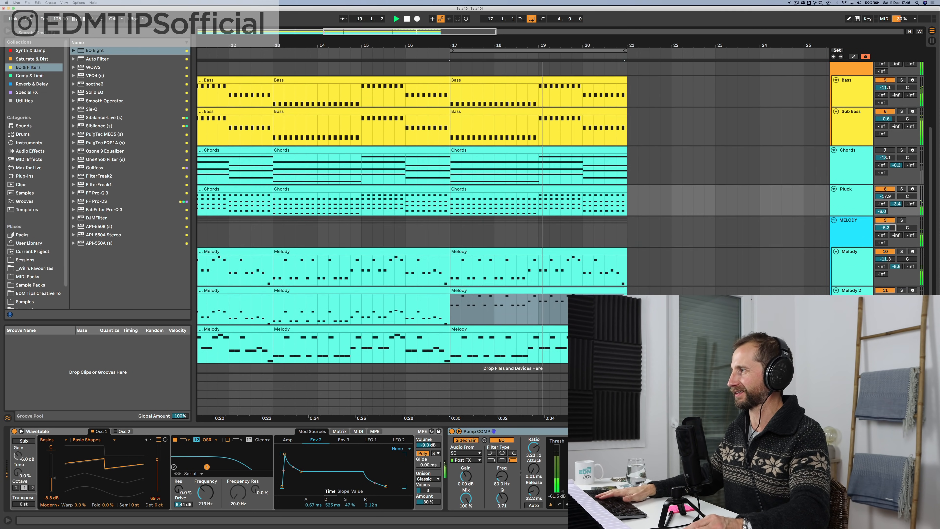
scroll(513, 237, up, 3)
click(859, 218)
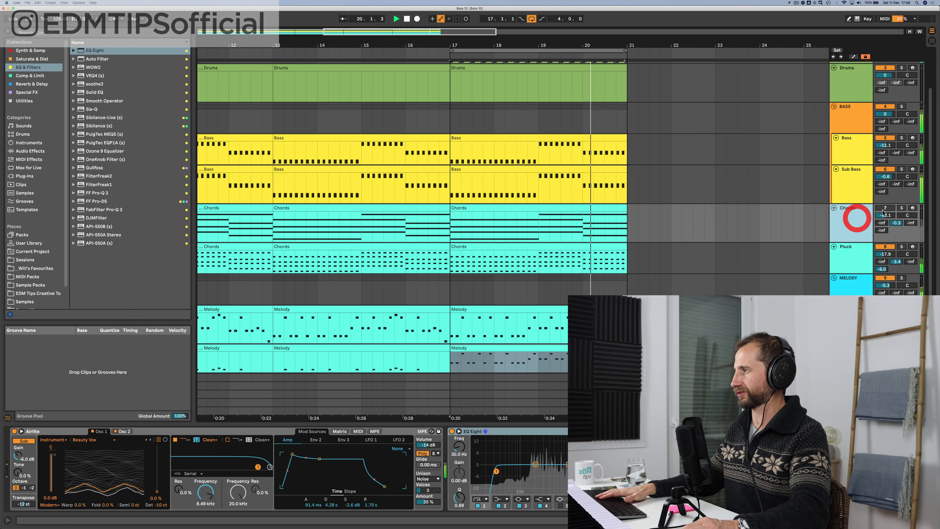
drag(884, 209, 884, 219)
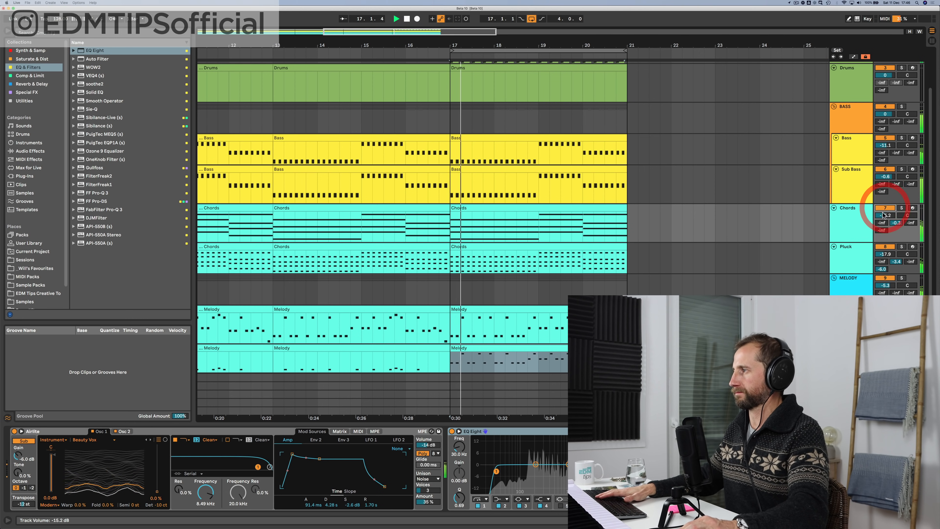
Step: Thin out the Chords' low end in EQ Eight with a 375 Hz band at -7.56 dB, and set the track's volume to -9.8 dB
drag(496, 471, 535, 466)
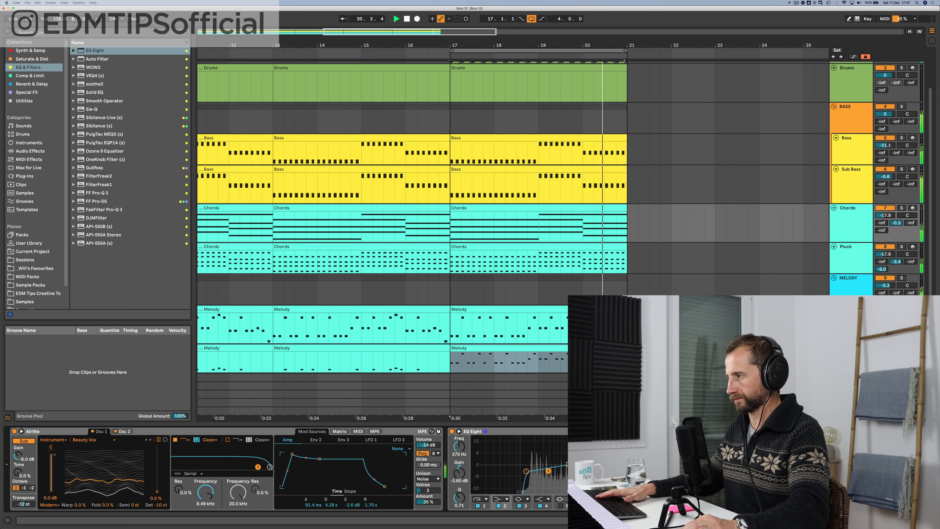
drag(885, 215, 884, 194)
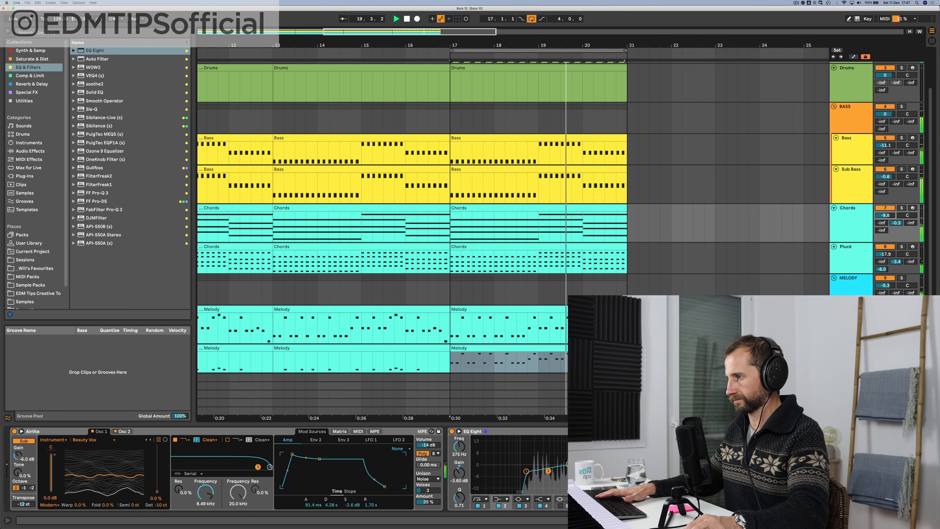
drag(548, 471, 543, 480)
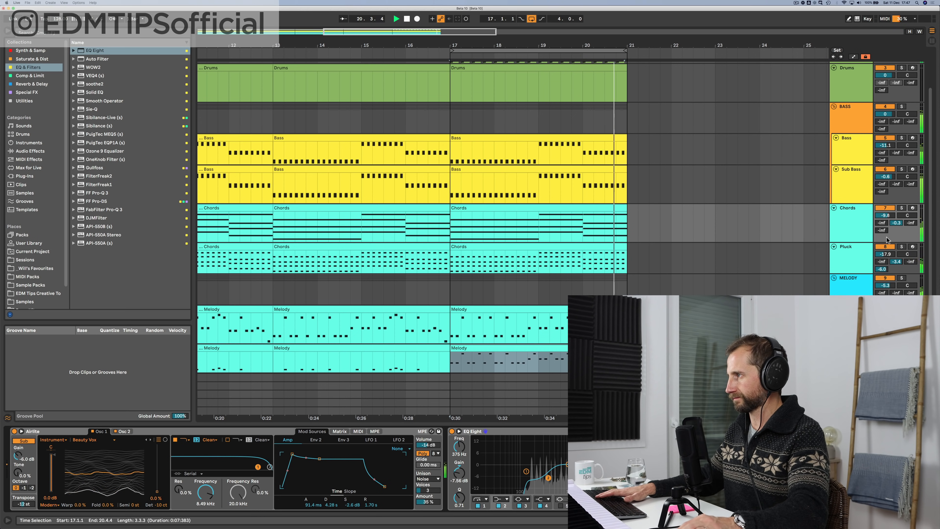
Step: Set the Chords track's hall reverb send to 0 dB and its volume to -11.4 dB, and save the set
drag(896, 224, 887, 218)
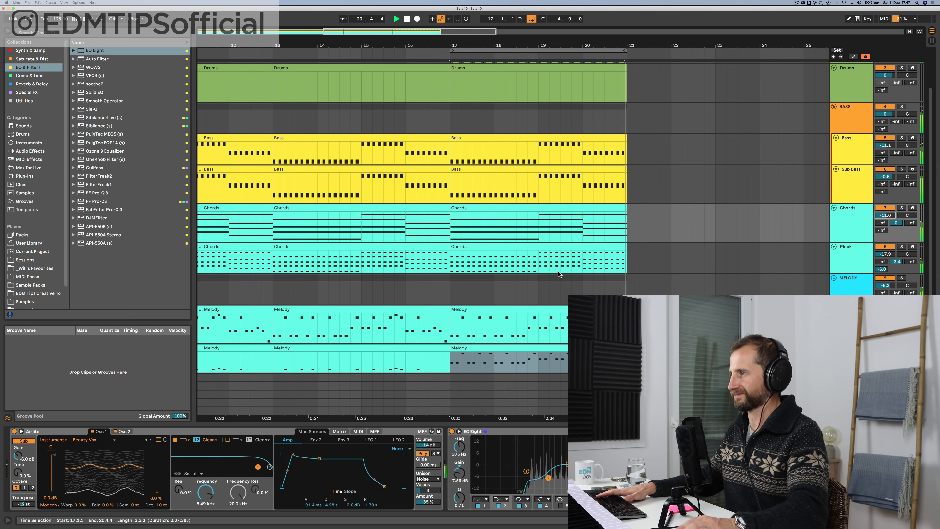
click(882, 211)
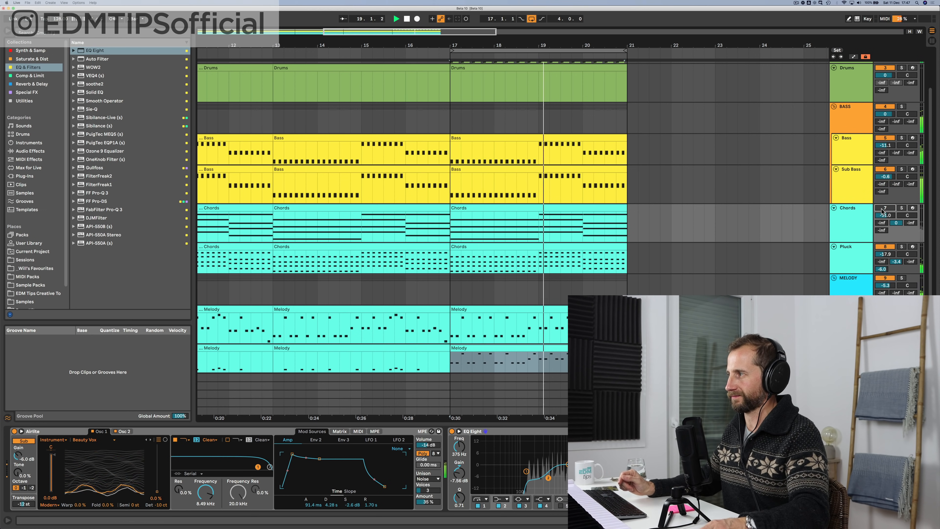
click(882, 210)
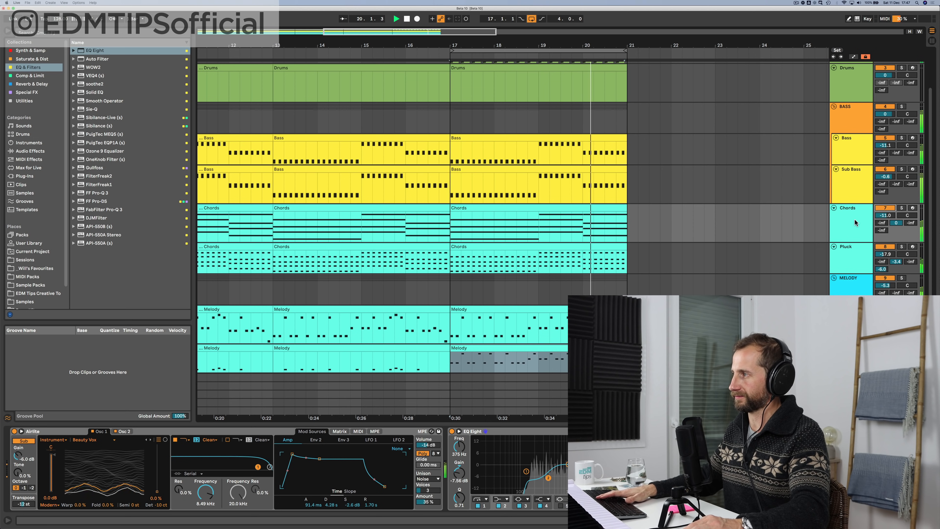
key(space)
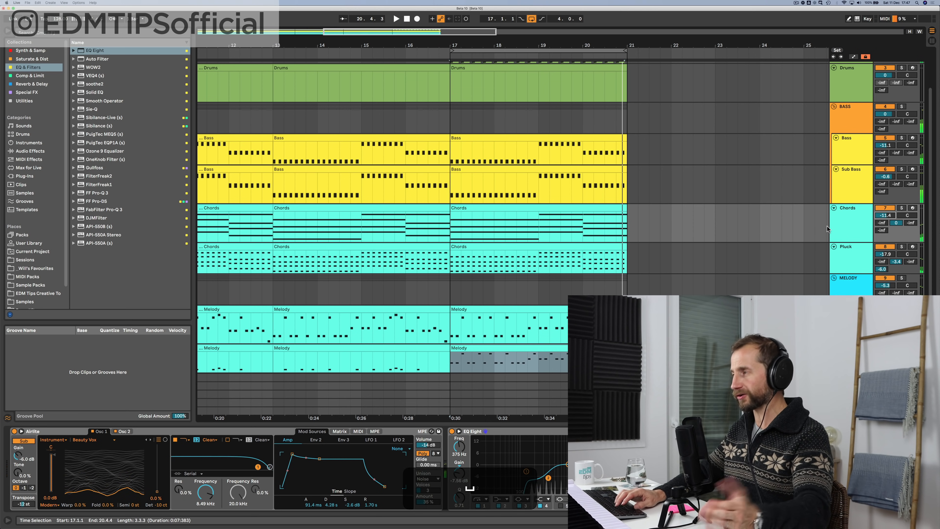
key(super+s)
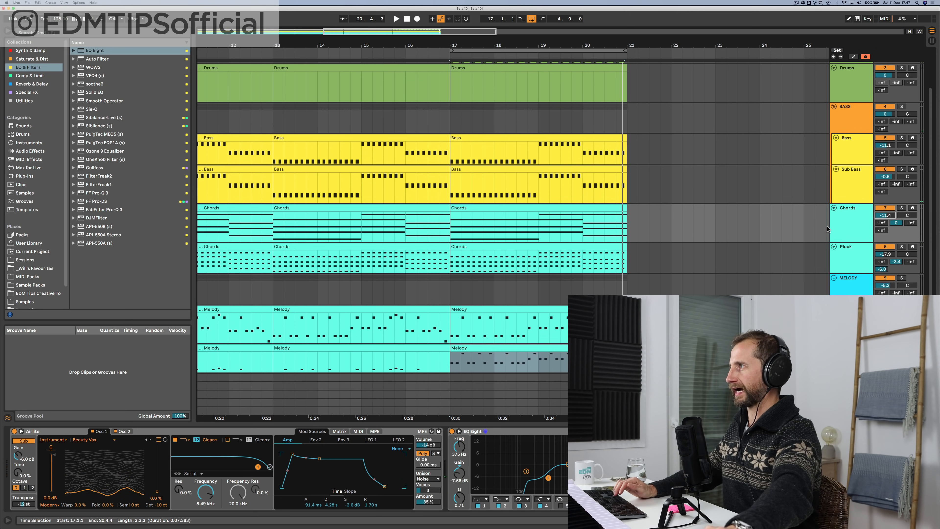
Step: Insert a new audio track below the existing Drums track and name it Drums
scroll(869, 255, up, 3)
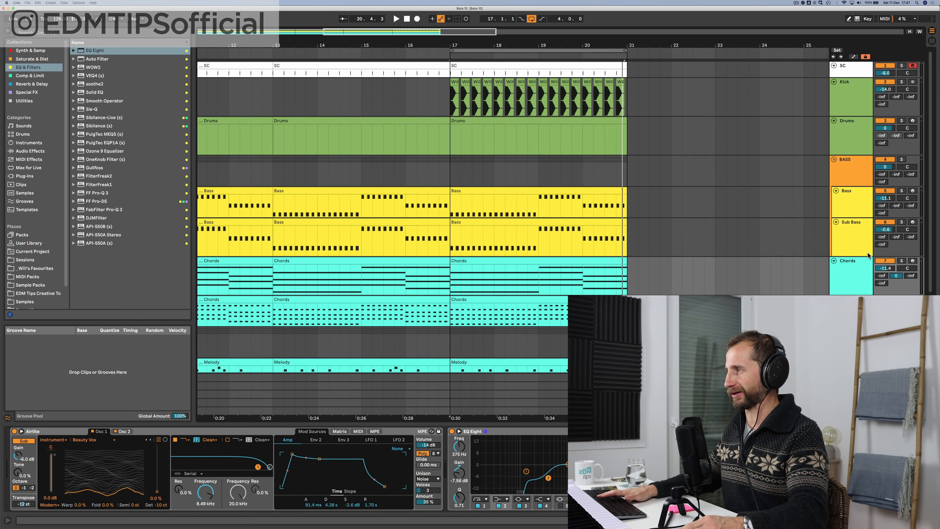
click(853, 142)
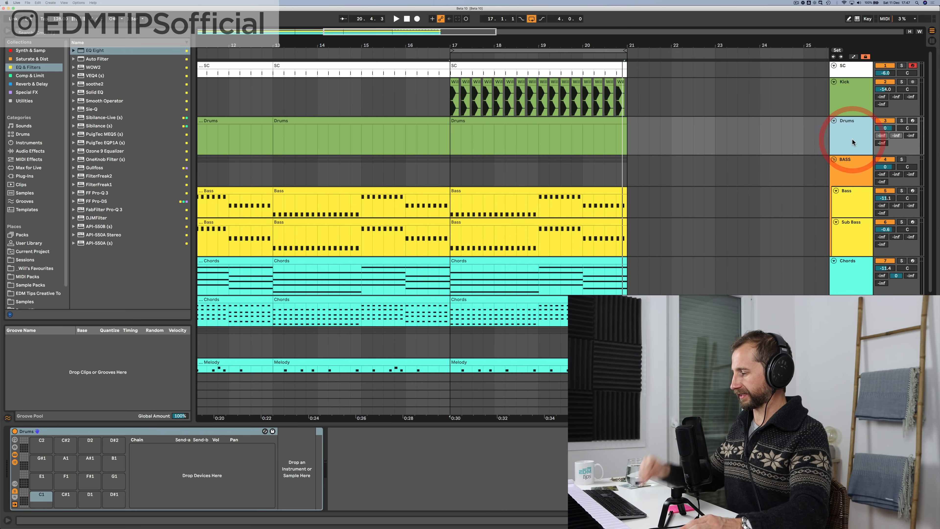
key(super+t)
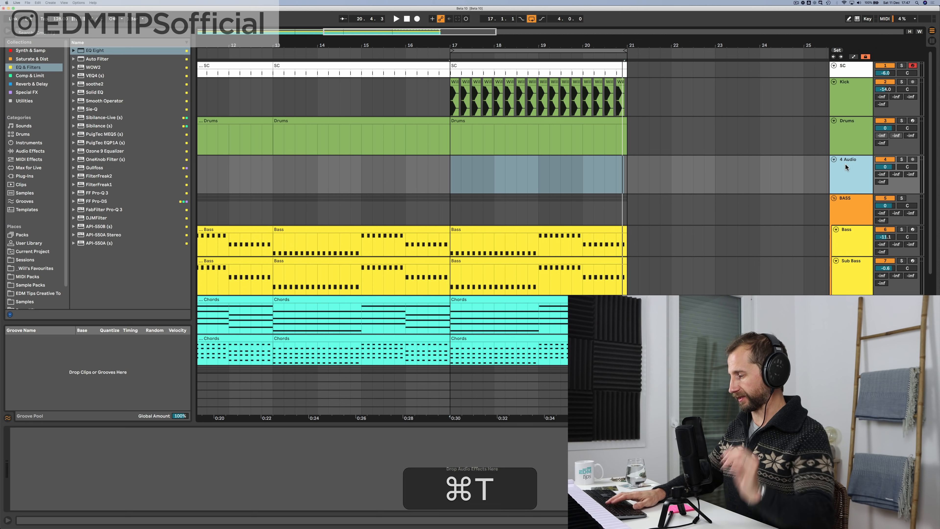
text(Dreams)
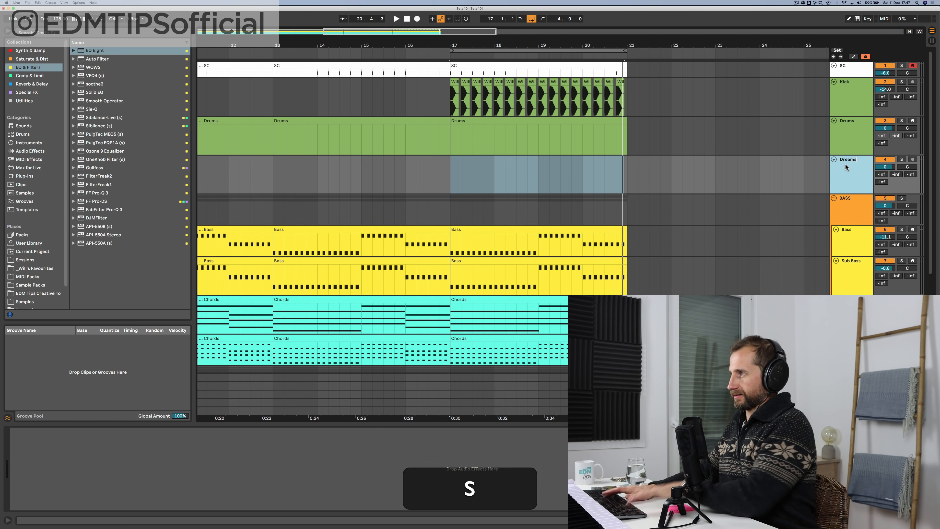
key(space)
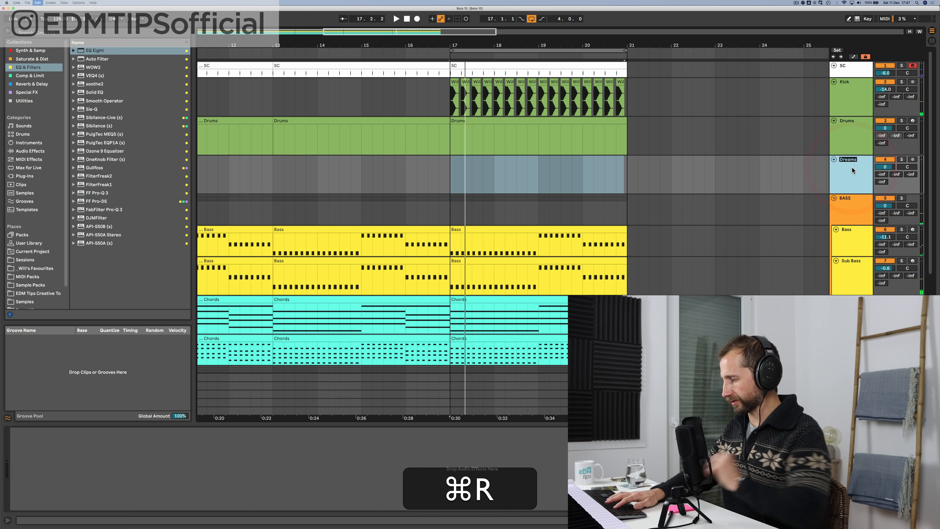
key(shift+super+r)
text(Dru)
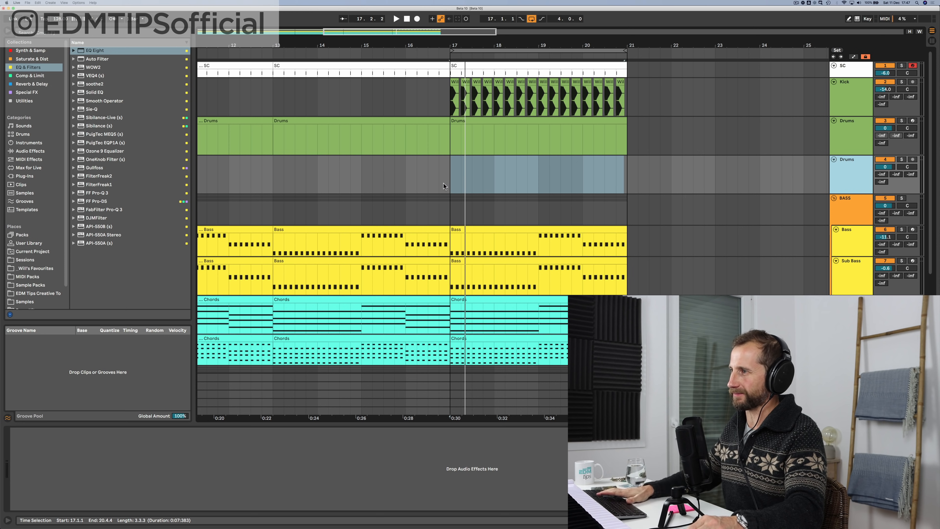
Step: Open the House / Techno folder in Drum Loops and place the insert marker at bar 17 on the new audio track
key(space)
scroll(30, 259, down, 2)
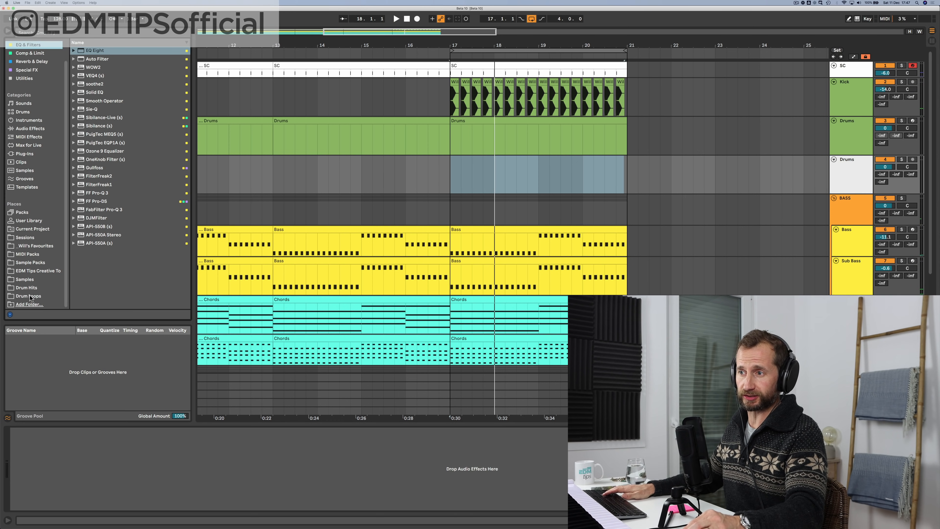
click(30, 296)
click(101, 84)
key(Right)
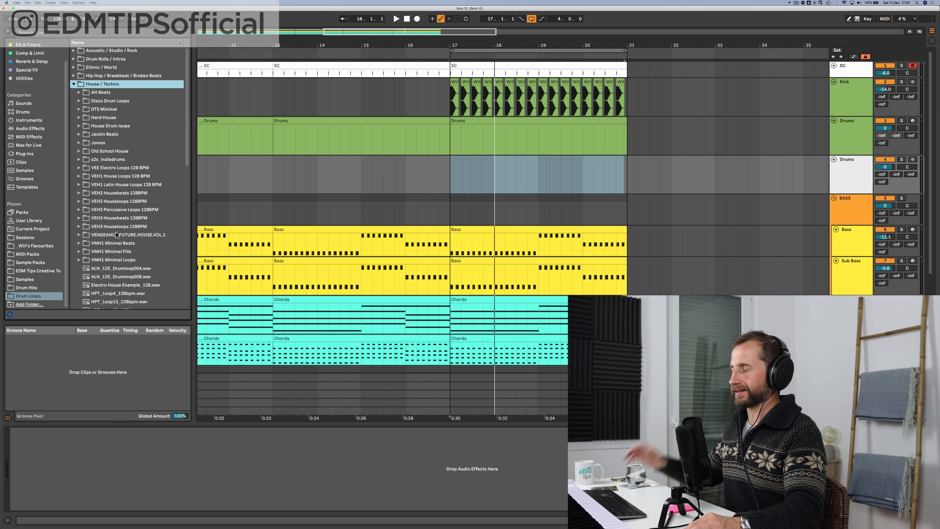
click(451, 178)
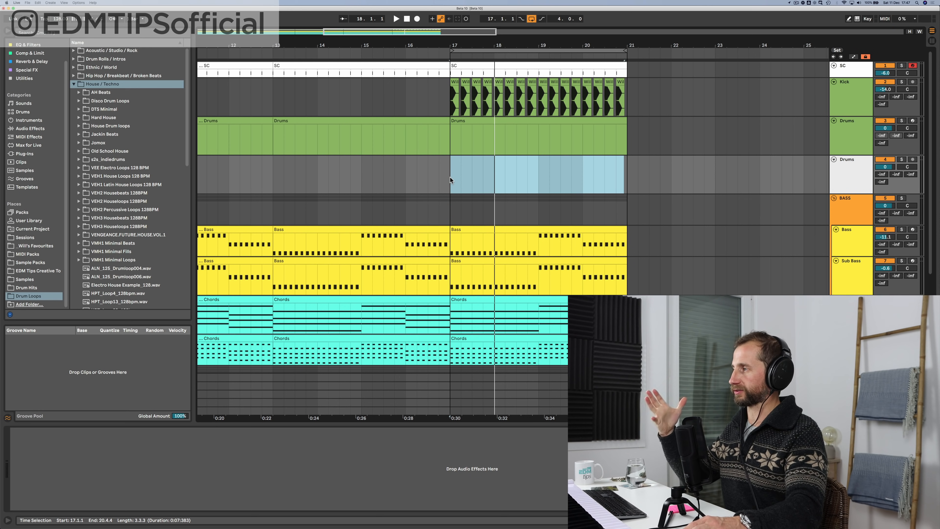
click(451, 177)
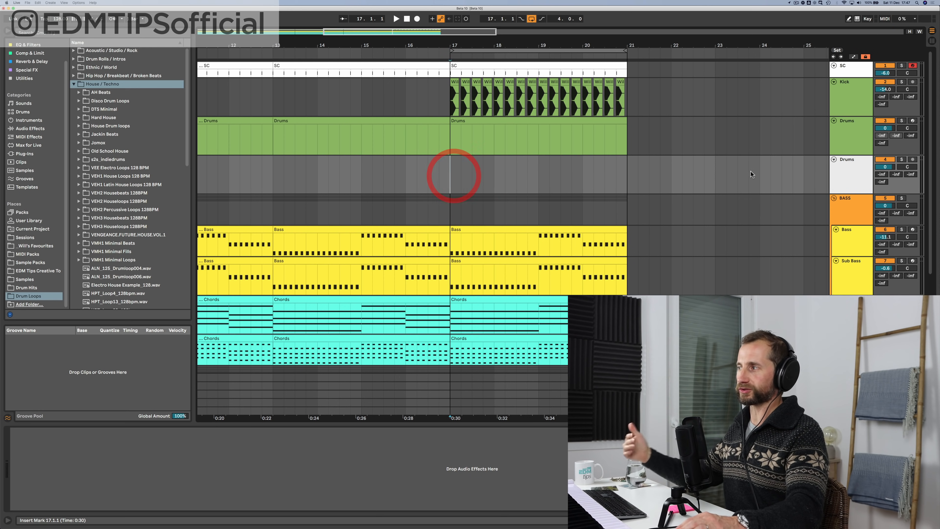
Step: Delete the upper MIDI Drums track, keeping the new audio Drums track
click(850, 177)
click(853, 142)
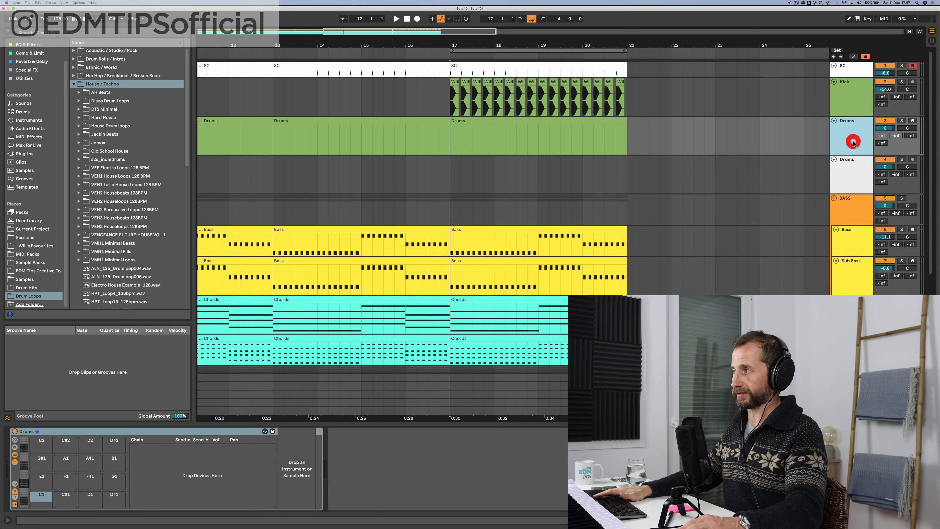
key(BackSpace)
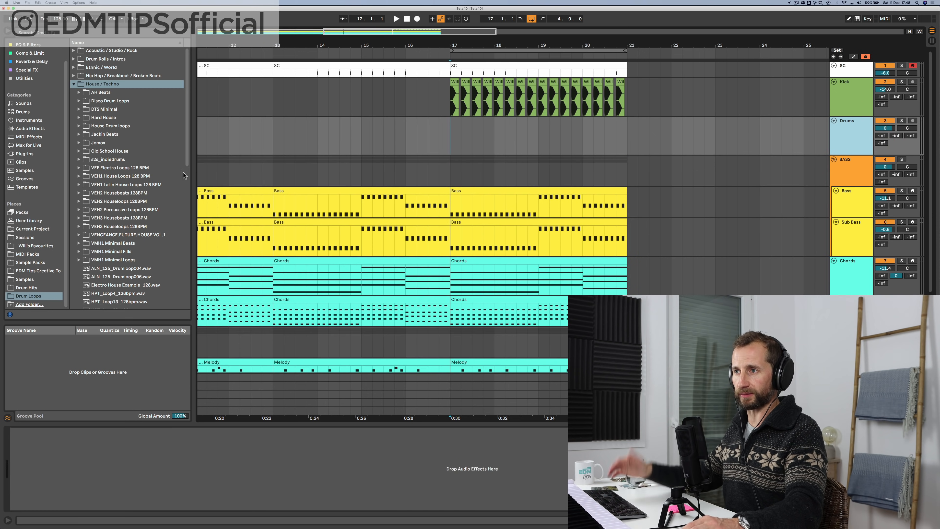
Step: Expand the VEH3 Houseloops 128BPM folder inside House / Techno
click(112, 192)
key(Down)
key(Down)
key(Down)
key(Down)
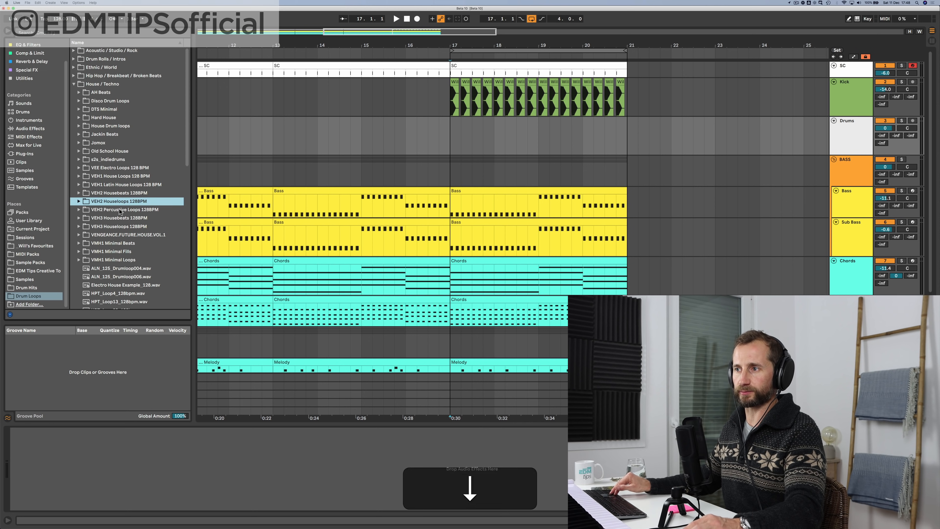
key(Down)
key(Up)
key(Right)
key(Down)
key(Down)
key(Up)
key(Up)
Step: Play the arrangement from bar 17 and audition VEH3 Houseloops 128BPM loops 001 to 014 against it
key(space)
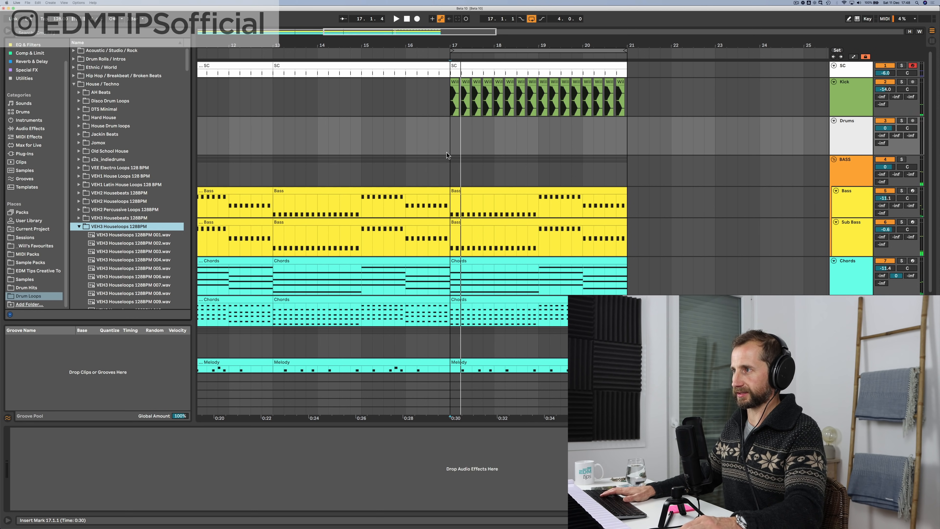
click(448, 139)
key(space)
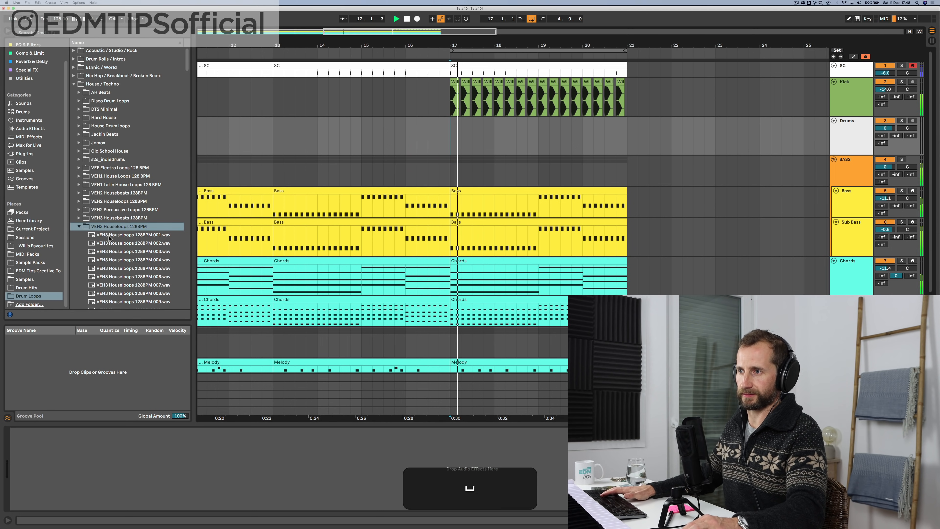
click(108, 236)
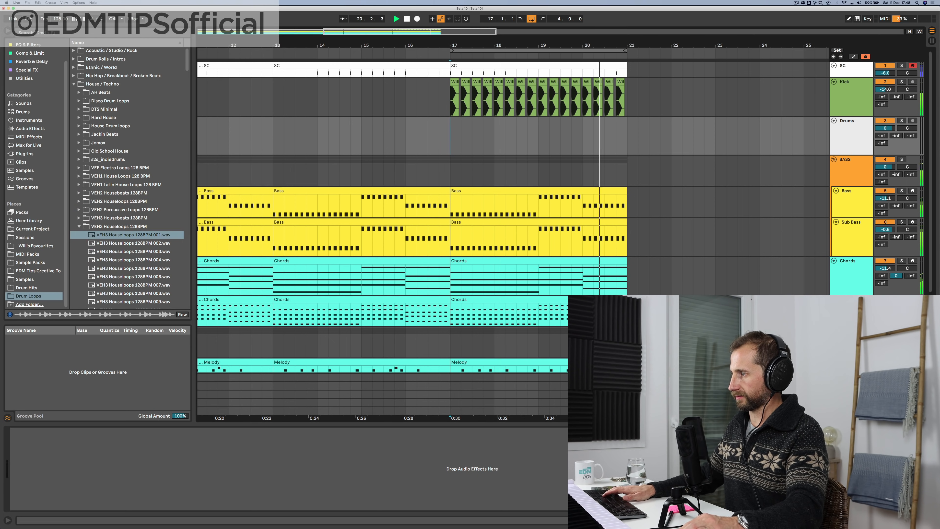
click(118, 235)
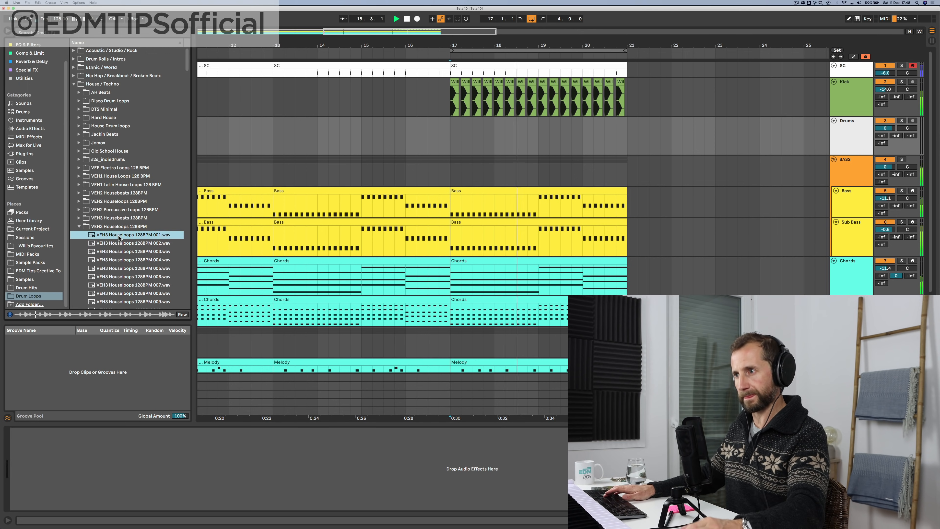
key(Down)
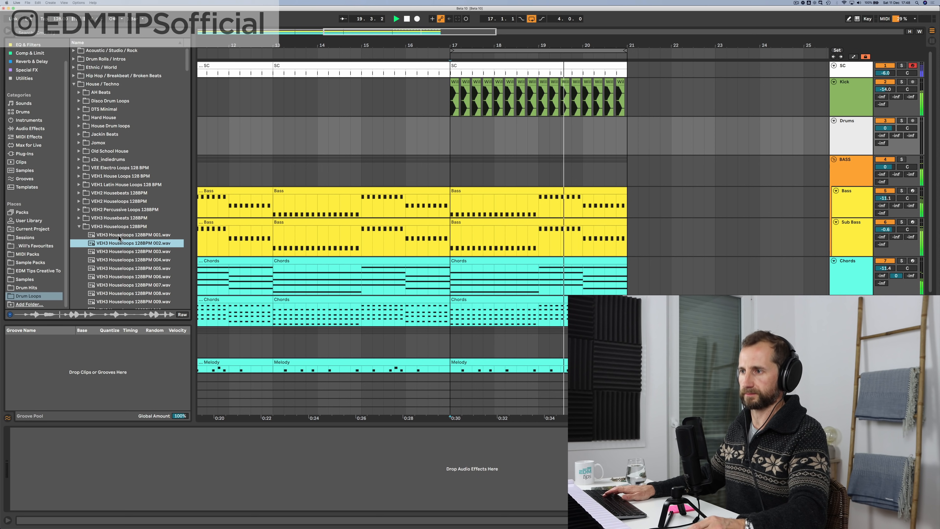
key(Down)
scroll(125, 242, down, 3)
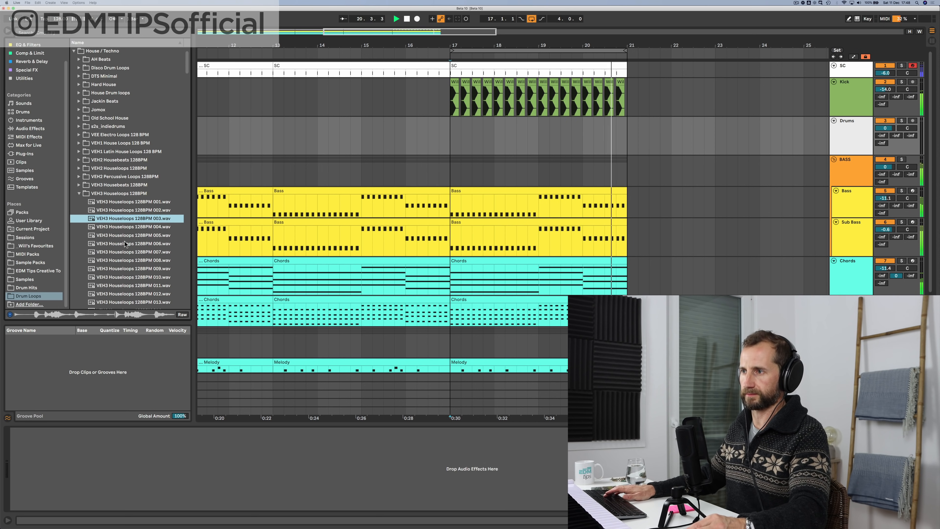
key(Down)
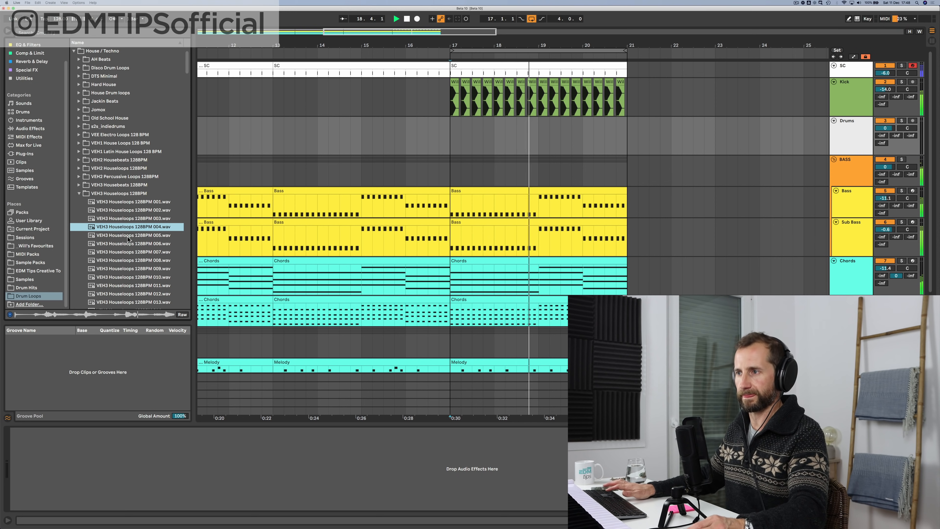
key(Down)
key(Down)
scroll(136, 217, down, 3)
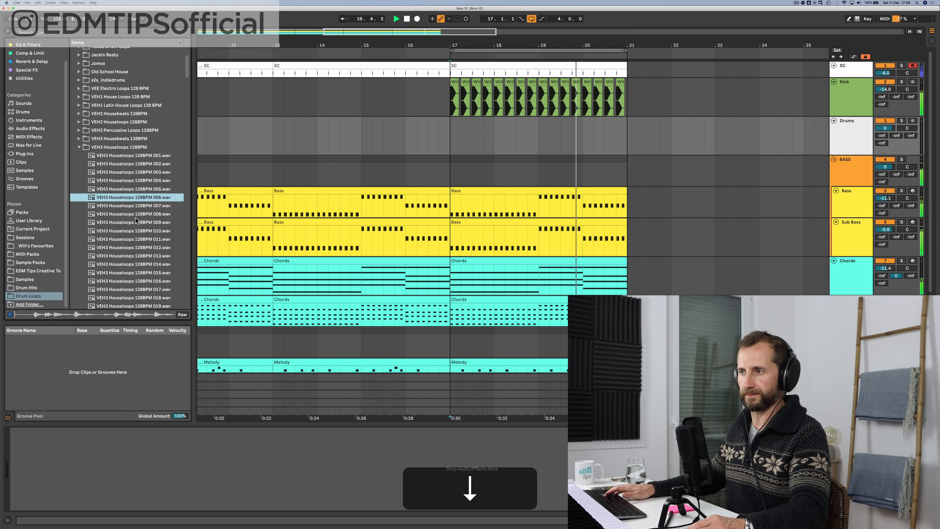
key(Down)
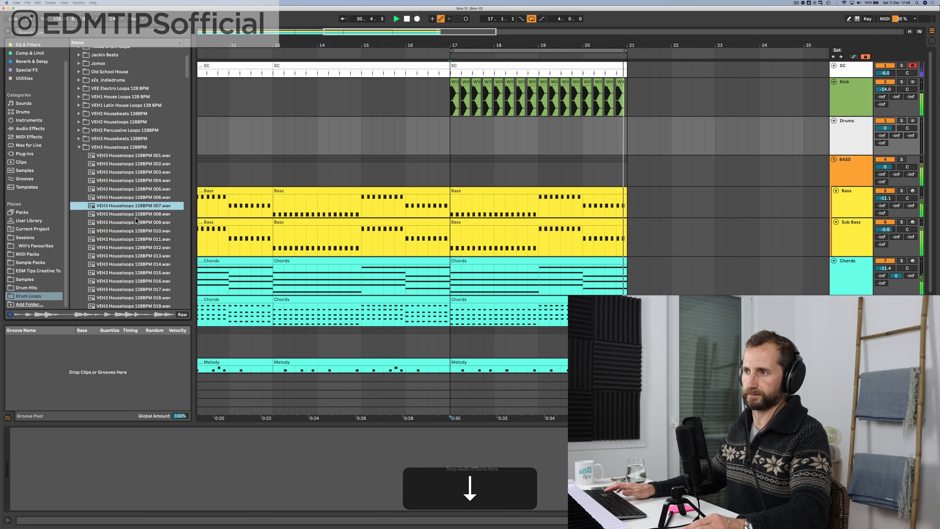
key(Down)
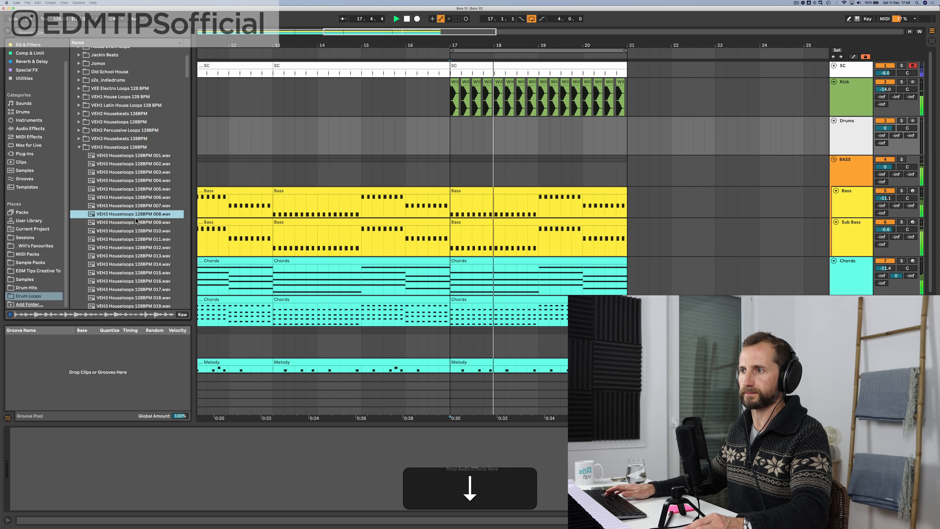
key(Down)
scroll(135, 205, down, 3)
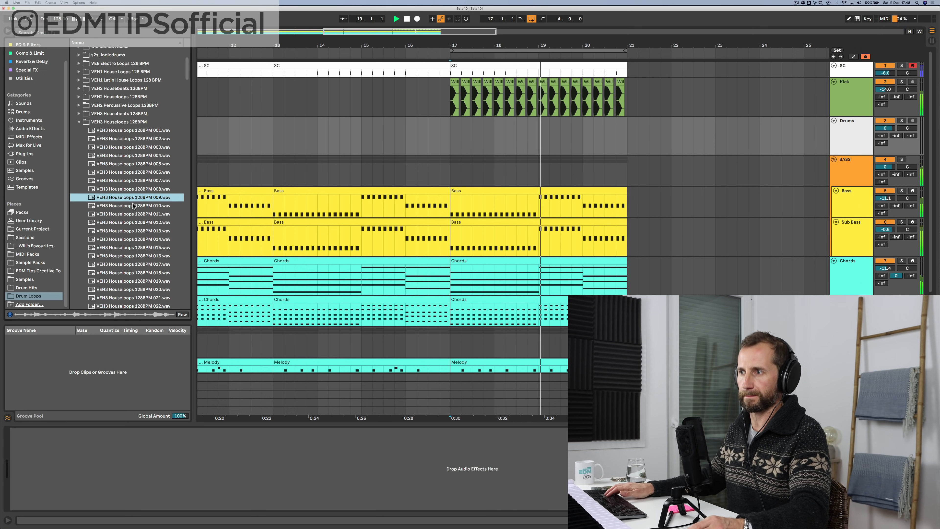
key(Down)
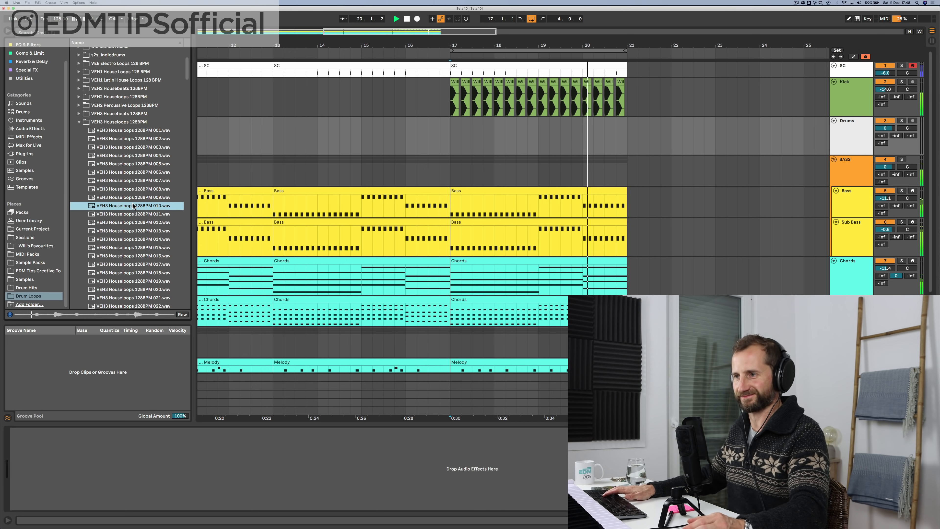
key(Down)
key(Down)
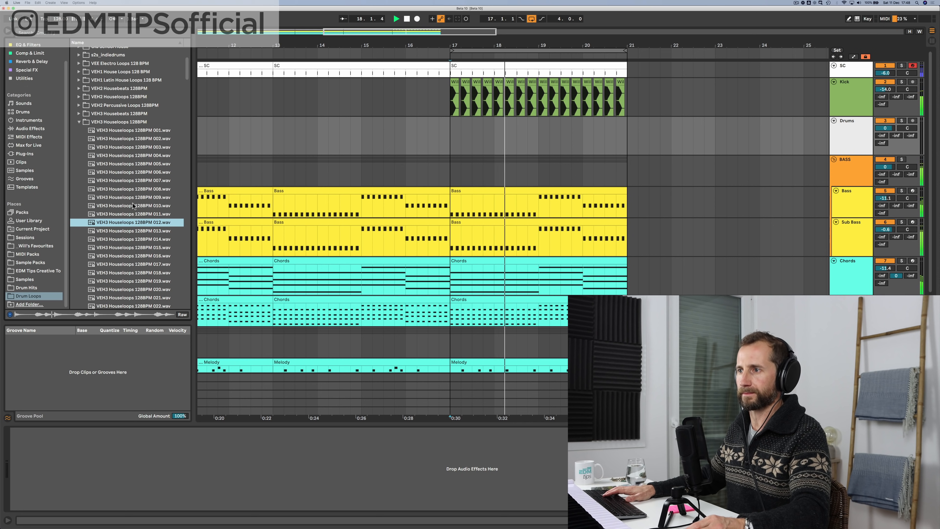
key(Down)
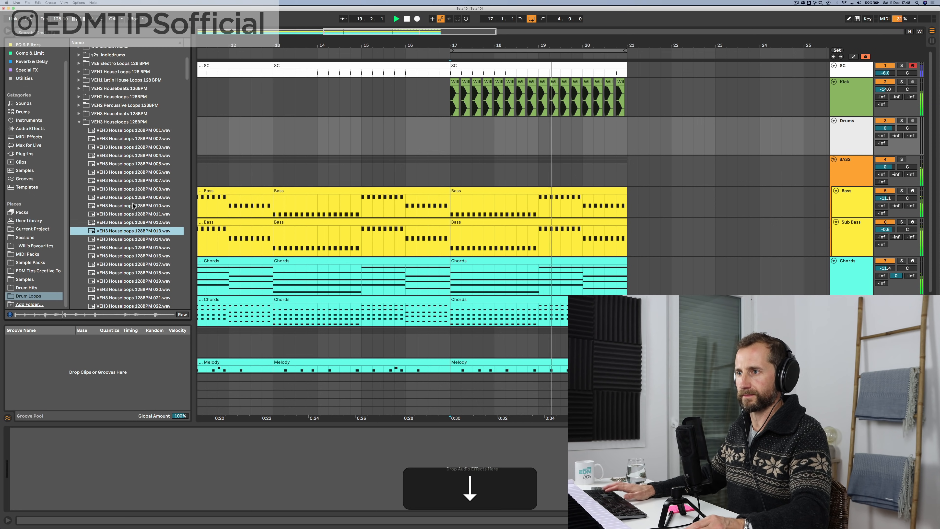
key(Down)
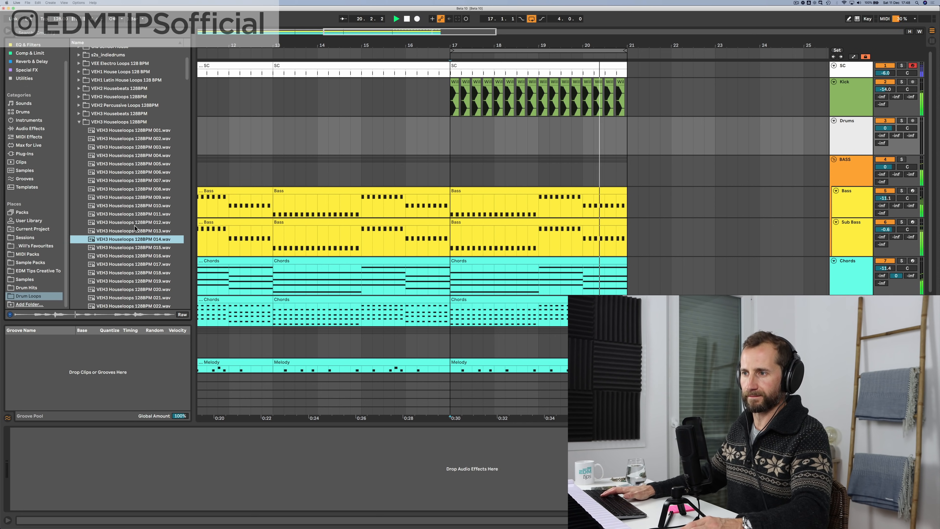
Step: Place VEH3 Houseloops 128BPM 014.wav on the audio Drums track at bar 17 and extend the looped clip to bar 21
key(space)
click(129, 242)
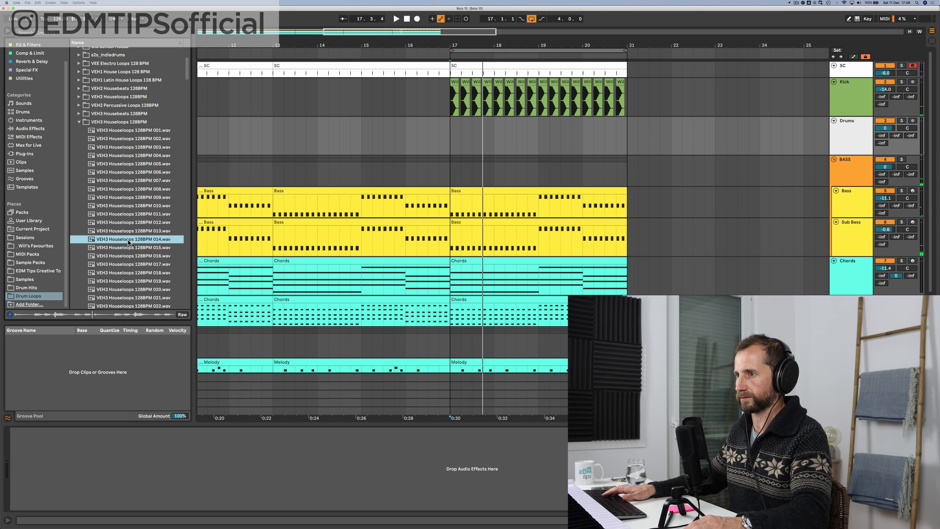
key(Down)
key(Up)
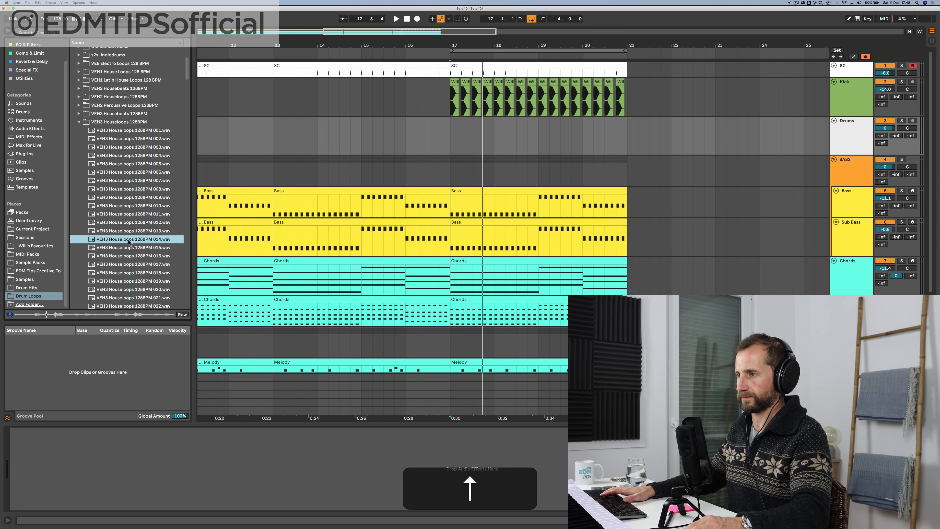
drag(128, 242, 452, 141)
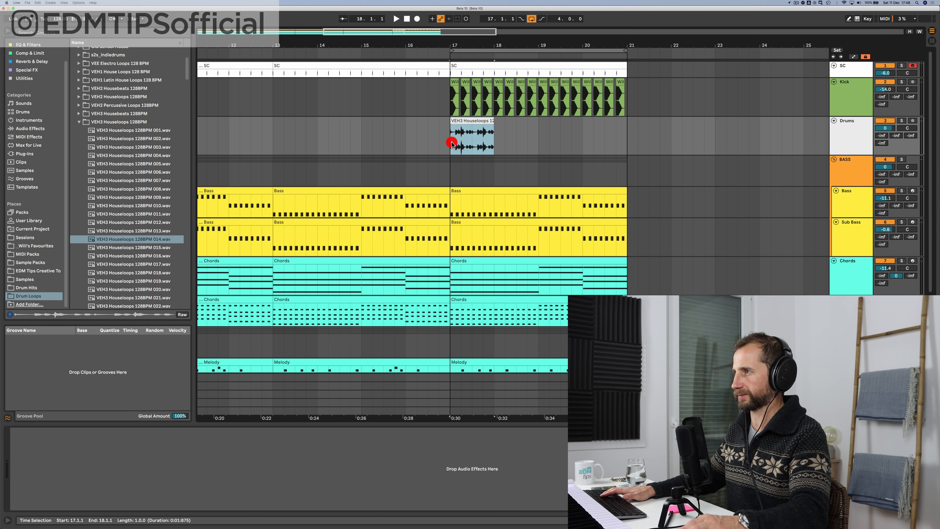
drag(544, 115, 624, 111)
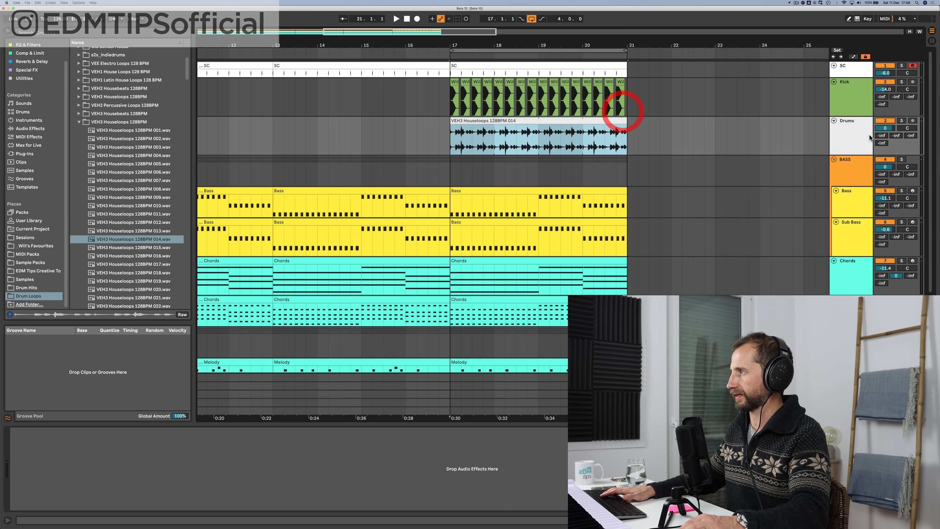
Step: Bring the Drums track up from silence during playback and set its volume to -14.5 dB
drag(885, 128, 885, 167)
key(space)
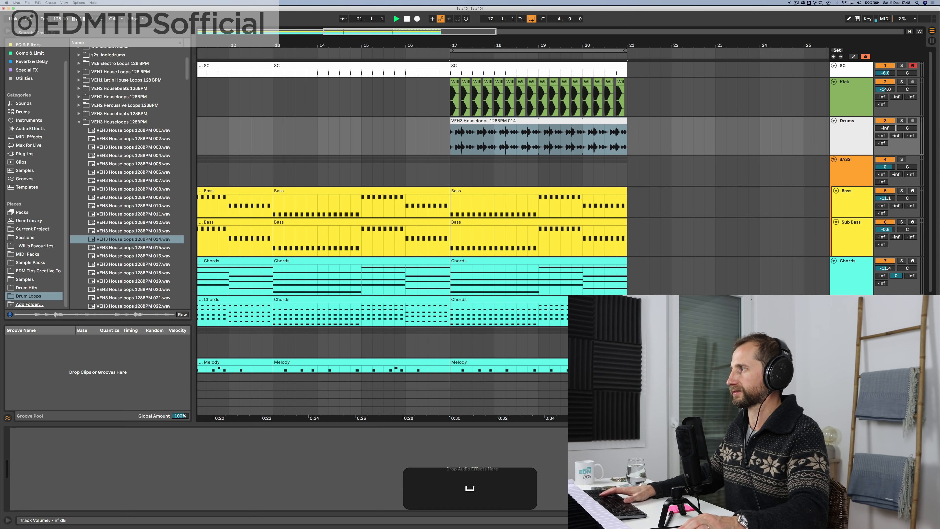
drag(885, 128, 885, 126)
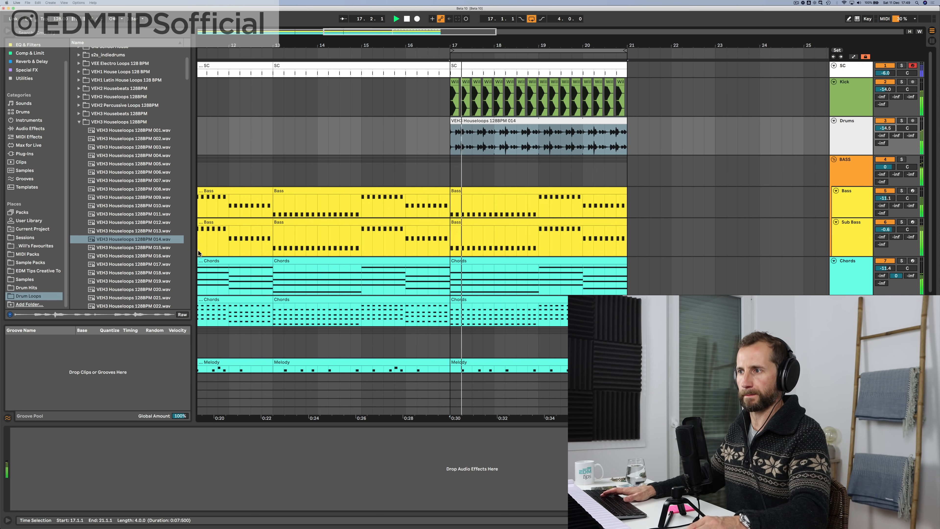
Step: Audition VEH3 Houseloops 128BPM loops 019 to 021 while the arrangement plays
key(space)
click(120, 281)
key(space)
key(Down)
scroll(123, 273, down, 1)
scroll(123, 273, down, 2)
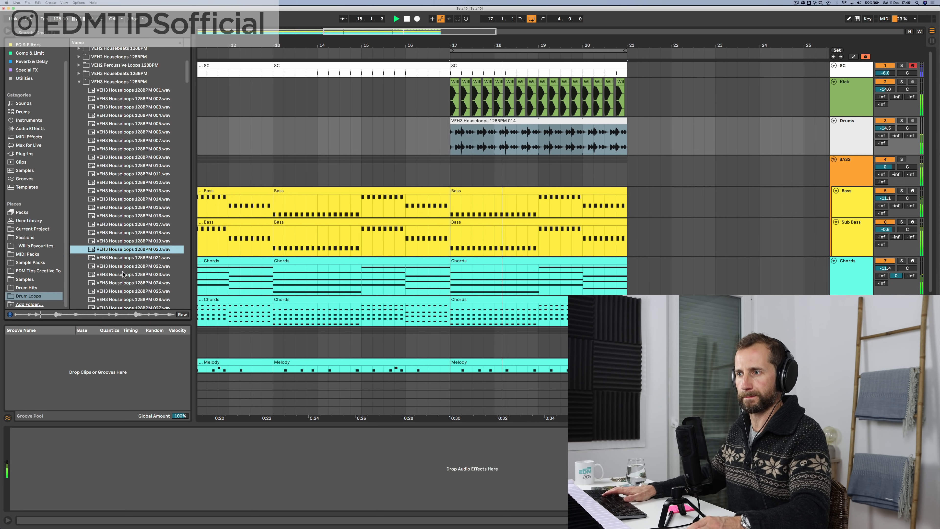
key(Down)
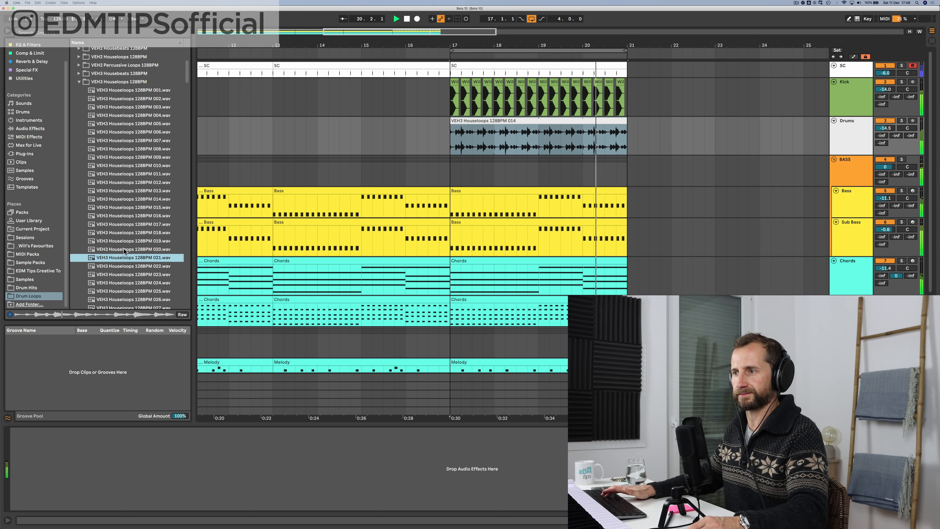
key(space)
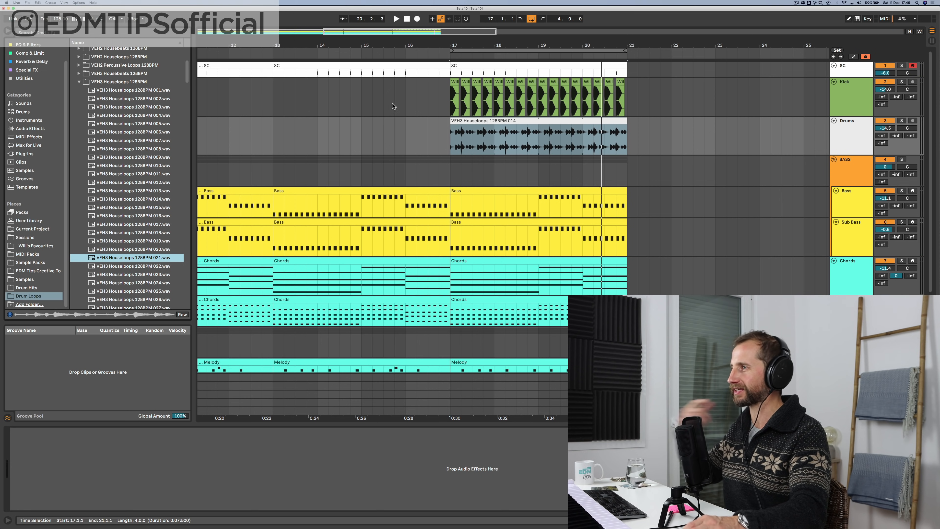
Step: Play the mix briefly from bar 17, and load EQ Eight from the EQ & Filters collection onto the Drums track
click(451, 138)
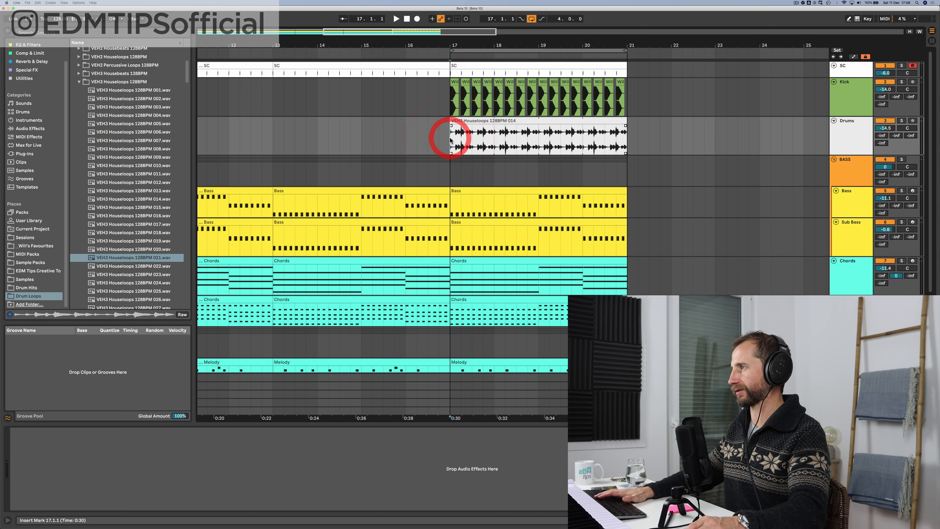
click(848, 138)
key(space)
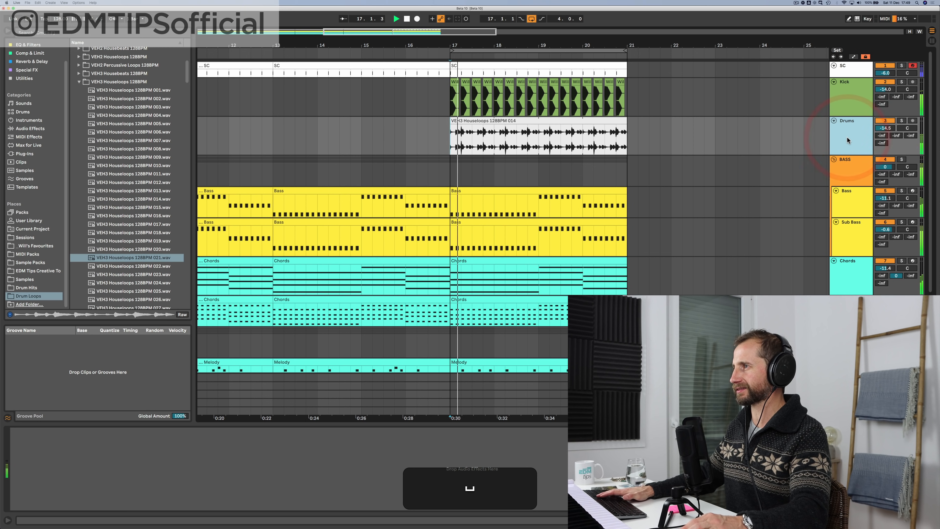
key(space)
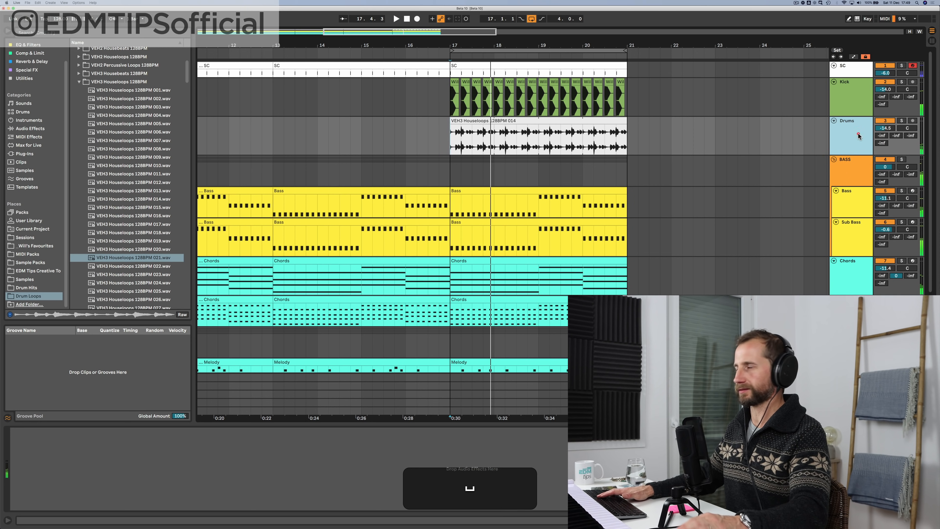
click(859, 134)
scroll(125, 111, up, 8)
scroll(33, 111, up, 2)
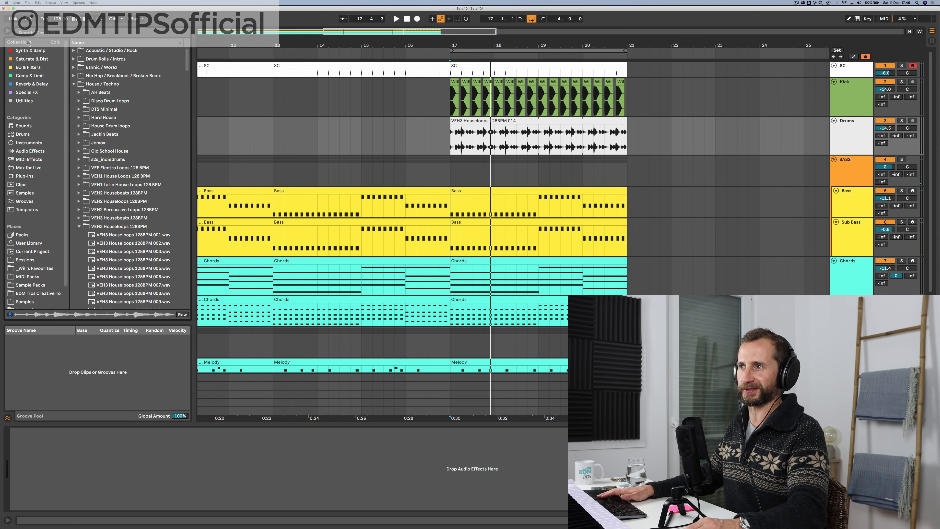
click(22, 68)
click(97, 51)
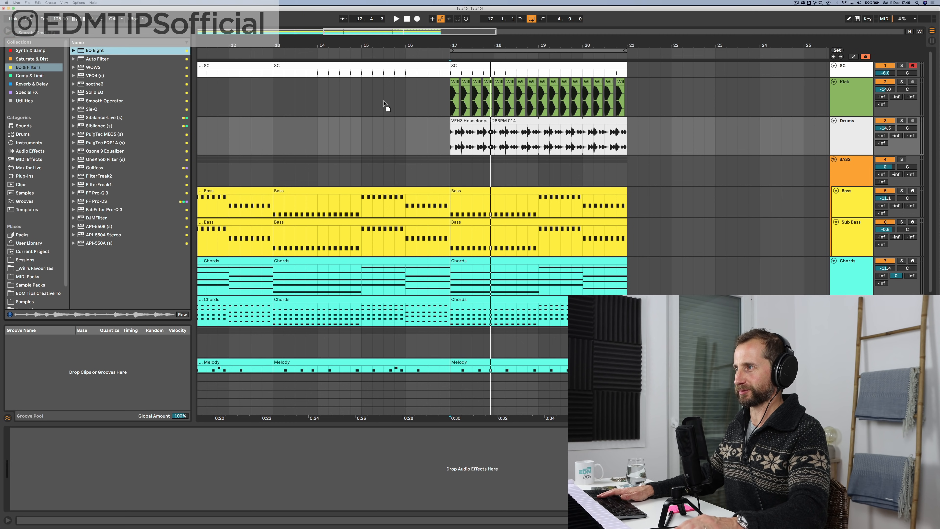
drag(471, 135, 468, 133)
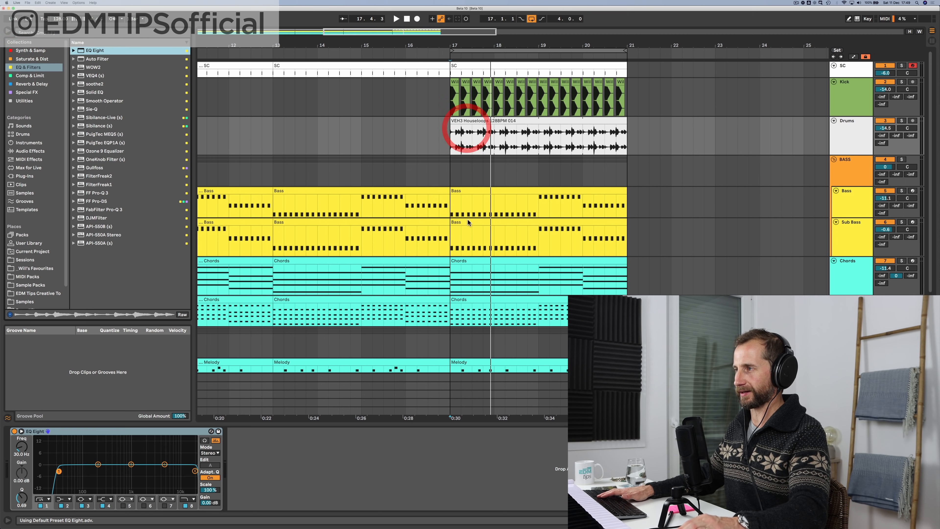
Step: Add a Glue Compressor after EQ Eight on the Drums track and set its threshold to -21.3 dB during playback
click(29, 76)
click(103, 68)
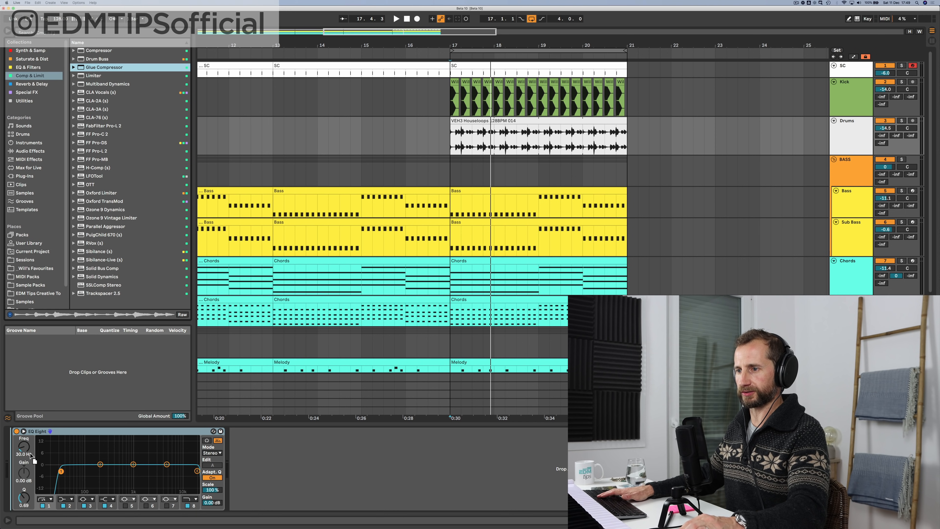
drag(158, 452, 244, 445)
key(space)
drag(278, 490, 278, 518)
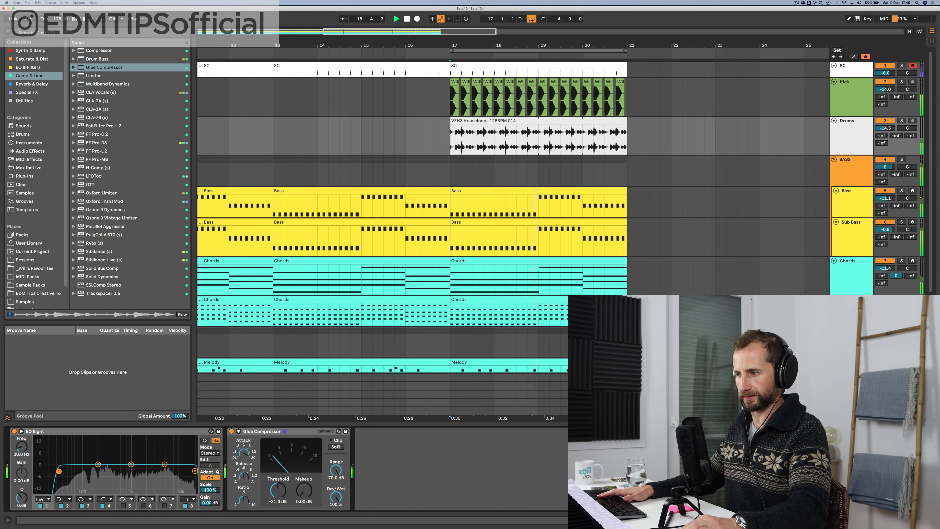
Step: Set the Drums Glue Compressor's makeup gain to 2 dB and raise the EQ Eight low-cut frequency to 115 Hz
click(302, 494)
text(2)
key(Return)
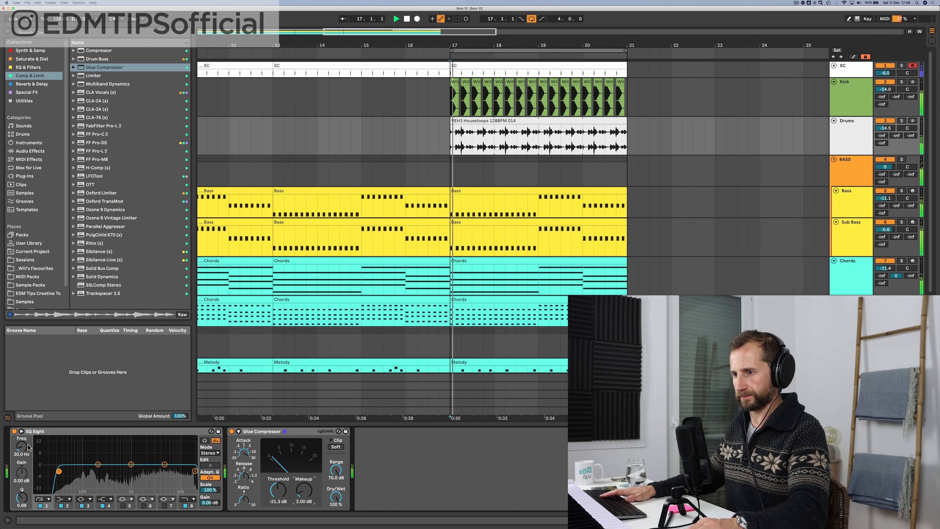
drag(59, 471, 86, 471)
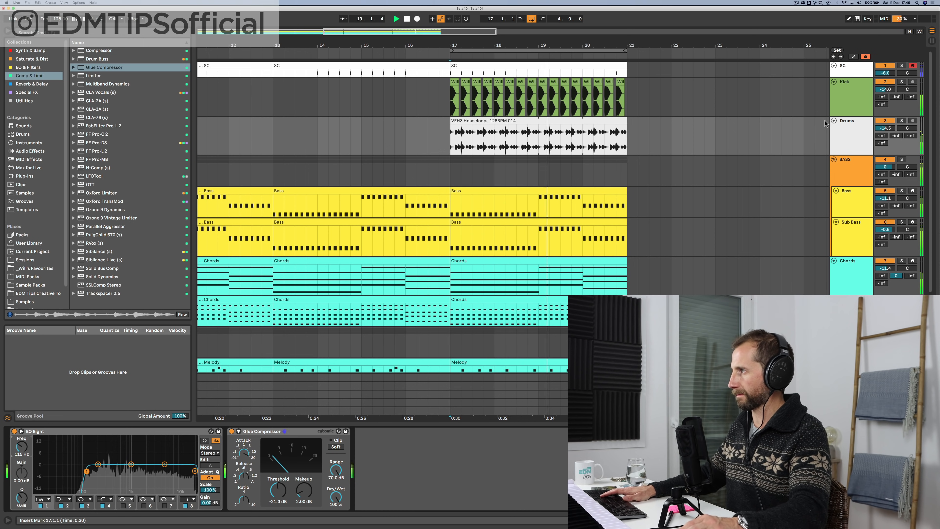
key(space)
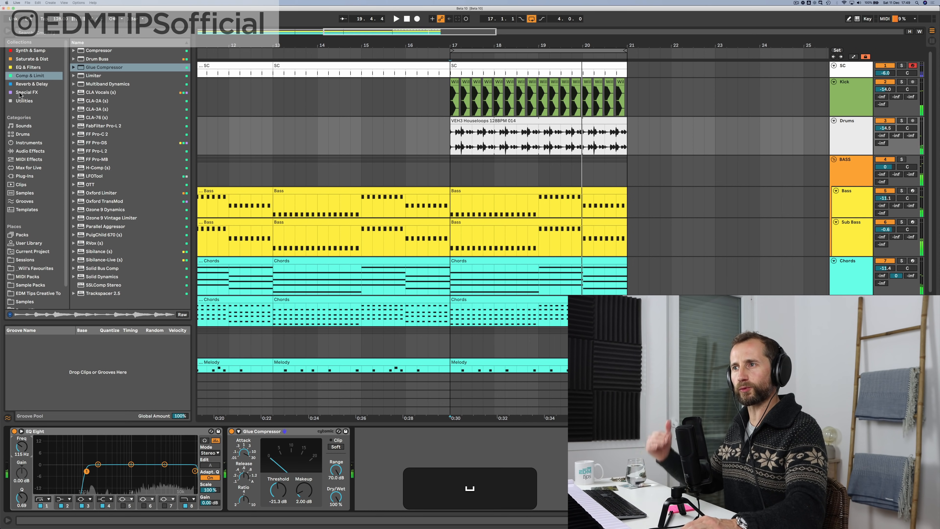
Step: Load Ozone Imager 2 from the Utilities collection after the Drums Glue Compressor and enable Stereoize during playback
click(28, 68)
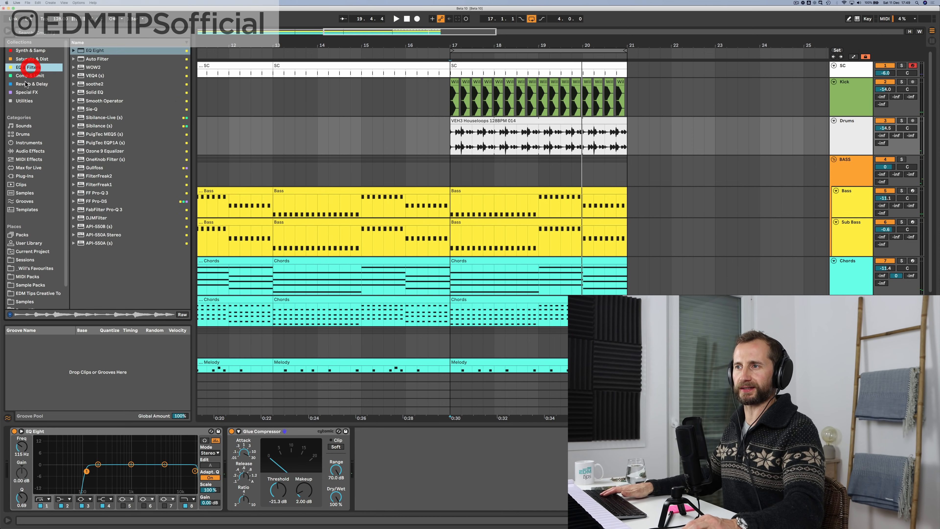
click(24, 101)
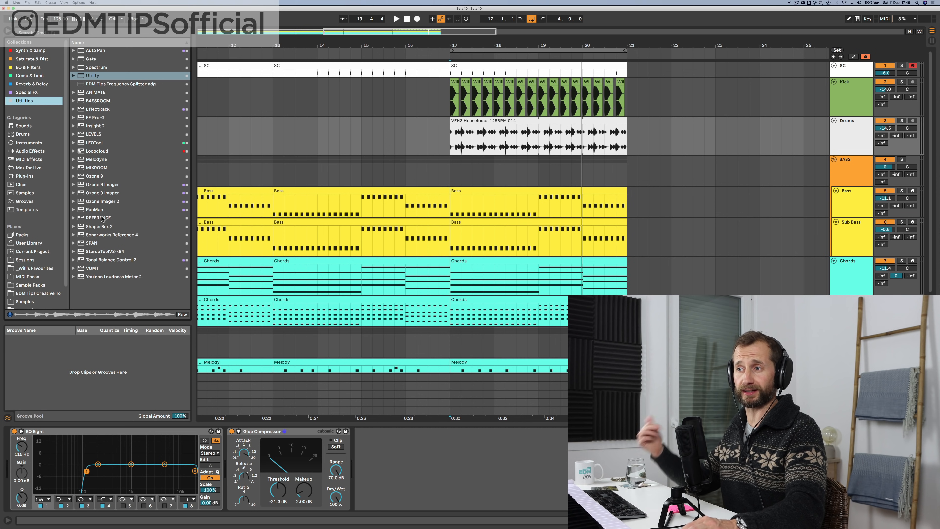
click(102, 202)
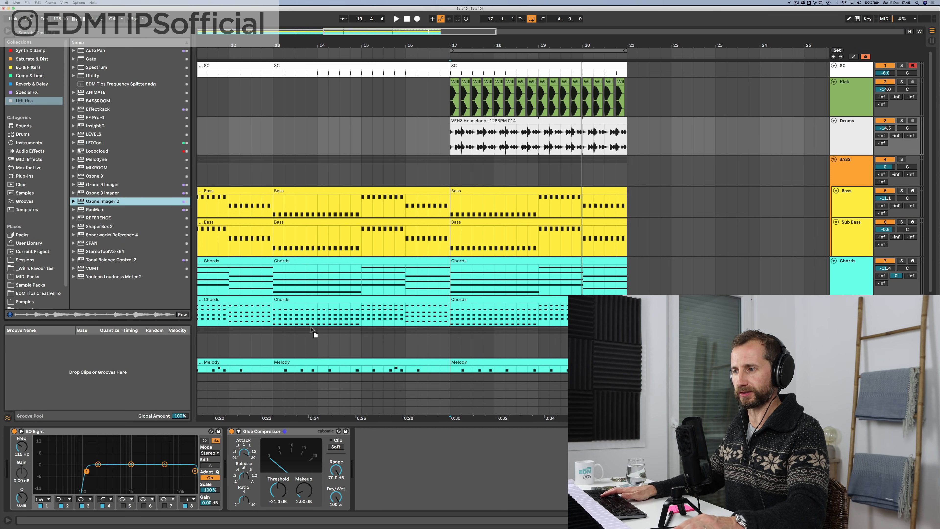
drag(383, 459, 380, 454)
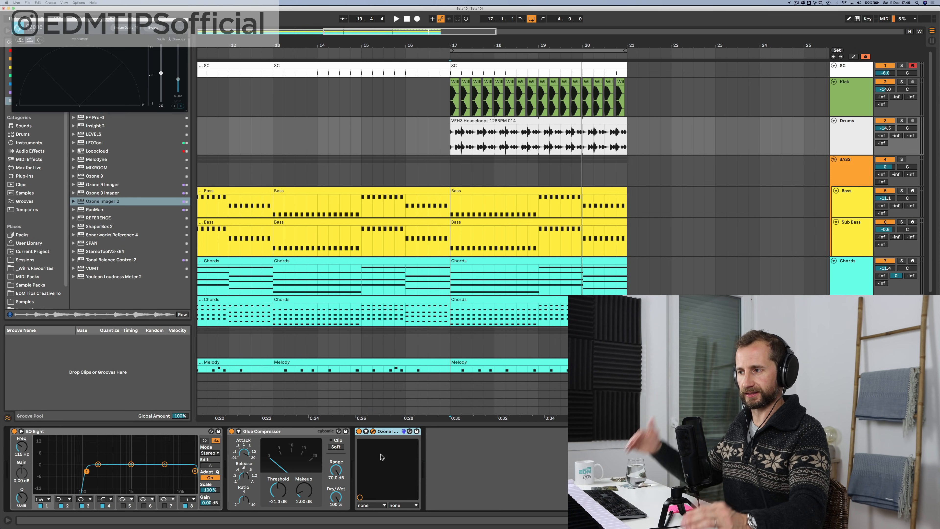
key(space)
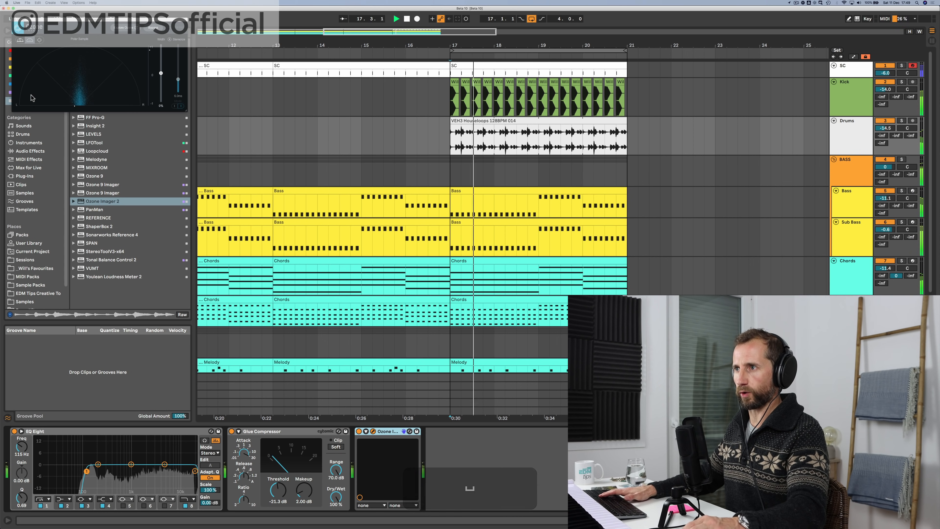
drag(161, 51, 623, 270)
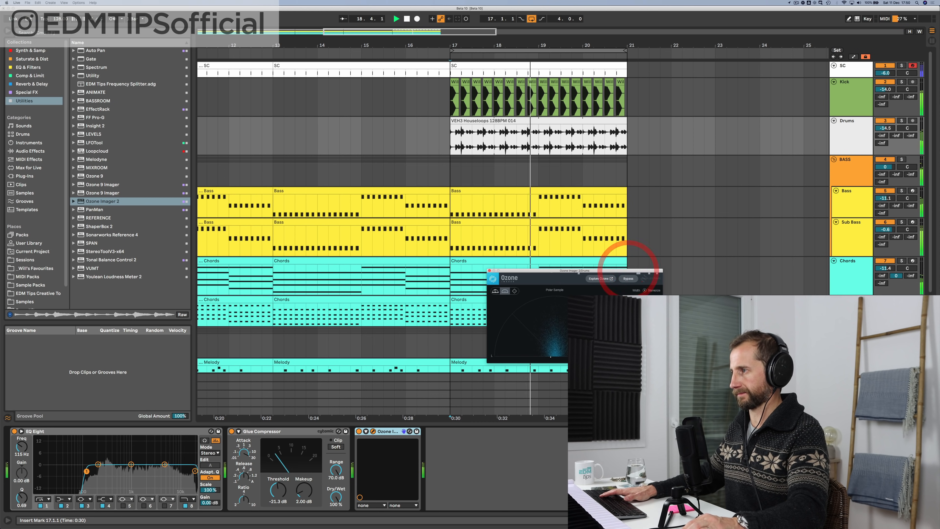
click(648, 291)
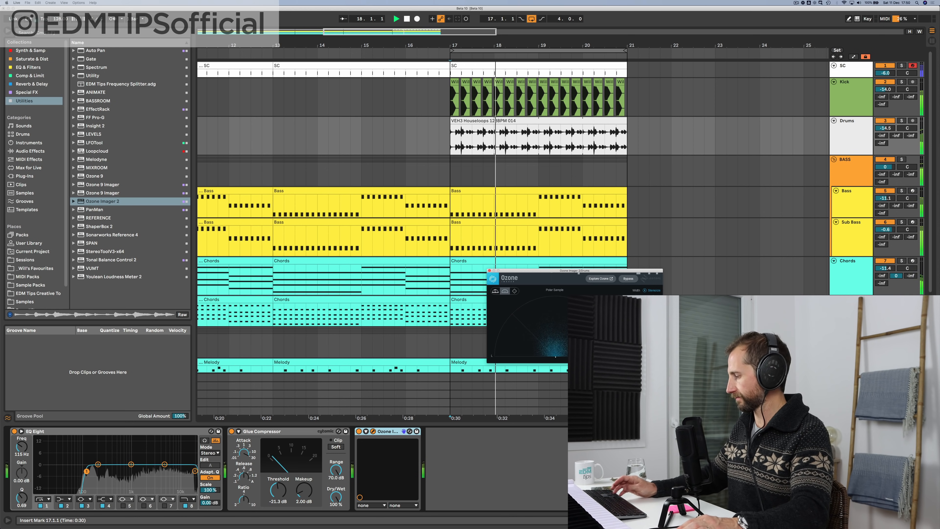
Step: Check the playing mix in mono with the Utility on the master, close the Ozone Imager window and reselect the Drums track
key(alt)
key(alt+m)
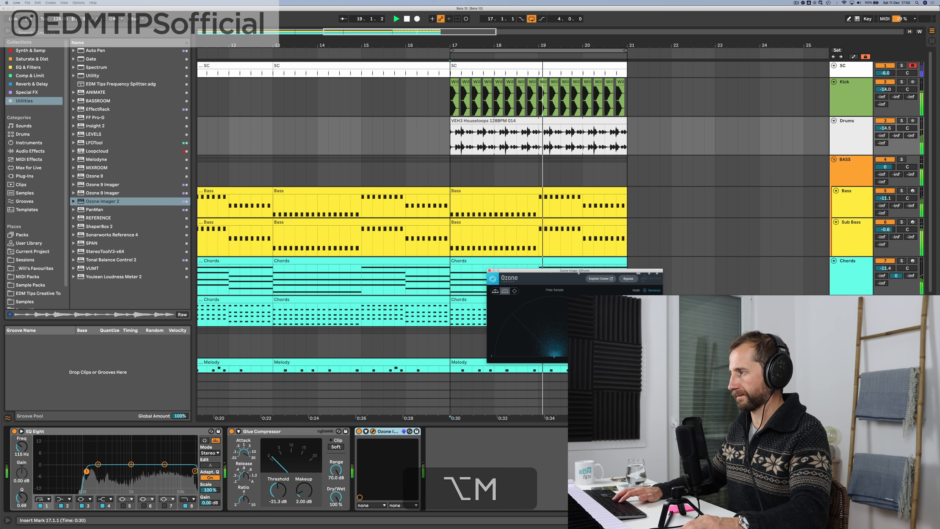
click(851, 411)
key(alt+m)
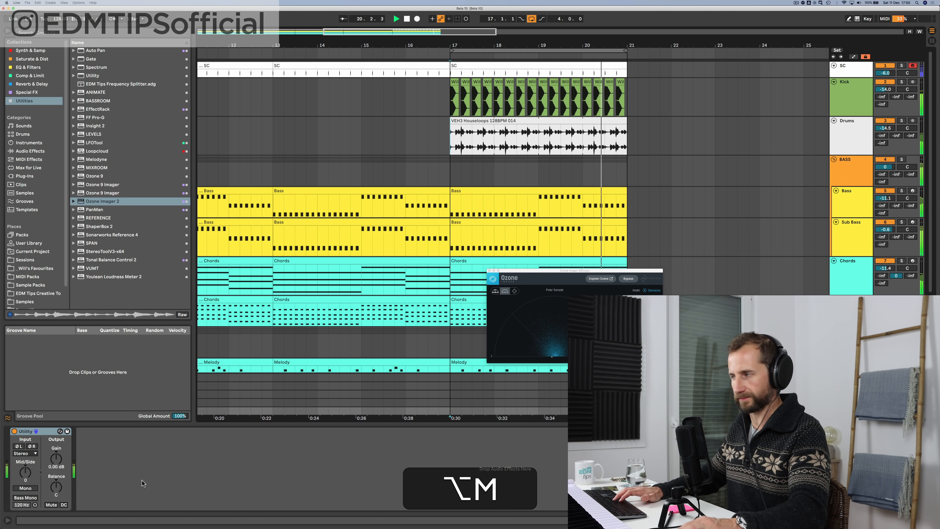
click(490, 271)
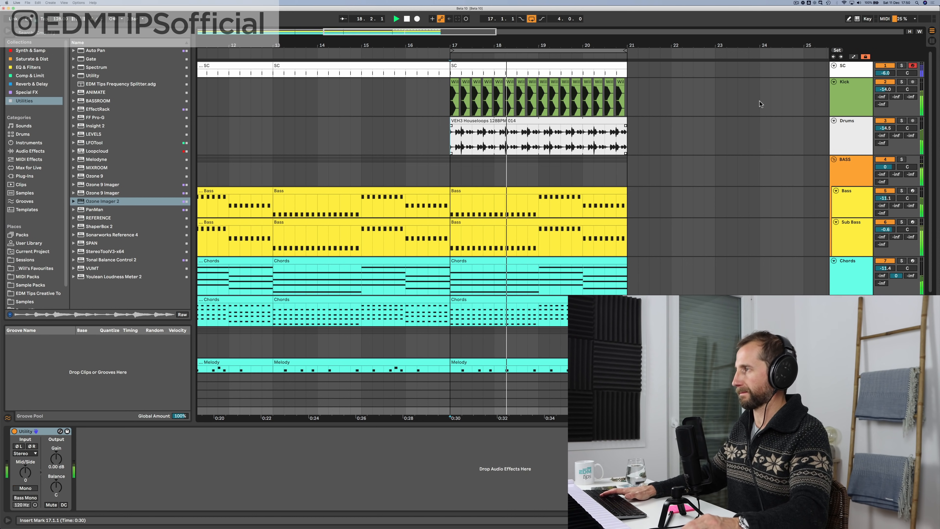
click(848, 139)
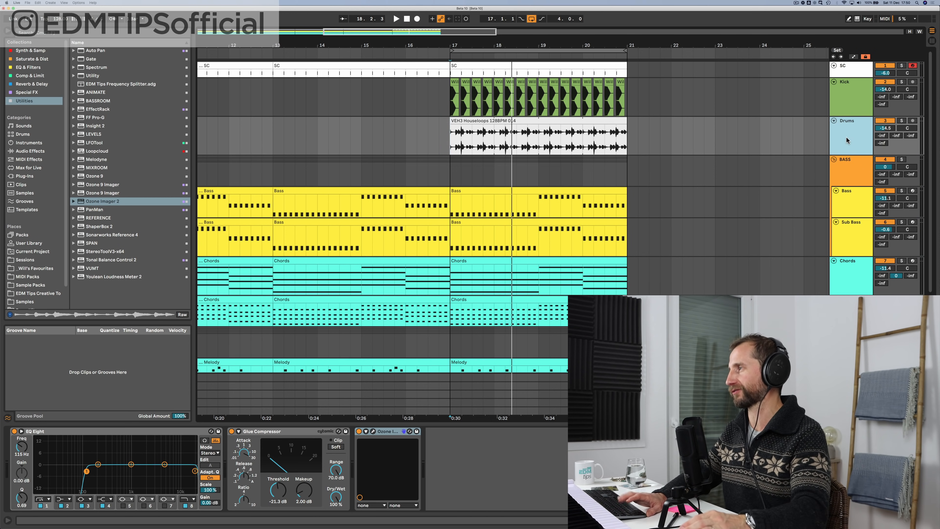
Step: Raise the soloed Drums track's send to A Room RVB, shorten that reverb's decay time to 593 ms, and unsolo Drums
key(Tab)
click(746, 35)
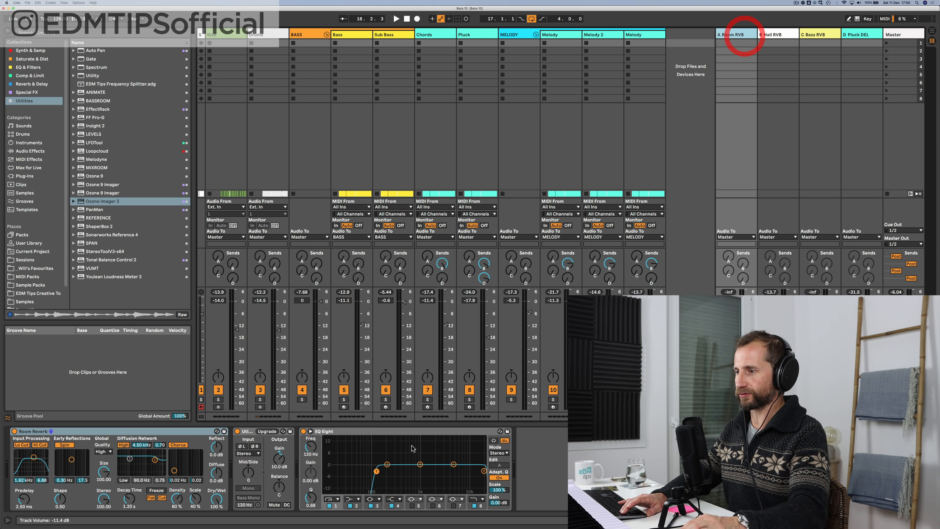
drag(127, 500, 127, 504)
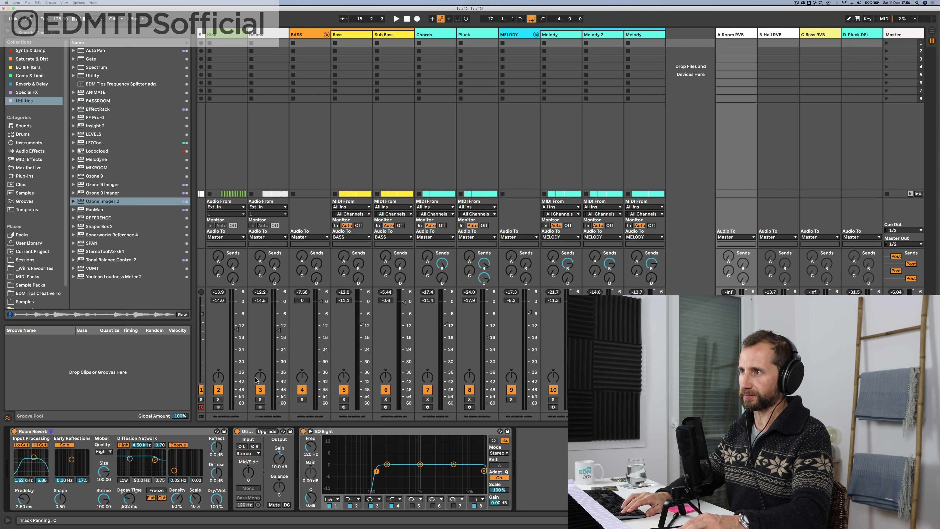
key(space)
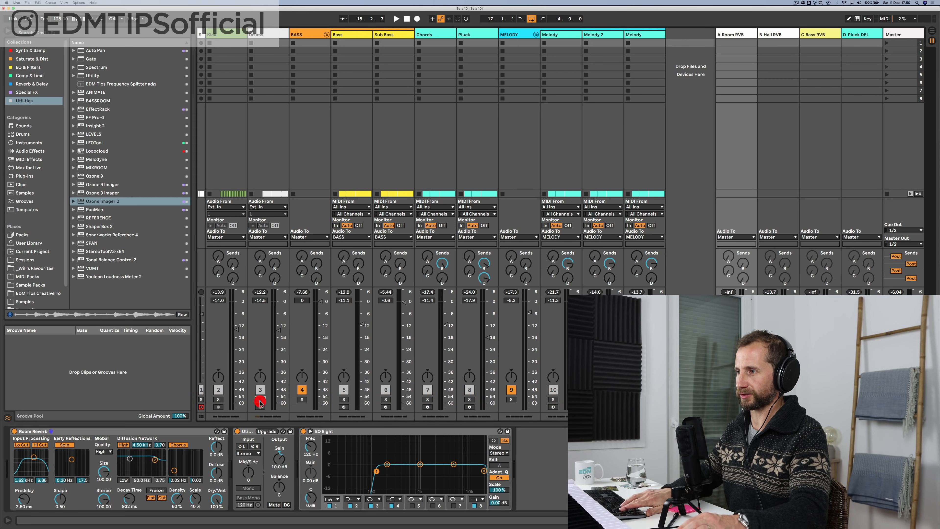
click(260, 399)
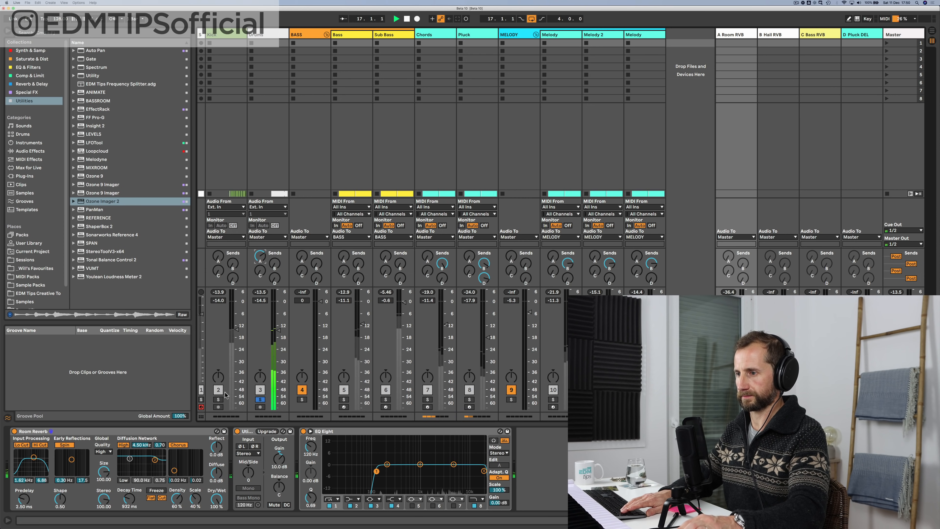
drag(132, 501, 132, 506)
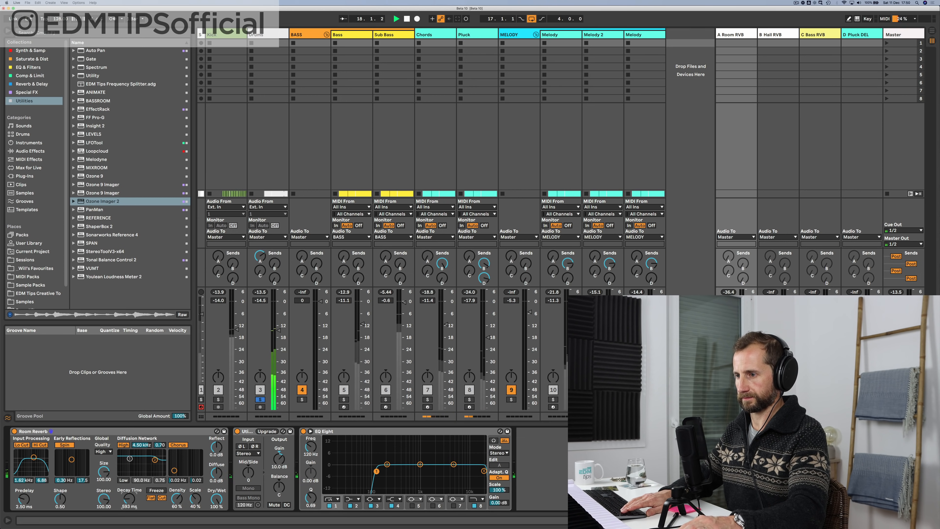
click(260, 255)
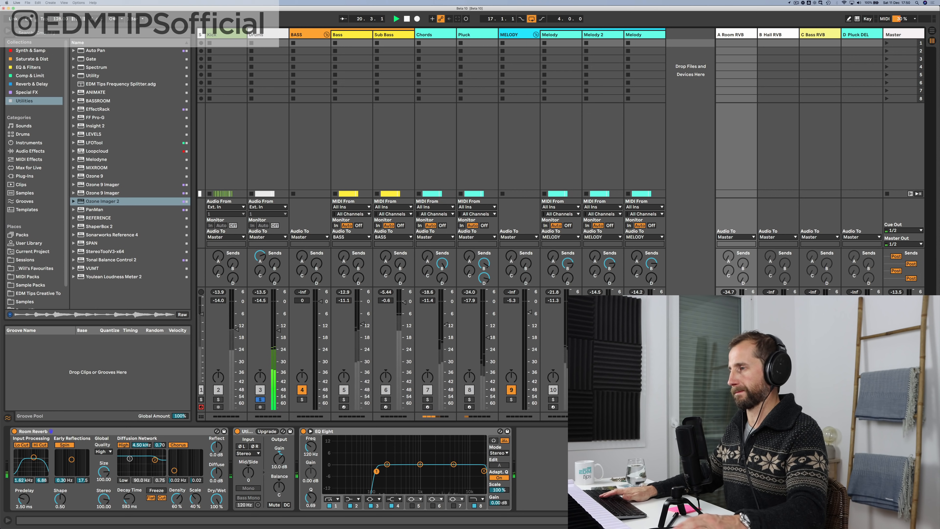
click(259, 401)
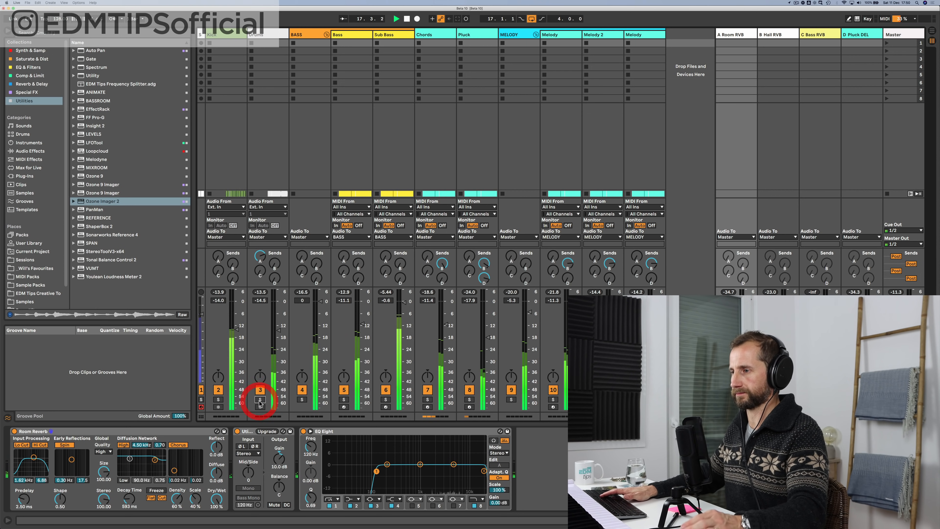
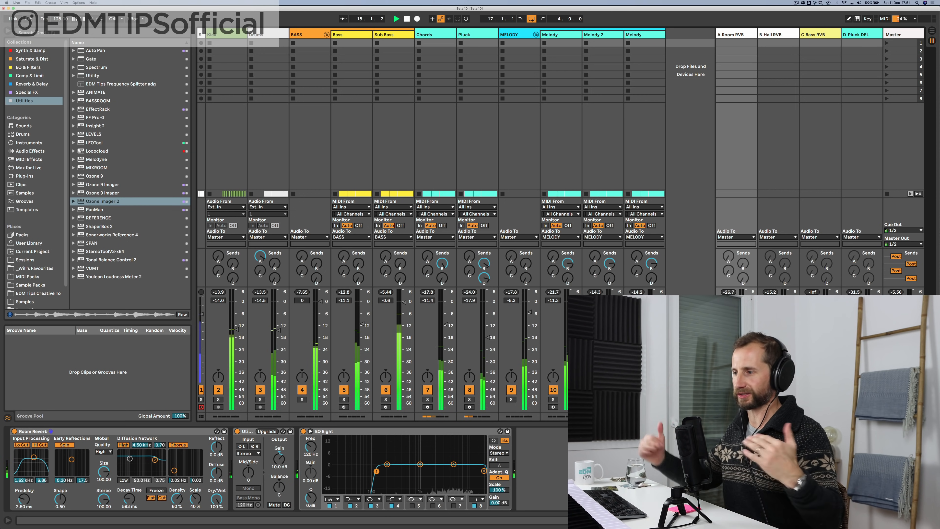
Step: Return to the Arrangement view, stop playback and insert a new audio track below Drums
key(Tab)
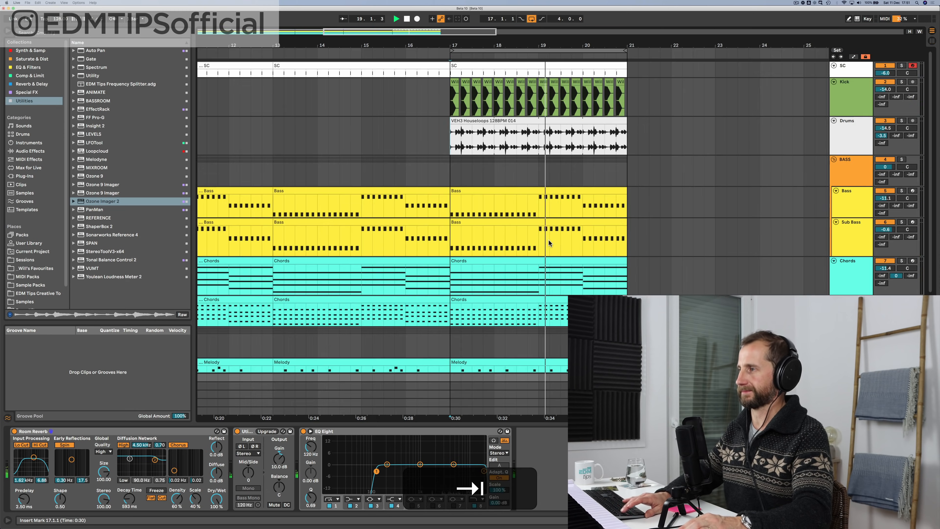
key(space)
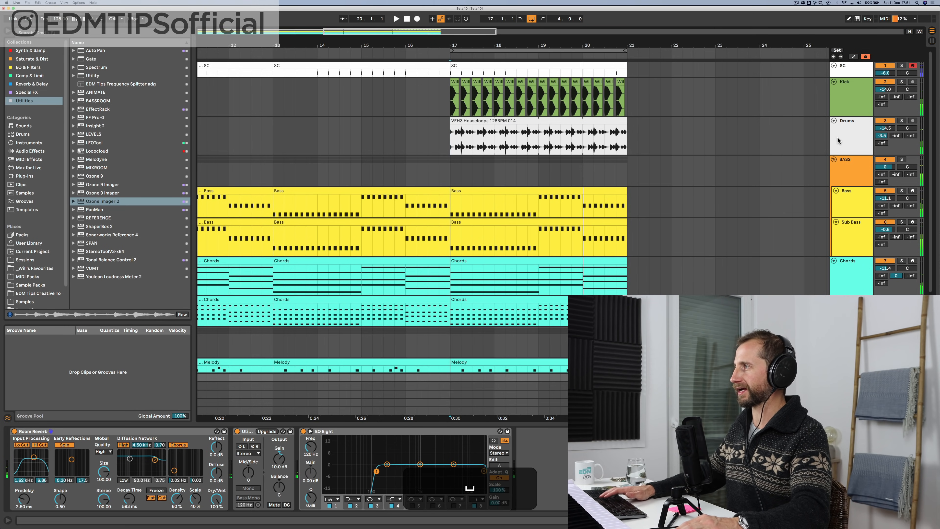
click(840, 137)
key(super+t)
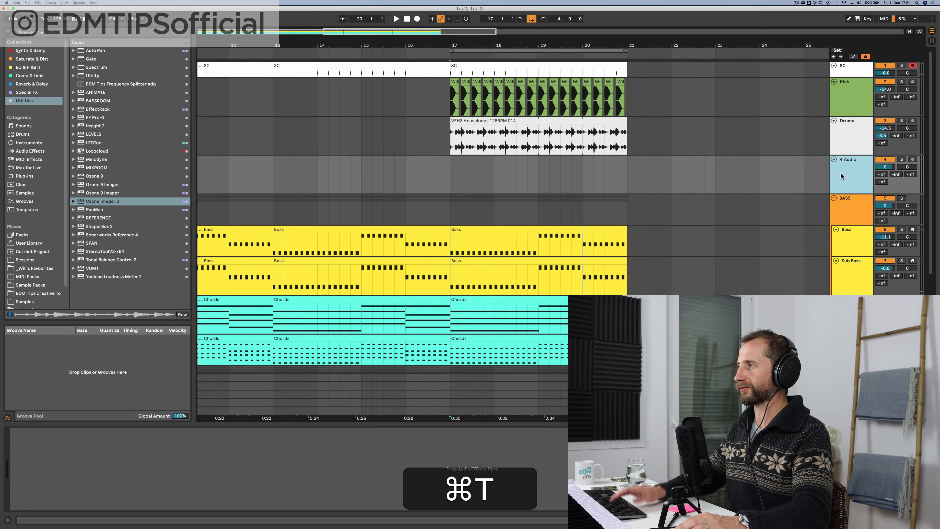
click(840, 172)
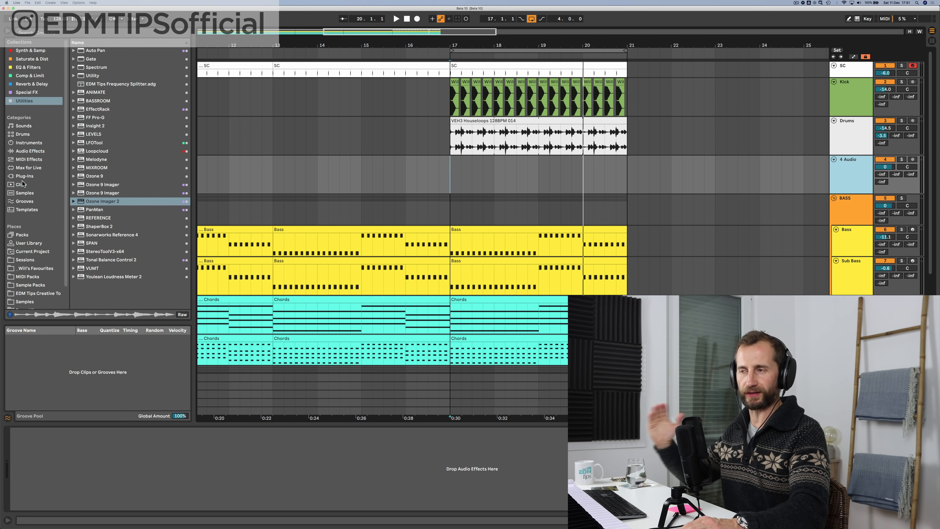
Step: Browse the Drum Hits folder to Cymbals (Splash) > VEH3 Crash and preview VEH3 Crash 01.wav
scroll(25, 274, down, 3)
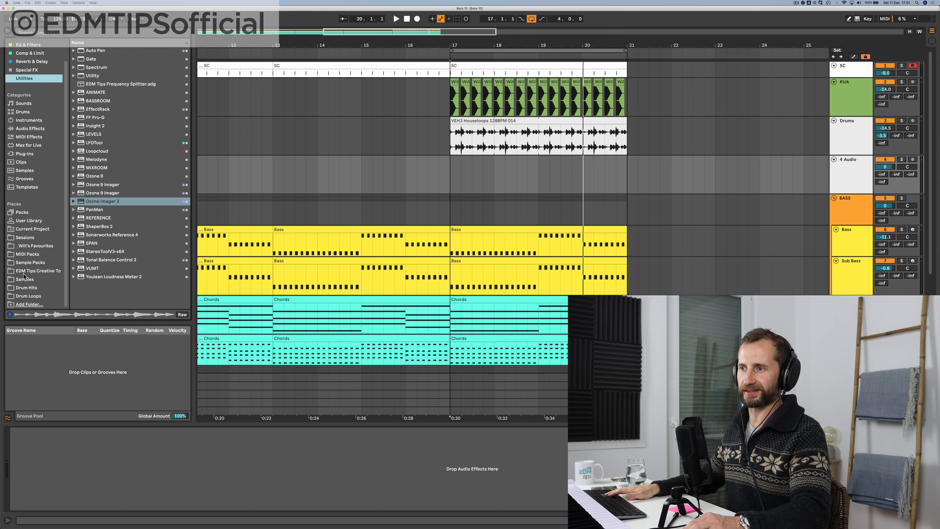
click(26, 288)
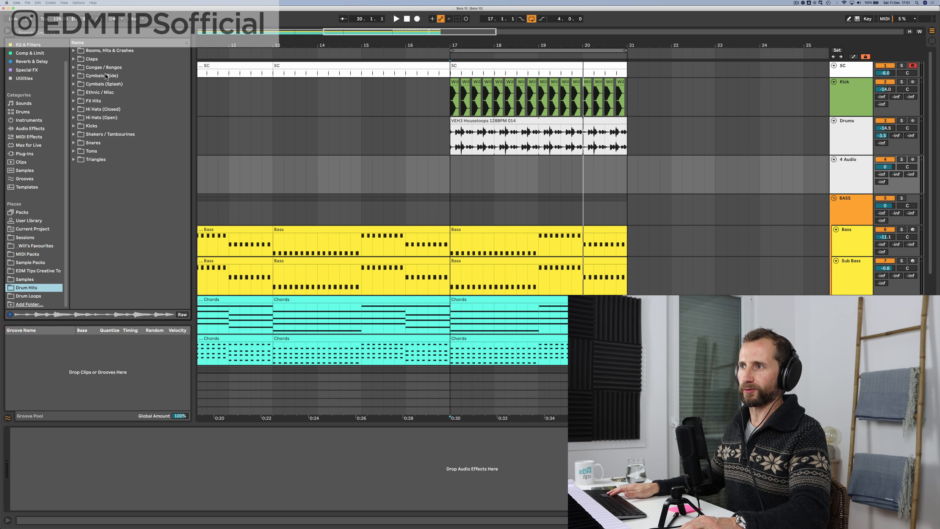
double_click(105, 84)
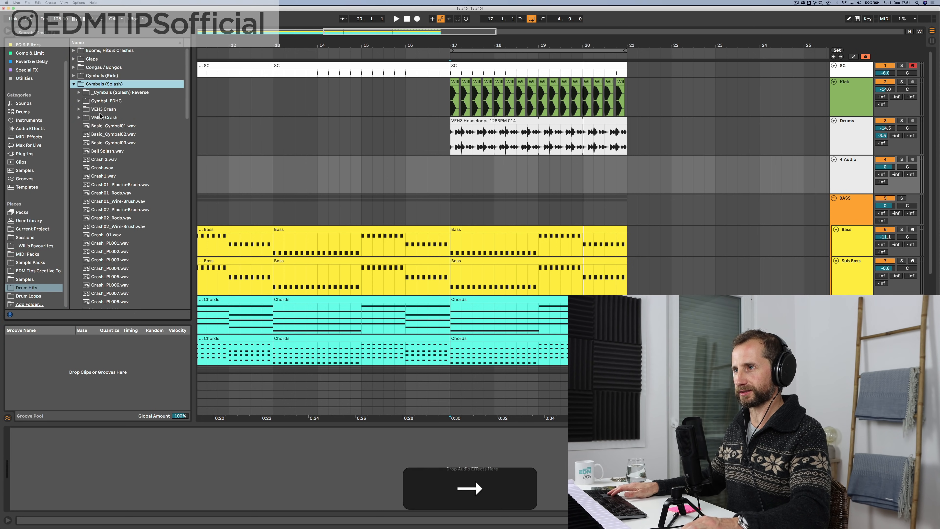
double_click(104, 117)
key(Down)
double_click(104, 112)
key(Down)
key(Down)
click(107, 117)
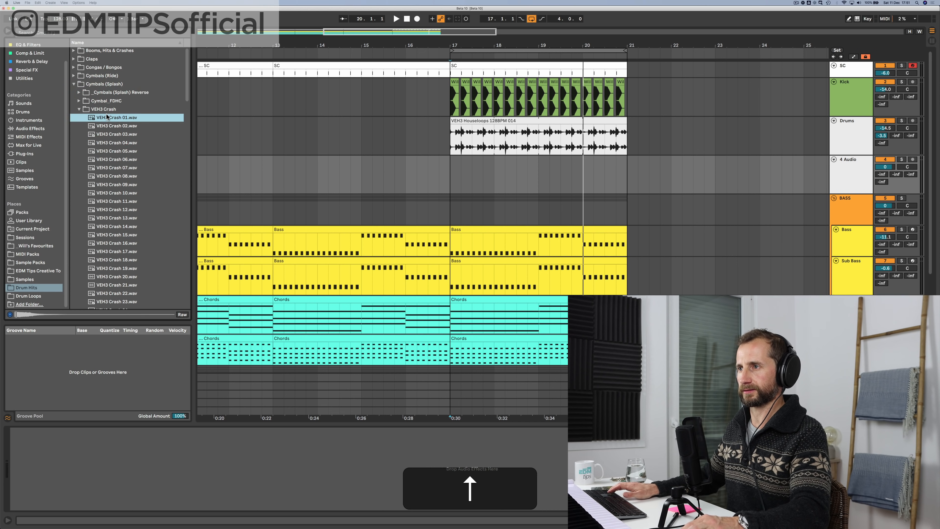
Step: Select bar 17 on the new audio track, from 17.1.1 to 18.1.1, and loop that one-bar range
click(451, 180)
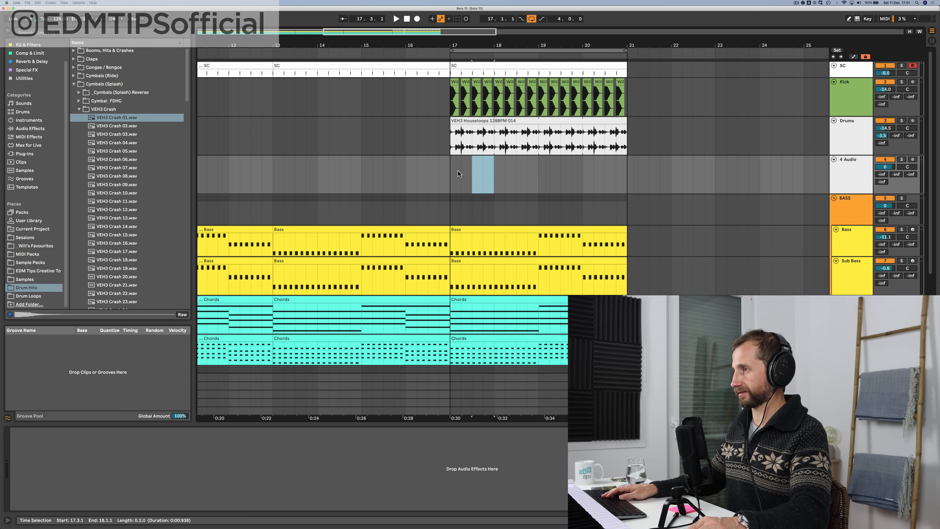
shift+click(451, 170)
key(super+l)
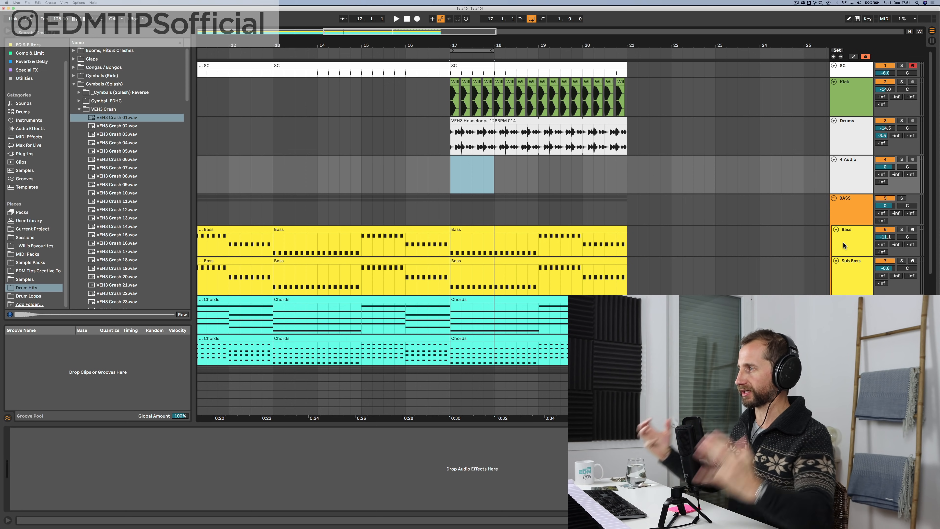
Step: Audition VEH3 Crash 01 and 02 against the looped bar during playback
key(space)
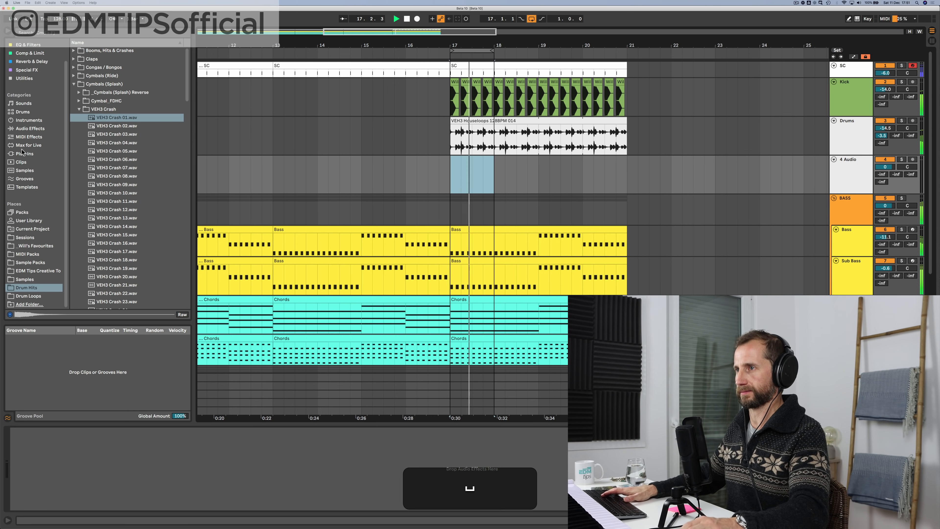
click(105, 125)
key(Up)
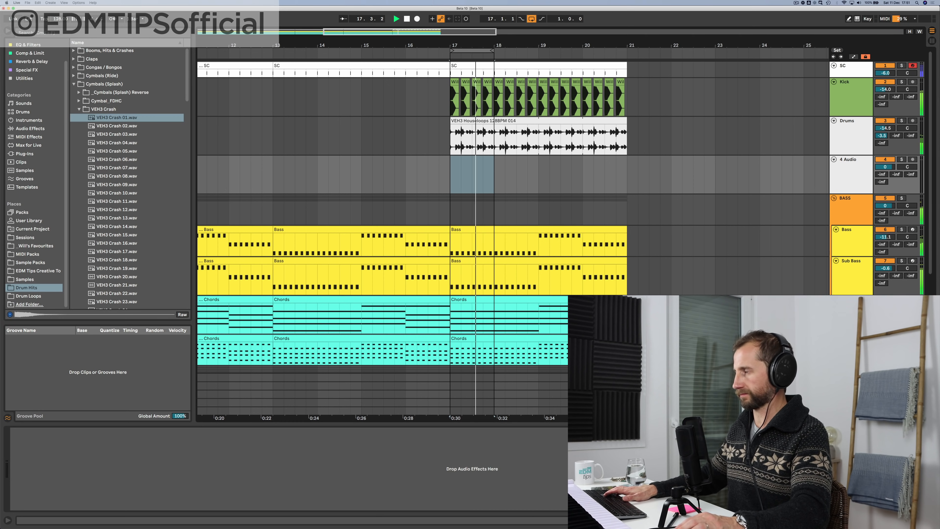
click(125, 119)
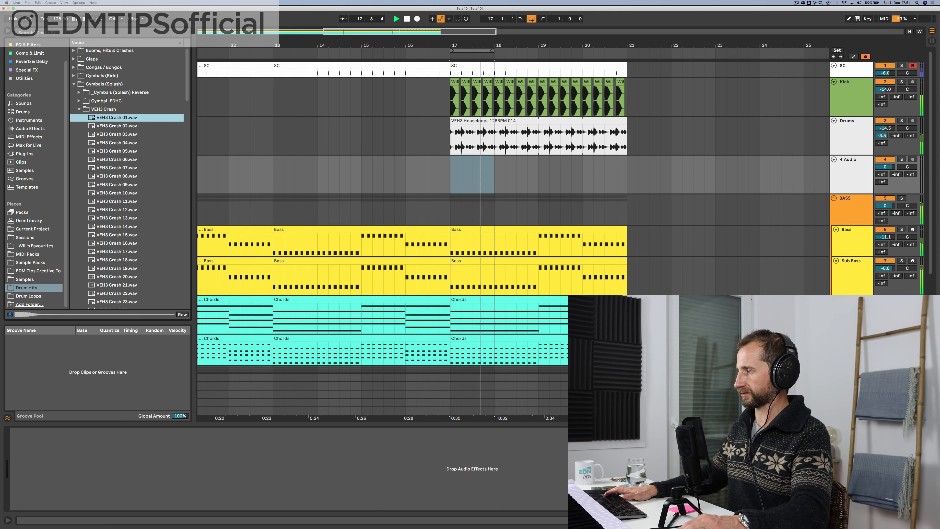
Step: Audition crash alternatives in the VMH1 Crash folder during playback, comparing VMH1 FX Sounds 106, 135, 142 and 144
click(126, 117)
scroll(118, 231, down, 5)
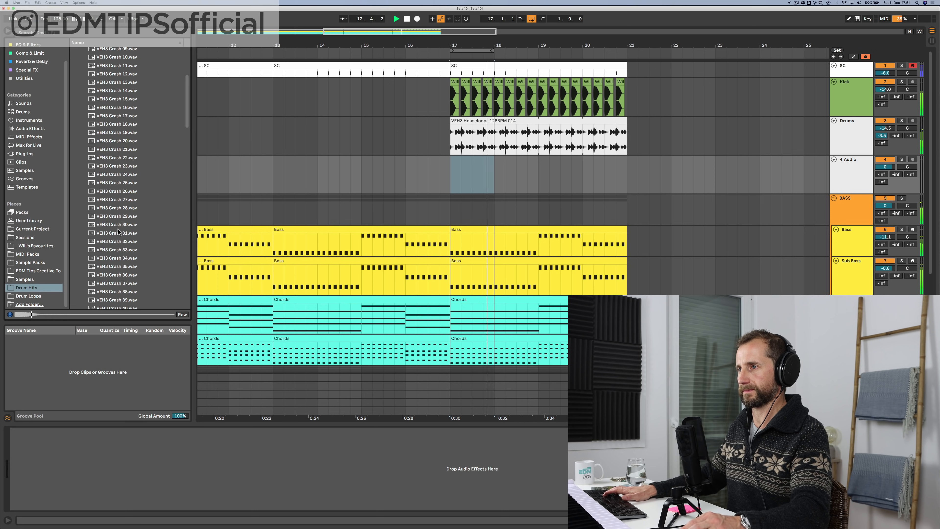
scroll(118, 226, down, 8)
click(105, 98)
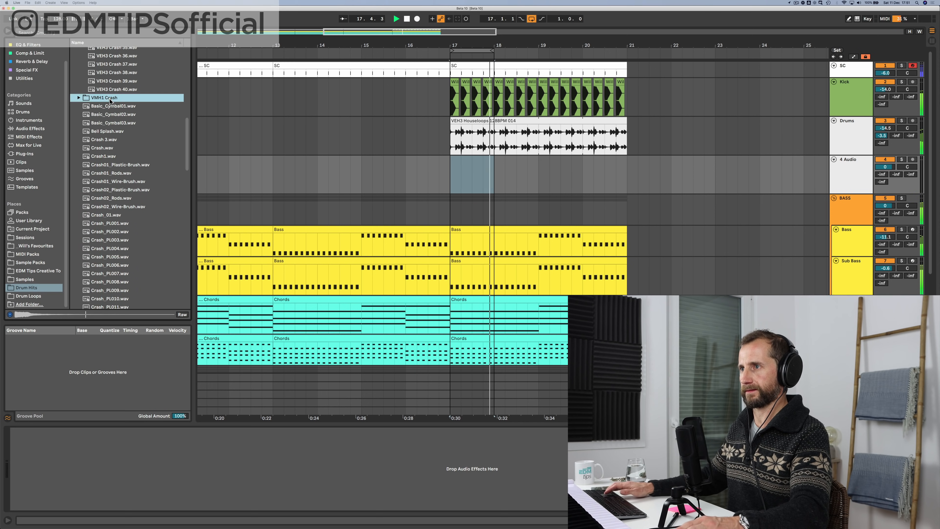
key(Down)
click(111, 177)
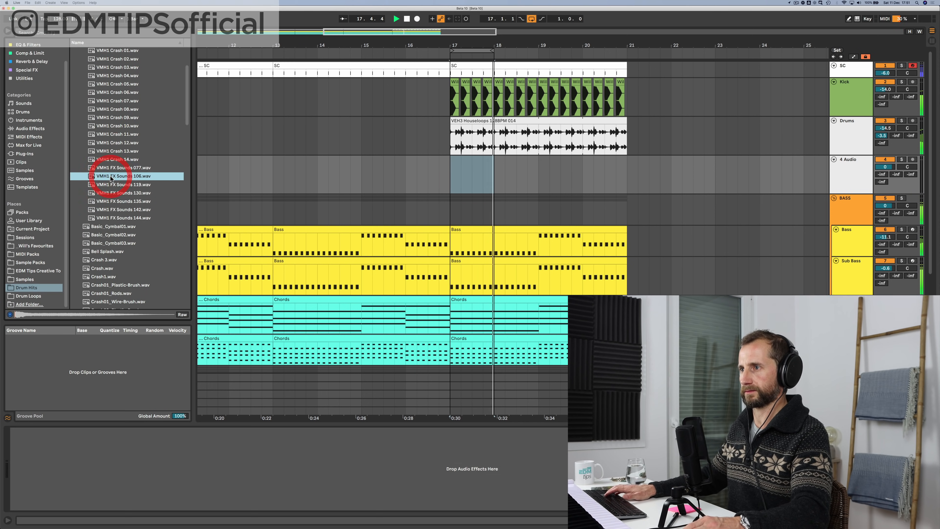
click(118, 219)
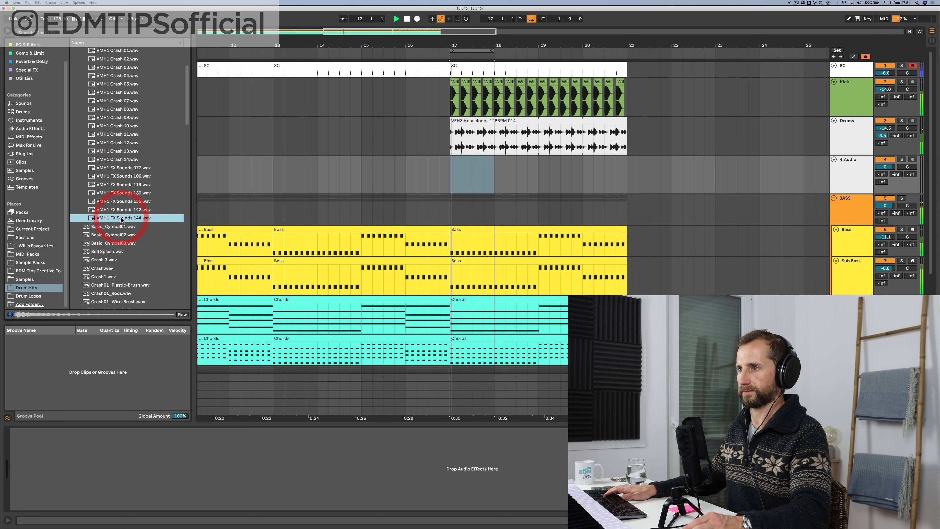
key(Up)
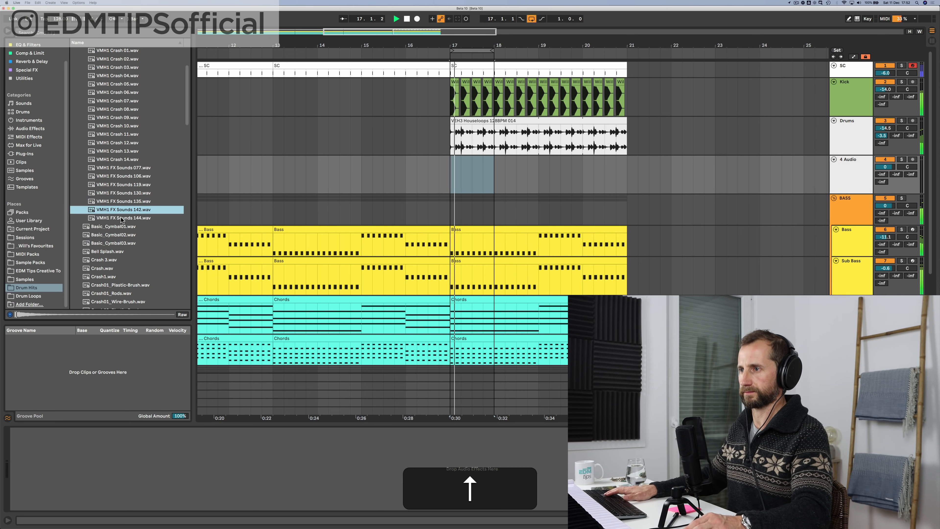
key(Up)
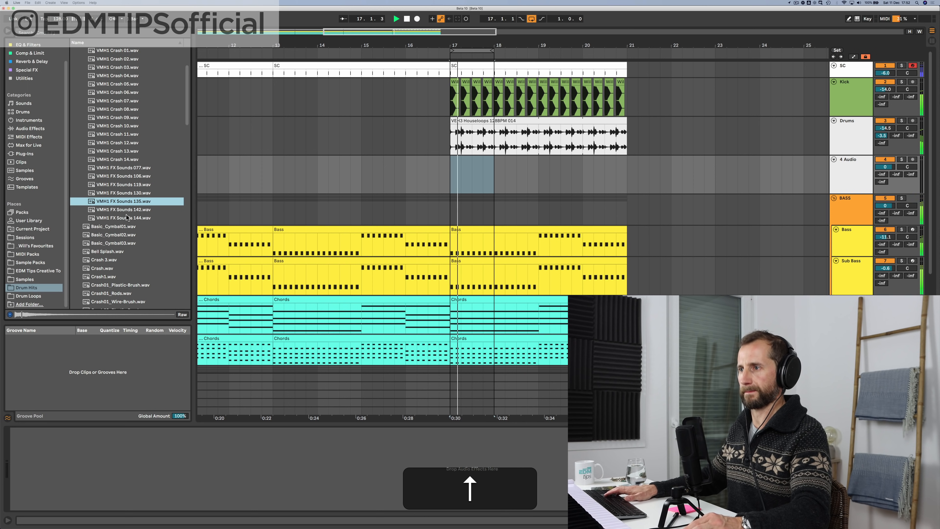
key(Down)
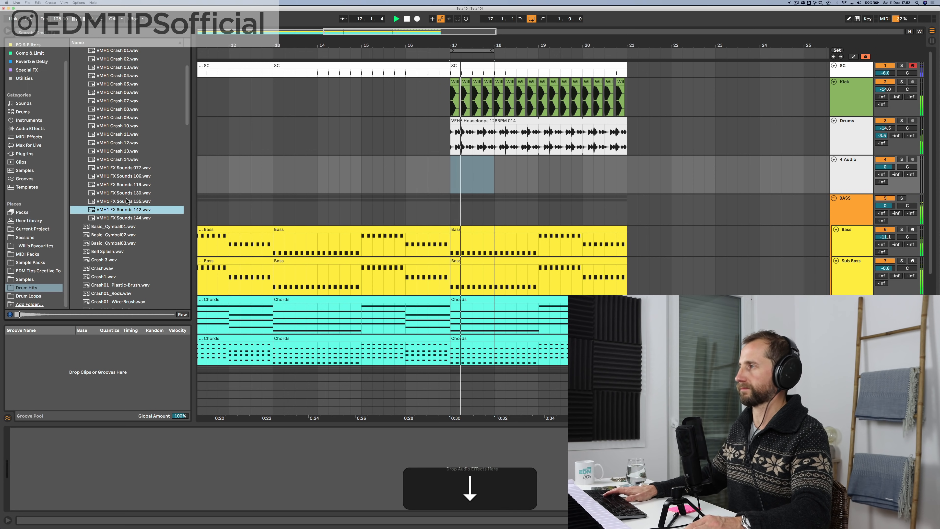
Step: Return to the VEH3 Crash folder and compare VEH3 Crash 01, 02, 15 and 16 against the playing loop
scroll(126, 198, up, 3)
click(116, 111)
key(Right)
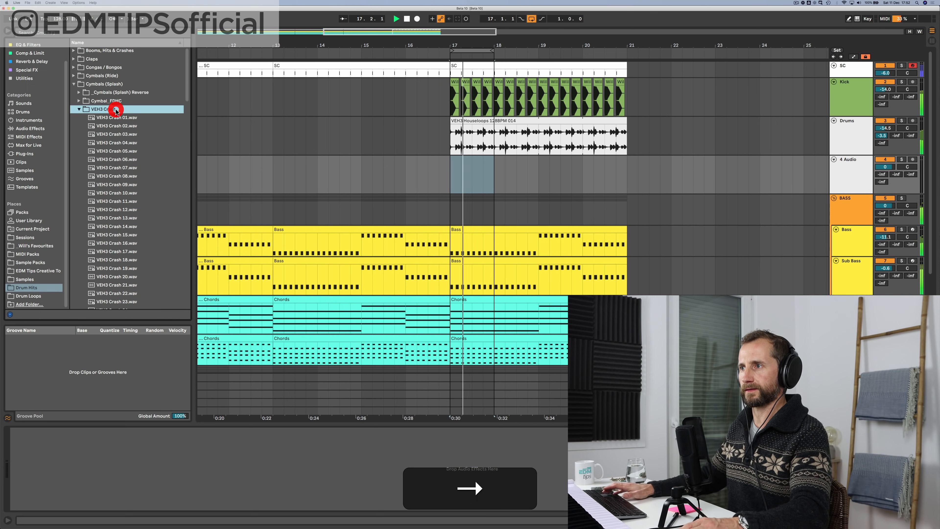
key(Down)
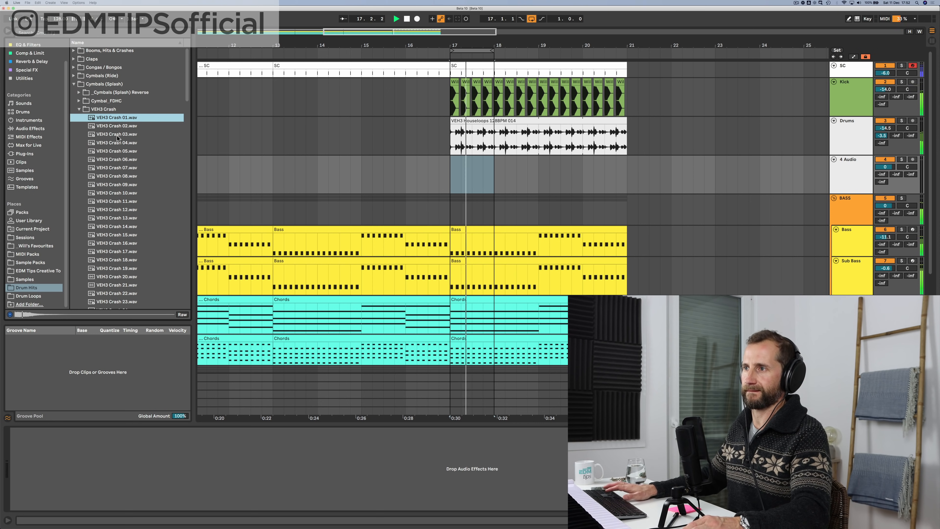
key(Down)
key(Up)
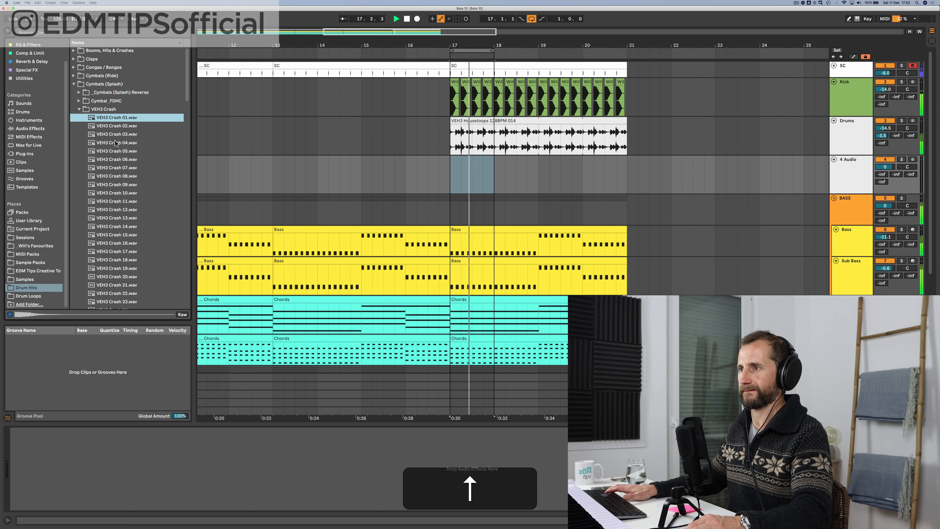
click(116, 136)
click(105, 235)
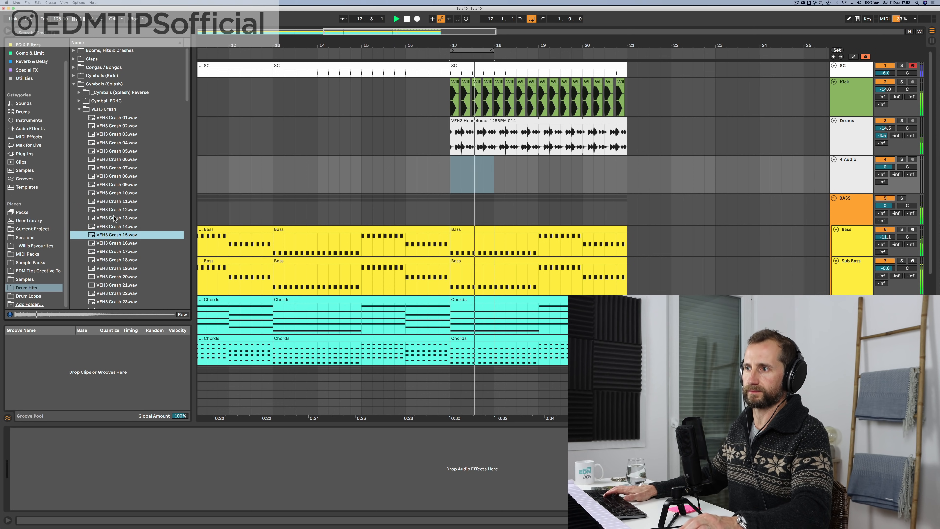
click(115, 244)
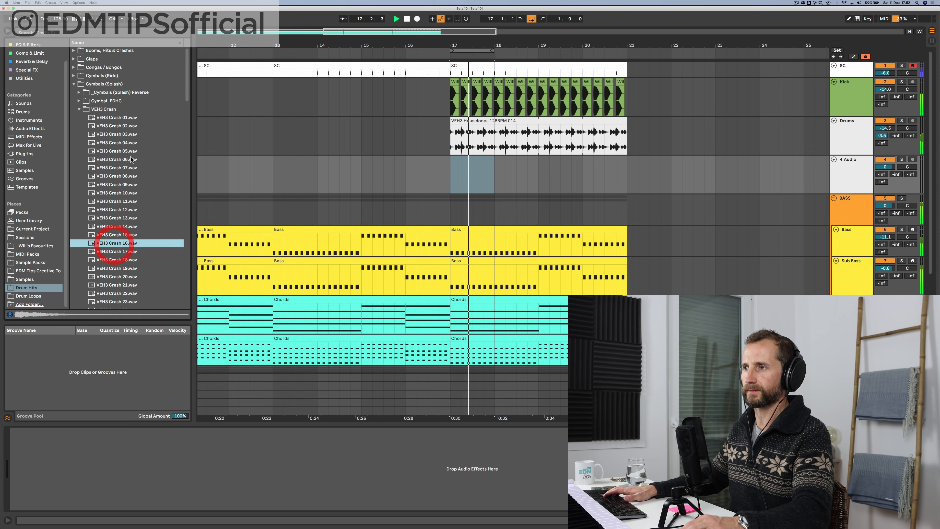
Step: Place VEH3 Crash 01.wav at bar 17 on the empty audio track below Drums and turn off warping for its clip
click(121, 118)
drag(121, 118, 450, 169)
double_click(450, 168)
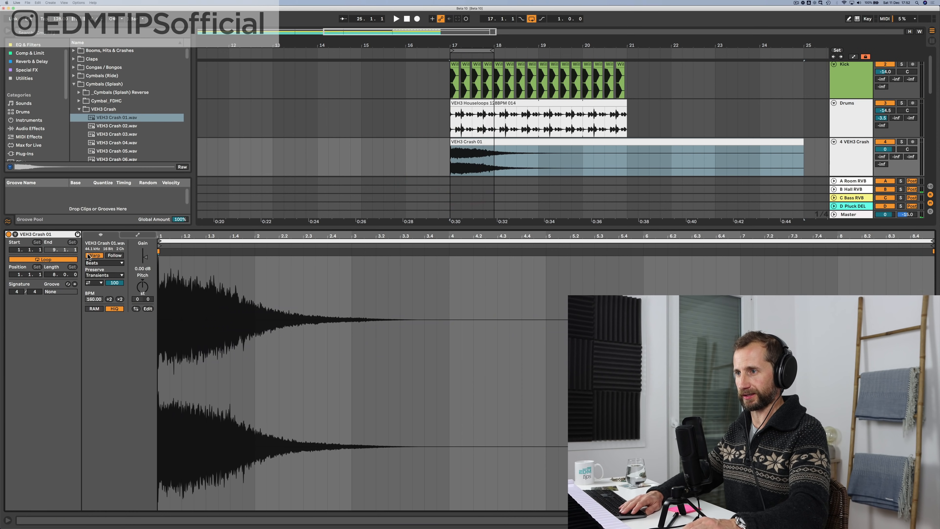
click(92, 255)
Step: Set the VEH3 Crash track's volume to -27.0 dB while playing the looped bar
key(shift+Tab)
click(854, 152)
drag(885, 149, 885, 193)
key(space)
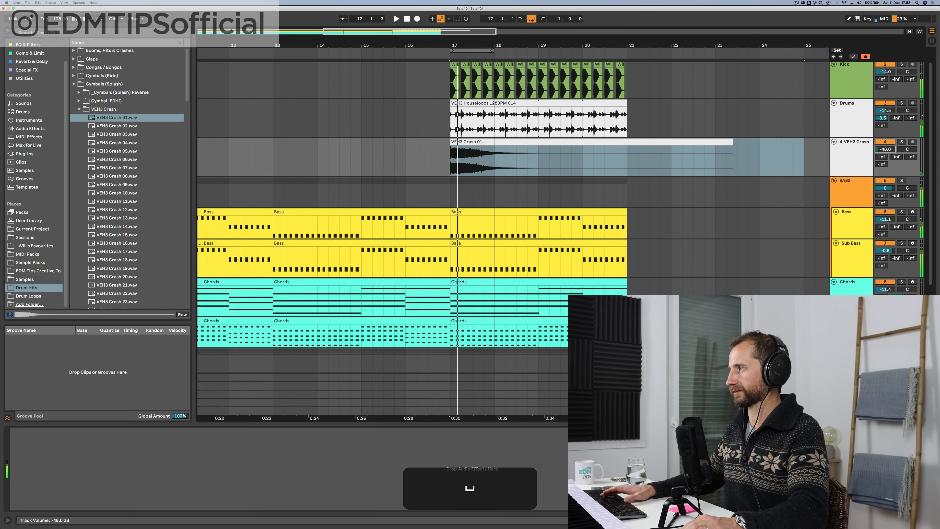
drag(885, 149, 885, 142)
Step: Insert a new audio track below VEH3 Crash, then solo the crash track and play it back briefly
click(856, 160)
key(super+t)
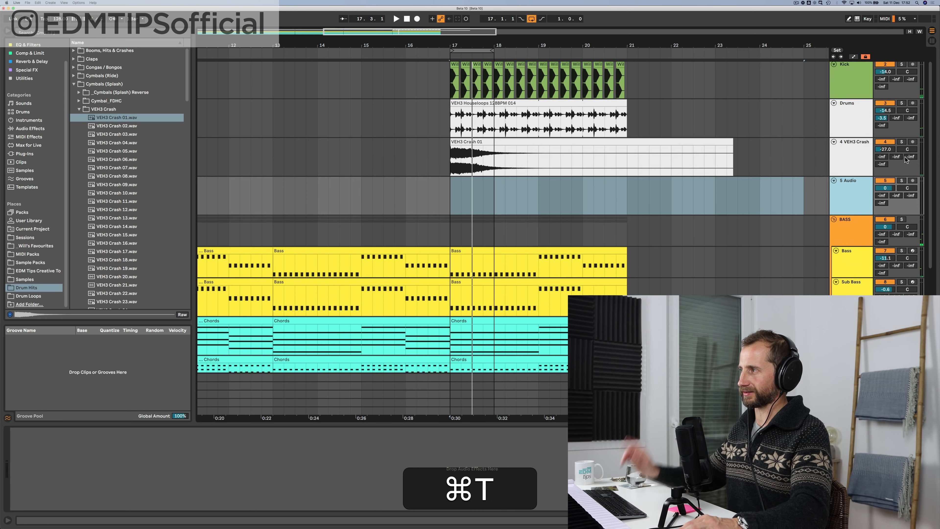
click(902, 142)
click(852, 157)
key(space)
key(space)
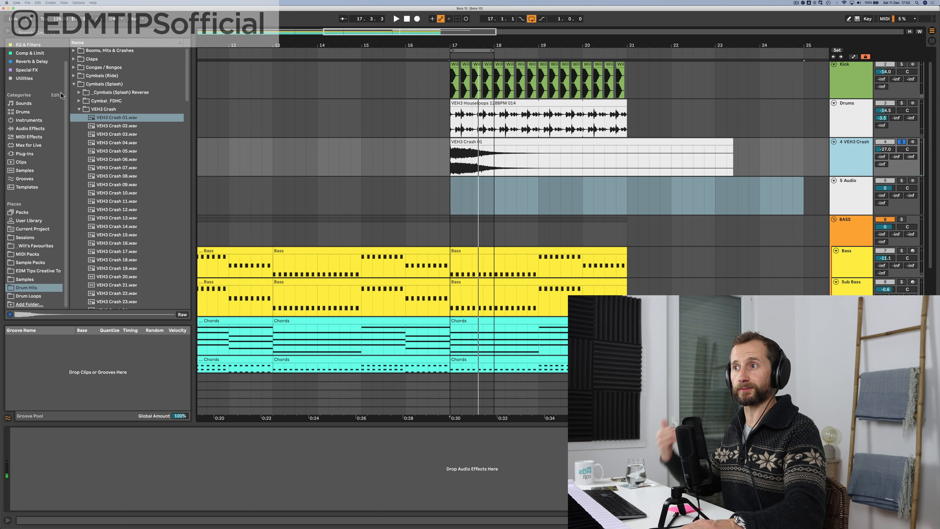
Step: Collapse Cymbals (Splash), expand Booms, Hits & Crashes, and audition samples from VEH1 Hallkicks plus Big_Drum_Hit05.wav
click(89, 85)
key(Left)
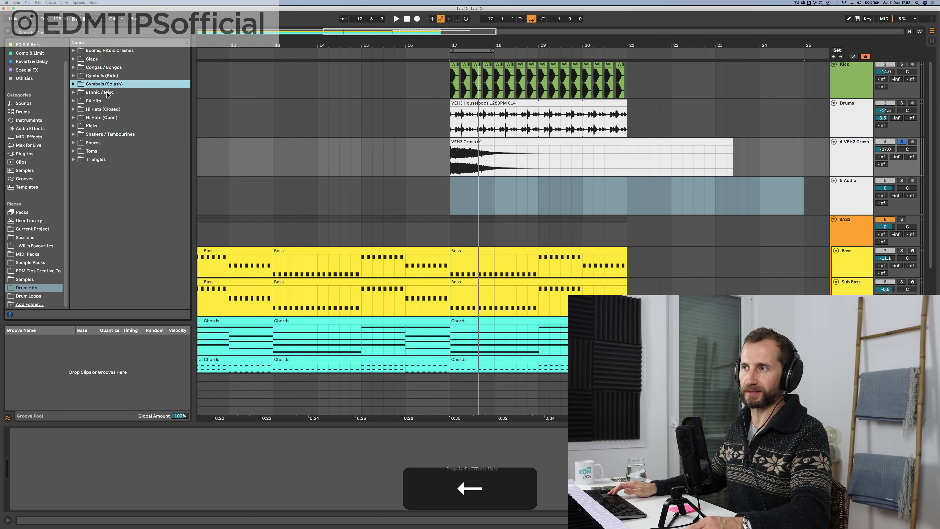
click(106, 52)
key(Right)
click(102, 76)
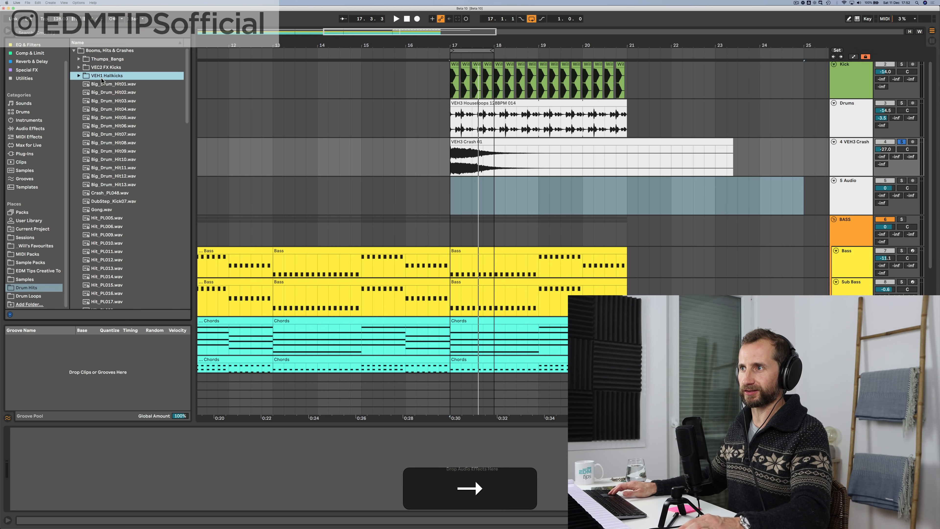
key(Up)
key(Down)
key(Down)
key(Up)
key(Right)
key(Down)
click(110, 137)
click(100, 76)
key(Left)
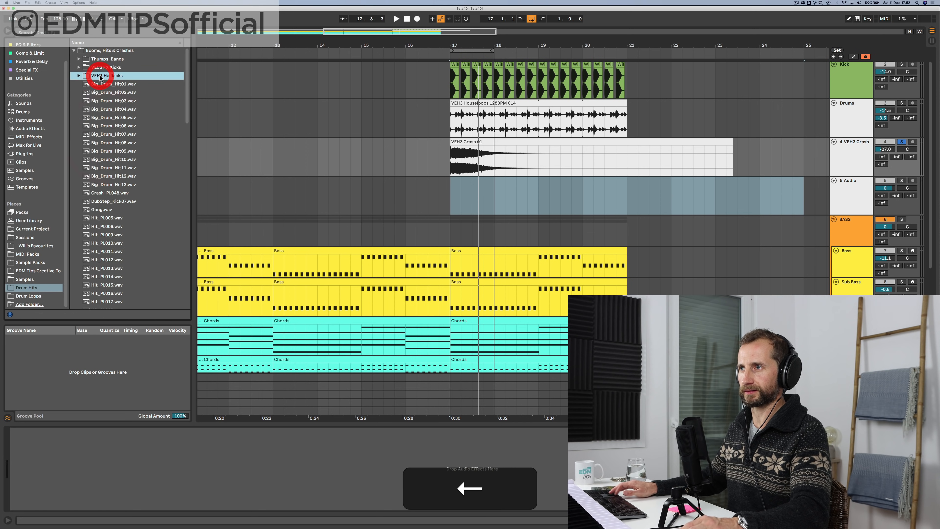
click(104, 120)
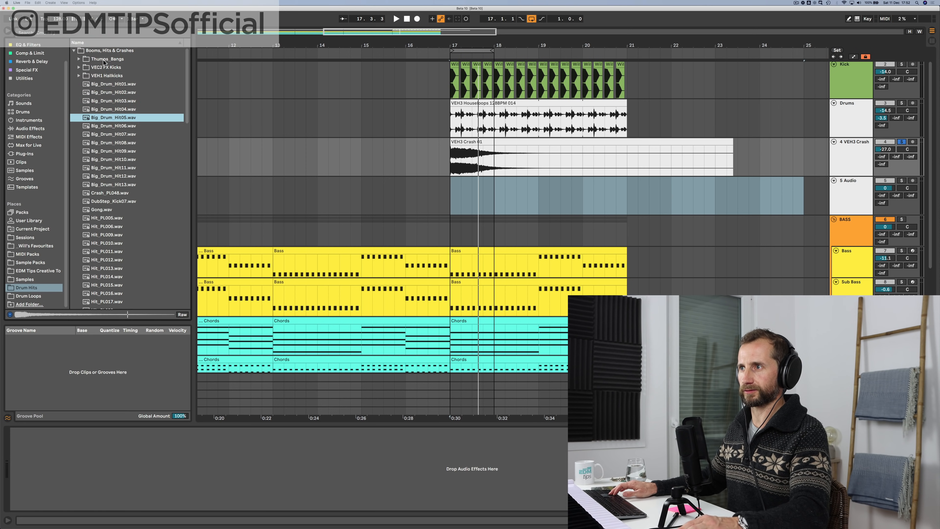
Step: Audition Thumps_Bangs samples such as Bang_002.wav, along with Hit_PL039.wav and Impact_34.wav
click(104, 59)
key(Right)
click(108, 74)
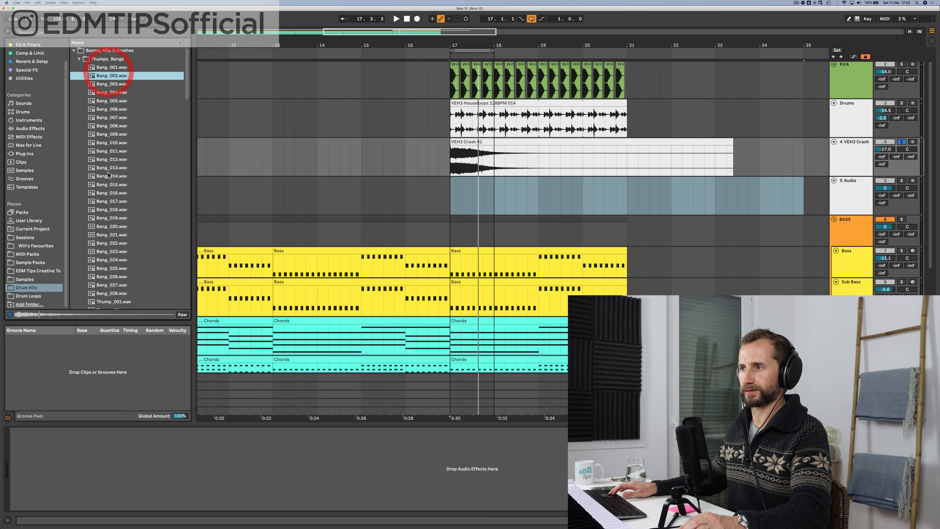
click(107, 176)
scroll(108, 165, down, 10)
click(108, 163)
scroll(110, 160, down, 15)
click(101, 85)
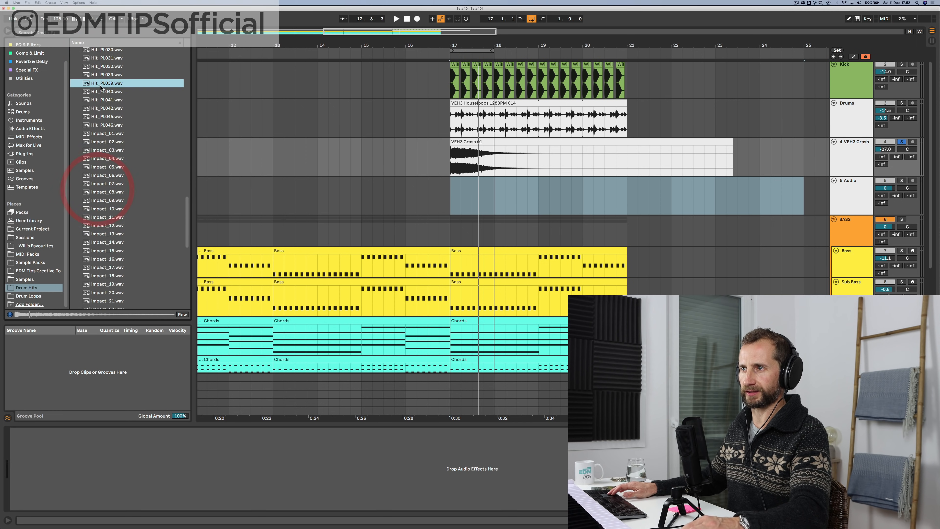
click(102, 107)
scroll(101, 111, down, 15)
click(108, 95)
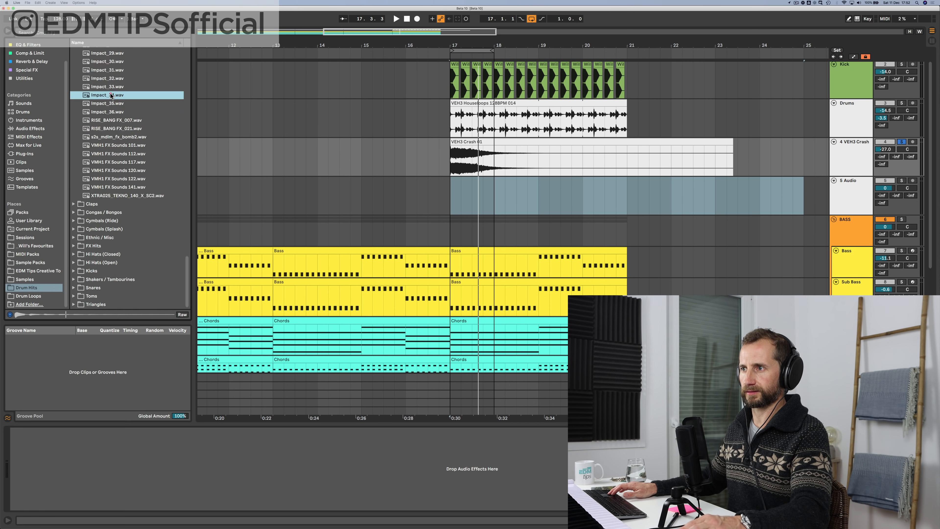
Step: Compare VMH1 FX Sounds 141 and 122 and play the soloed crash for reference
click(106, 154)
click(107, 188)
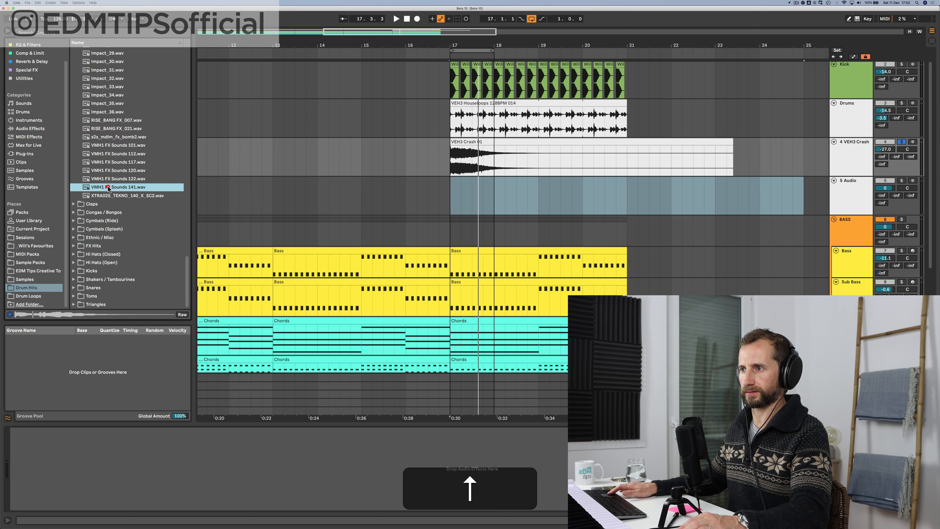
key(Up)
key(Down)
key(Up)
key(space)
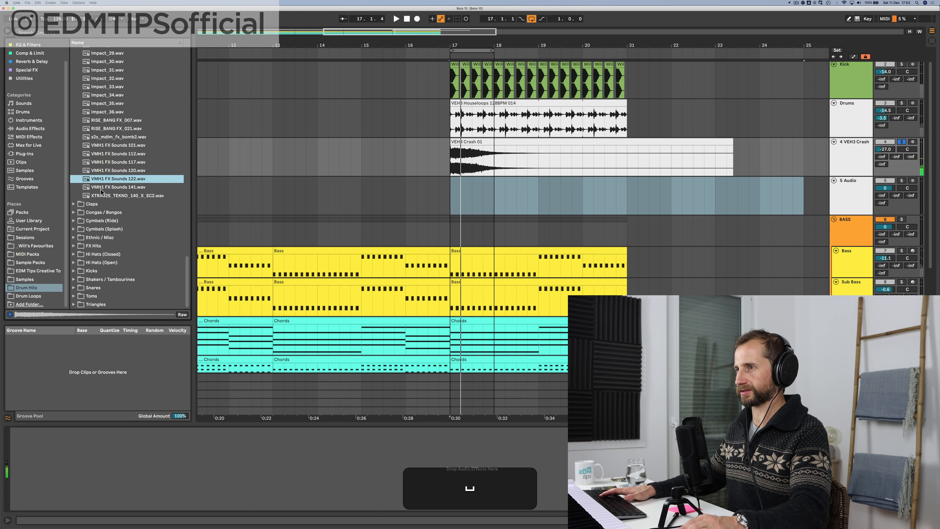
Step: Place VMH1 FX Sounds 122.wav at bar 17 on the track below VEH3 Crash and turn off warping for its clip
drag(94, 179, 460, 182)
double_click(459, 182)
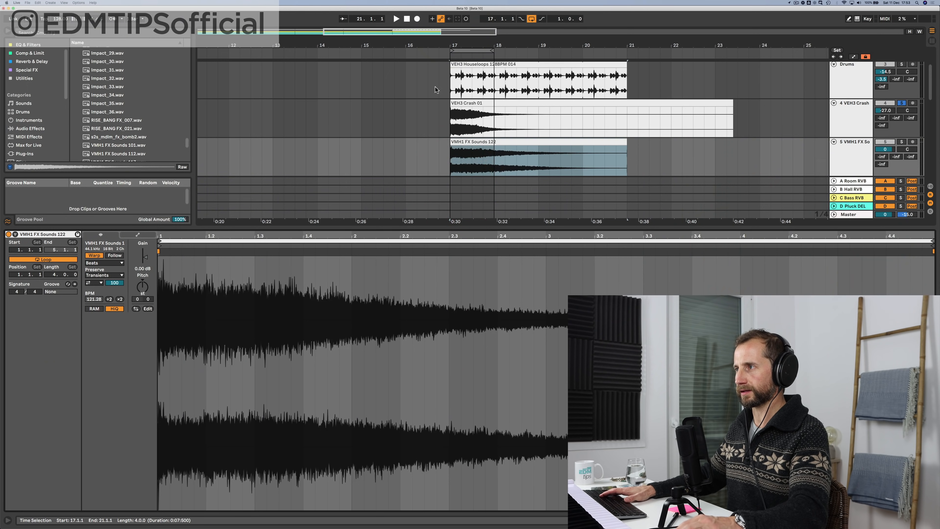
drag(453, 36, 428, 136)
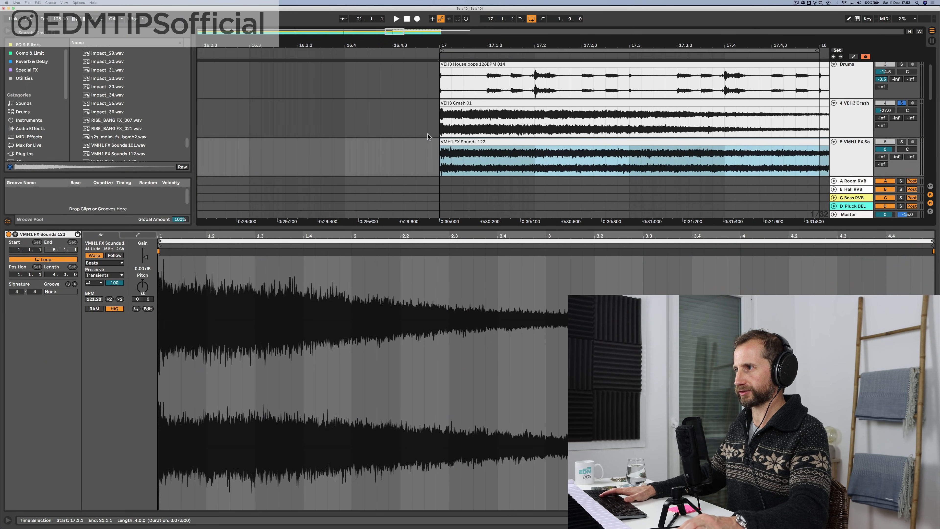
click(442, 149)
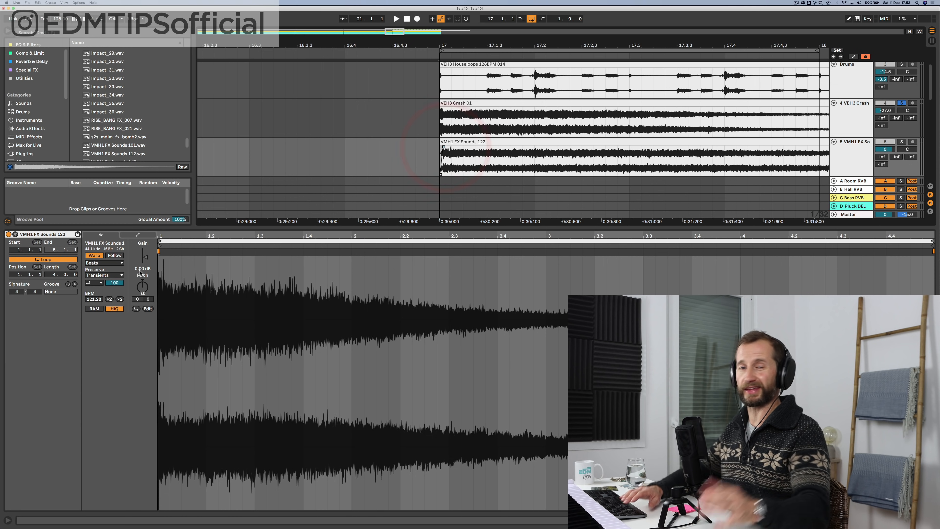
click(94, 255)
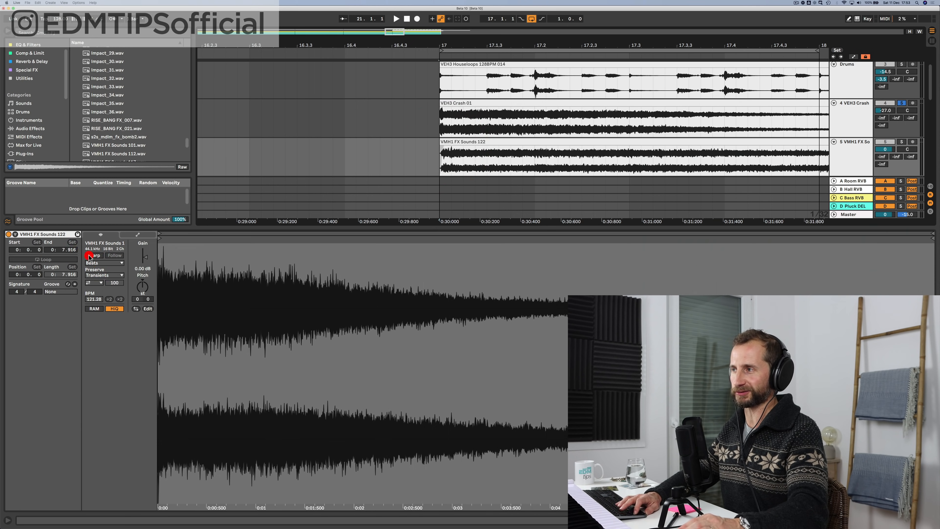
Step: Unsolo the crash track and set the VMH1 FX Sounds track's volume to -22.8 dB during playback
key(shift+Tab)
drag(572, 41, 446, 18)
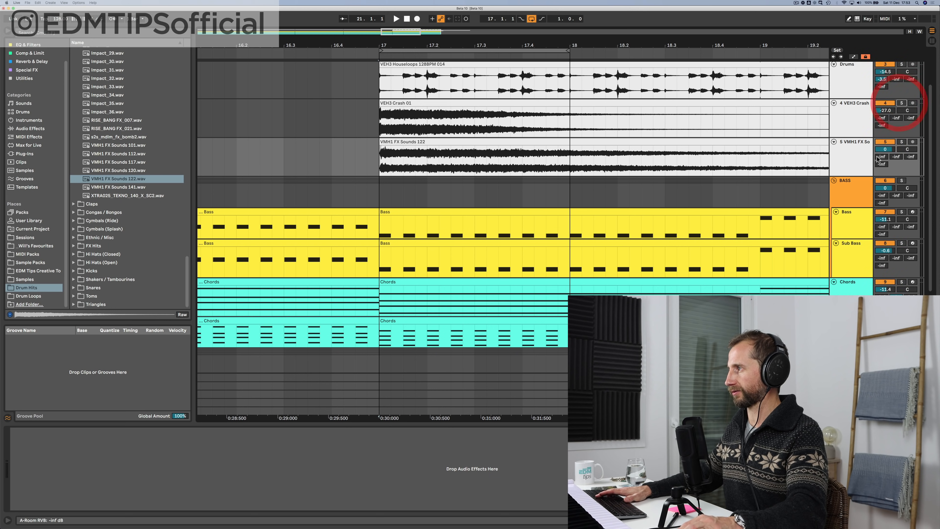
key(space)
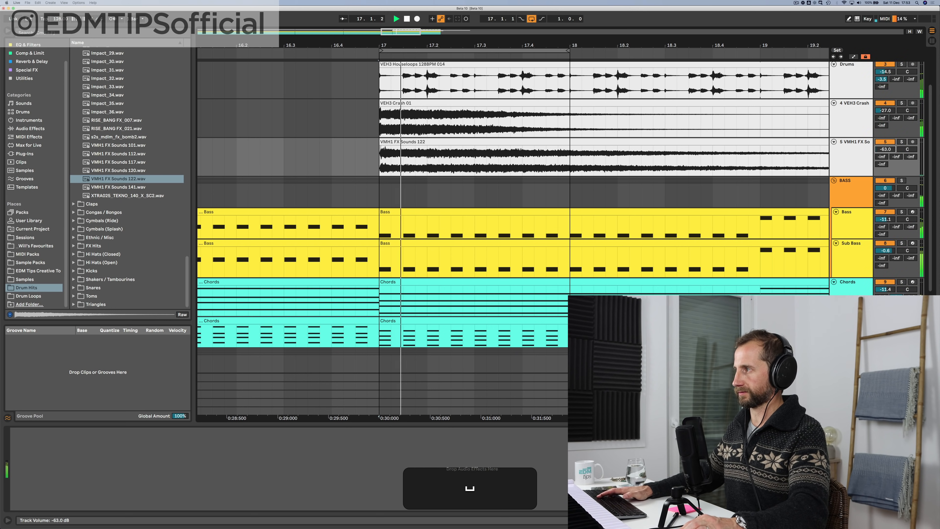
key(space)
drag(885, 149, 886, 149)
key(space)
key(space)
key(space)
key(space)
Step: Loop the four bars from 17.1.1 to 21.1.1, selected on the VMH1 FX Sounds track, and play the section
key(l)
drag(591, 45, 412, 42)
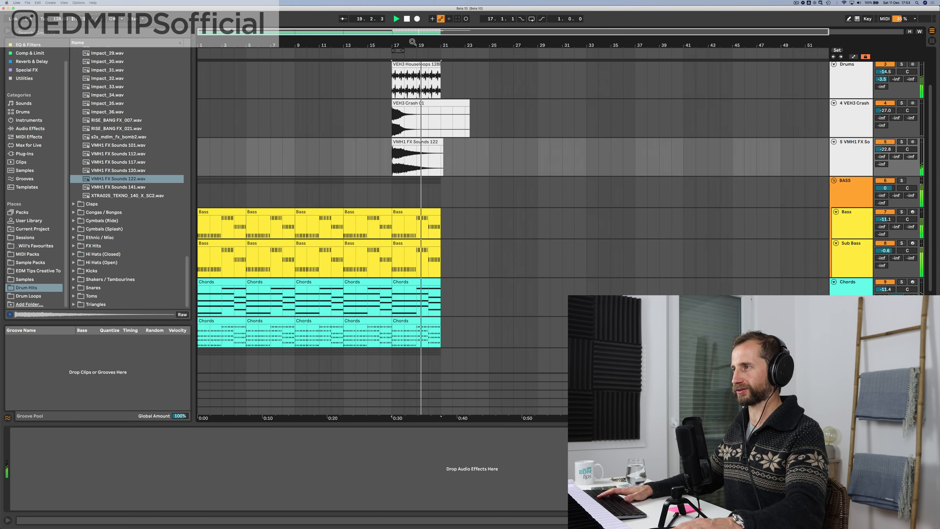
click(393, 159)
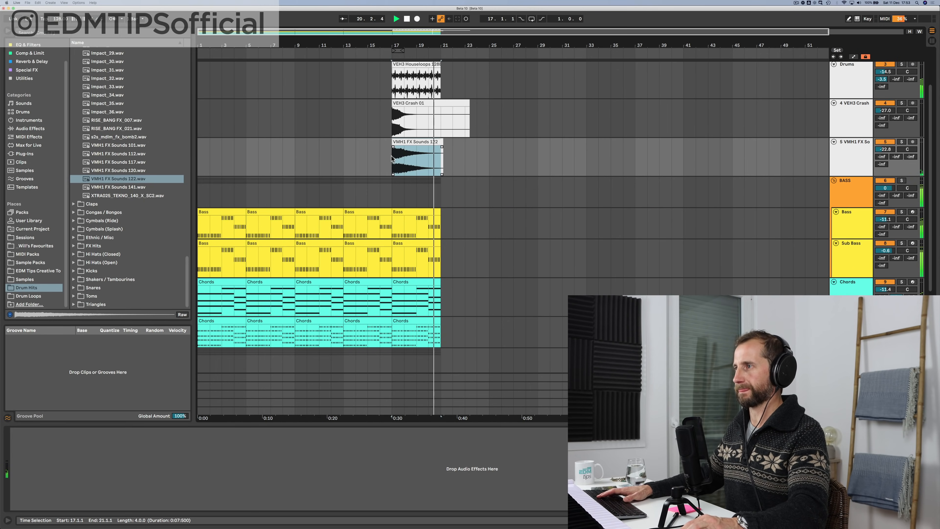
key(ctrl+l)
scroll(426, 167, up, 3)
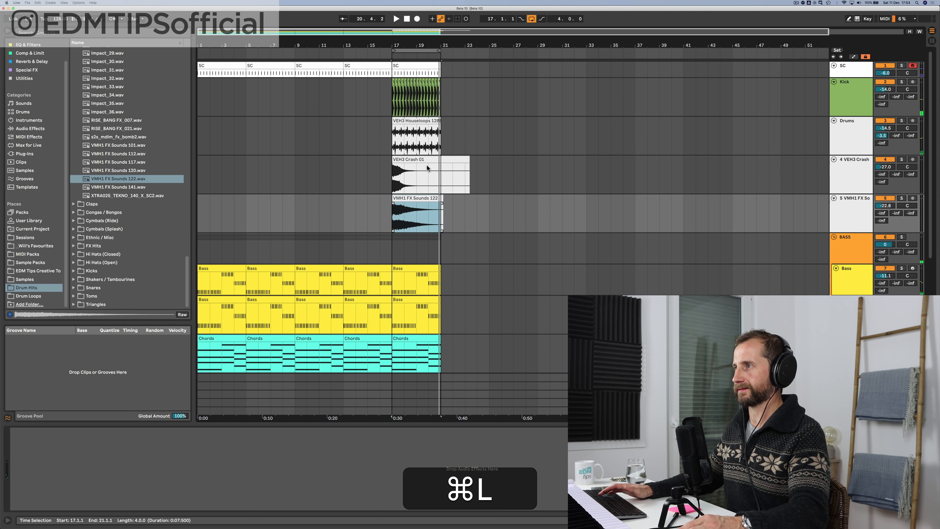
key(space)
drag(420, 43, 419, 65)
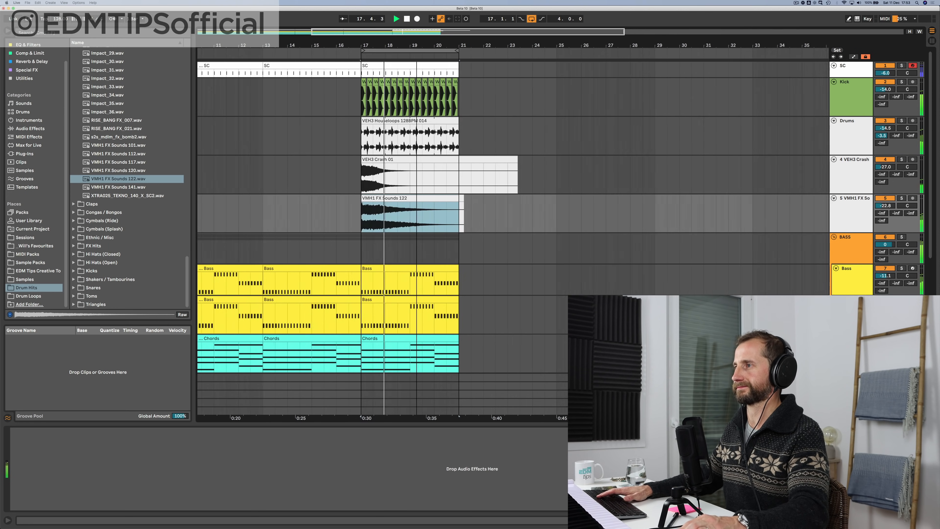
Step: Set the third melody track's B-Hall RVB send to -11.2 dB during playback
scroll(367, 215, down, 5)
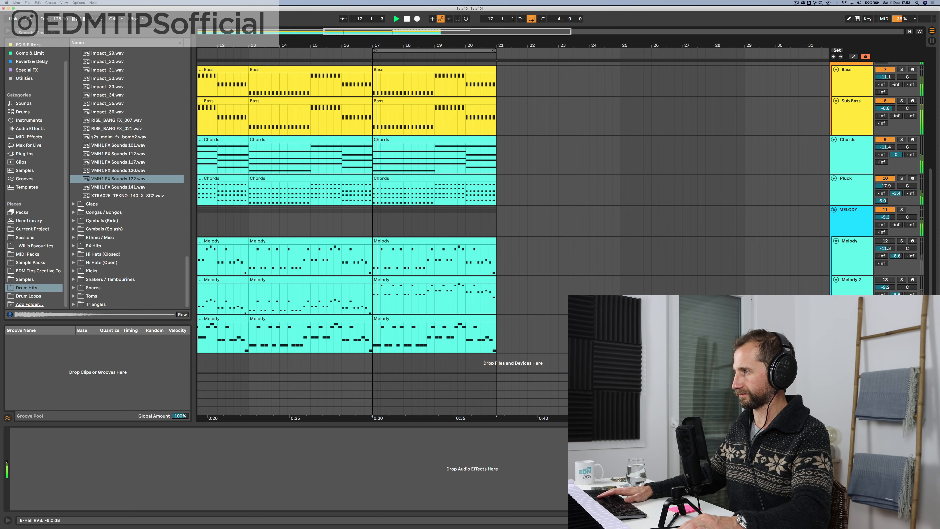
click(896, 334)
drag(896, 333, 896, 327)
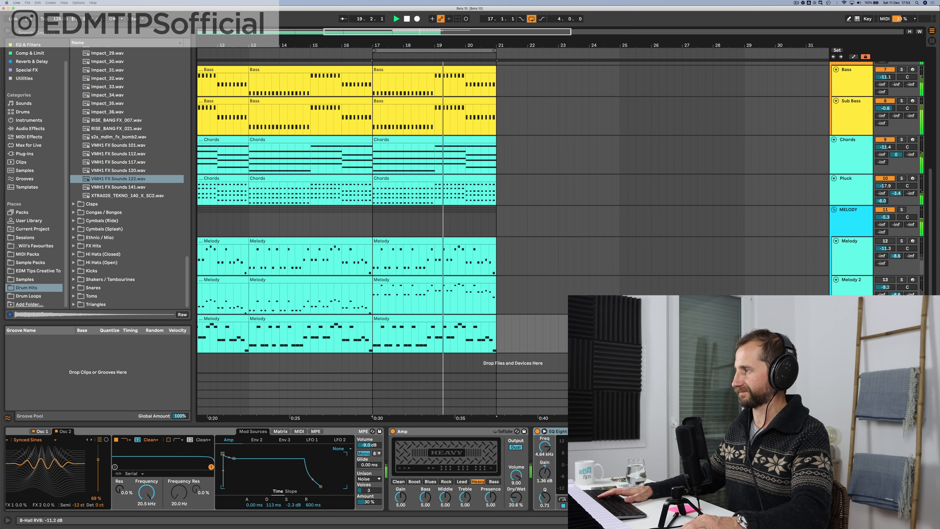
Step: Reactivate the Melody and Melody 2 tracks, stop playback and save the set
click(886, 279)
click(886, 241)
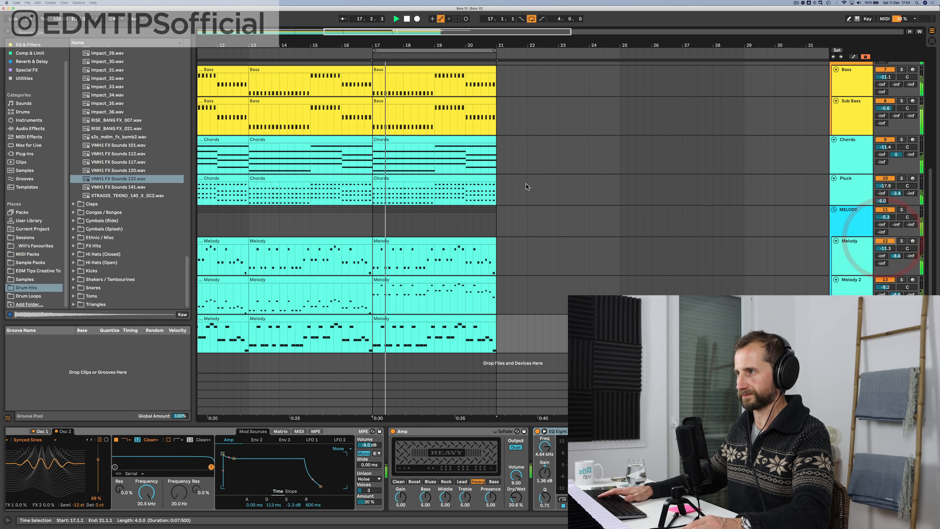
scroll(479, 193, up, 10)
key(space)
key(super+s)
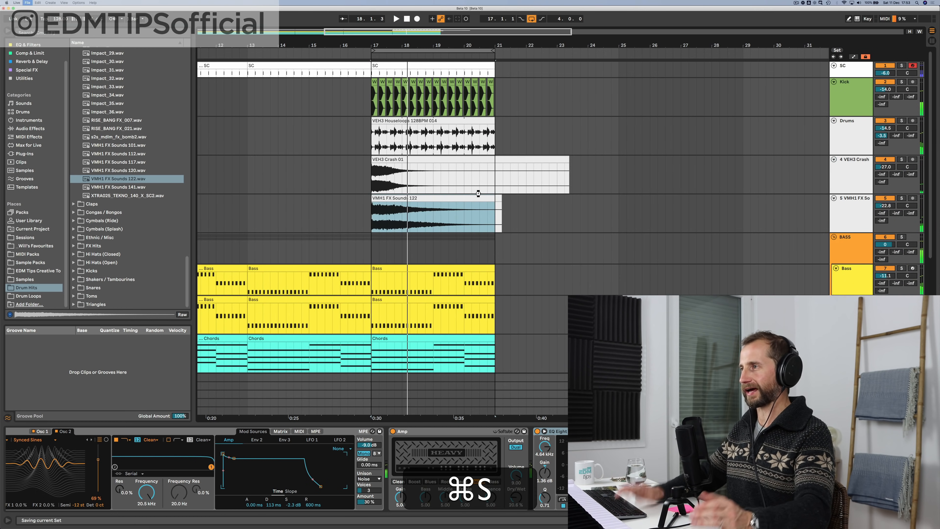
Step: Insert an audio track below the Kick track and preview VEH3 Crash 01.wav from the Cymbals (Splash) folder
click(847, 91)
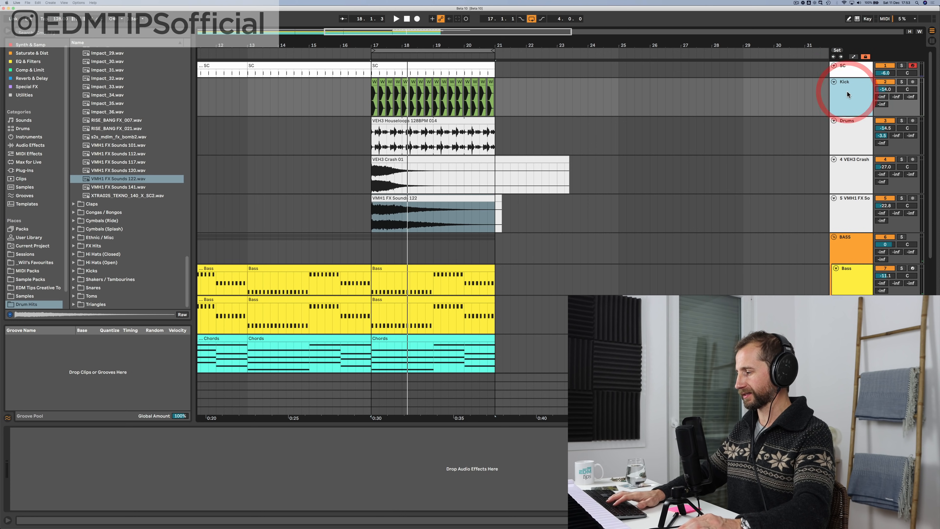
key(super+t)
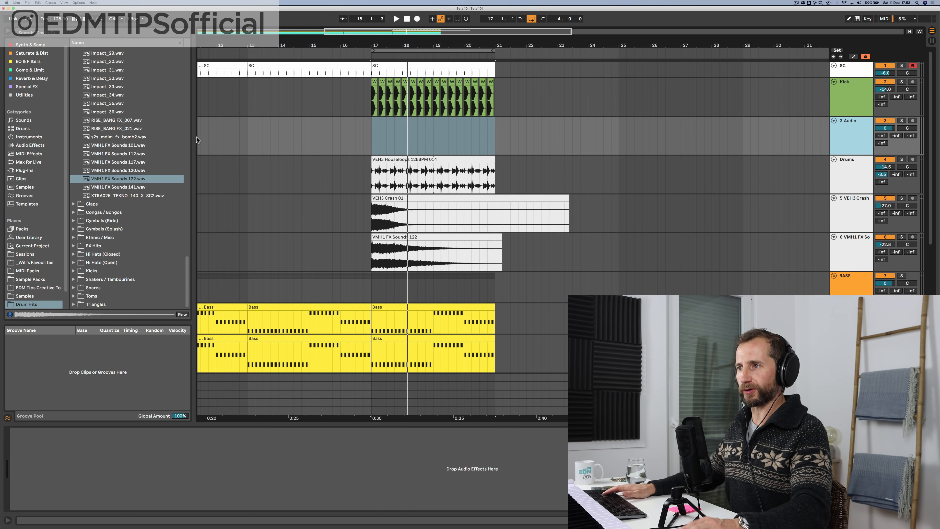
click(108, 229)
key(Right)
key(Down)
key(Down)
key(Down)
key(Down)
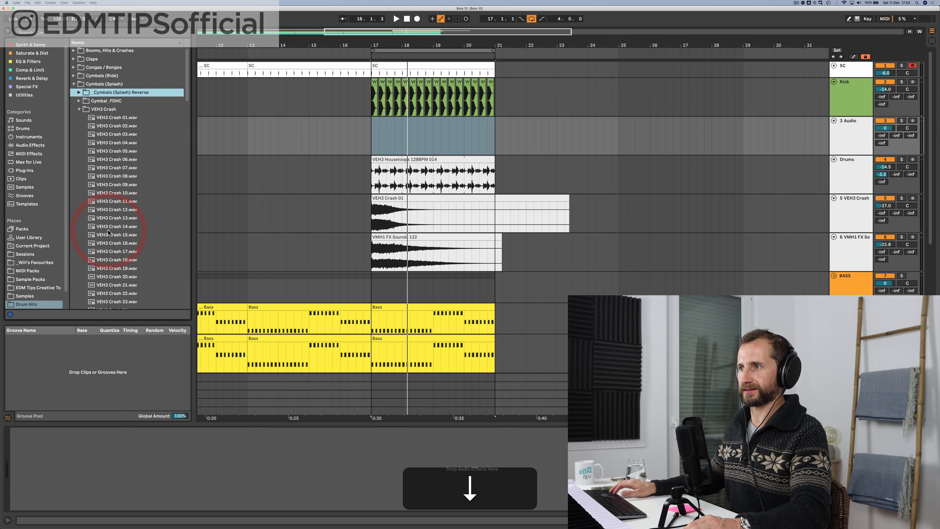
key(Down)
key(Up)
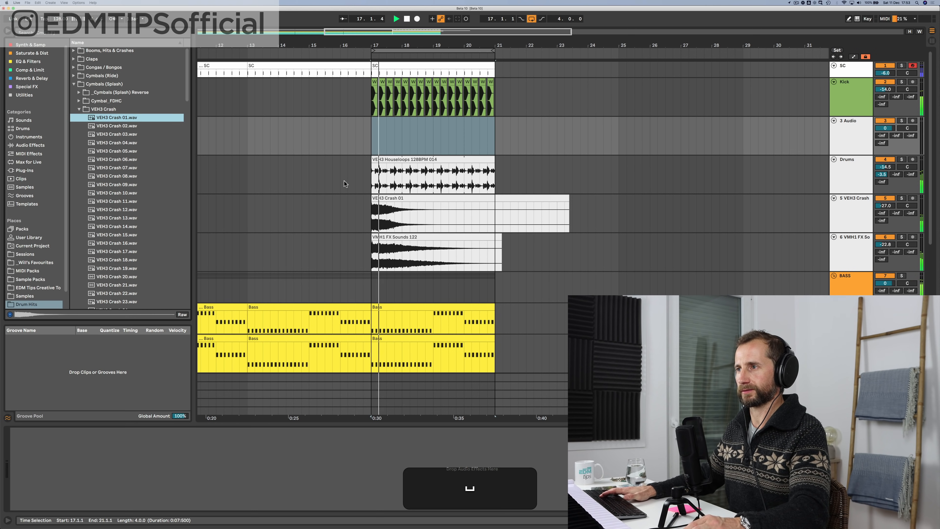
Step: Shorten the VEH3 Crash 01 clip to end at about 17.1.3 and delete the empty audio track
drag(568, 213, 334, 212)
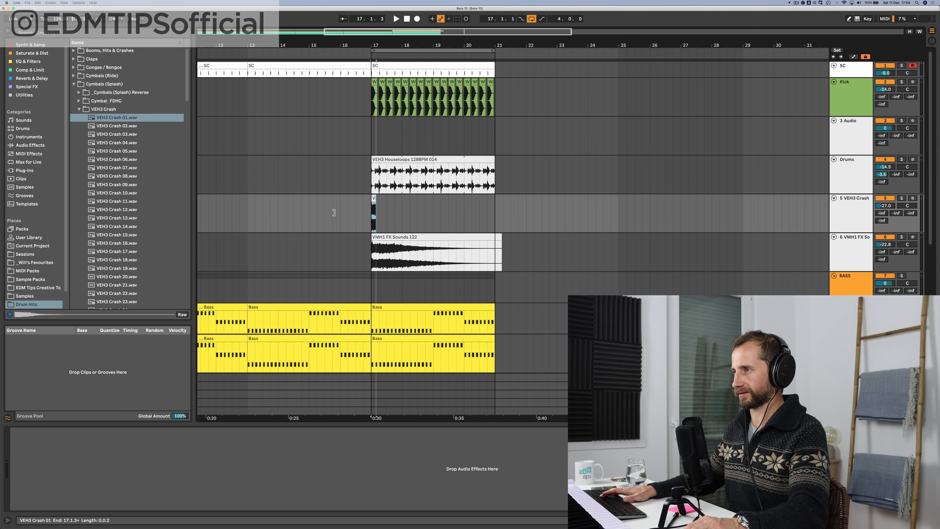
click(849, 131)
key(BackSpace)
Step: Add a fade-out to the shortened VEH3 Crash 01 clip and play it with its track soloed
drag(374, 44, 380, 135)
click(378, 159)
click(378, 162)
drag(371, 166, 353, 164)
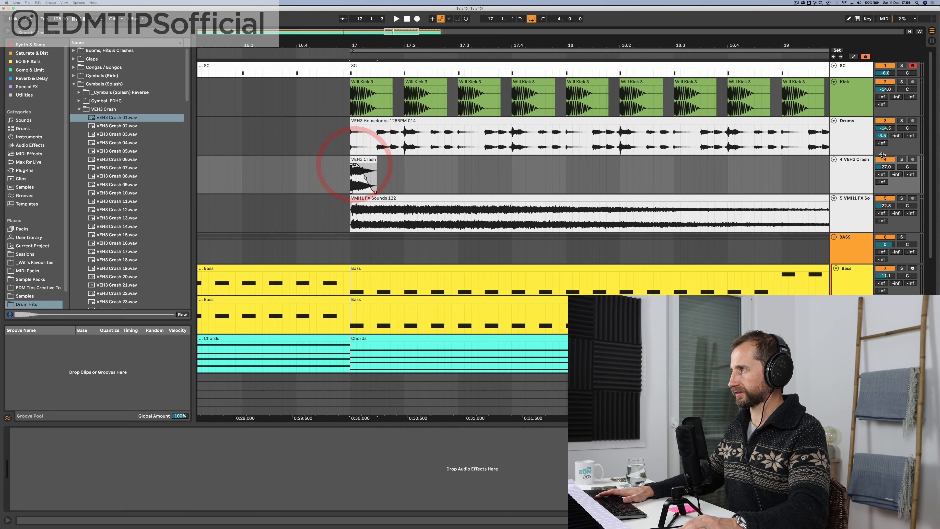
click(902, 160)
key(space)
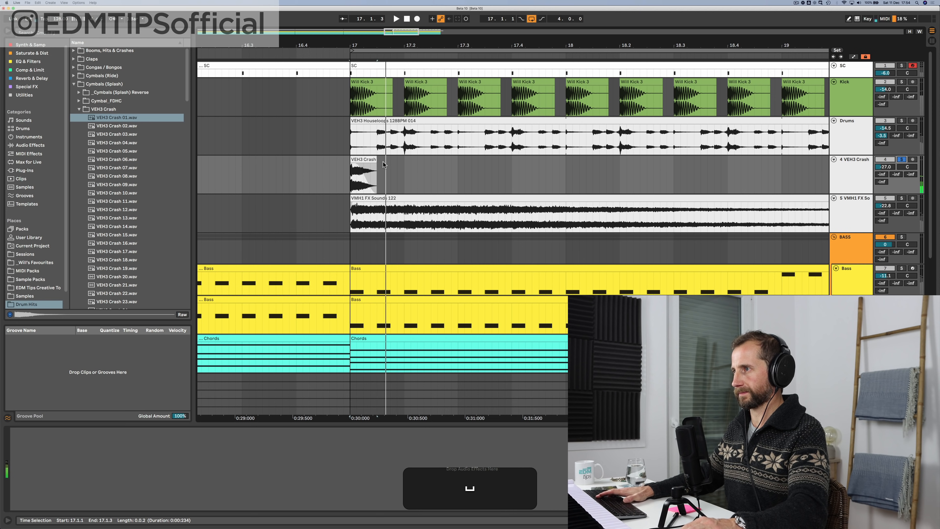
Step: Extend the VEH3 Crash 01 clip to one full beat, ending at 17.2, and check it in playback
drag(374, 158, 348, 183)
key(space)
key(space)
key(space)
key(space)
click(405, 180)
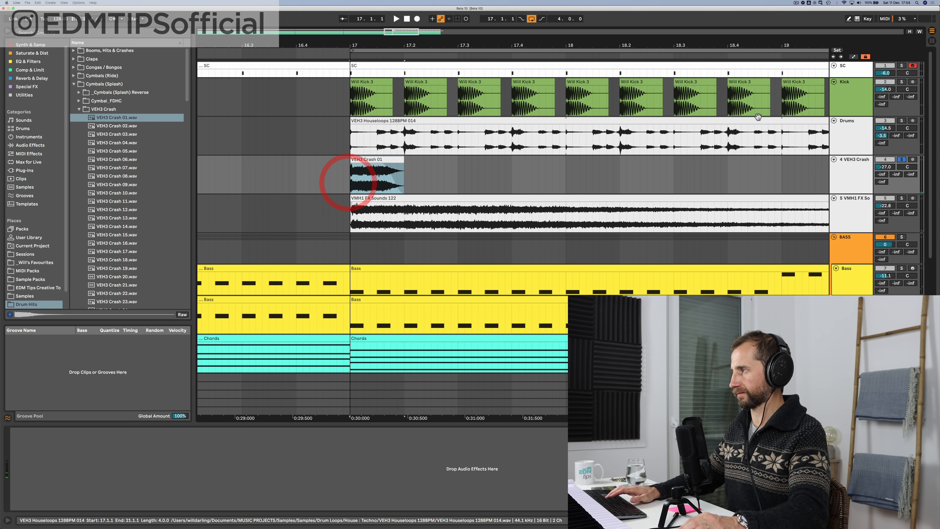
Step: Duplicate the one-beat VEH3 Crash 01 clip repeatedly to fill every beat from bar 17 up to bar 21
key(super+d)
key(super+d)
key(super+d)
key(super+d)
drag(499, 45, 459, 46)
key(super+d)
key(super+d)
key(super+d)
key(super+d)
key(super+d)
key(super+d)
key(super+d)
key(super+d)
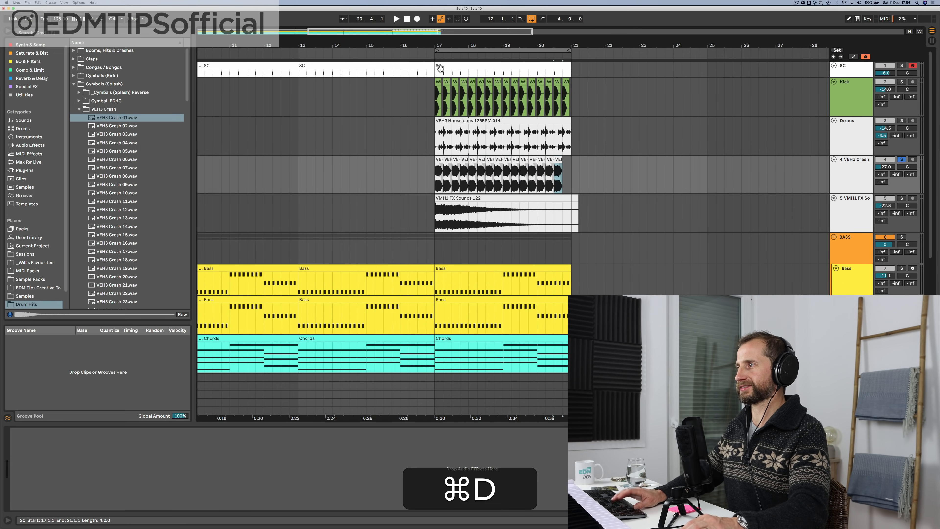
Step: Play from just before bar 16, unsolo the VEH3 Crash track and set its volume to -25.5 dB
click(392, 54)
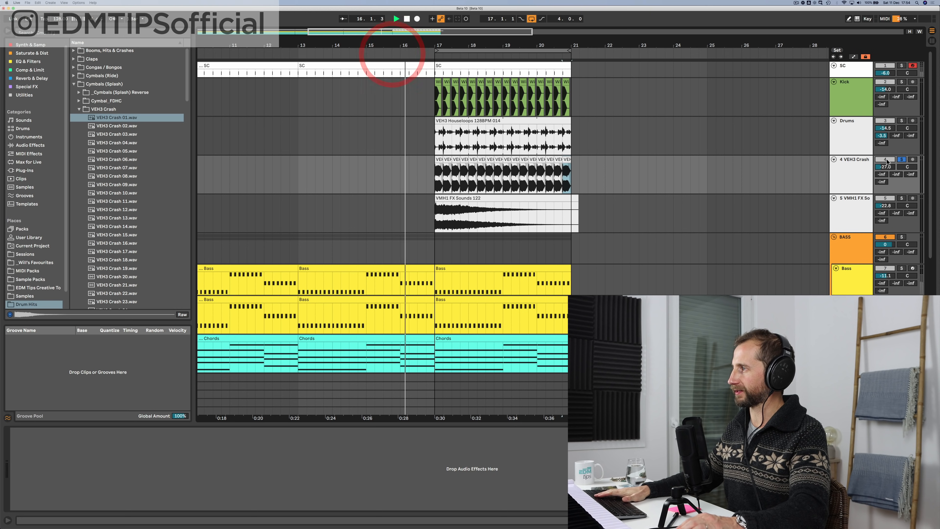
click(902, 159)
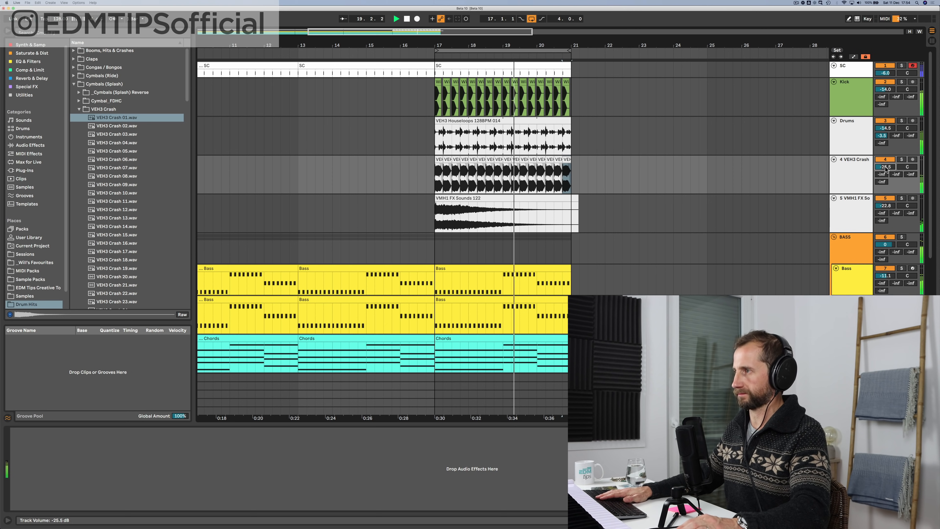
Step: Stop playback and copy the Pump COMP sidechain compressor from the BASS group to the VEH3 Crash track
click(850, 247)
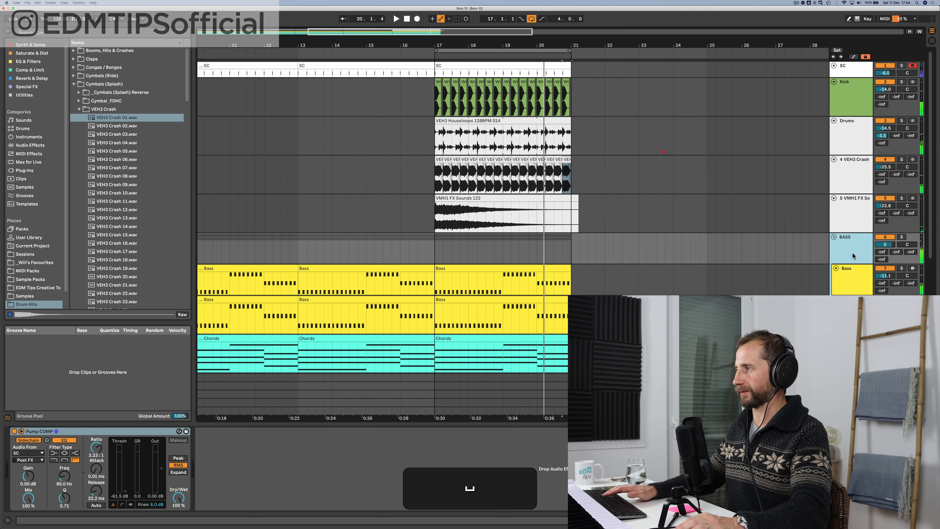
click(130, 431)
key(super+c)
click(847, 176)
click(487, 437)
key(super+v)
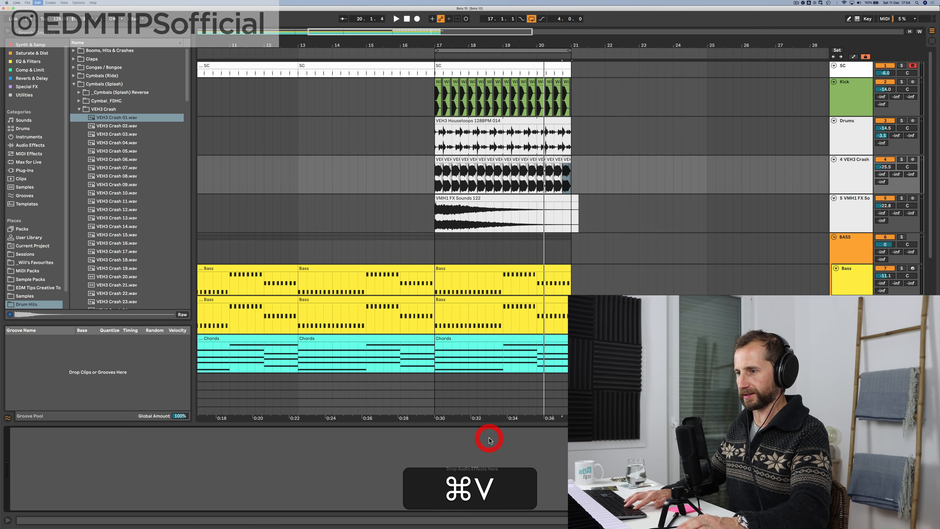
Step: Set the VEH3 Crash track's Pump COMP ratio to 1.31:1 during playback and save the set
key(space)
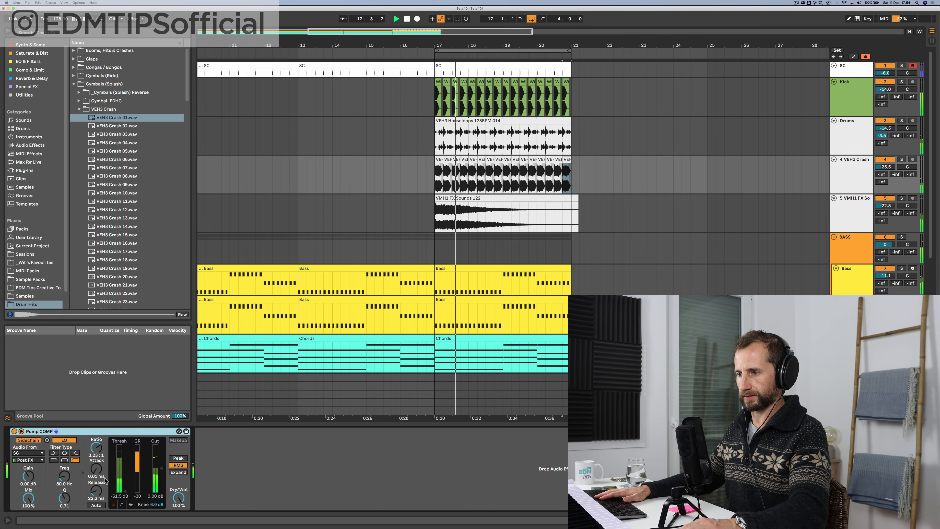
drag(96, 447, 96, 500)
drag(96, 448, 97, 441)
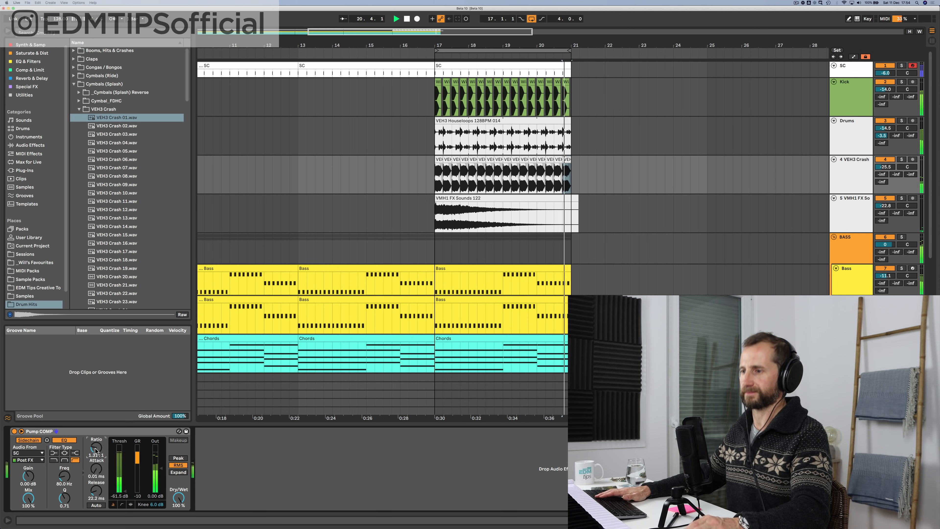
key(space)
drag(481, 44, 481, 22)
key(super+s)
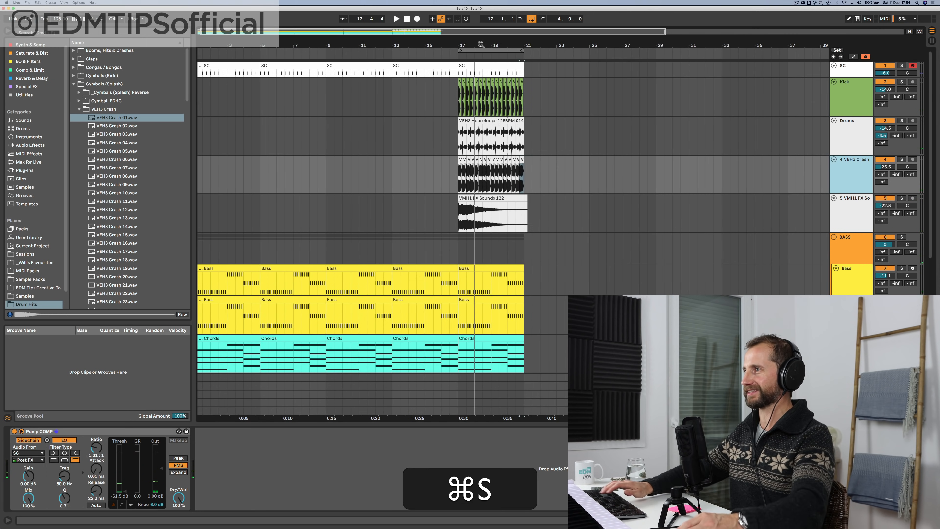
Step: Insert a new audio track directly below the Kick track
click(857, 105)
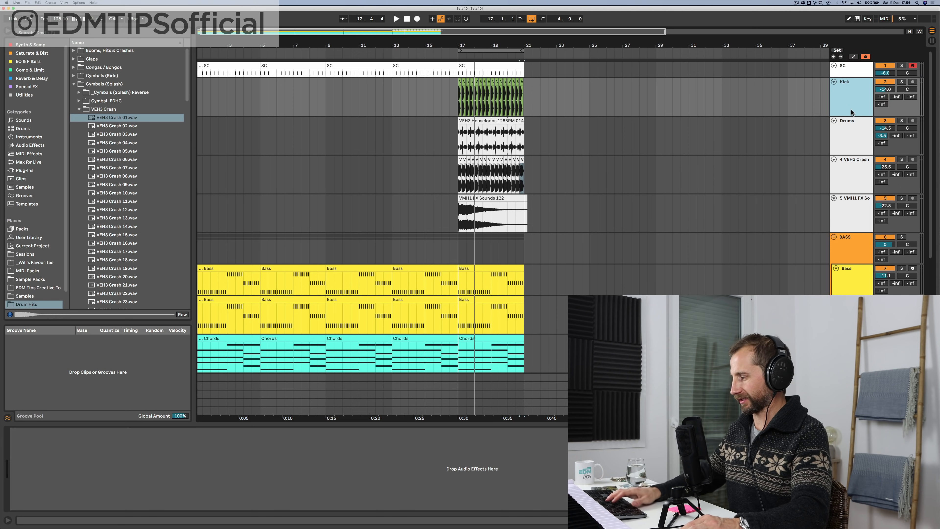
key(super+t)
drag(466, 36, 440, 51)
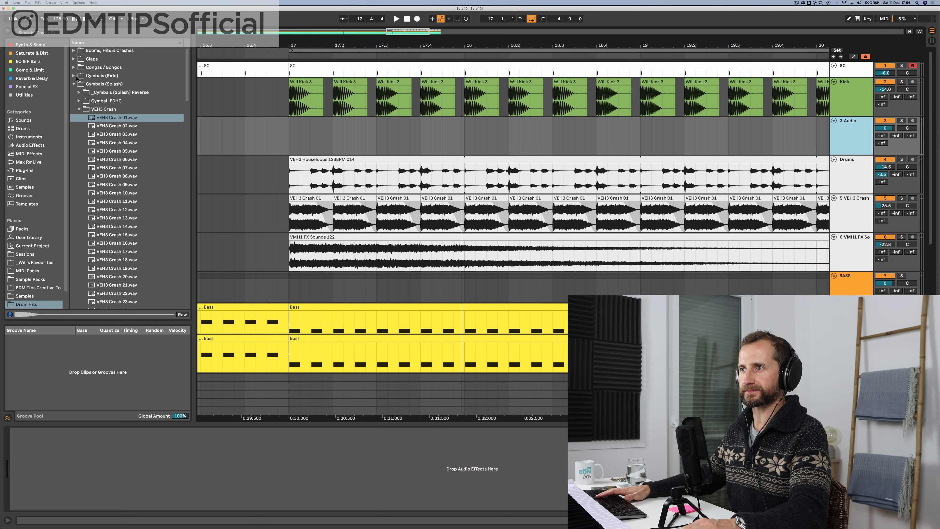
Step: Look through the Hi Hats (Closed) folder in the Drum Hits samples and collapse it
click(74, 84)
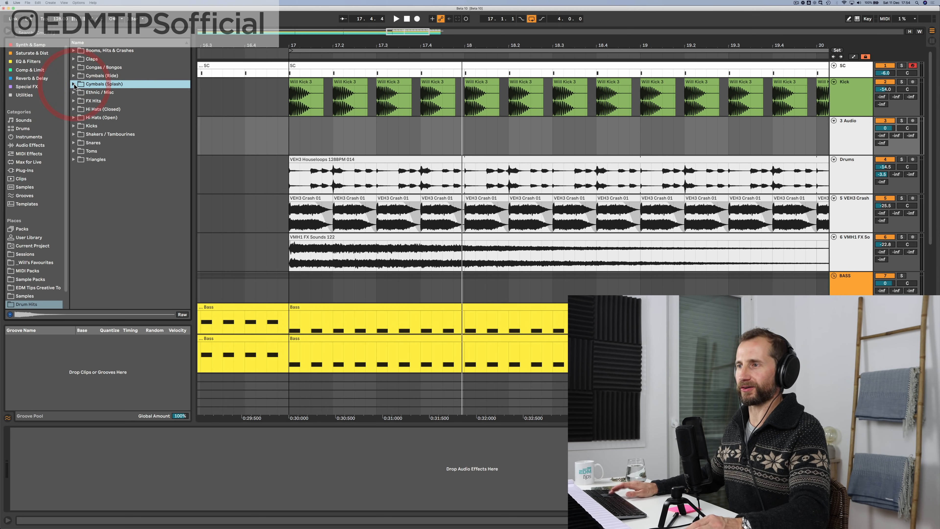
key(Down)
key(Down)
key(Down)
key(Right)
click(109, 169)
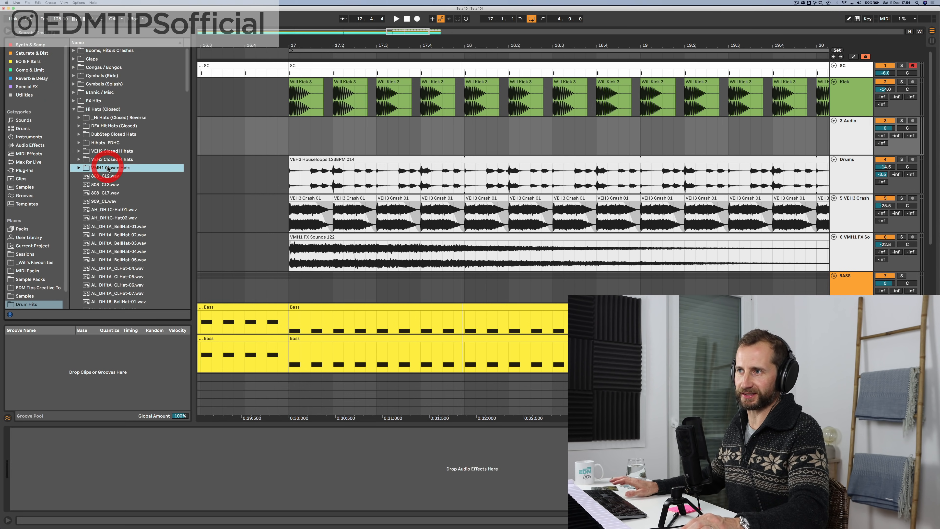
key(Up)
key(Up)
key(Up)
key(Left)
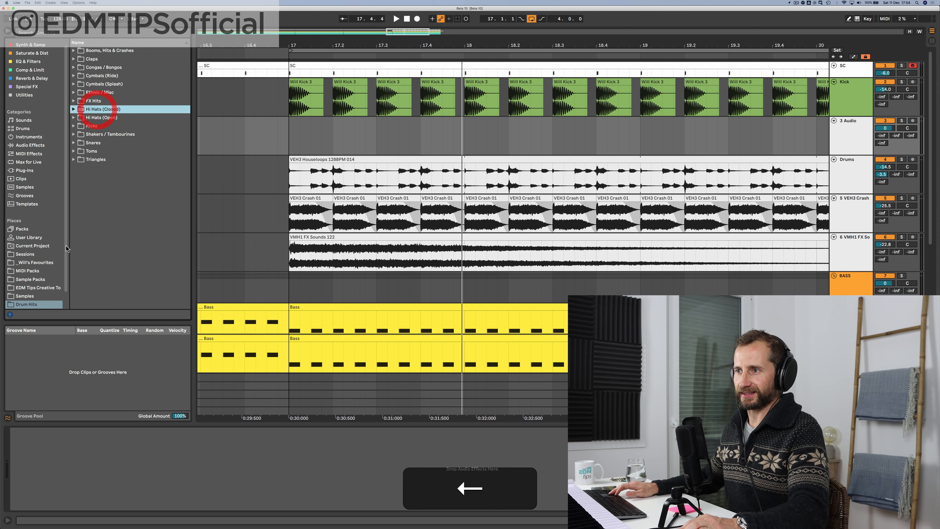
Step: Open the Drums, Cymbals, Hi-Hats folder within the EDM Tips Creative sample collection
click(36, 287)
click(92, 60)
key(Up)
key(Right)
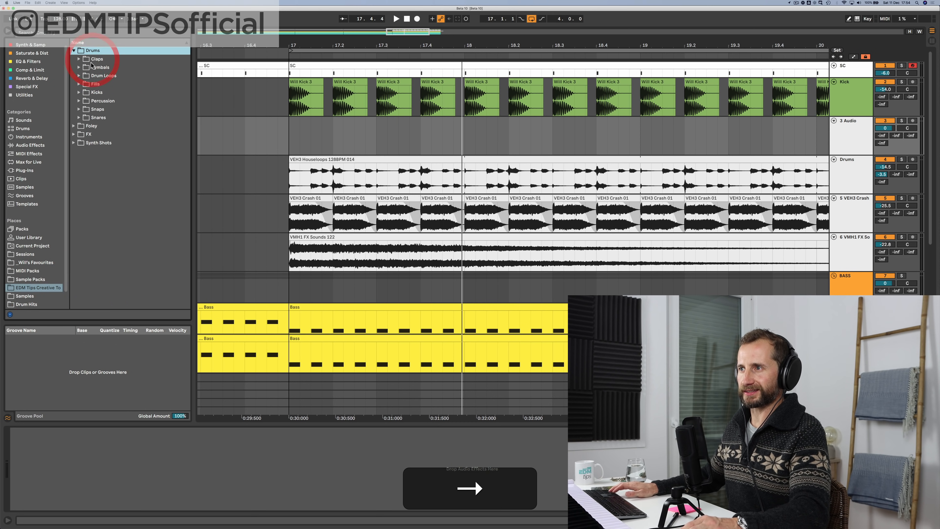
click(97, 101)
click(99, 68)
key(Right)
key(Down)
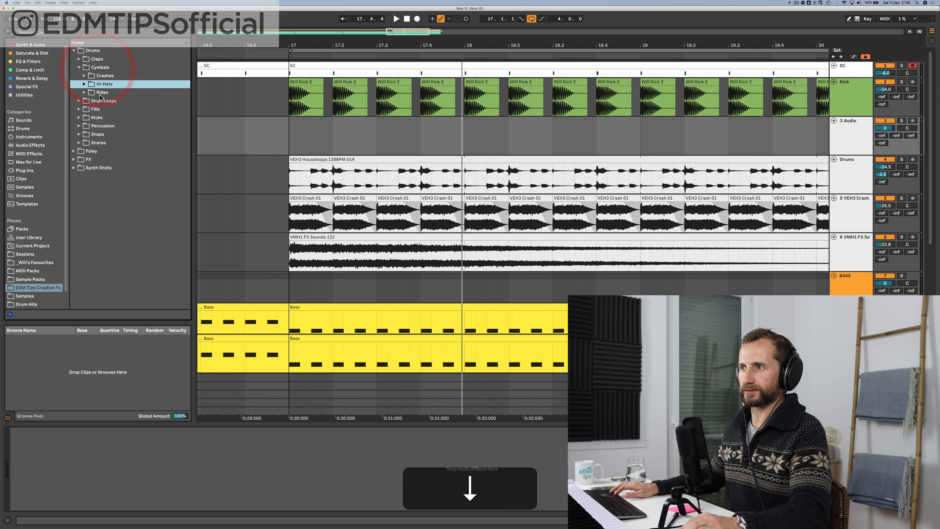
key(Down)
key(Right)
key(Down)
Step: Audition the ETCT1 closed hi-hat samples in the Hi-Hats folder
click(124, 143)
key(Up)
key(Up)
key(Up)
key(Up)
key(Up)
key(Up)
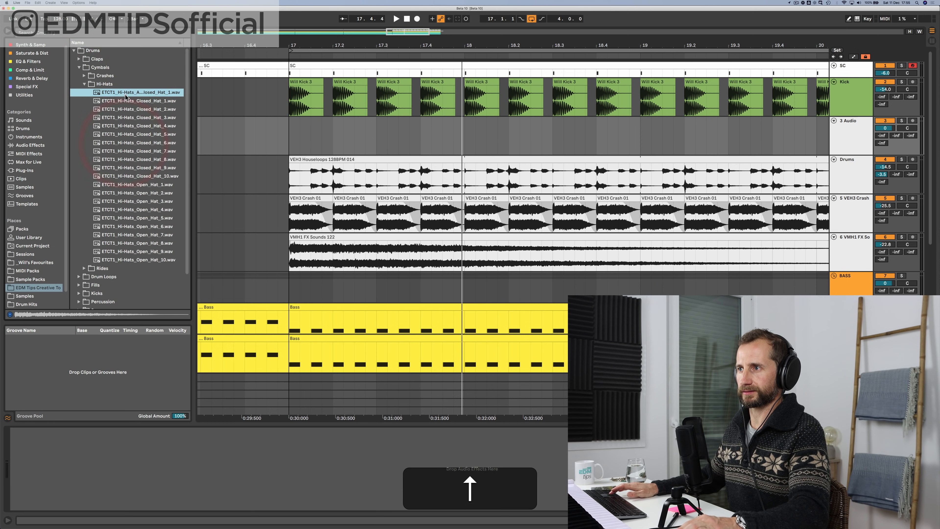
click(128, 135)
key(Down)
key(Up)
key(Down)
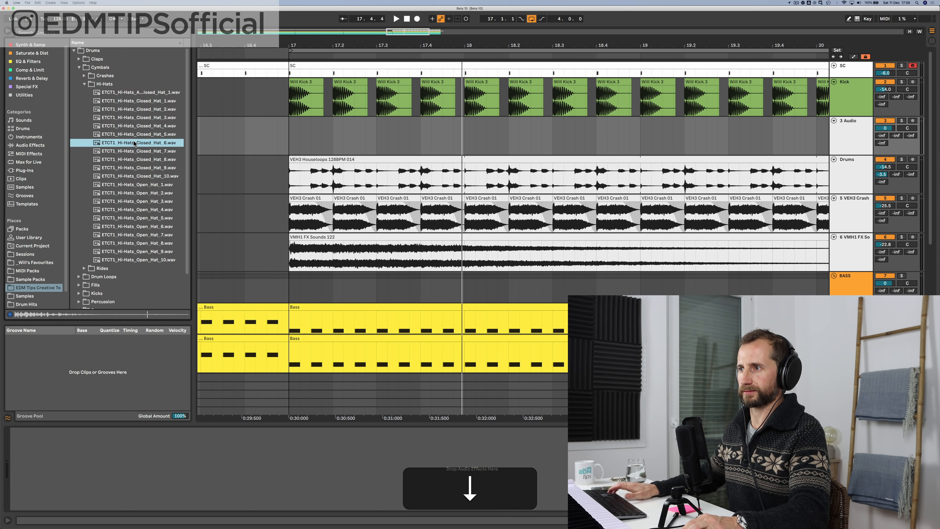
Step: Play the section briefly for reference and compare ETCT1 Closed_Hat_6 with the neighbouring closed hi-hats
key(space)
click(147, 145)
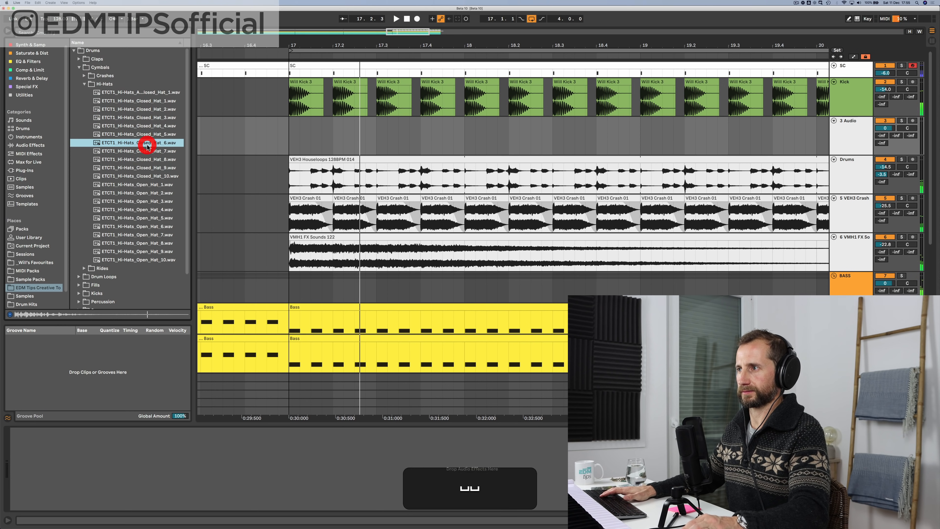
key(Down)
key(Down)
click(145, 146)
click(144, 145)
click(148, 126)
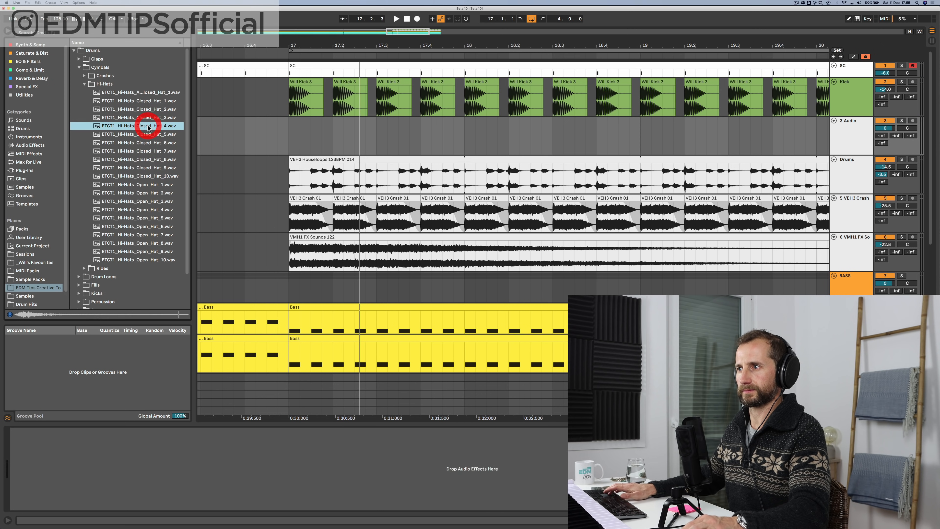
key(Up)
key(Up)
key(Up)
key(Down)
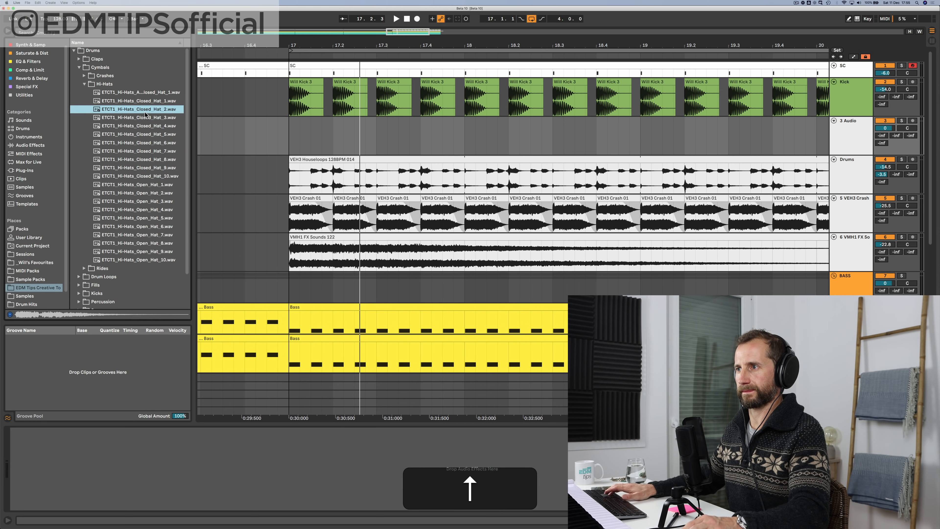
click(147, 148)
key(Up)
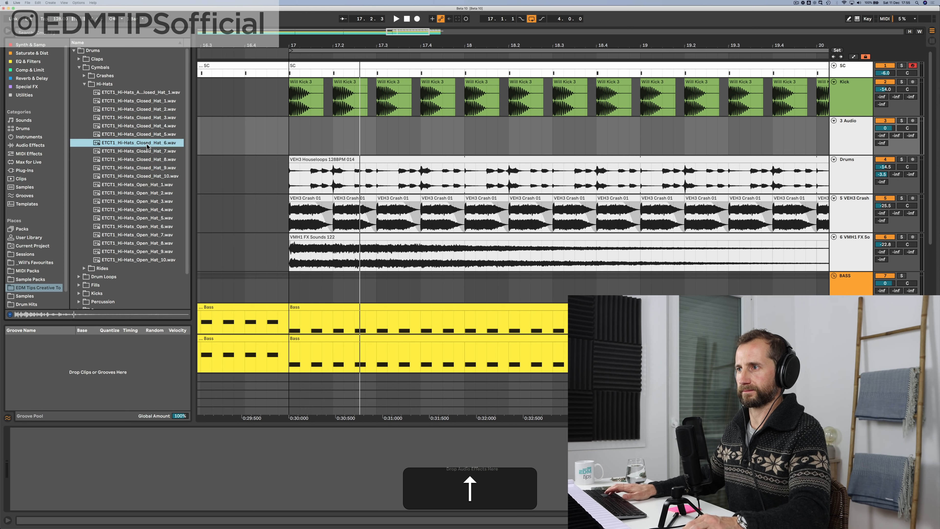
Step: Place ETCT1_Hi-Hats_Closed_Hat_6.wav at 17.1.3 on the new audio track and set the track's volume to -23.2 dB
drag(147, 146, 310, 134)
key(space)
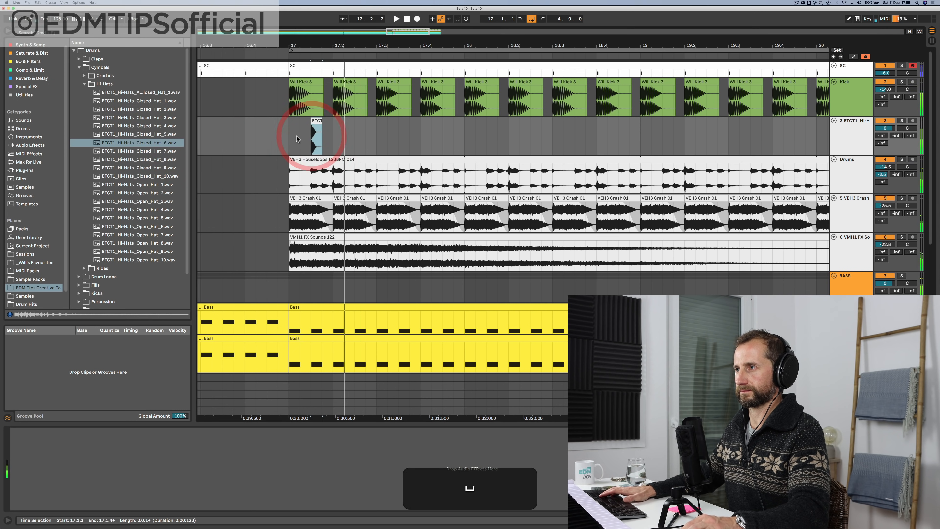
drag(888, 128, 888, 166)
key(space)
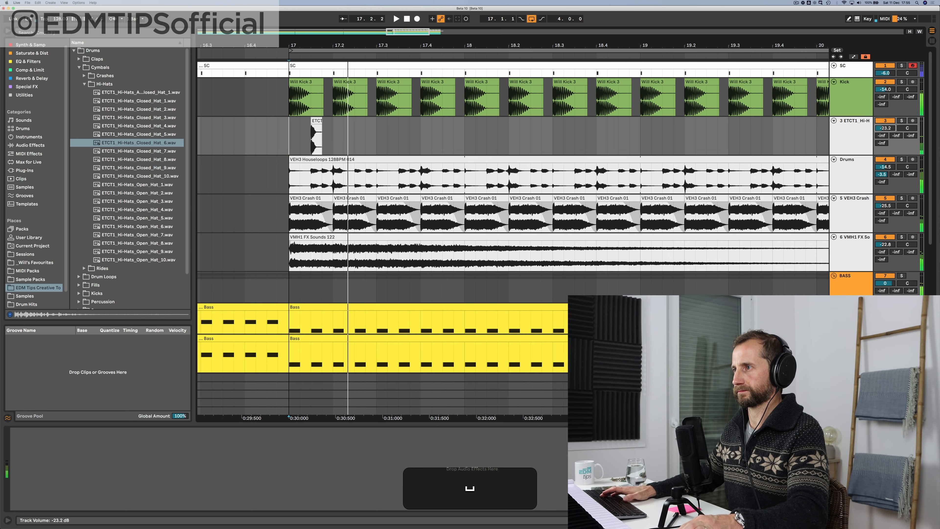
Step: Set the closed hi-hat track's volume to -18.8 dB and duplicate the one-beat hi-hat section from bar 17 through 20.1
drag(885, 128, 885, 125)
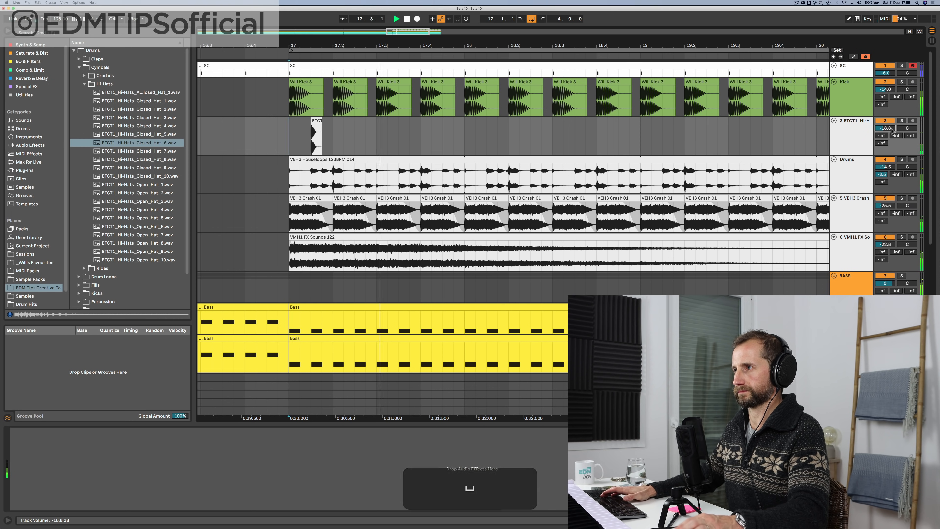
click(290, 130)
key(super+d)
key(super+d)
key(super+d)
key(super+d)
key(super+d)
key(super+d)
key(super+d)
key(super+d)
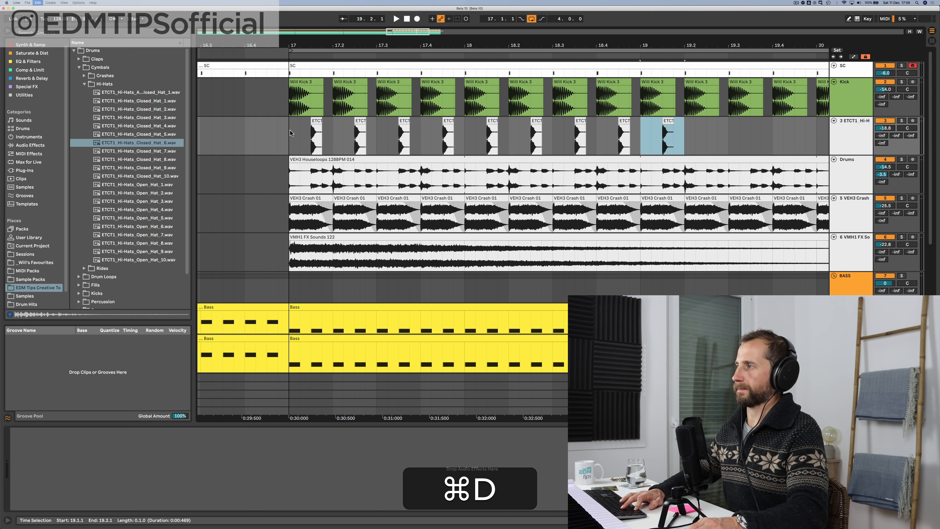
key(super+d)
key(super+d)
key(super+d)
key(super+d)
Step: Duplicate the hi-hat beat at 20.1.1 up to bar 21 and play the section from bar 17
click(289, 130)
key(space)
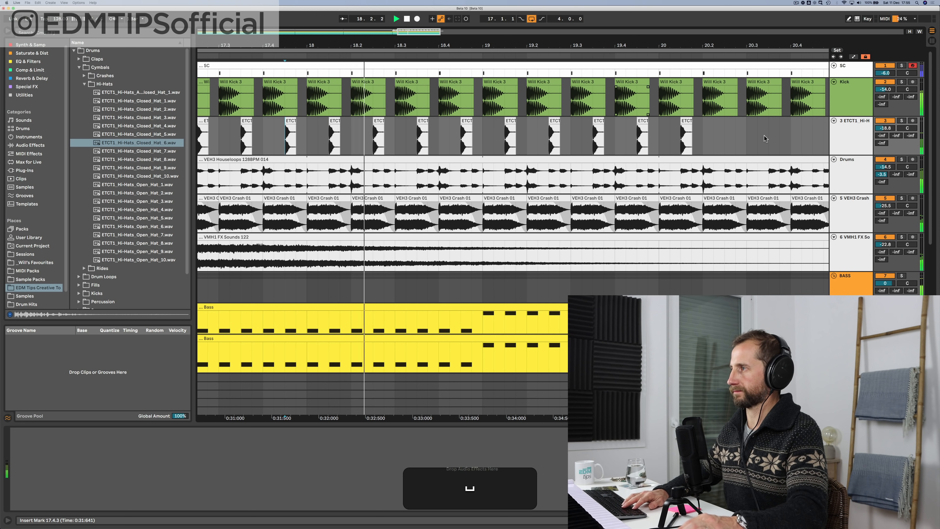
drag(702, 134, 662, 133)
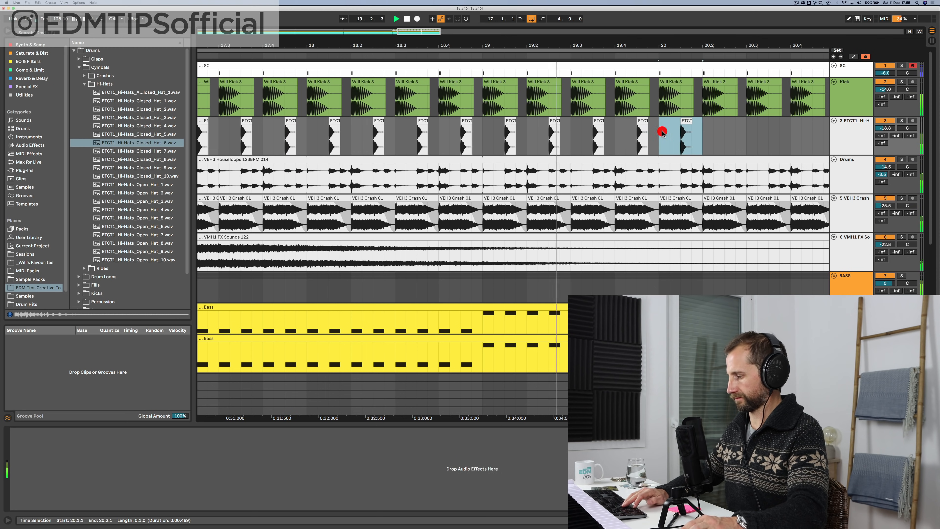
key(super+d)
drag(675, 44, 427, 46)
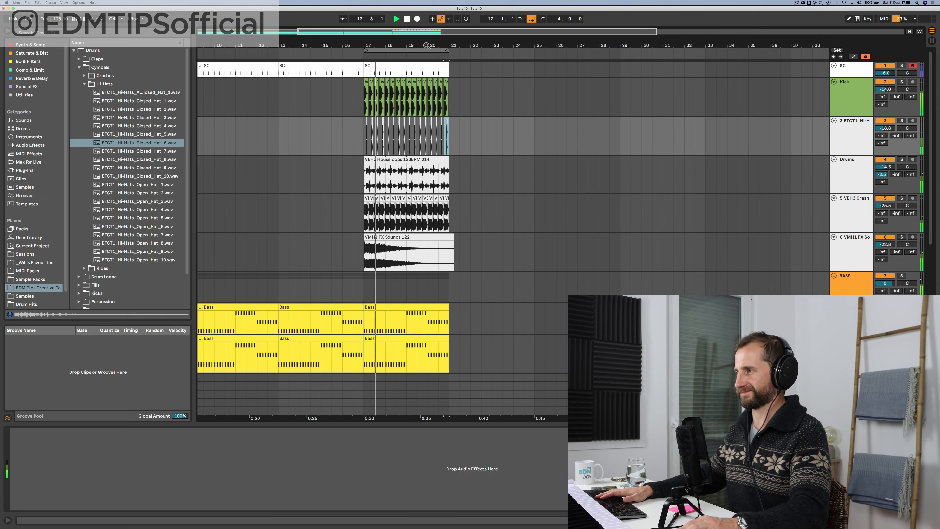
key(space)
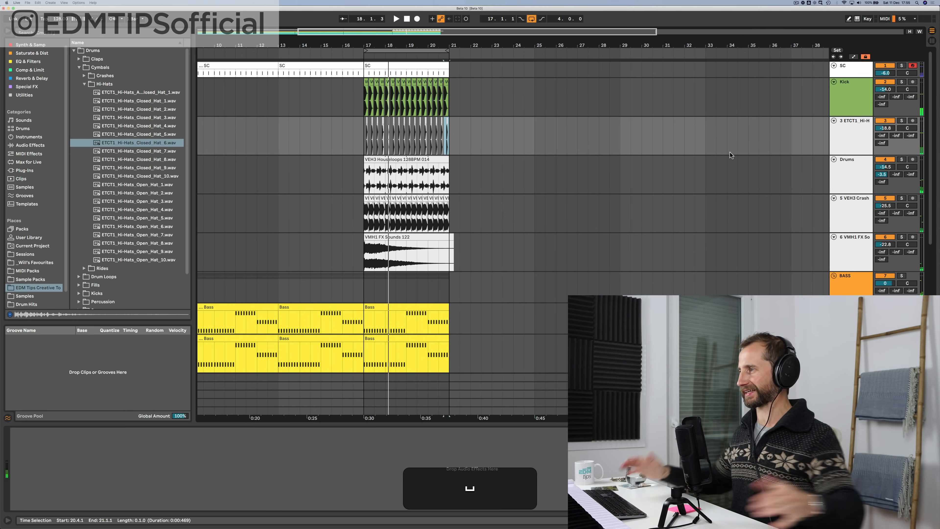
Step: Delete the four clips before bar 17 on the lowest melody track
scroll(340, 144, down, 10)
scroll(339, 142, left, 10)
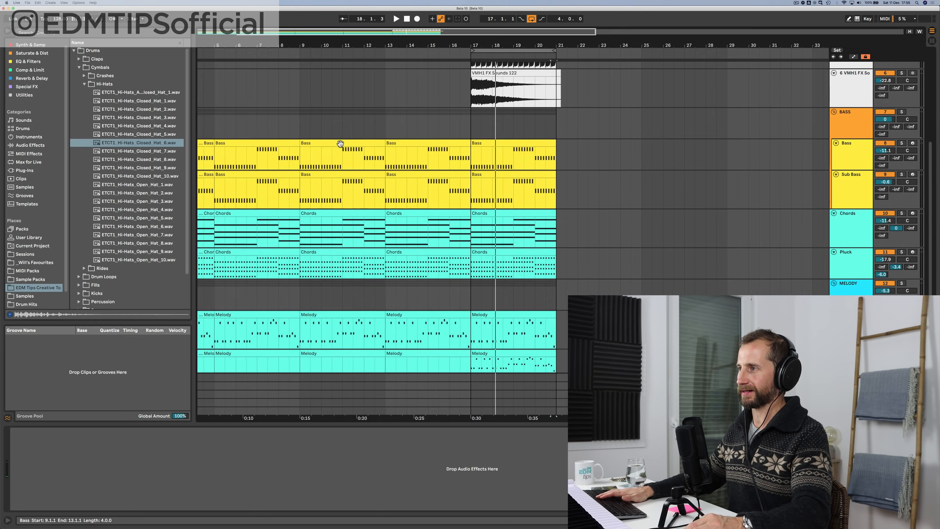
scroll(340, 143, down, 1)
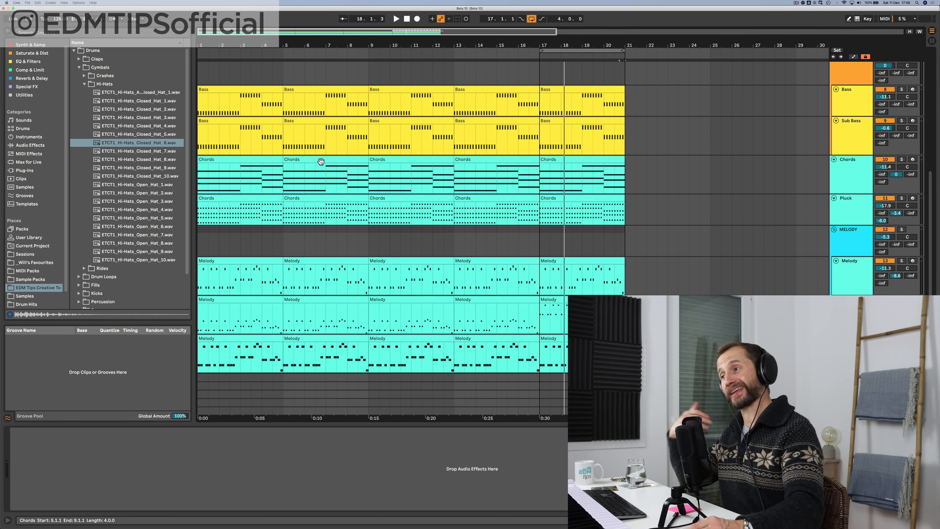
scroll(320, 161, right, 1)
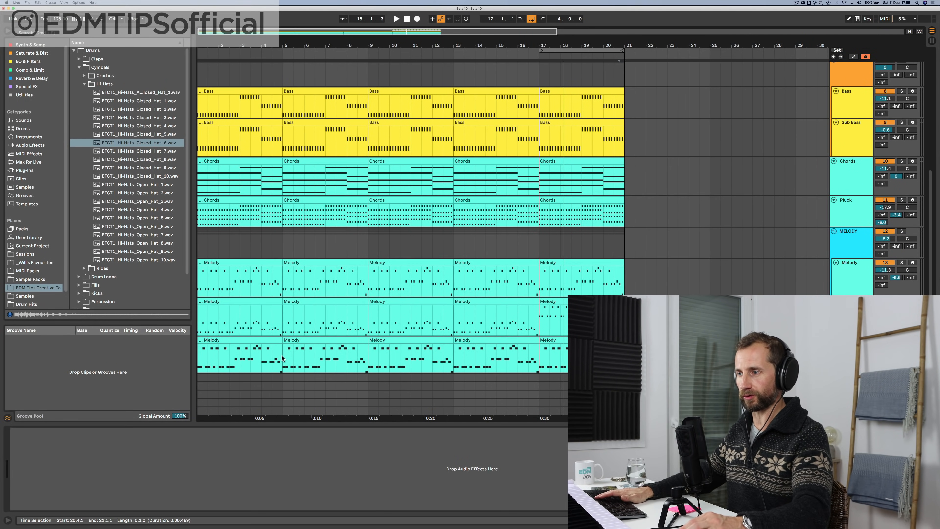
click(249, 341)
key(BackSpace)
click(307, 341)
key(BackSpace)
click(394, 340)
key(BackSpace)
click(480, 341)
key(BackSpace)
click(843, 236)
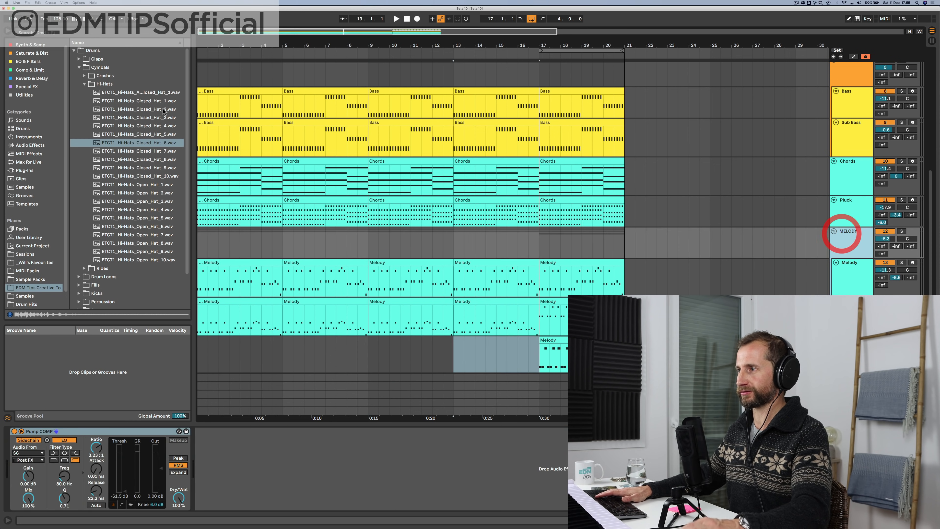
Step: Delete the four SC clips between bar 1 and bar 17, keeping the one at bar 17
click(409, 19)
scroll(405, 162, up, 5)
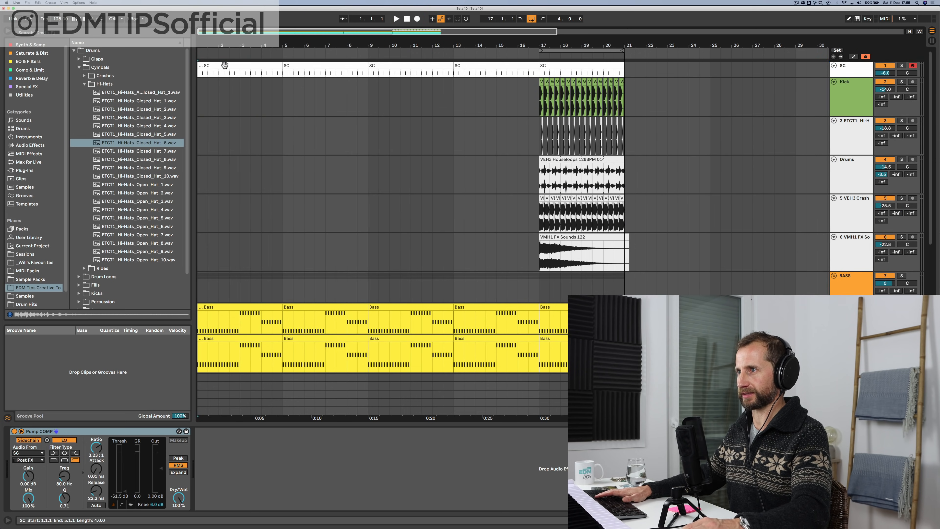
key(BackSpace)
click(315, 65)
key(BackSpace)
click(382, 67)
key(BackSpace)
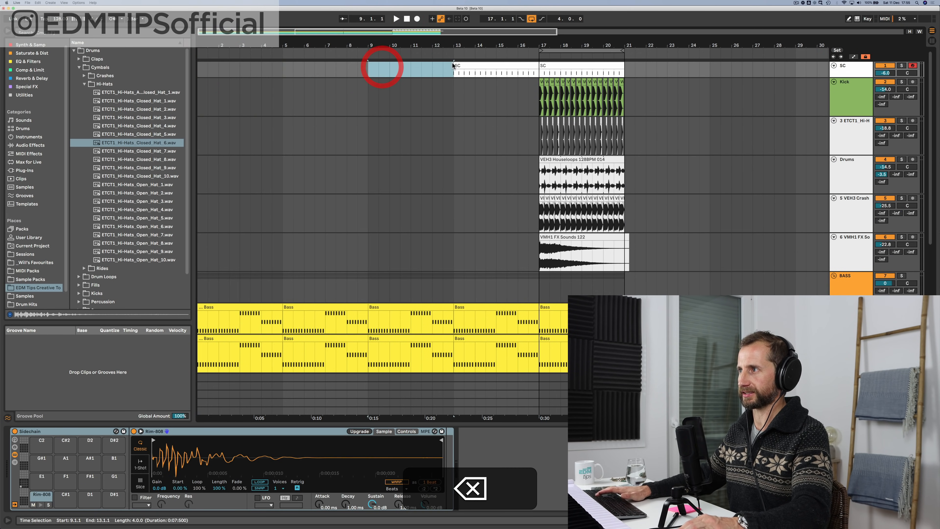
click(469, 66)
key(BackSpace)
Step: Play from the start and delete the Sub Bass clips from bar 1 to bar 9
click(407, 21)
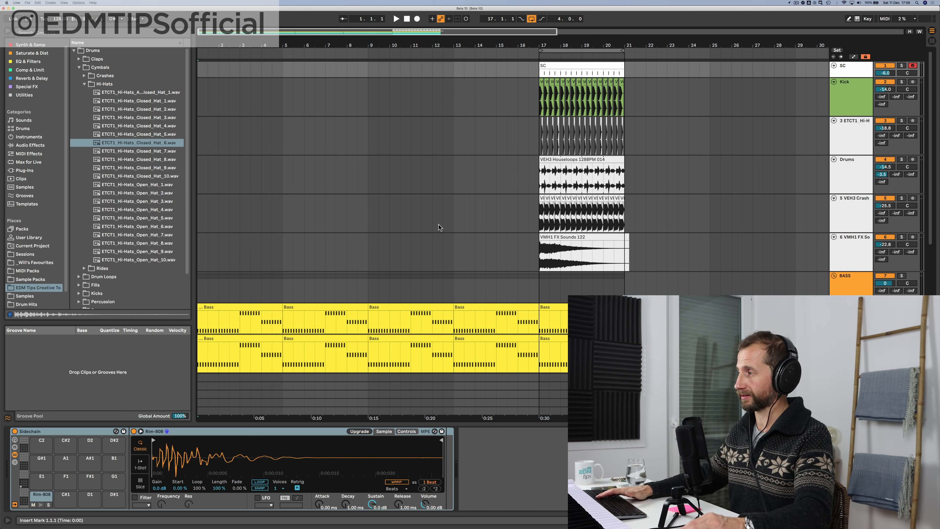
key(space)
scroll(354, 294, down, 1)
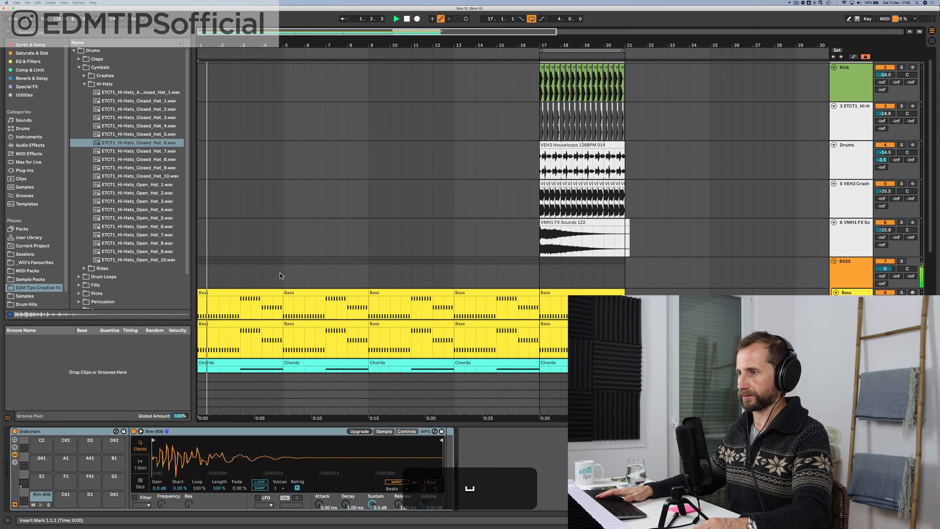
click(229, 324)
key(BackSpace)
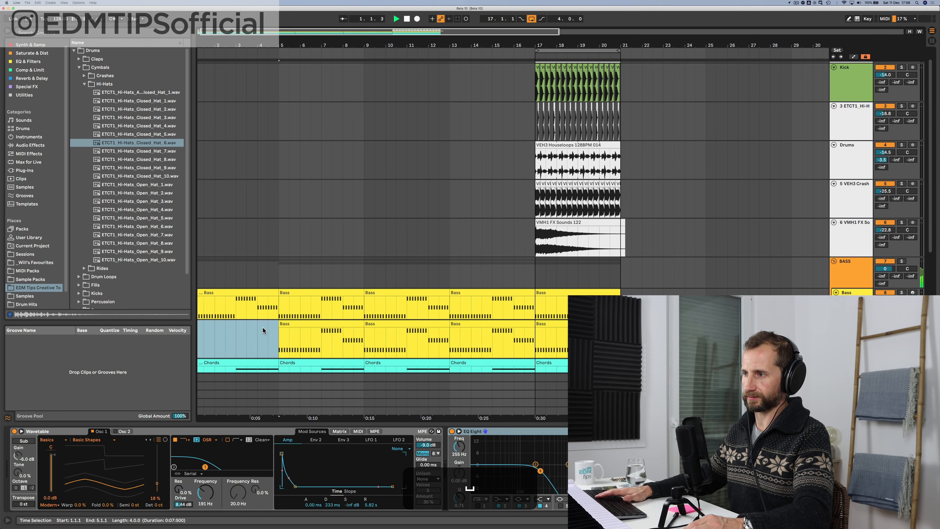
scroll(255, 333, down, 4)
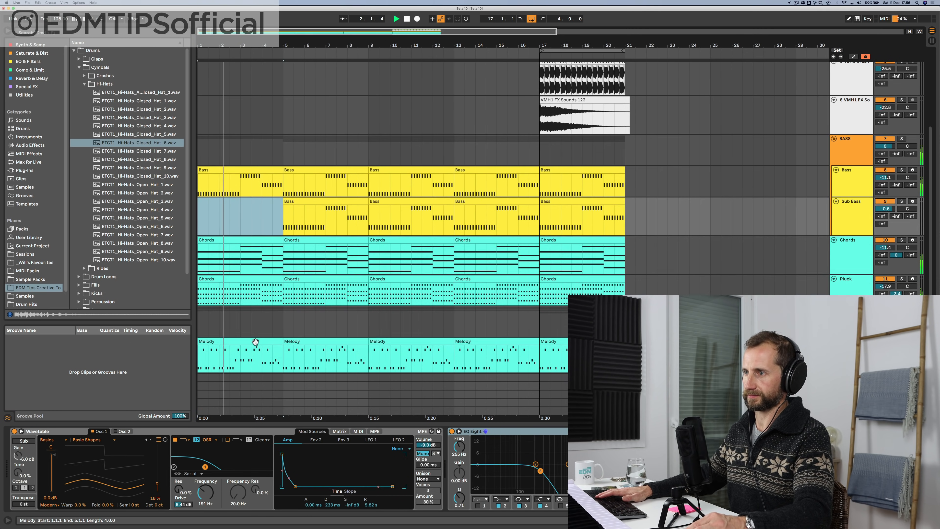
scroll(256, 342, down, 2)
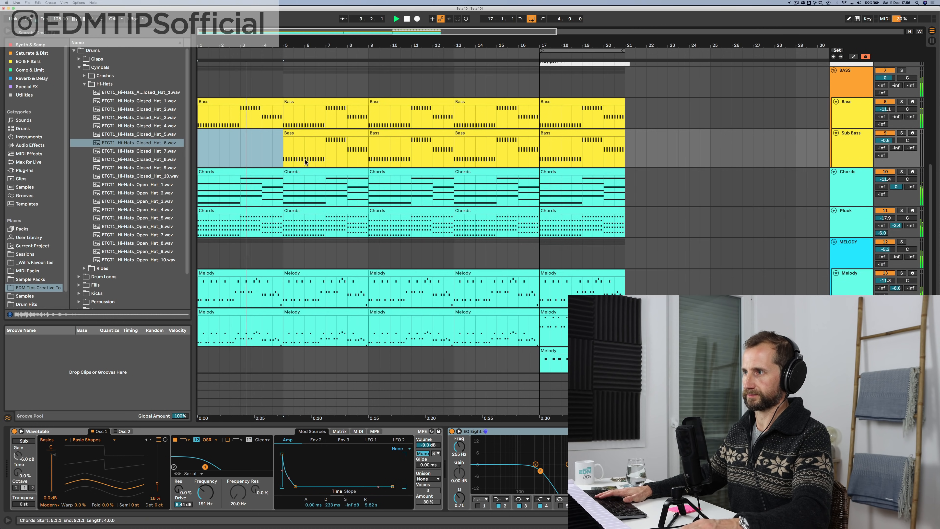
click(304, 138)
key(BackSpace)
scroll(274, 206, down, 1)
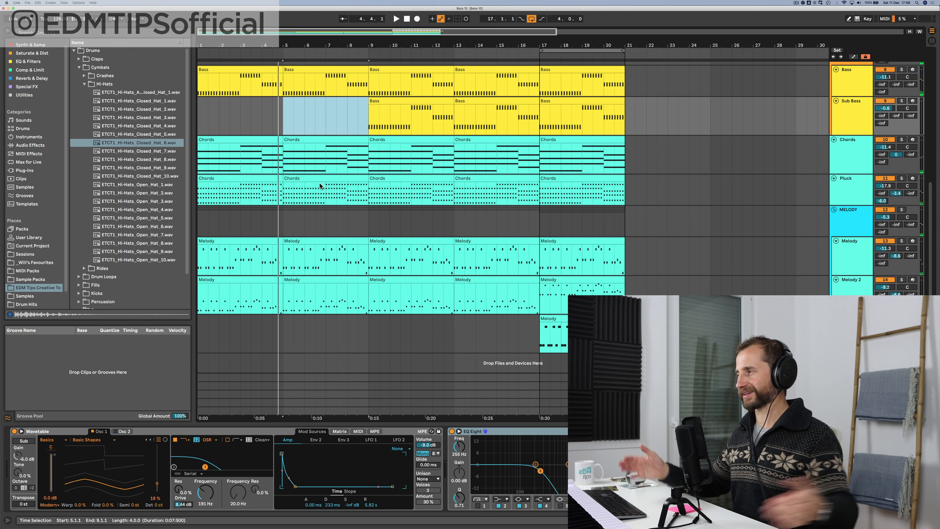
Step: Show the Pluck's Wavetable Filter 1 Freq automation in a new lane and draw a rise from bar 1 to 213 Hz at bar 13
click(851, 190)
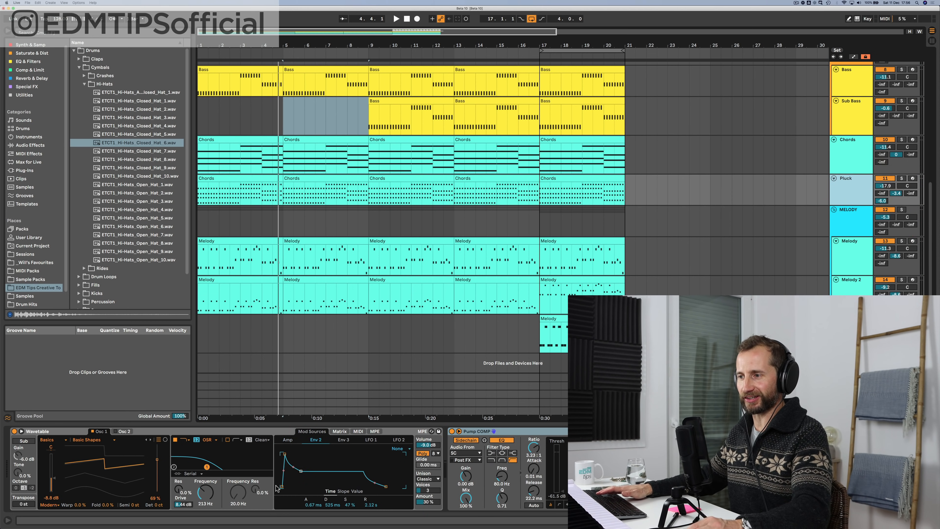
right_click(207, 494)
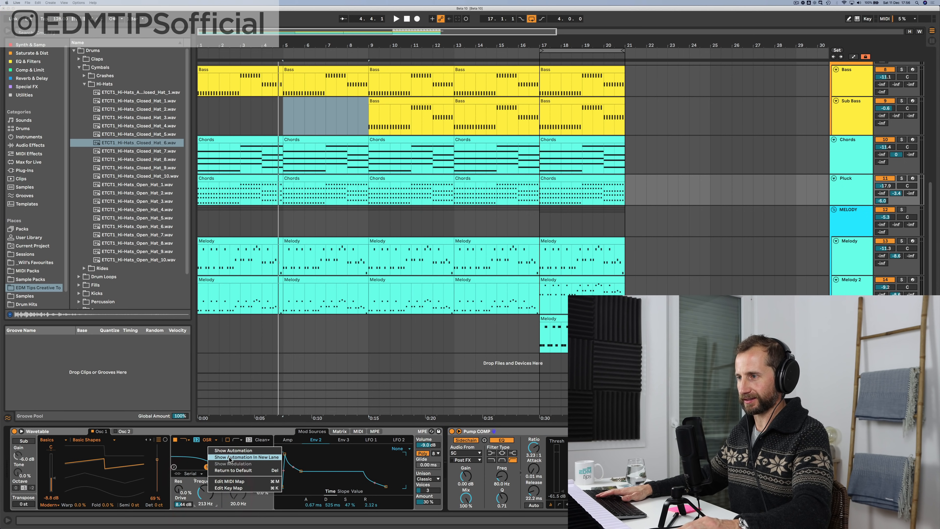
click(229, 457)
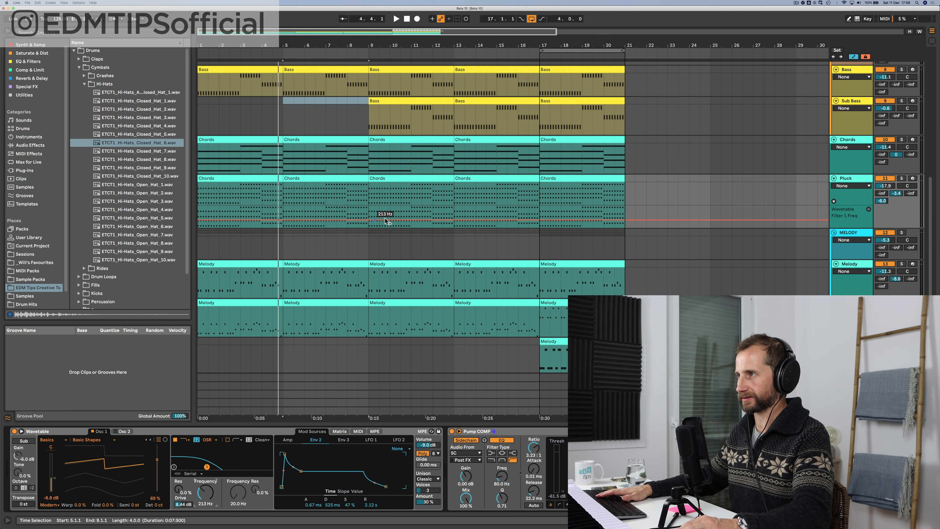
click(453, 221)
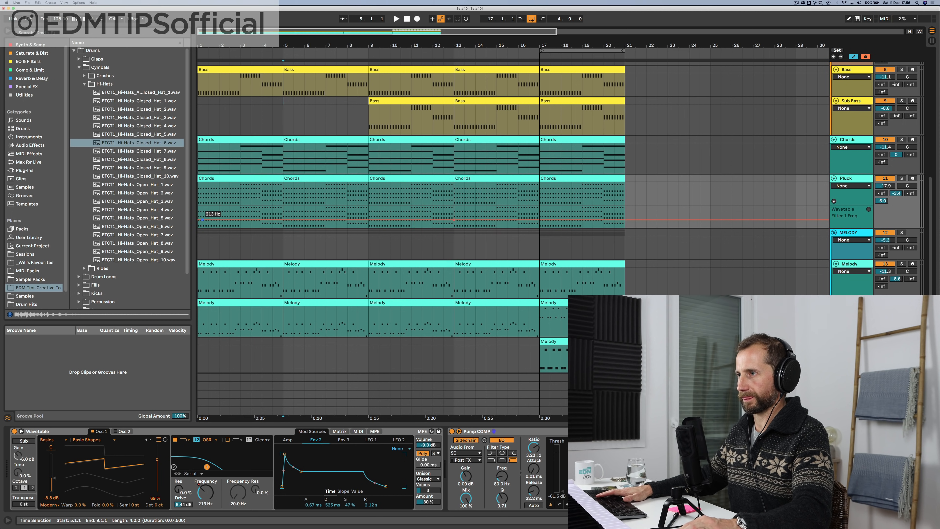
key(space)
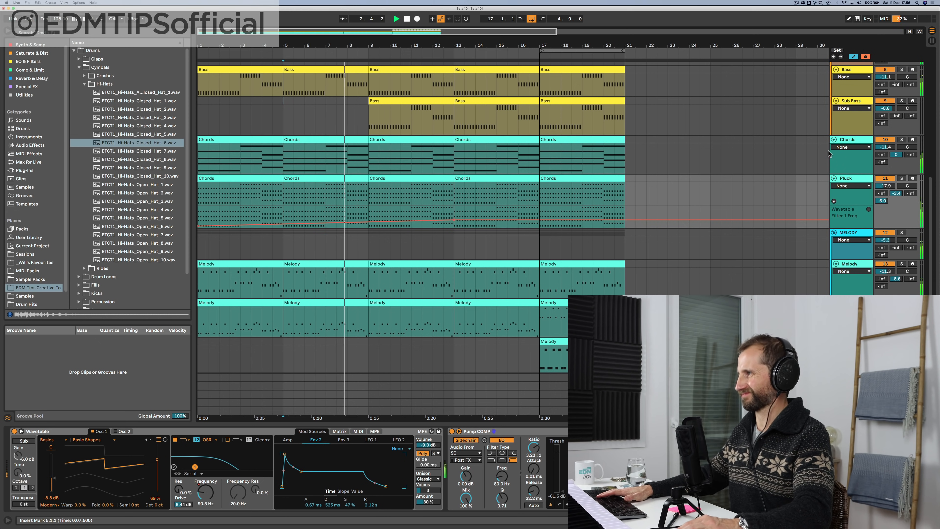
Step: With the Pluck soloed, steepen its filter automation rise up to bar 17 and drop it to about 161 Hz there
click(901, 179)
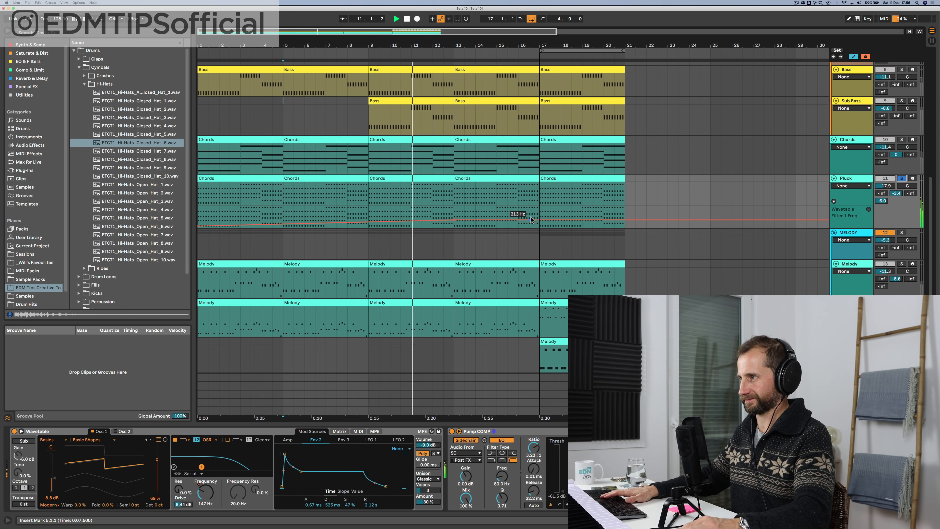
mouse_move(534, 221)
mouse_down()
mouse_move(538, 206)
mouse_move(539, 214)
mouse_up()
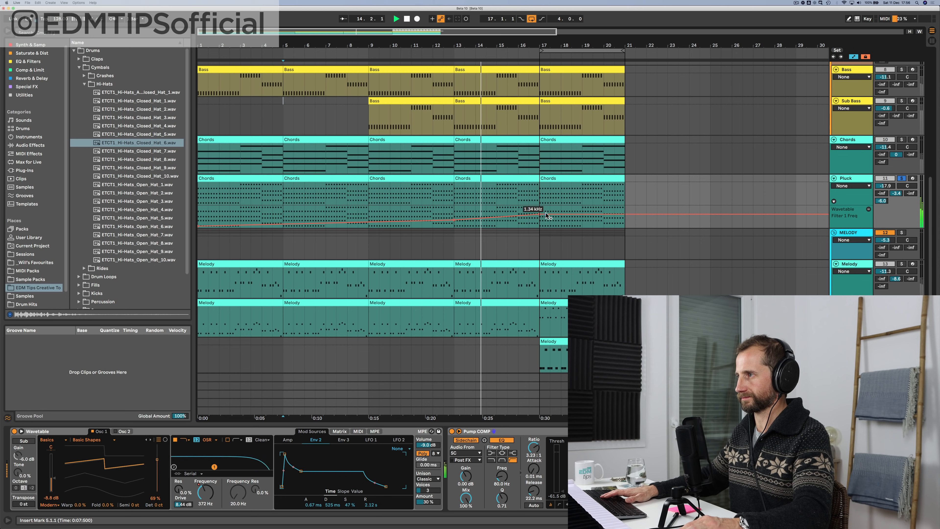
mouse_move(540, 214)
mouse_down()
mouse_move(549, 212)
mouse_move(549, 222)
mouse_up()
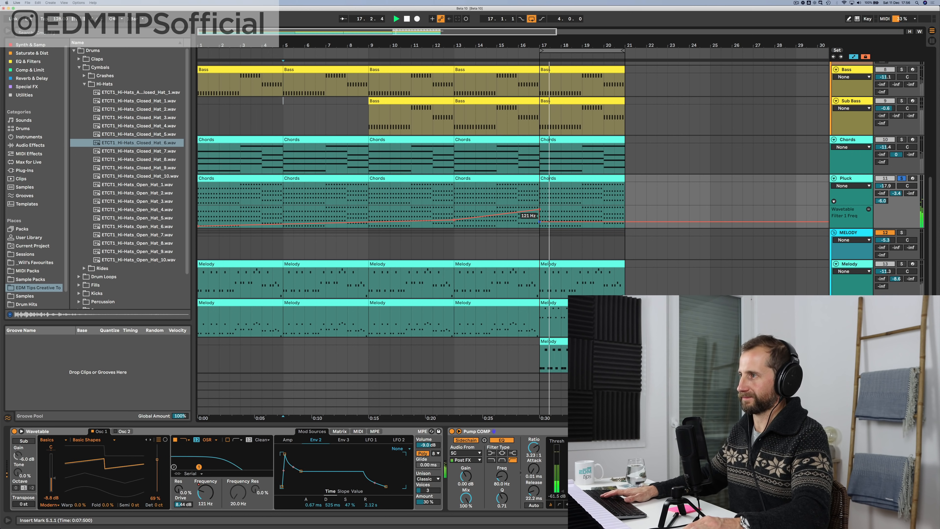
click(903, 179)
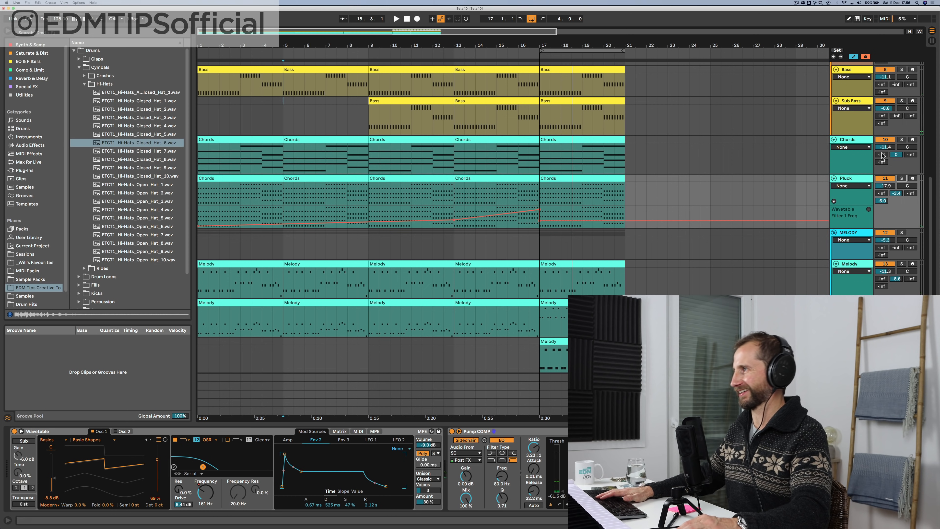
Step: Turn off looping, play the arrangement from 17.1.1 with the Chords track selected, and return to the start
click(859, 142)
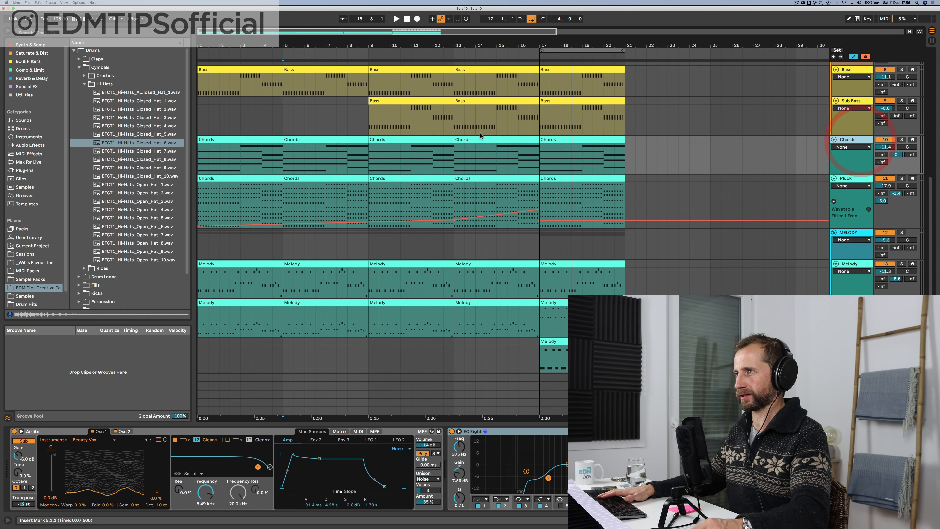
scroll(480, 136, up, 1)
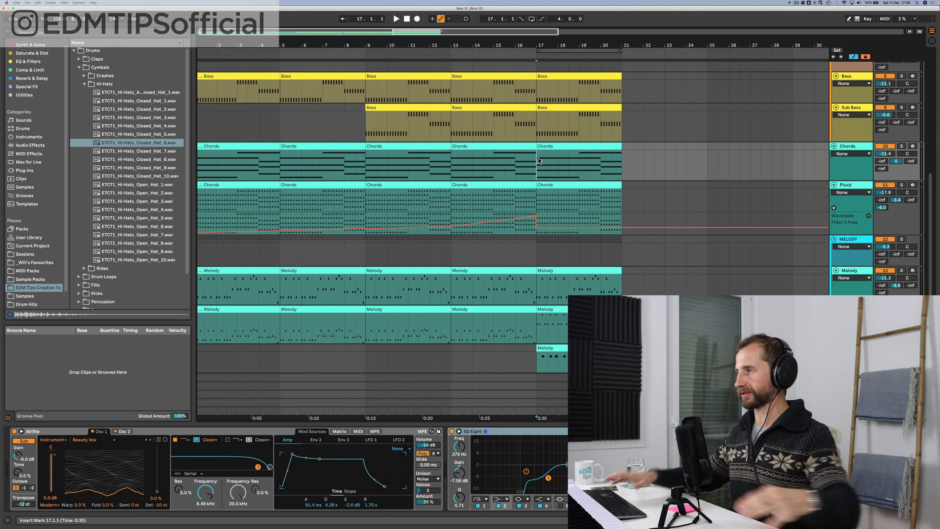
key(space)
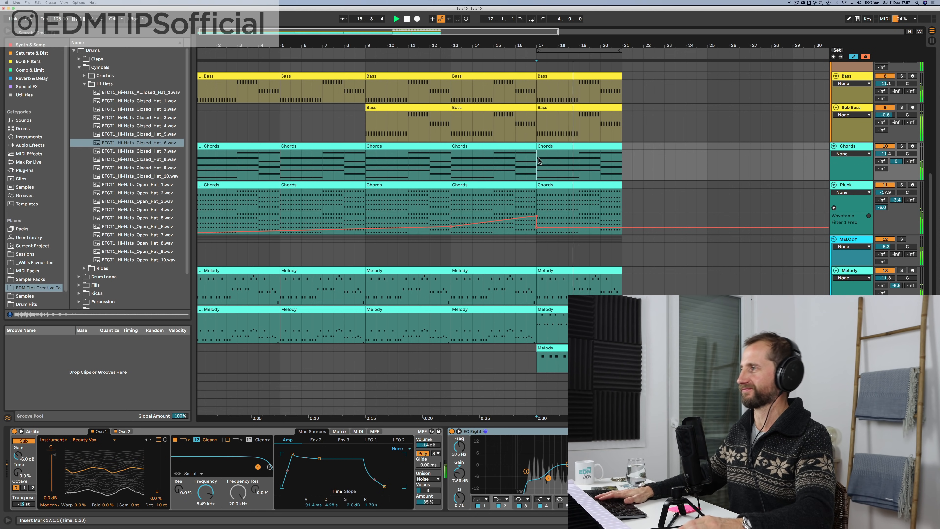
key(space)
click(407, 19)
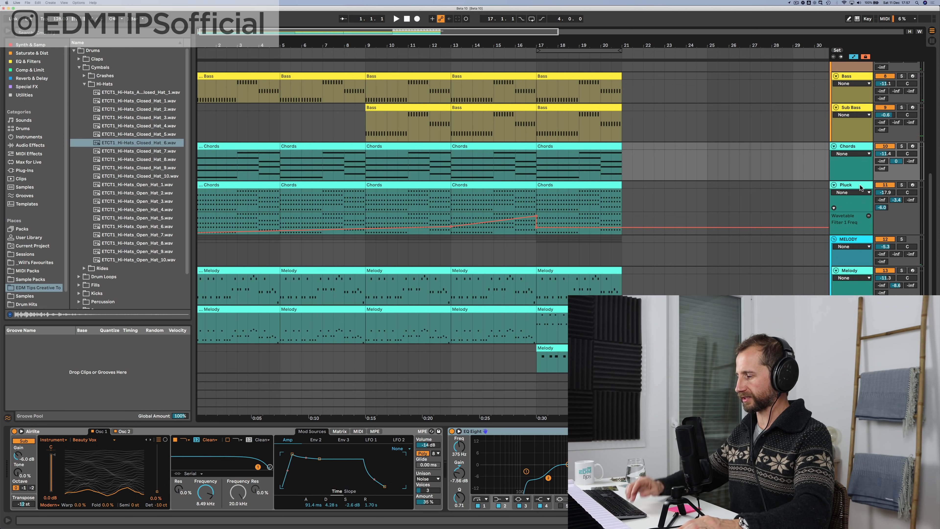
Step: Hide the automation lanes, select the Chords track and briefly play the opening
key(a)
click(854, 156)
key(space)
click(854, 155)
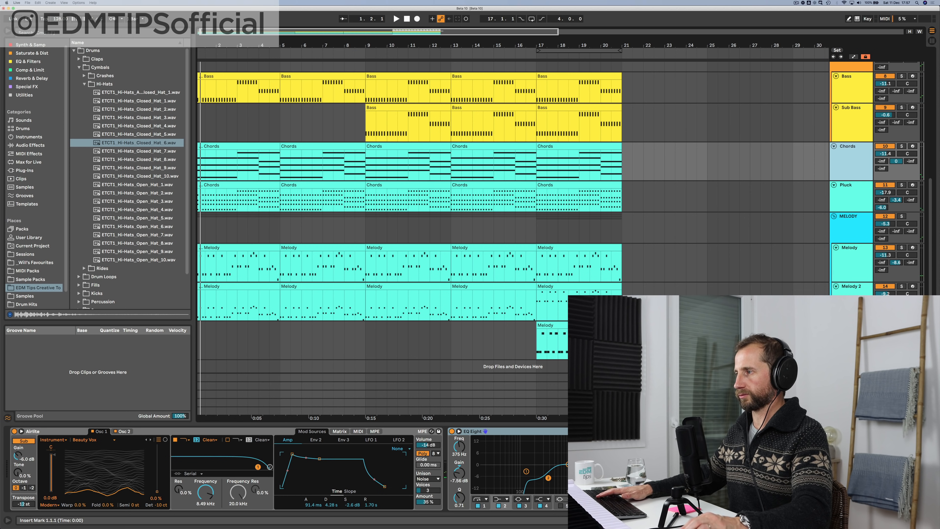
Step: Add a Utility to the Chords track and show its Gain automation in the arrangement
click(79, 52)
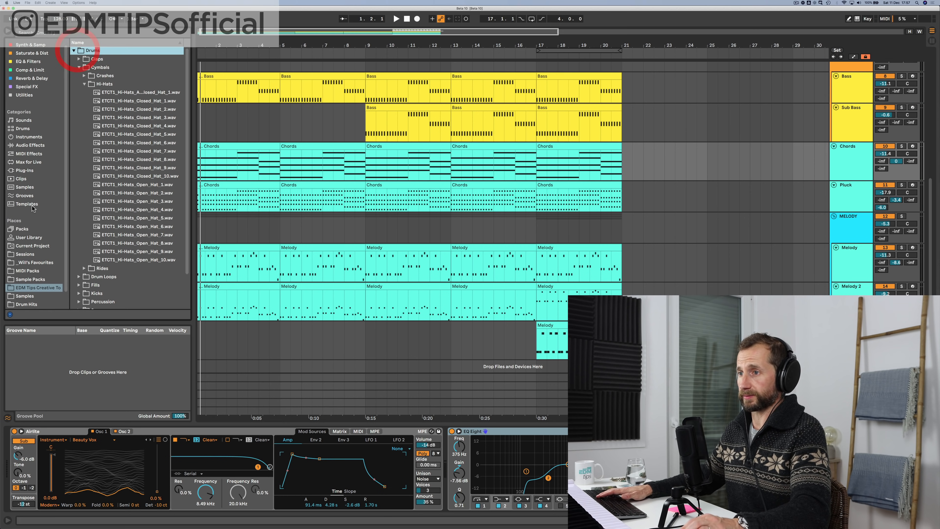
scroll(23, 171, up, 1)
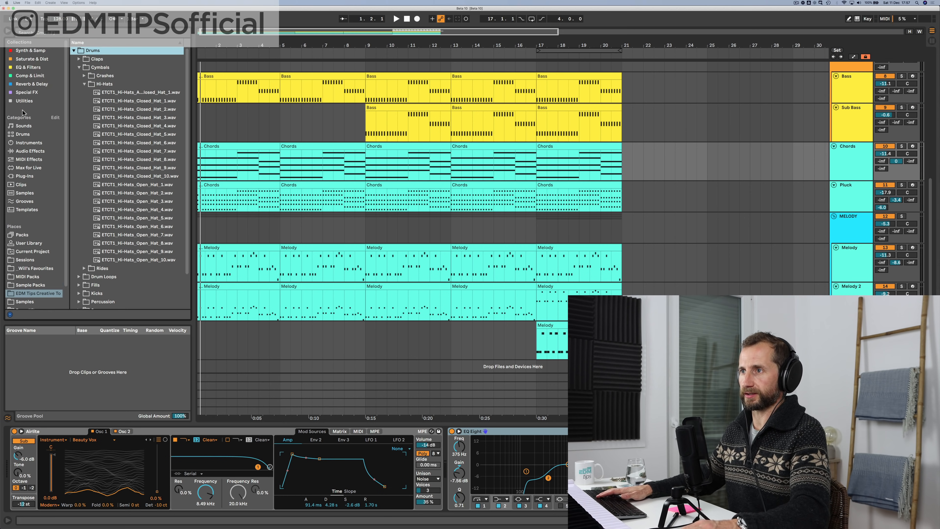
click(23, 102)
drag(84, 79, 198, 72)
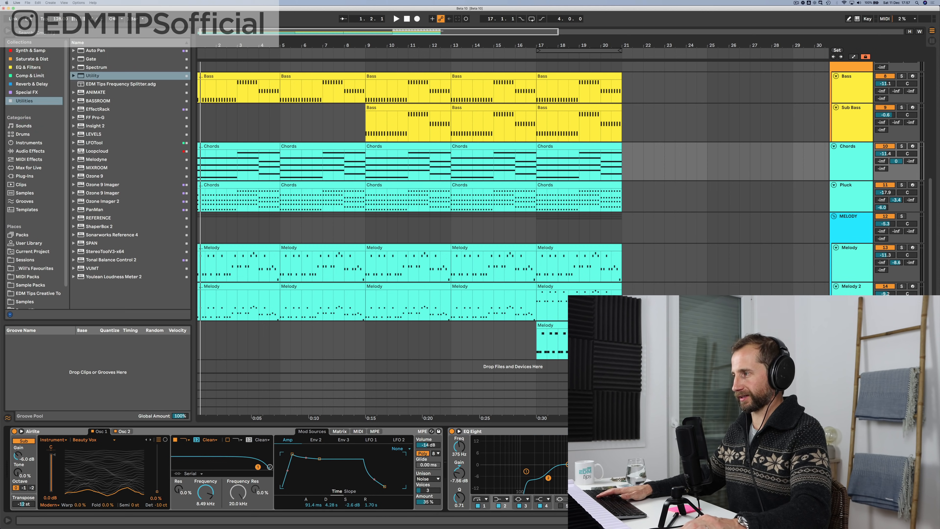
click(848, 164)
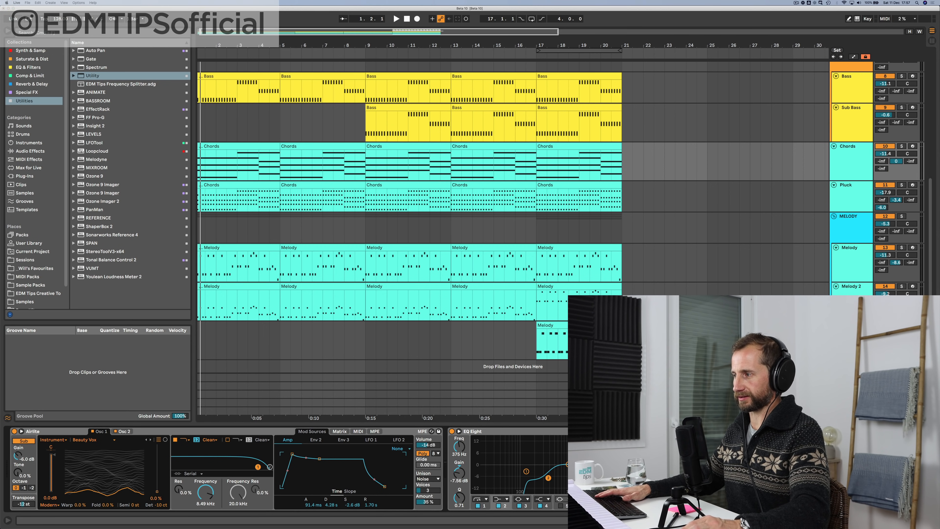
key(a)
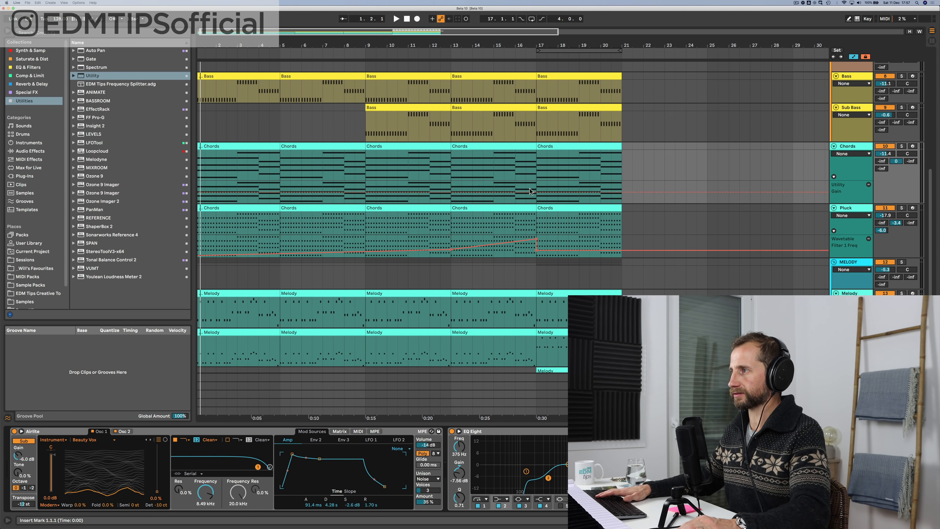
Step: While playing, lower the Chords track's Utility Gain automation before bar 17 to about -11.4 dB
drag(537, 193, 537, 201)
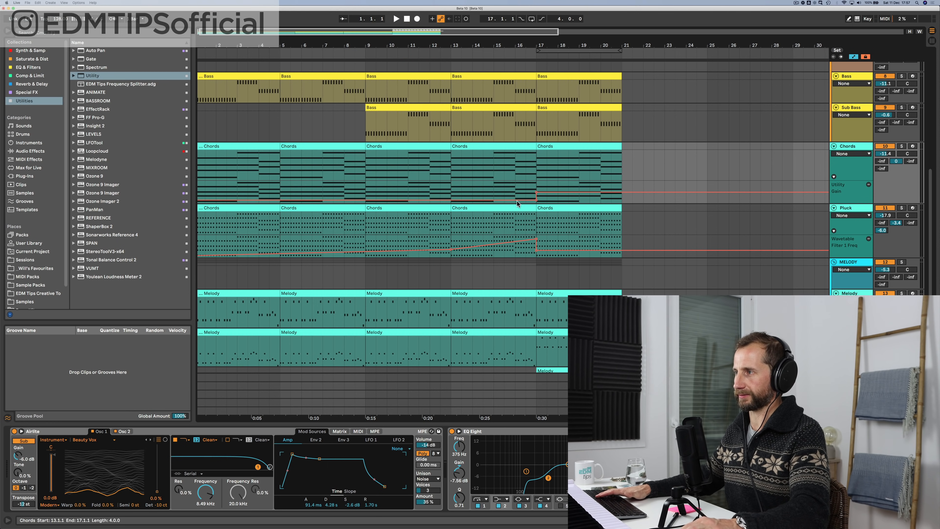
key(space)
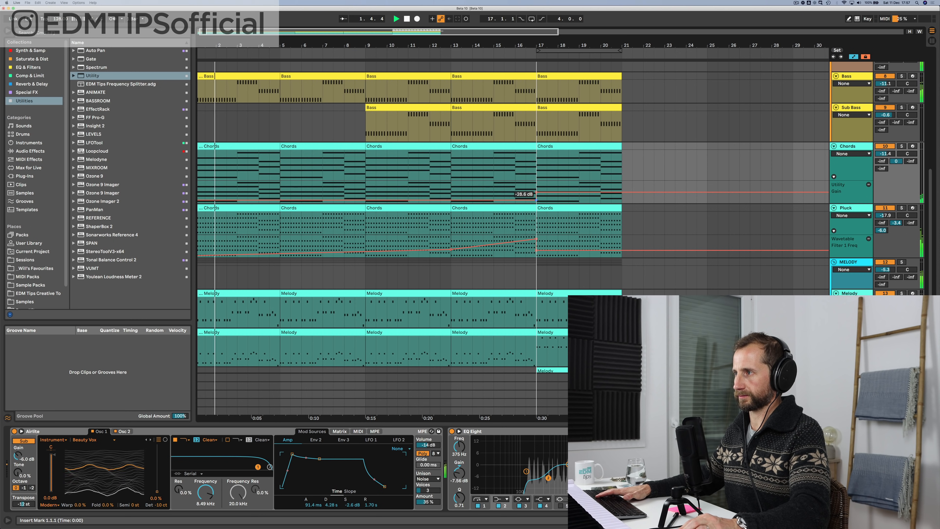
drag(537, 200, 536, 195)
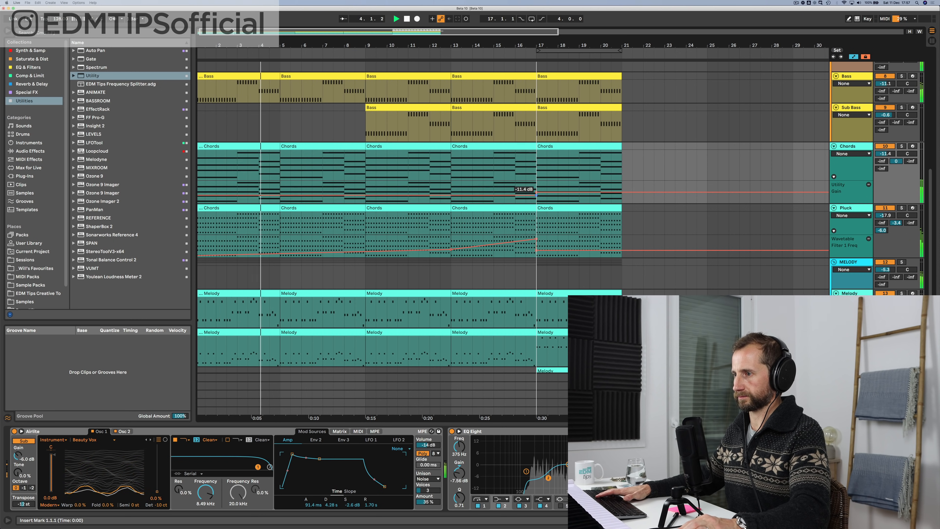
Step: Show the Chords' Airlite Filter 1 Freq automation in a new lane and lower it to about 1 kHz until shortly before bar 17
right_click(211, 494)
click(224, 456)
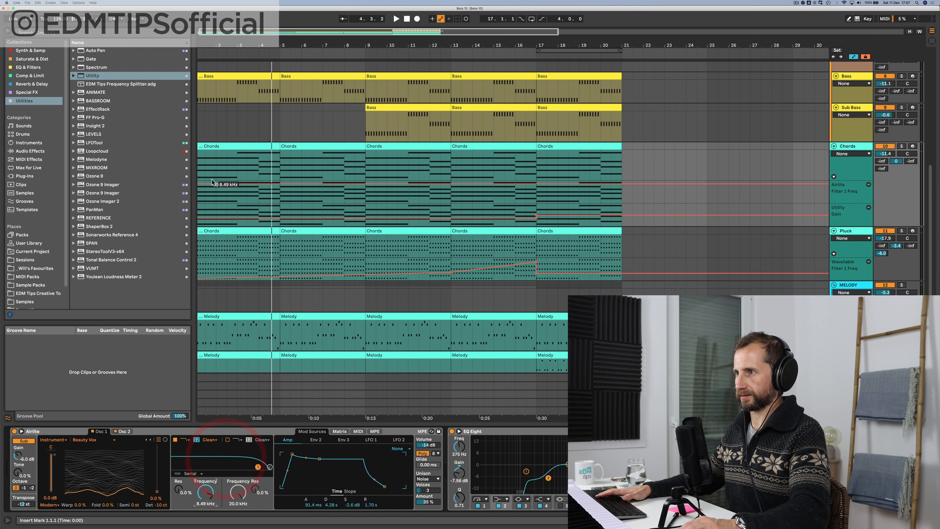
click(200, 184)
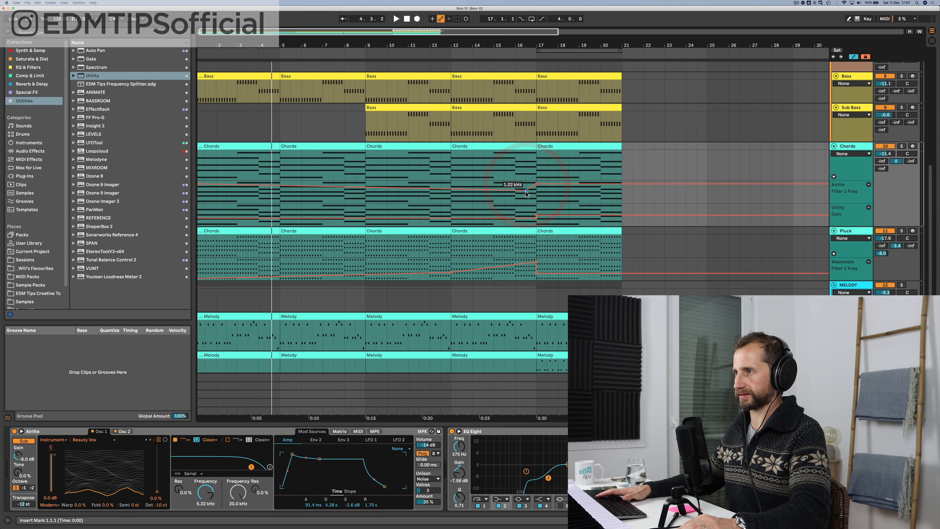
key(space)
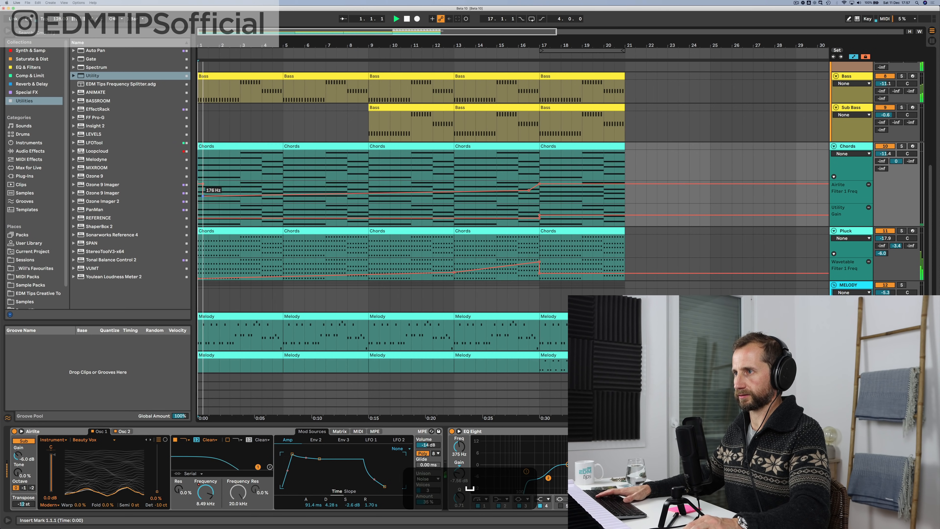
drag(202, 184, 202, 191)
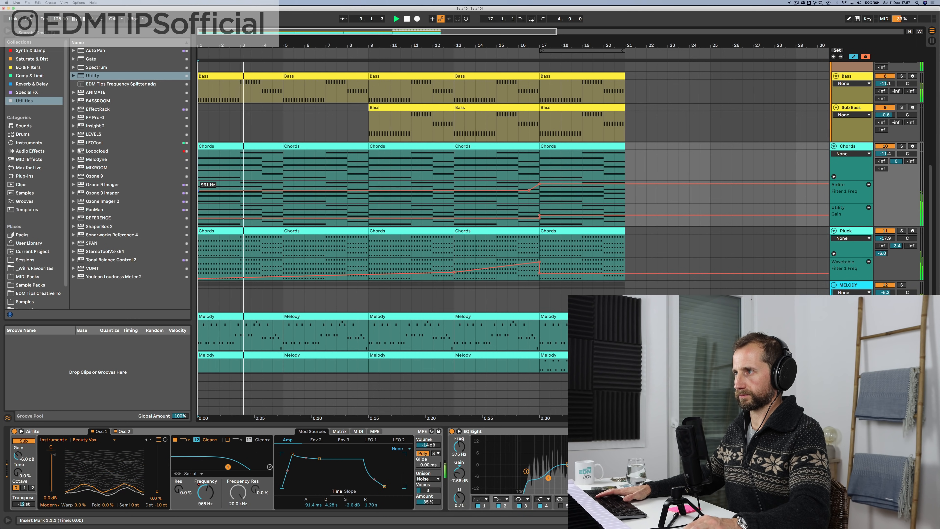
Step: Keep the intro playing, select the Bass track, and compare the mix with Melody and Melody 2 briefly muted in turn
scroll(693, 139, up, 4)
scroll(694, 139, down, 1)
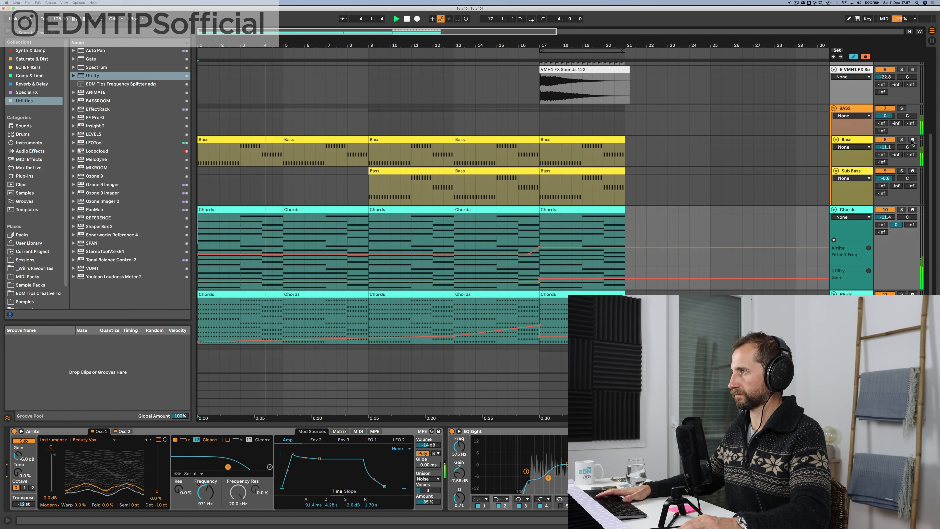
click(852, 138)
scroll(740, 185, down, 2)
scroll(552, 206, down, 2)
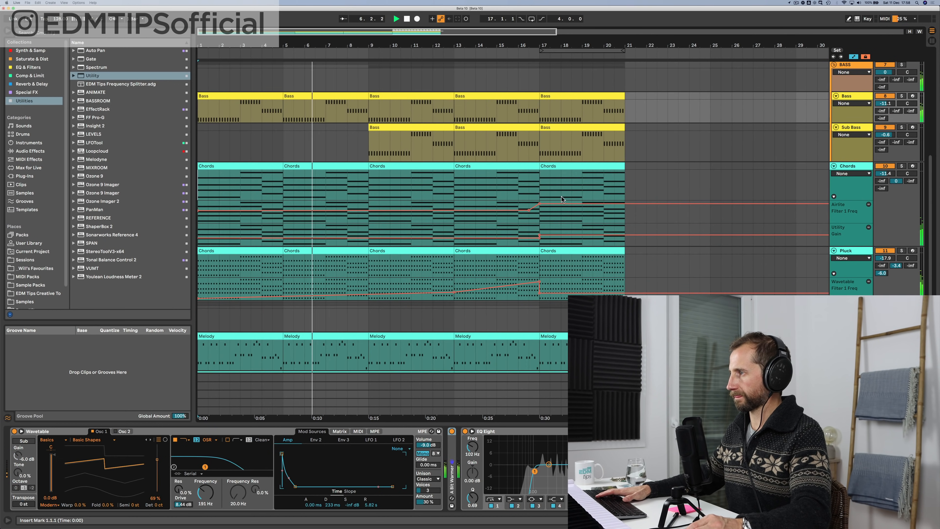
scroll(562, 200, down, 5)
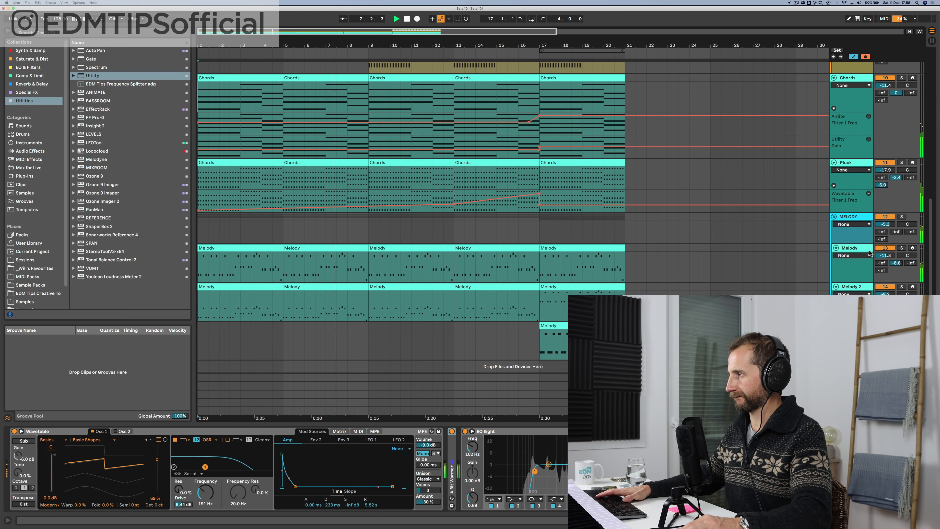
click(880, 249)
click(882, 248)
click(885, 287)
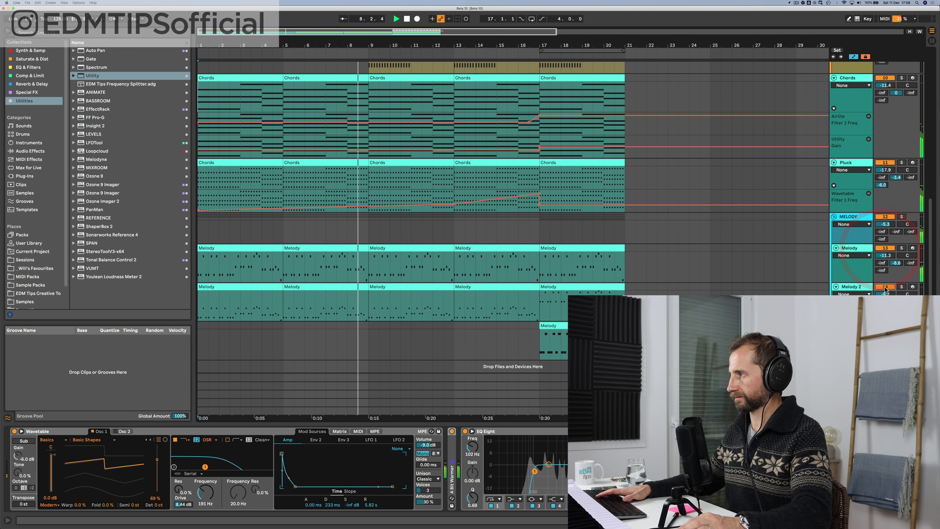
click(885, 288)
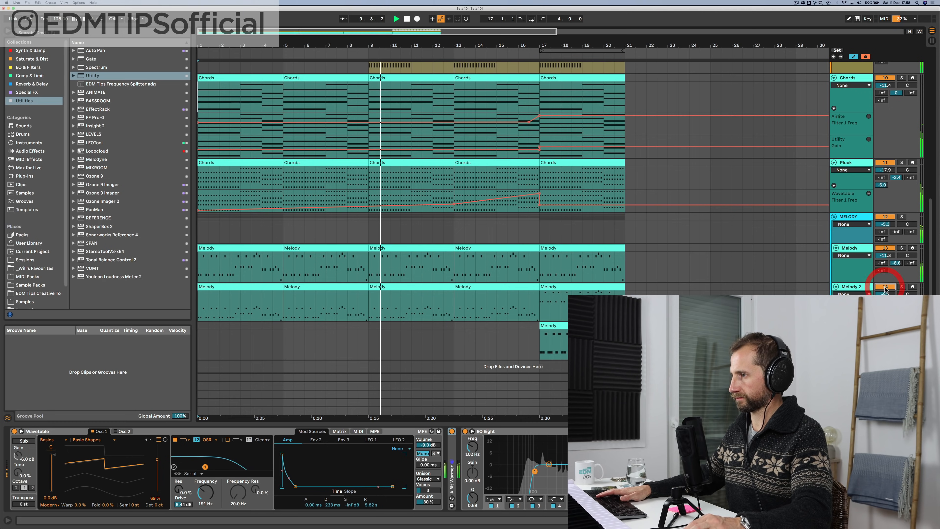
Step: Delete the two Sub Bass clips spanning bars 9 to 17
scroll(579, 253, up, 8)
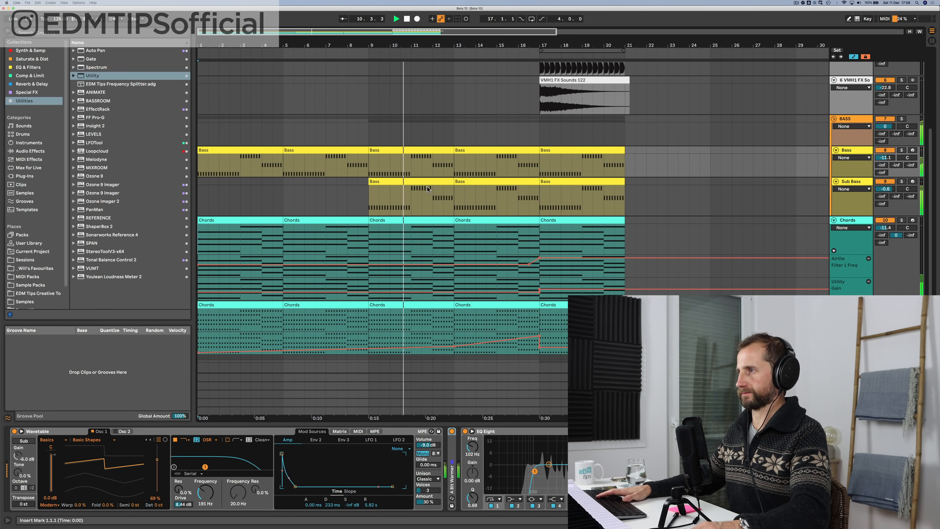
click(427, 185)
key(BackSpace)
click(478, 182)
key(BackSpace)
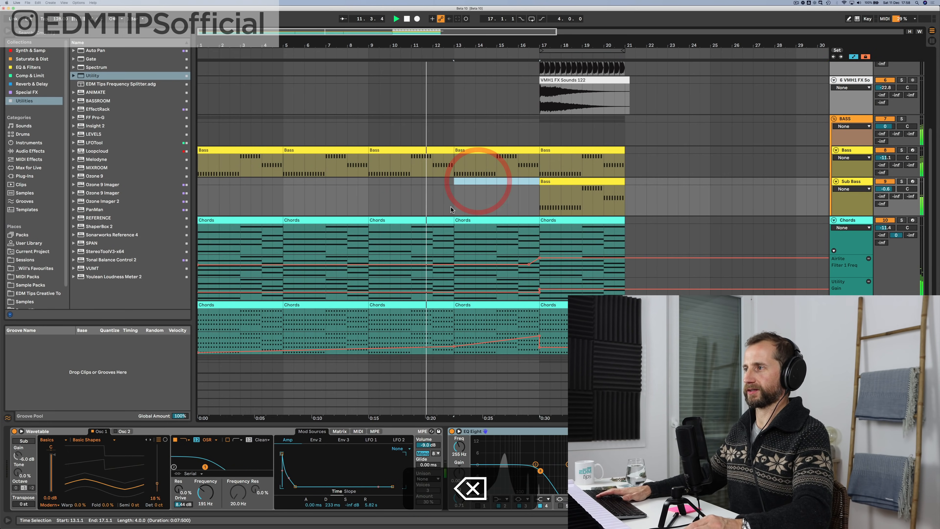
Step: Listen through the build into the full section up to bar 19 with the MELODY group selected, and save the set
scroll(431, 204, up, 2)
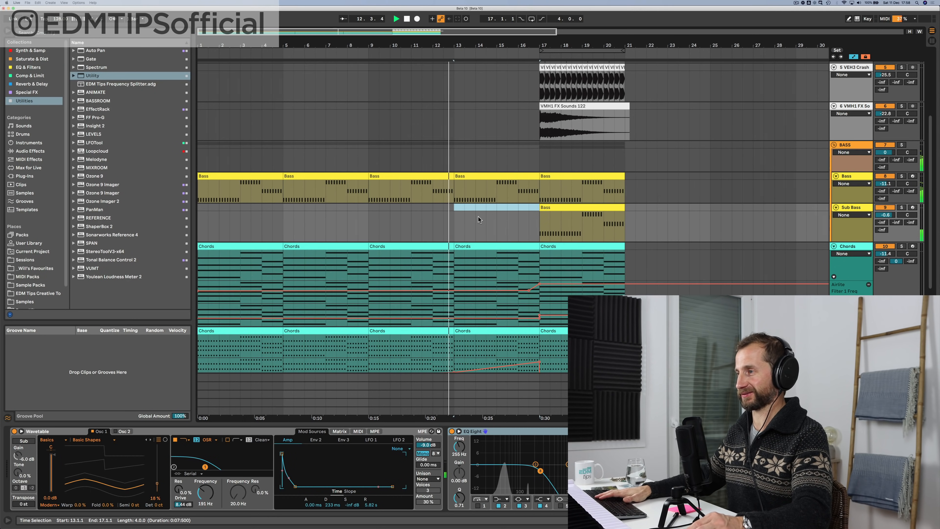
scroll(477, 219, down, 10)
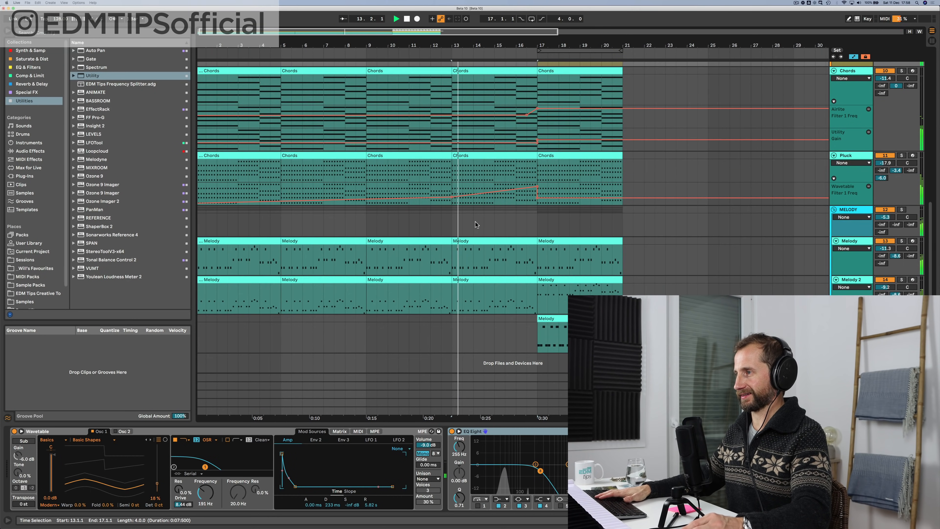
click(846, 222)
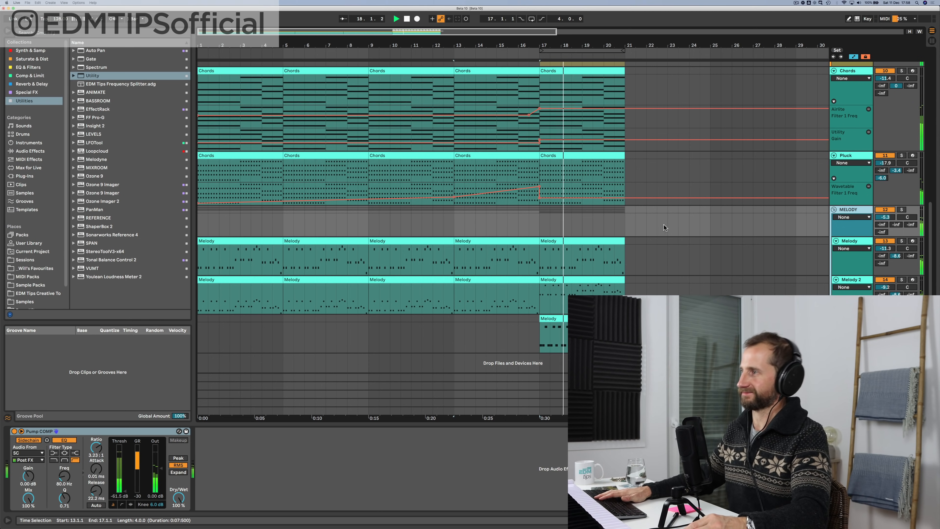
scroll(663, 224, up, 10)
scroll(639, 231, up, 5)
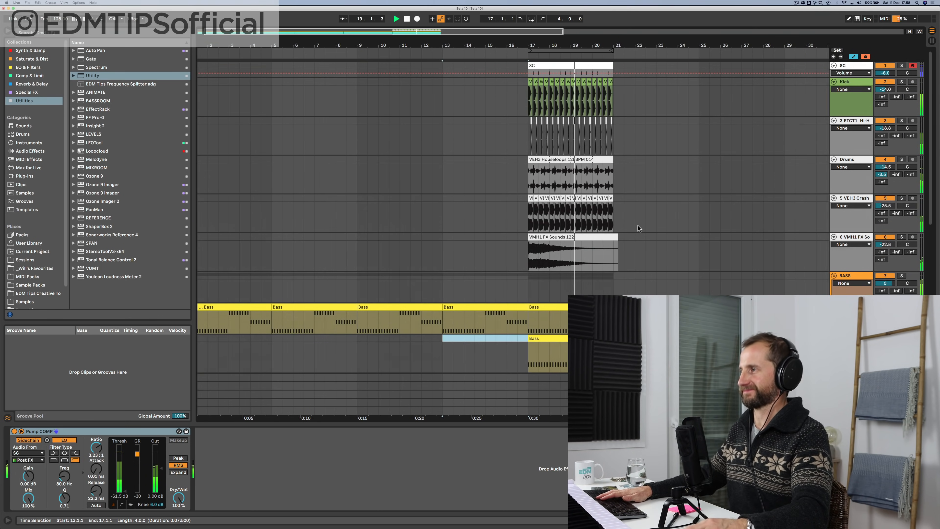
key(space)
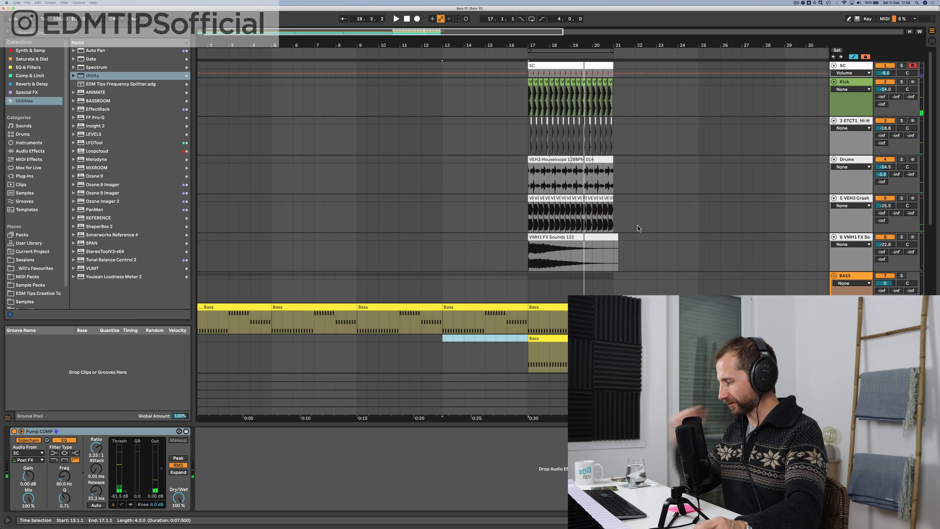
key(super+s)
Step: Return to the start, add a Utility to the BASS group and show its Gain automation in a lane
scroll(453, 157, down, 5)
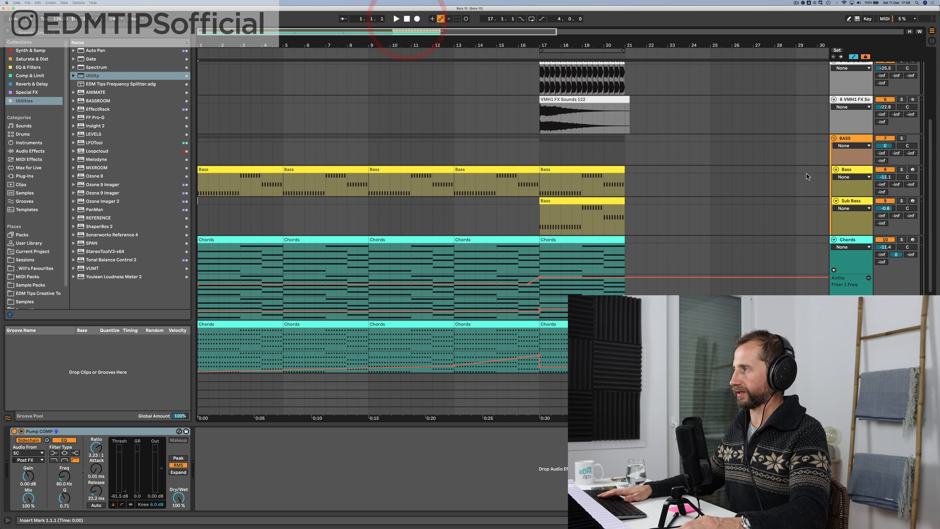
click(858, 168)
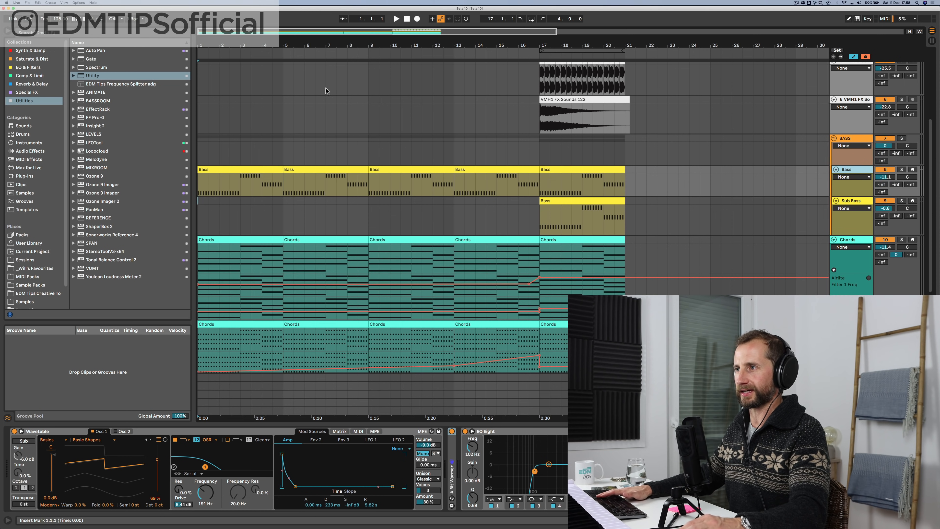
key(space)
click(406, 19)
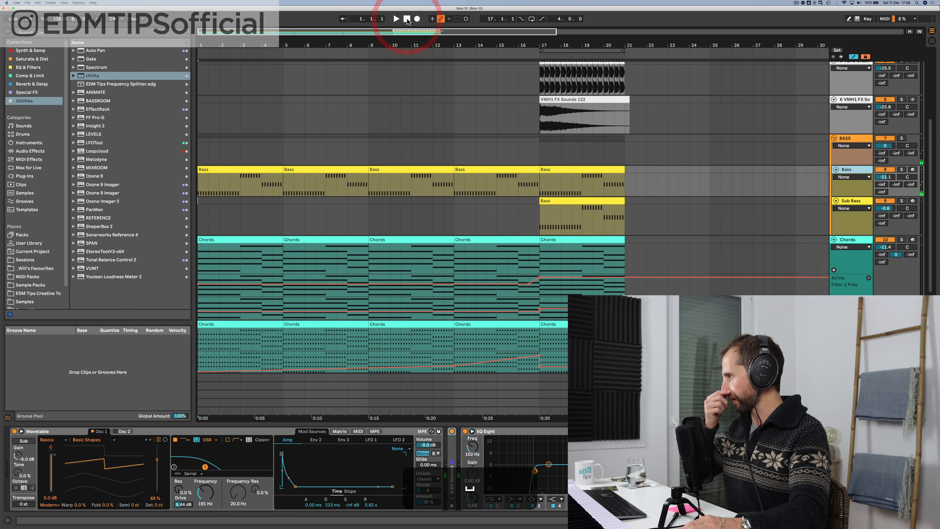
click(97, 77)
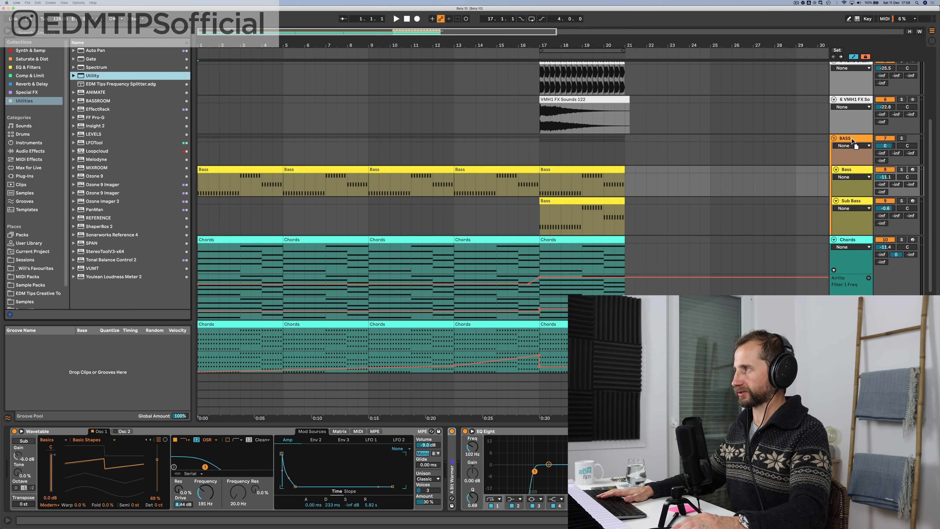
drag(852, 140, 852, 141)
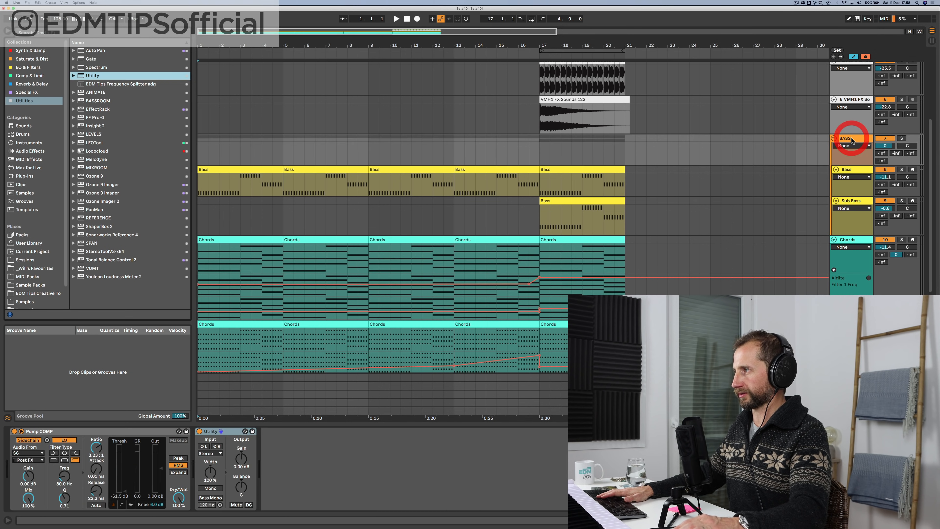
right_click(239, 461)
click(241, 469)
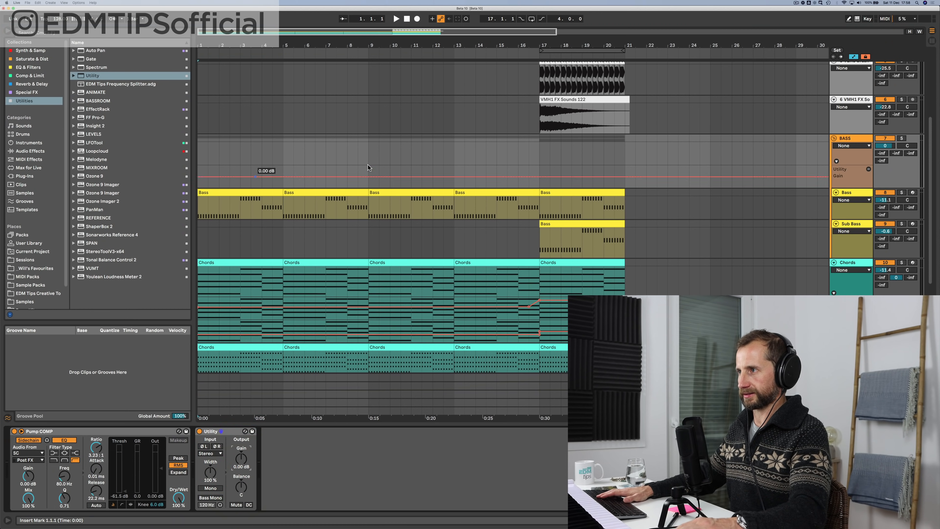
Step: During playback, lower the BASS group's Utility Gain automation before bar 17 to about -26 dB, and stop playback
key(space)
drag(536, 179, 535, 181)
drag(201, 183, 200, 185)
scroll(846, 197, down, 5)
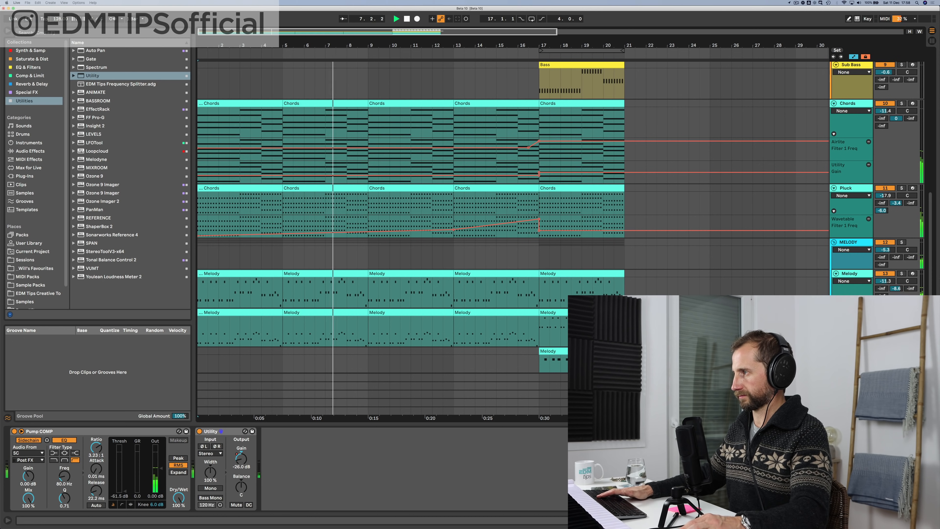
key(space)
Step: Add a Utility to the end of the Melody 2 device chain and show its Gain automation in a new lane
click(319, 366)
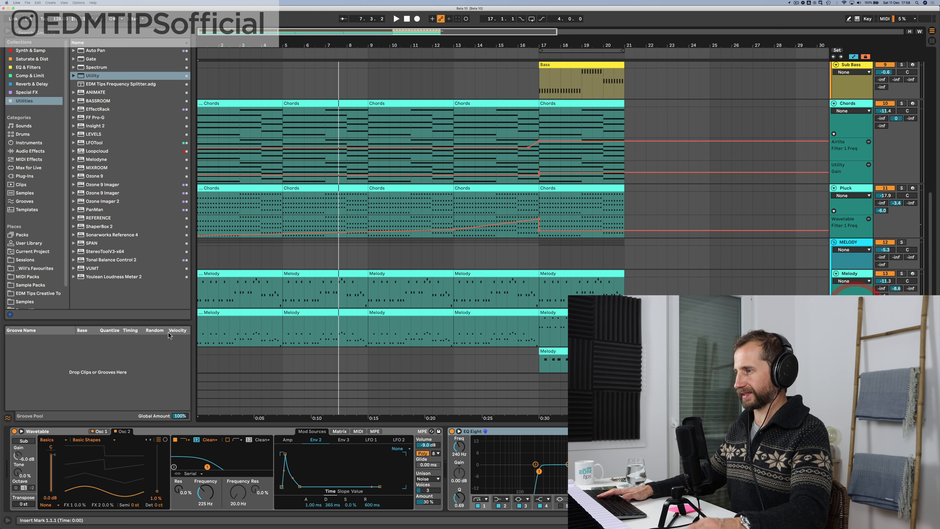
drag(93, 78, 451, 260)
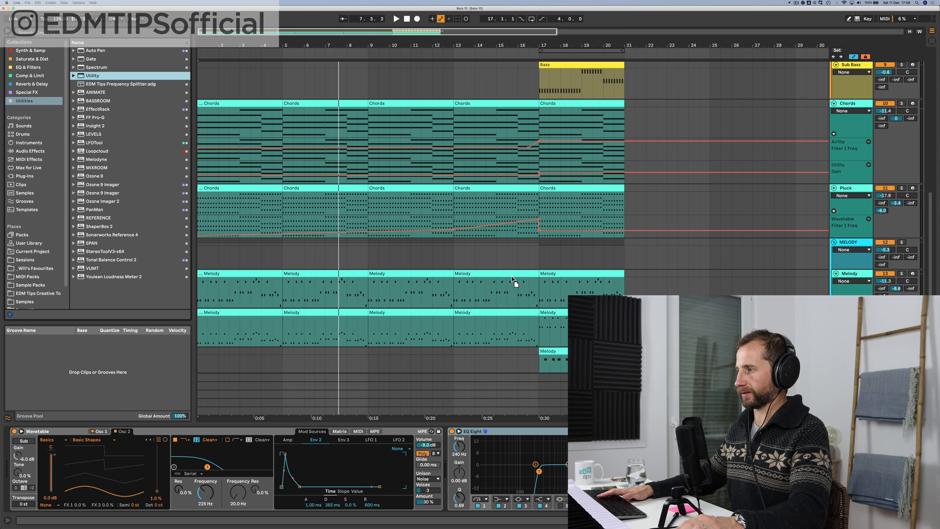
drag(725, 460, 777, 466)
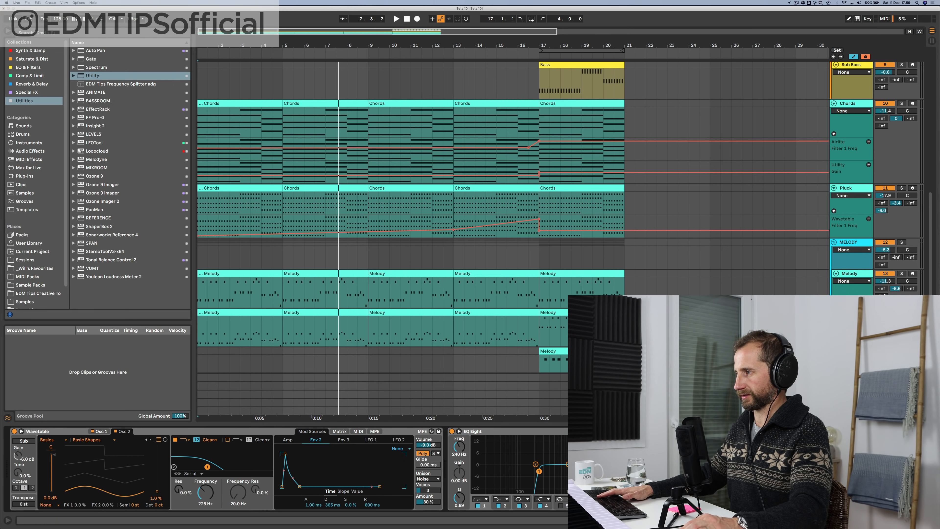
click(747, 455)
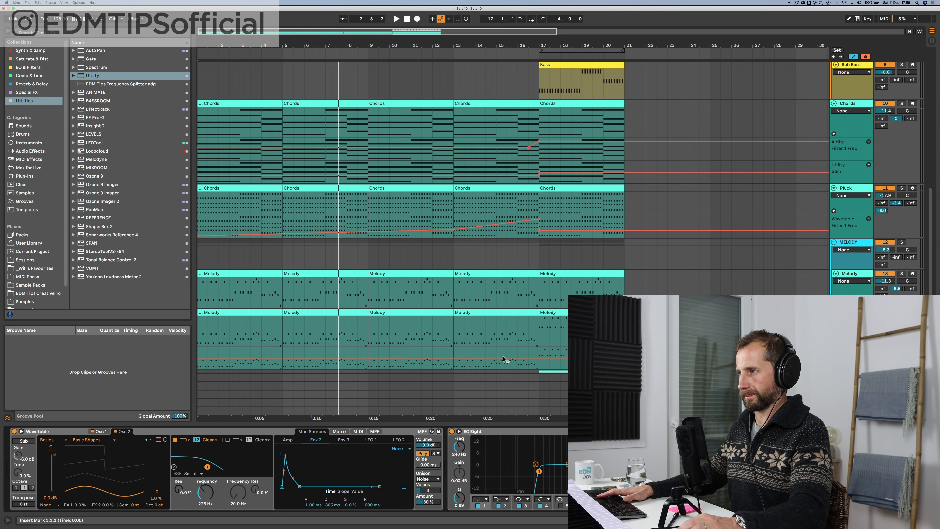
Step: Play from the start and shape Melody 2's Gain automation into a fade-in from near silence at bar 1 up to bar 9
click(367, 358)
key(space)
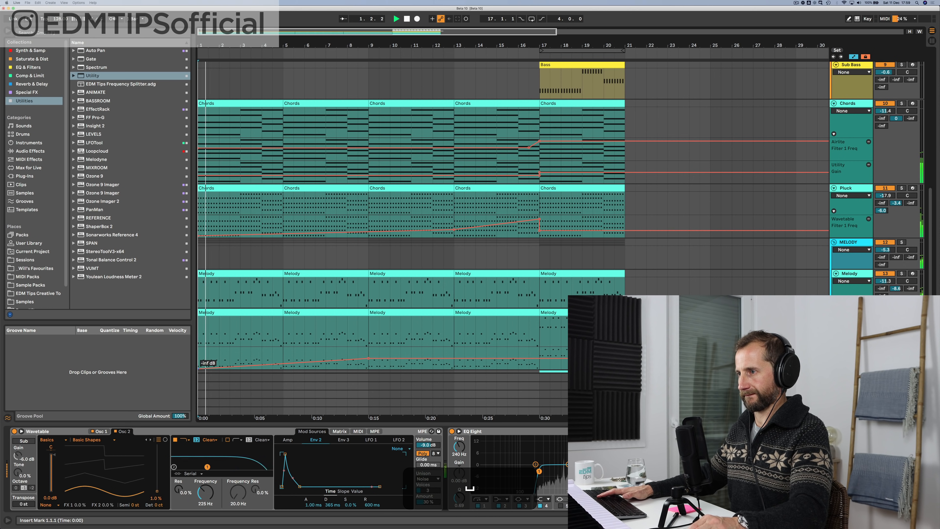
drag(198, 366, 198, 366)
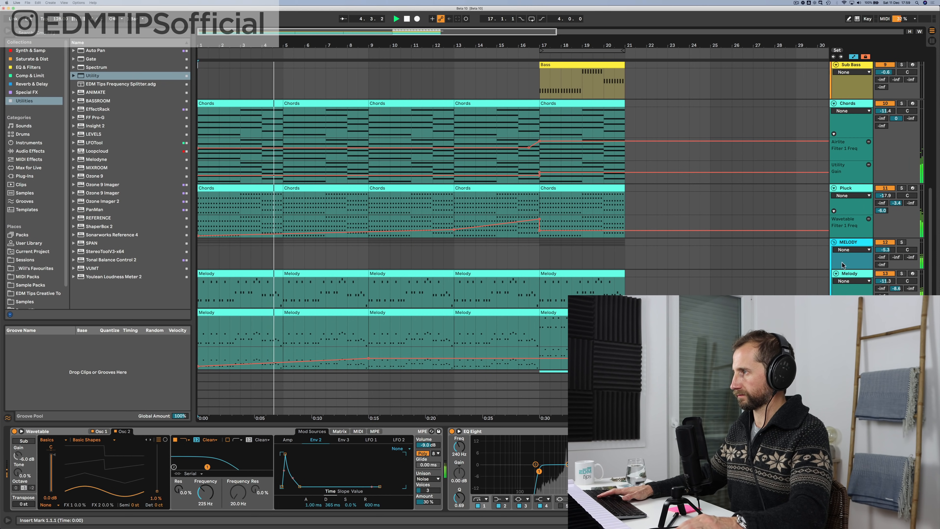
Step: Lower the Melody track's Wetable Filter 1 frequency to 45.6 Hz and show its automation in a new lane
click(855, 274)
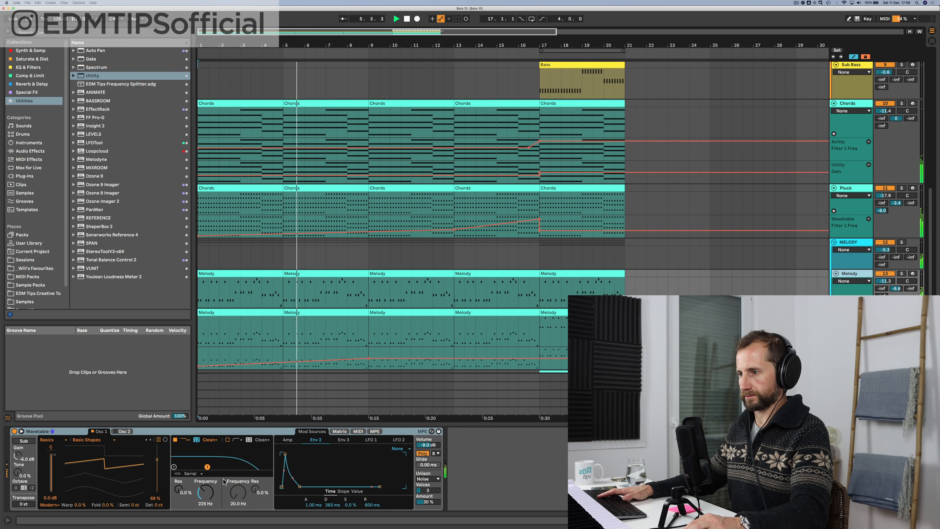
drag(205, 492, 206, 515)
right_click(210, 490)
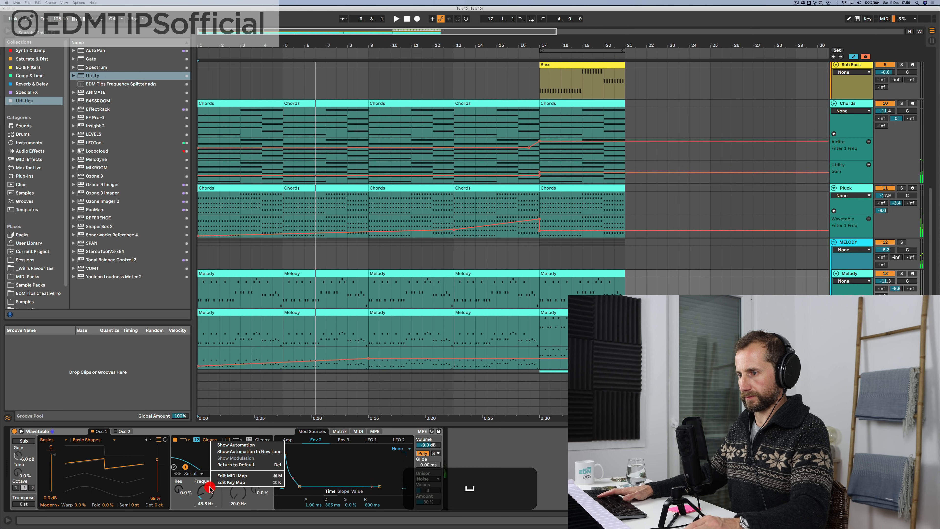
click(228, 451)
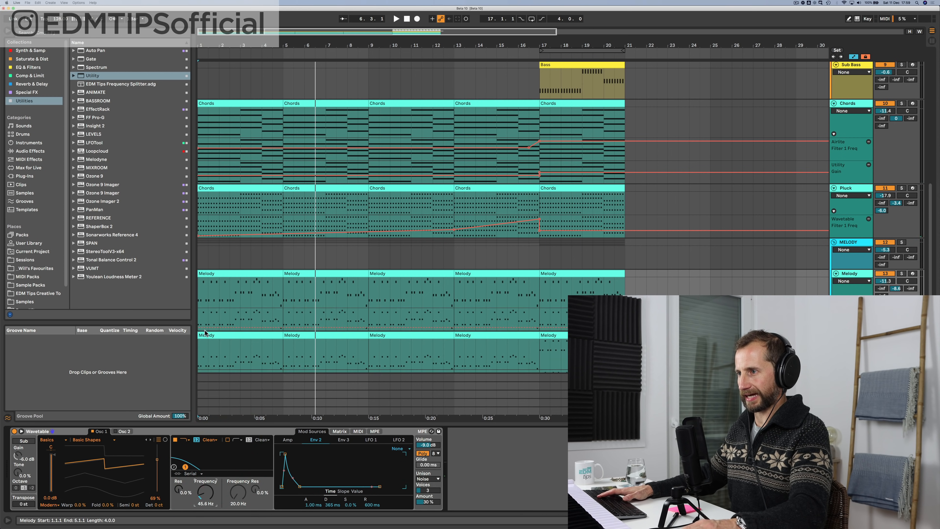
Step: During playback, shape the Melody track's filter frequency automation to stay low through the intro and jump to about 439 Hz at bar 17
key(space)
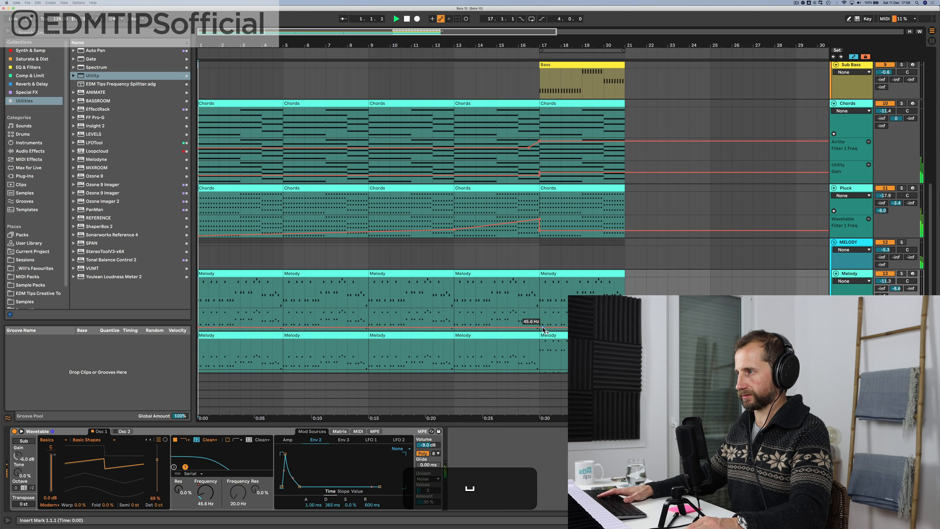
drag(539, 328, 539, 321)
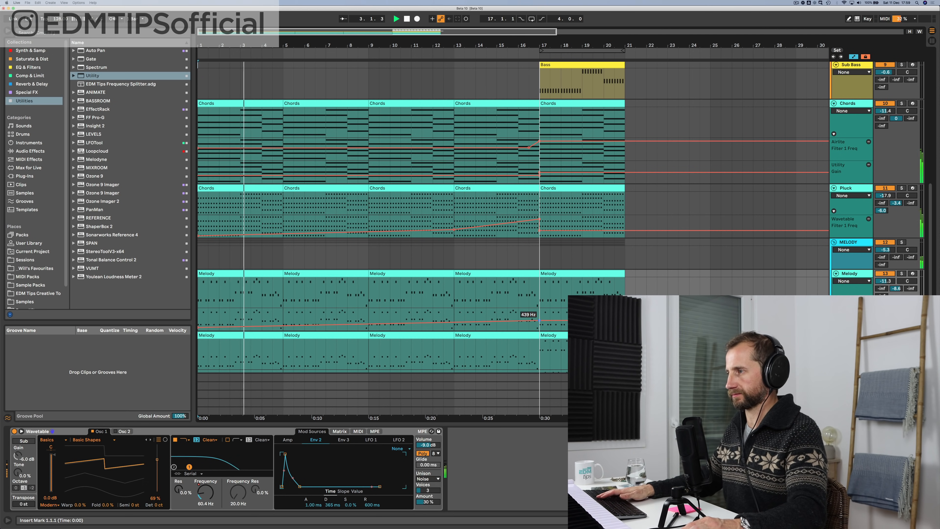
scroll(529, 306, down, 4)
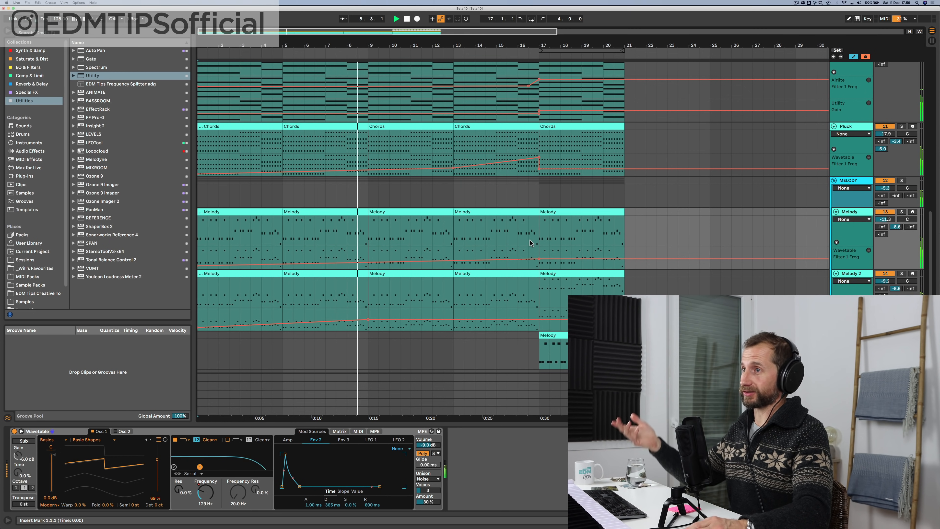
click(528, 262)
drag(528, 262, 539, 264)
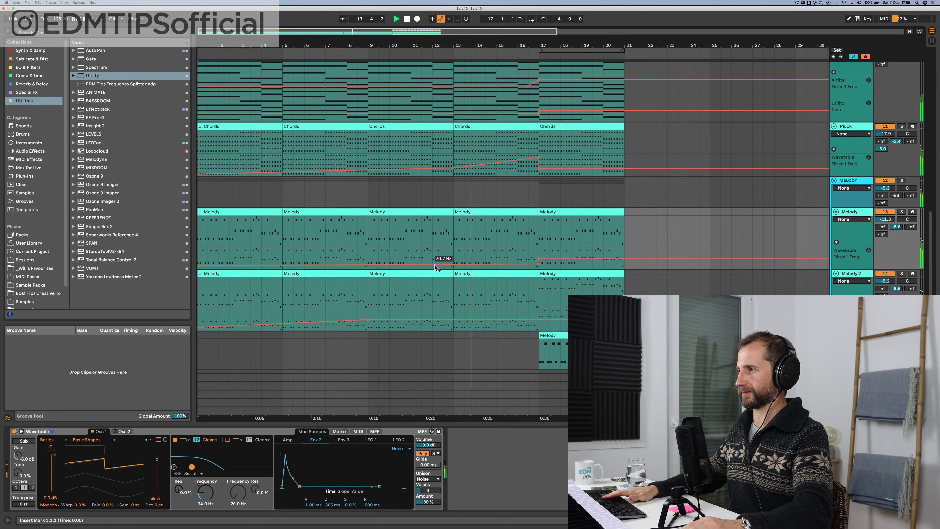
click(454, 265)
drag(539, 265, 539, 269)
Step: Try to dip Melody 2's Gain automation just before bar 17, and undo the change
click(533, 321)
click(532, 320)
drag(539, 319, 538, 330)
key(super+z)
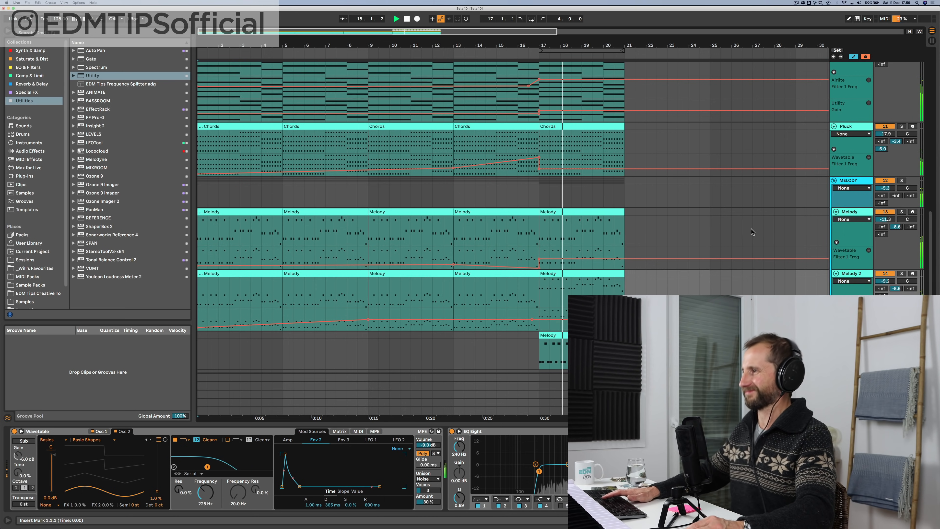
Step: Stop playback and listen to the build again from bar 9
scroll(752, 227, up, 10)
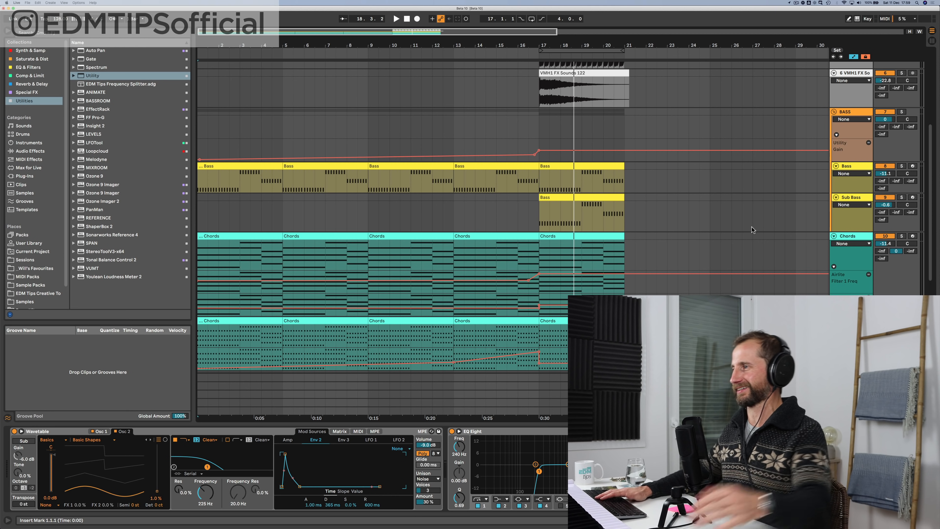
click(372, 90)
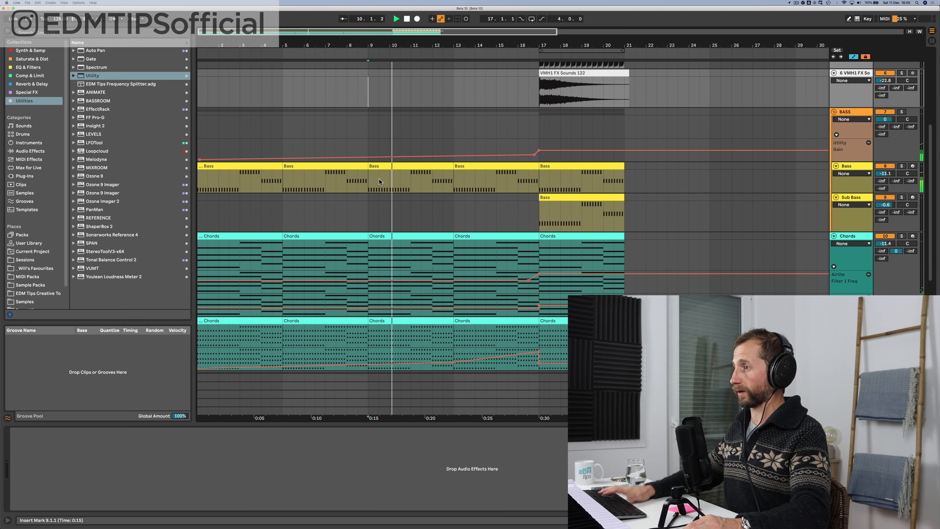
key(space)
Step: Hide the automation and repeat bars 9 to 11 of the Bass and Chords tracks up to bar 17
click(367, 181)
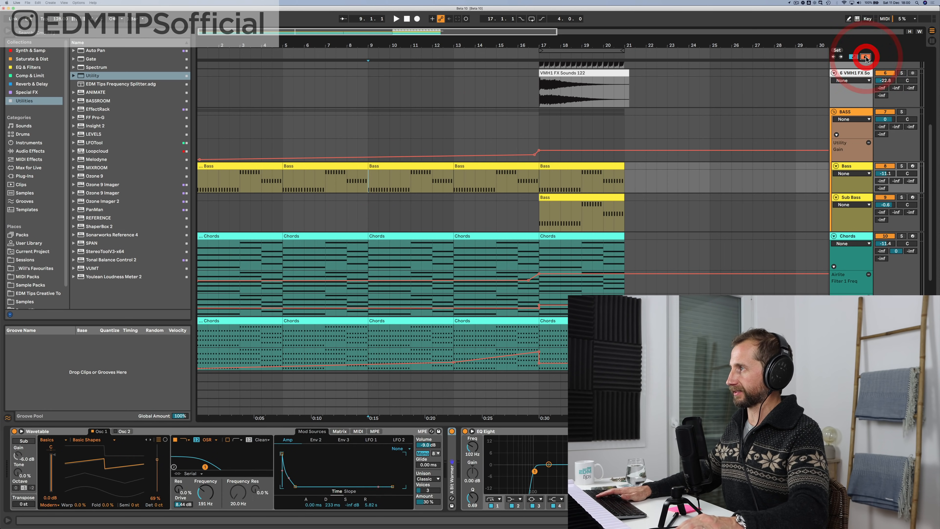
click(854, 56)
click(414, 168)
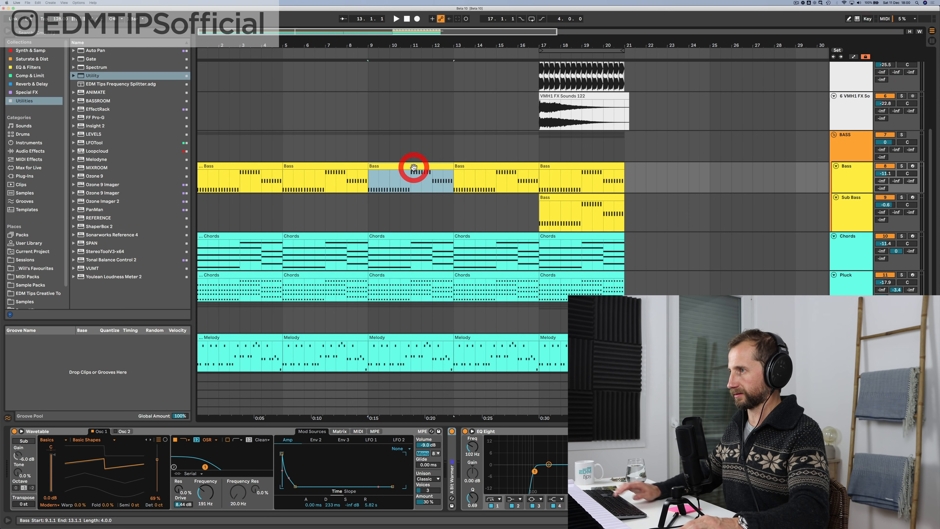
click(369, 181)
drag(393, 183, 418, 244)
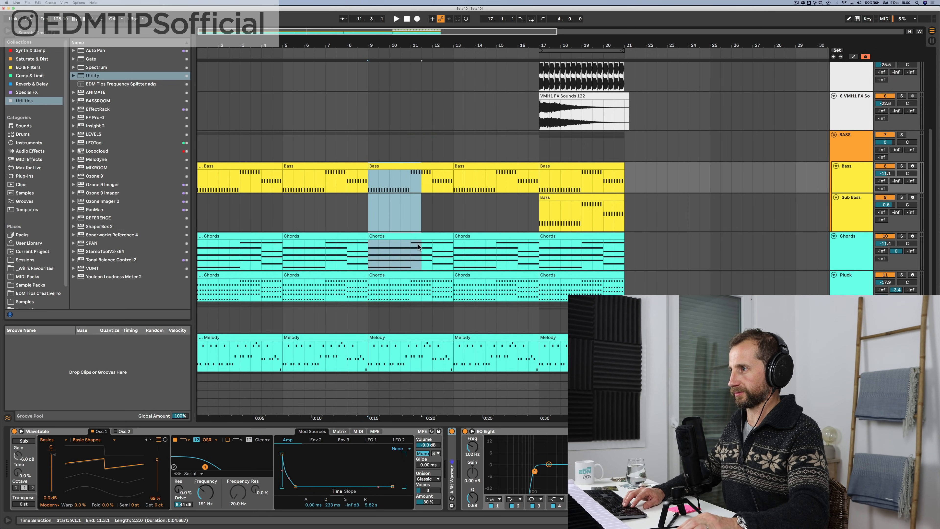
shift+click(413, 254)
key(super+d)
key(super+d)
key(super+d)
Step: Repeat bars 9 to 11 of the Pluck track up to bar 17 to match the bass and chords
scroll(389, 259, down, 4)
drag(370, 217, 413, 217)
key(super+d)
key(super+d)
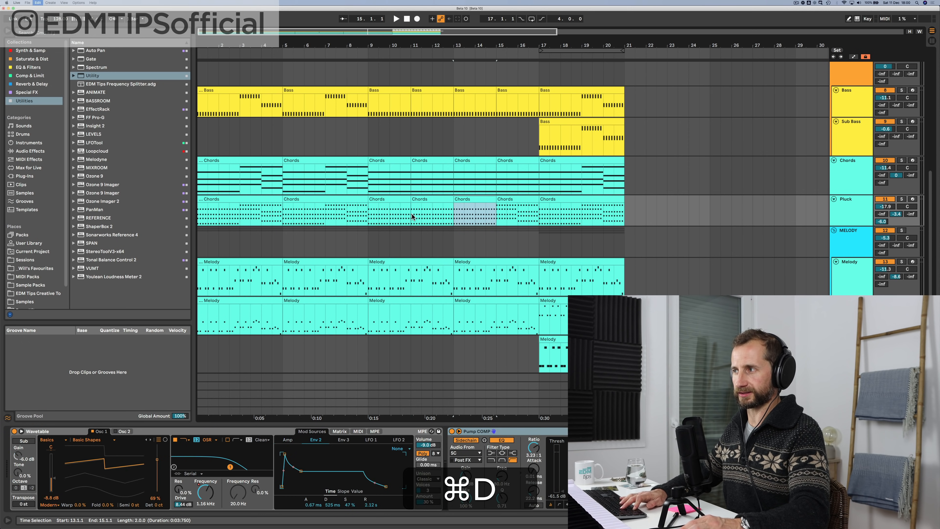
Step: Play from bar 9 through the full section to bar 20, checking the melody clips and BASS group against the repeated chords, and stop
click(368, 189)
key(space)
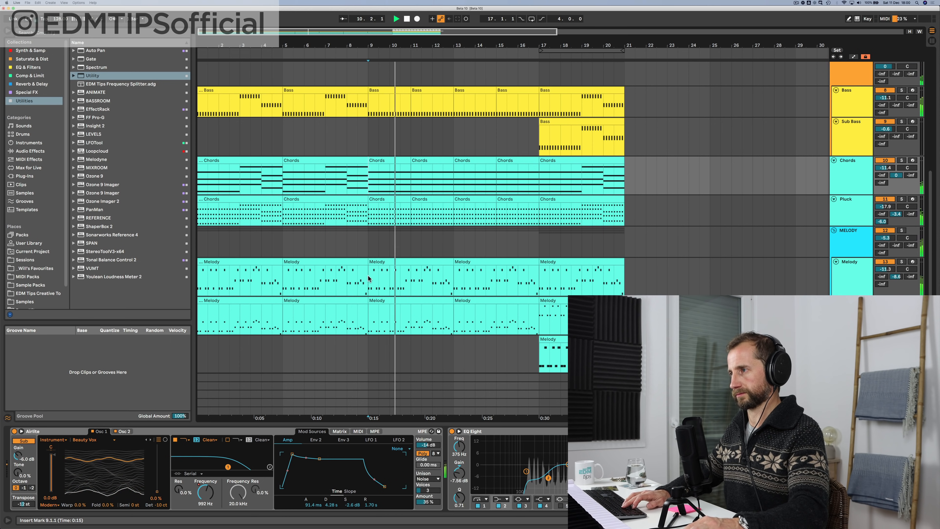
drag(368, 279, 410, 317)
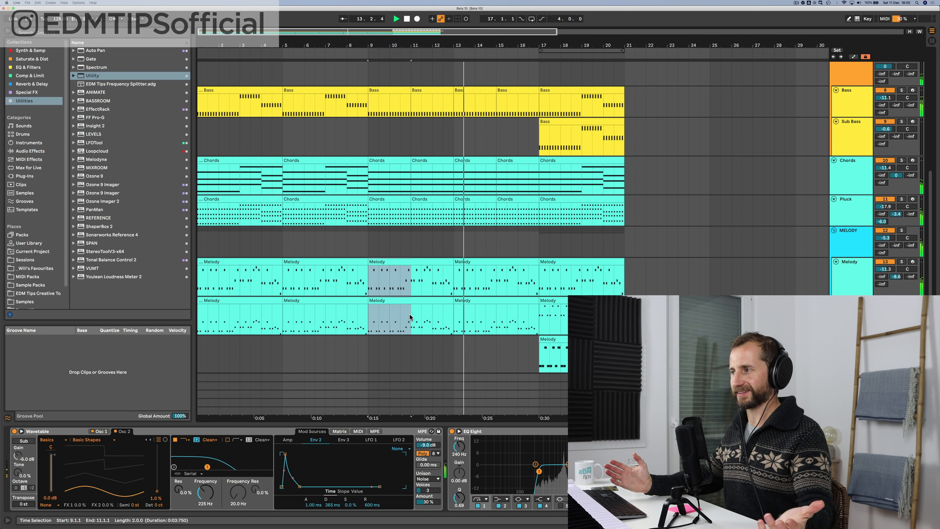
scroll(832, 176, up, 3)
click(848, 125)
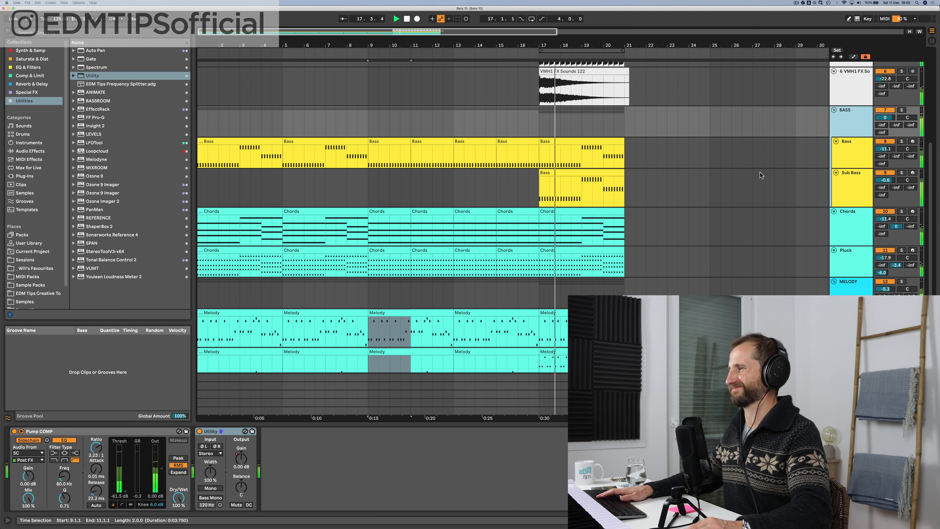
scroll(665, 170, down, 2)
scroll(665, 170, up, 12)
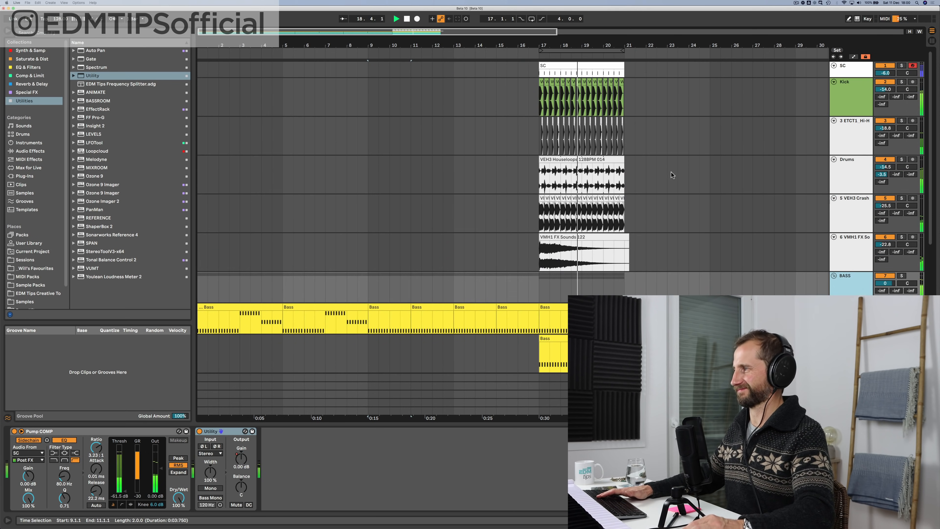
scroll(703, 173, down, 4)
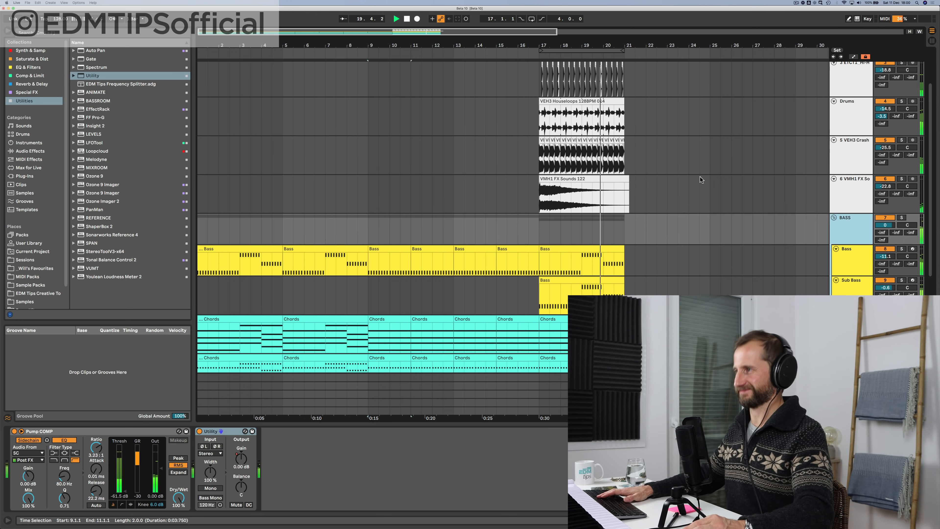
key(space)
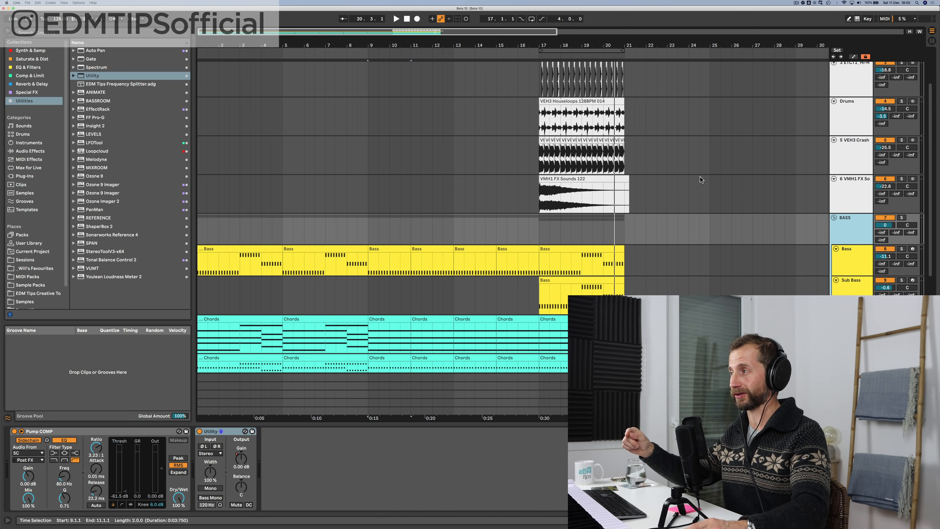
Step: Launch the Loopcloud app to look for samples
scroll(750, 212, down, 3)
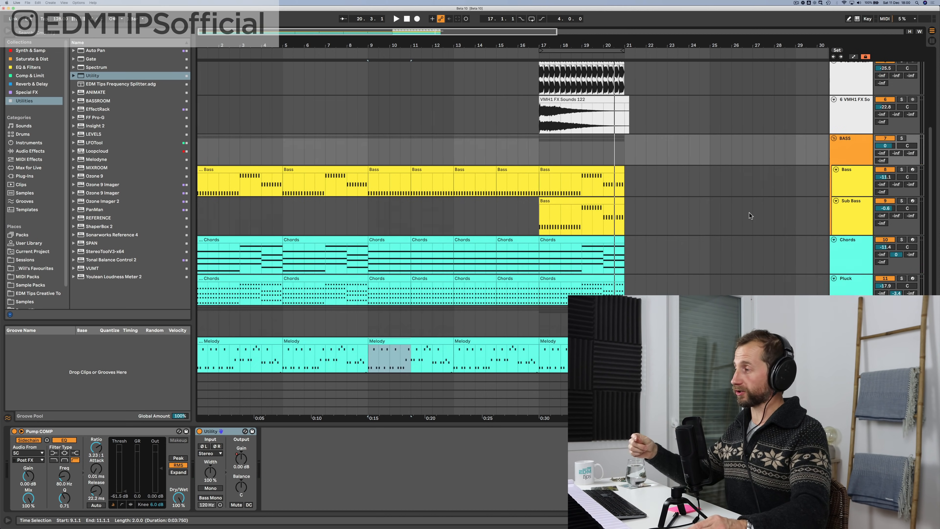
scroll(750, 212, down, 4)
key(ctrl+space)
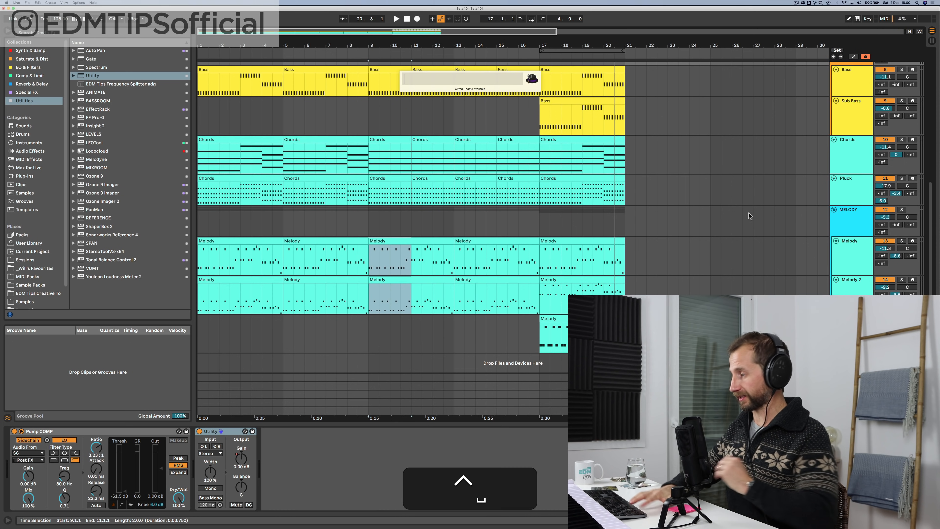
text(loo)
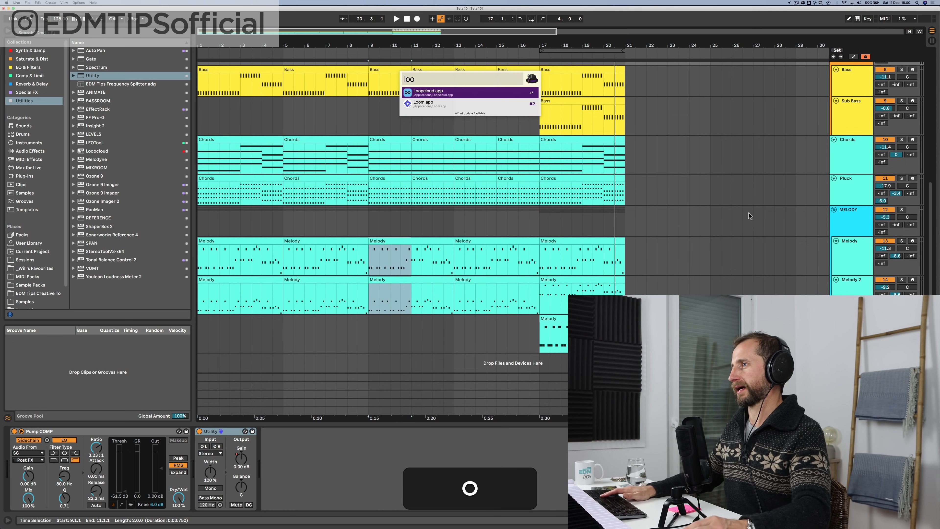
key(Return)
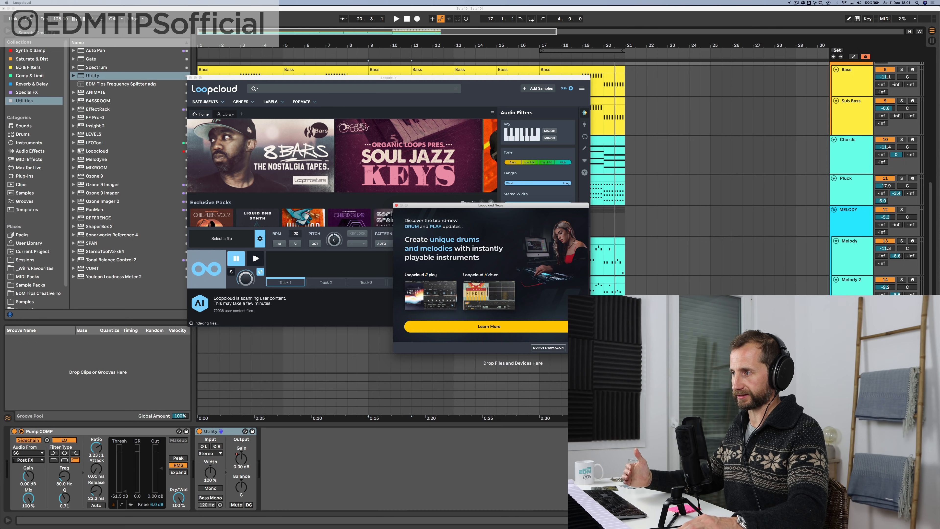
Step: Search Loopcloud for "vocal", narrow the instrument to Female, and filter the results to the key of G minor
click(249, 129)
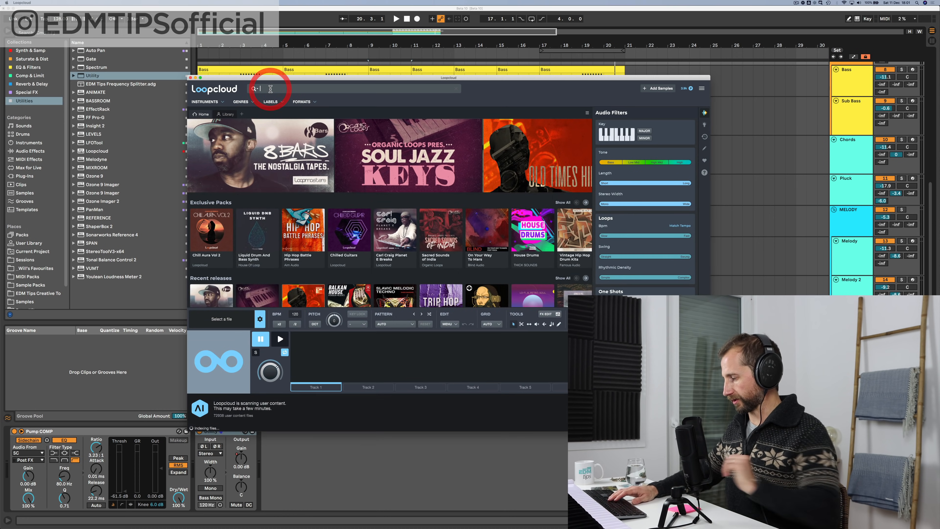
text(vocal)
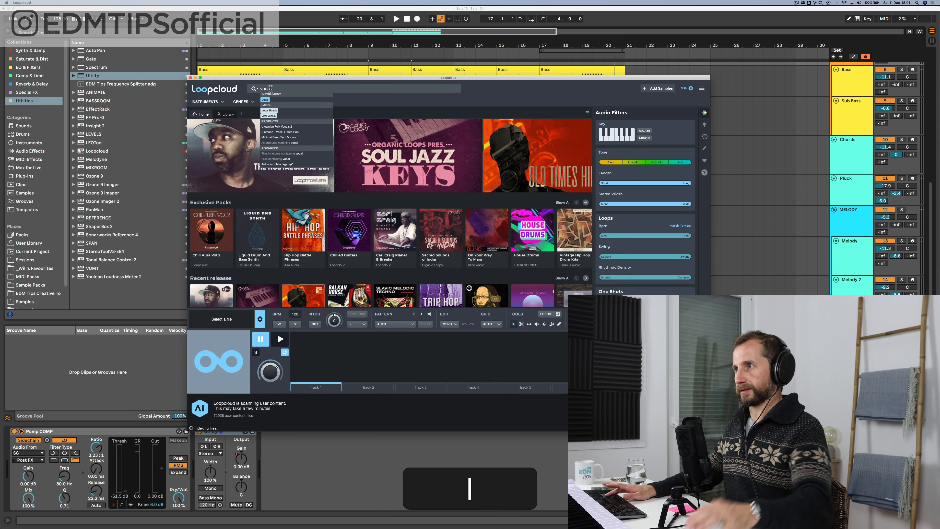
key(Return)
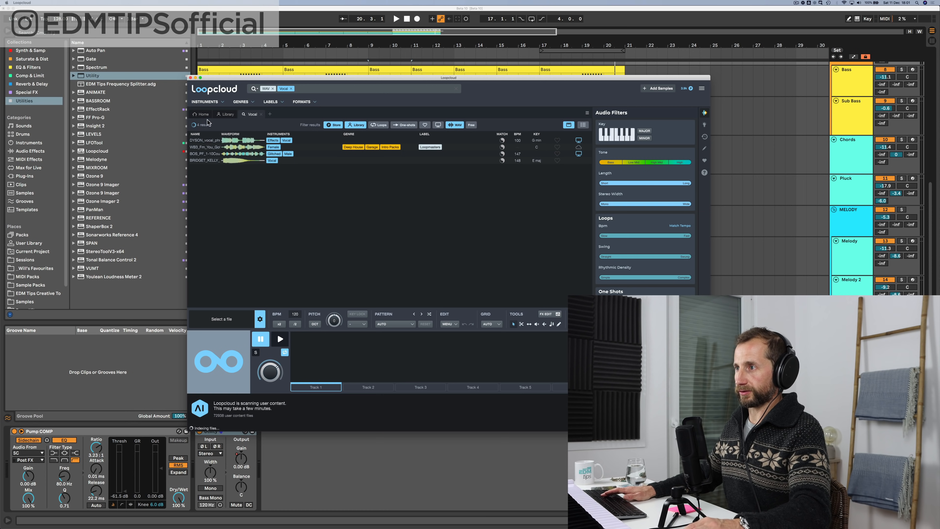
click(217, 103)
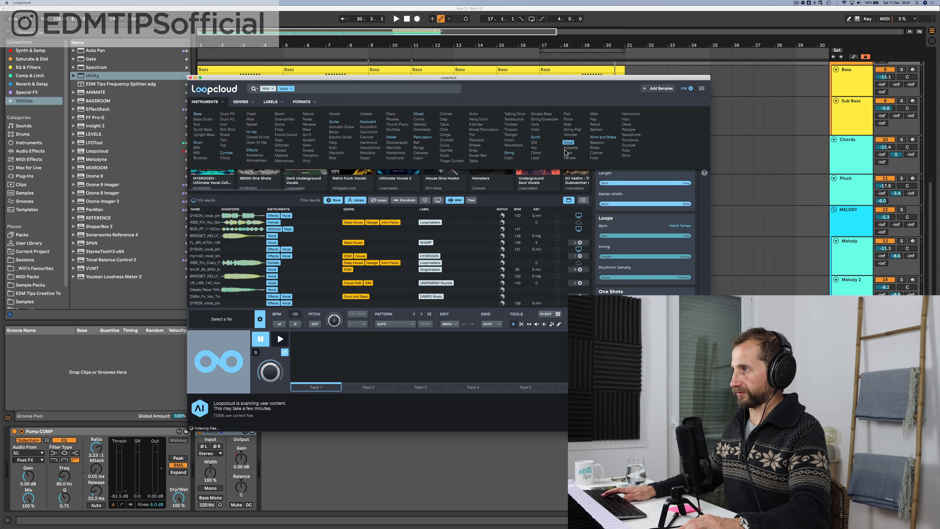
click(566, 158)
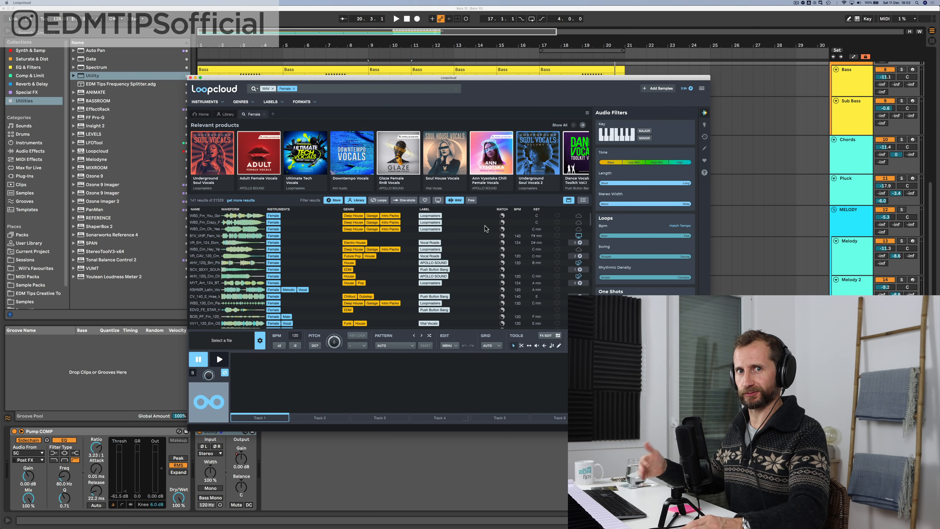
click(625, 140)
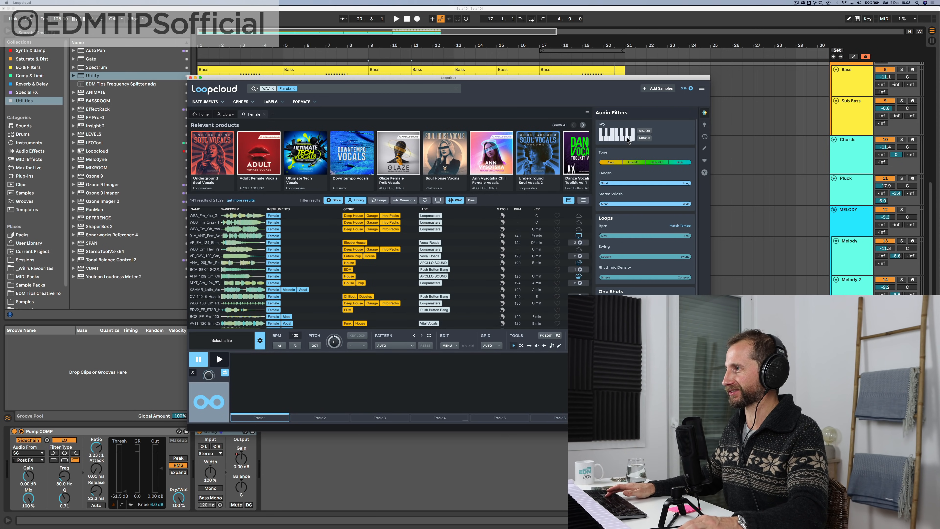
click(645, 139)
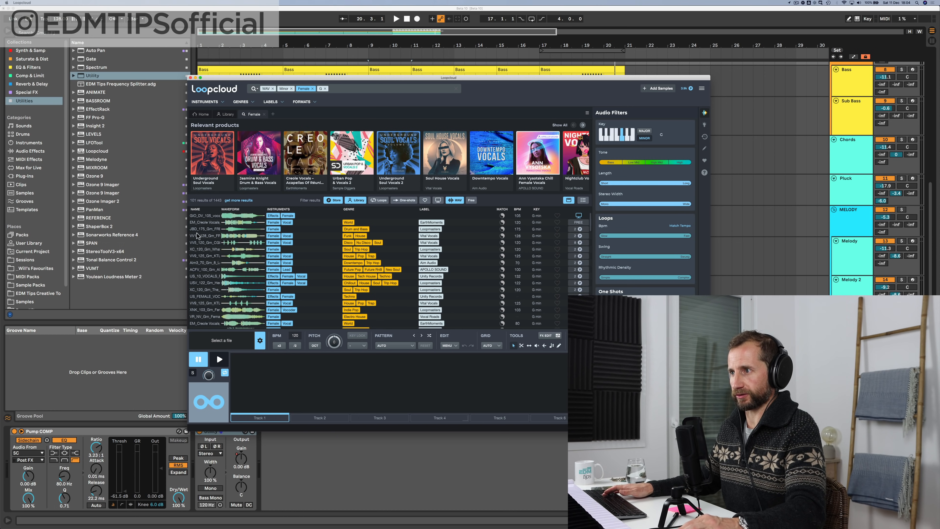
Step: Preview the first female vocal result, the GIO_DV_105 vocal riff, and pause it
click(227, 216)
click(220, 360)
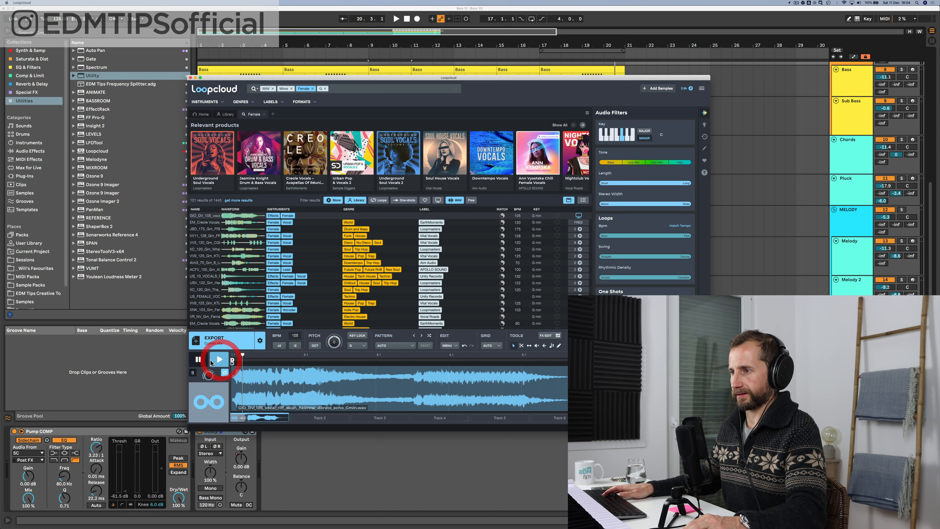
click(216, 360)
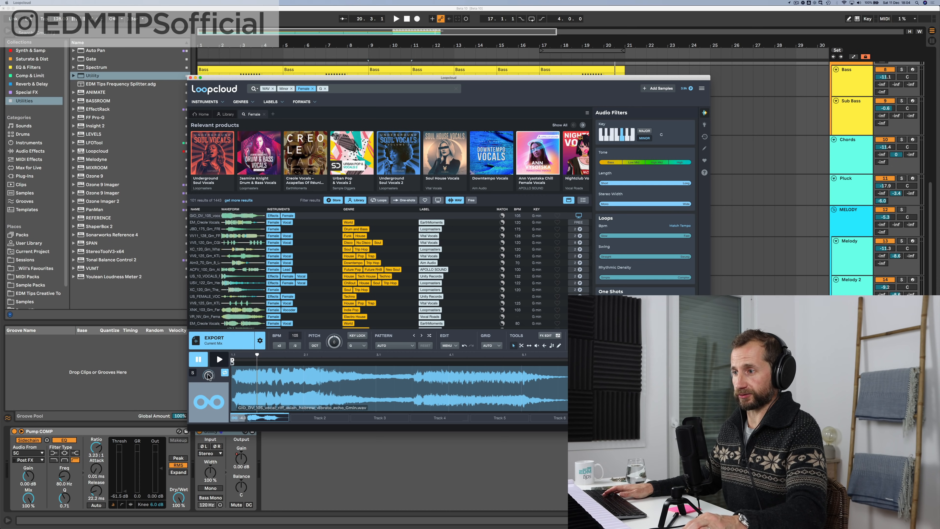
Step: Insert a new audio track below the last Melody track for the vocal
drag(245, 80, 432, 403)
click(861, 223)
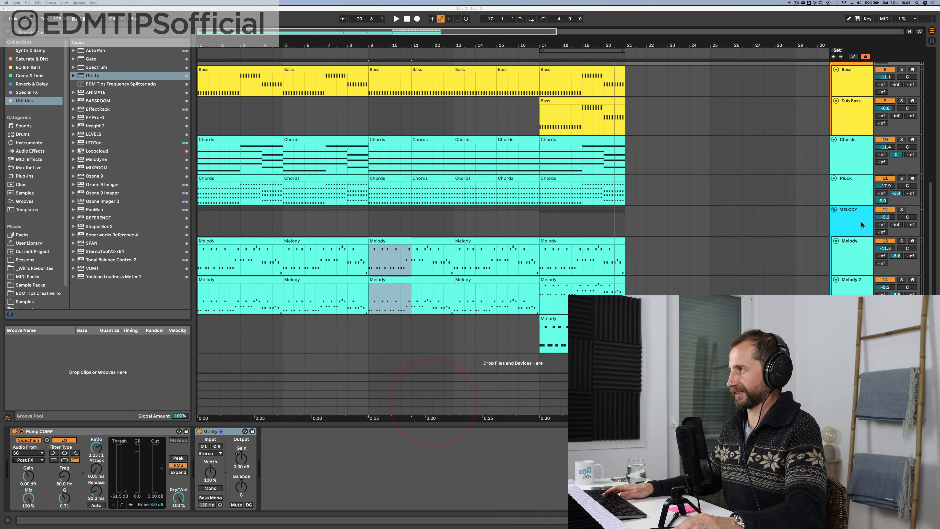
key(super+t)
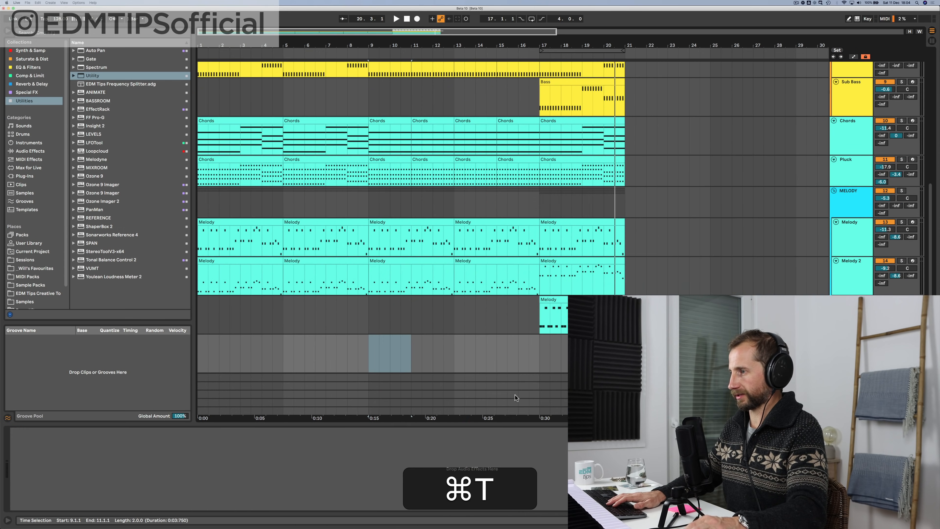
Step: Place the GIO_DV_105 vocal riff from Loopcloud at bar 1 of the new audio track, and close Loopcloud without saving the session
click(457, 515)
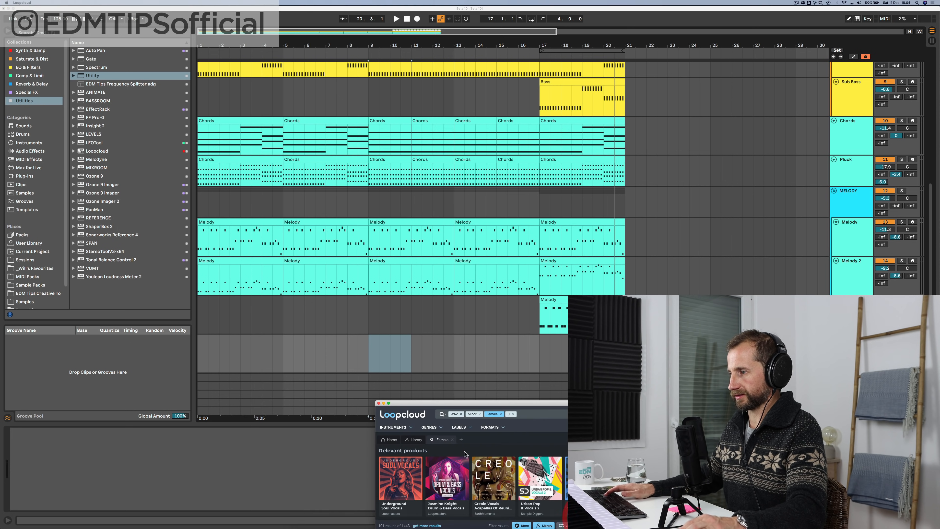
drag(447, 403, 561, 104)
drag(490, 369, 204, 336)
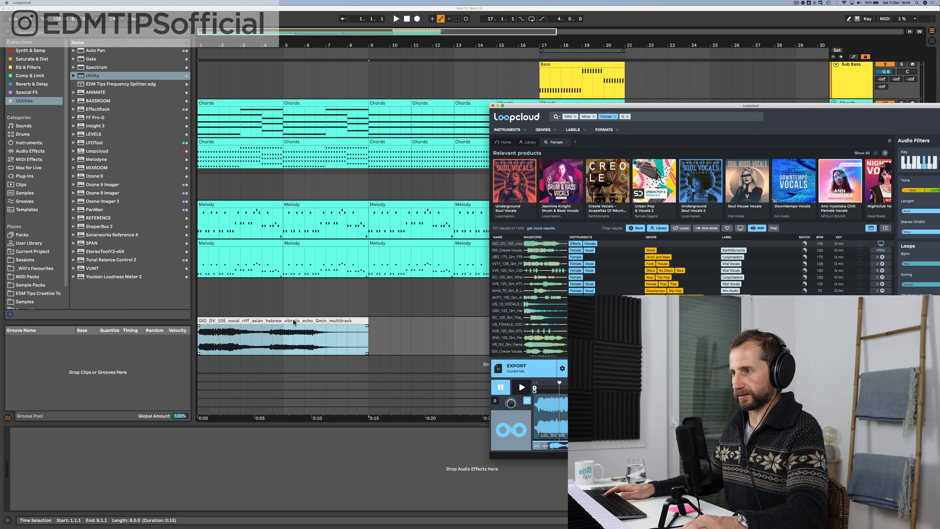
click(493, 106)
click(742, 291)
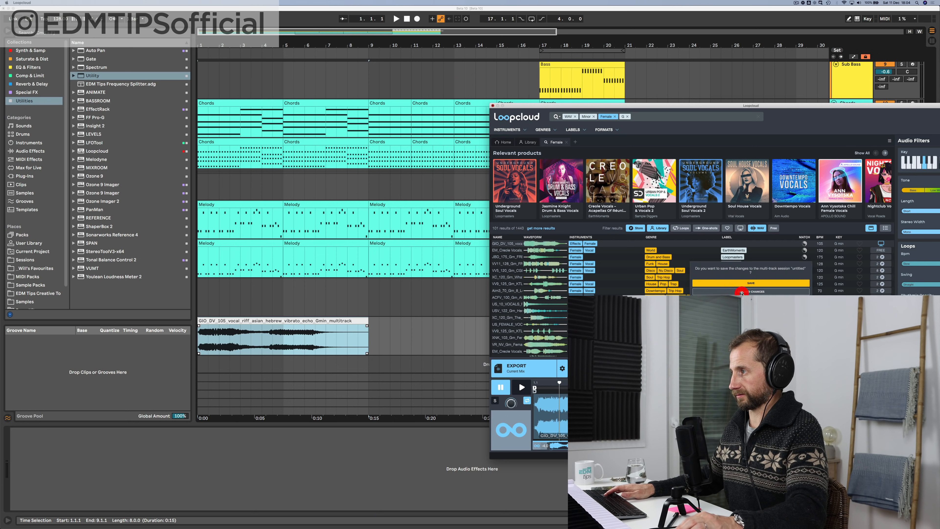
Step: Open the vocal clip and set its warp mode to Complex Pro
click(308, 319)
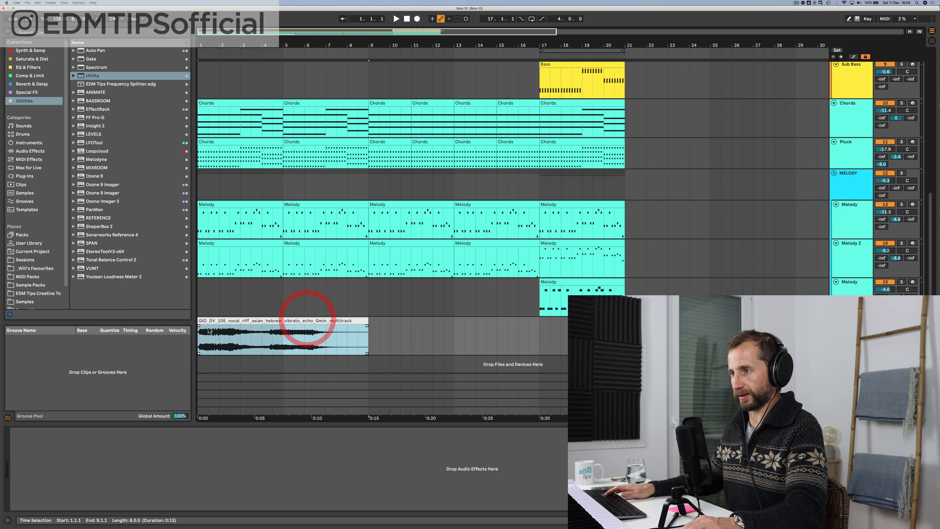
double_click(222, 321)
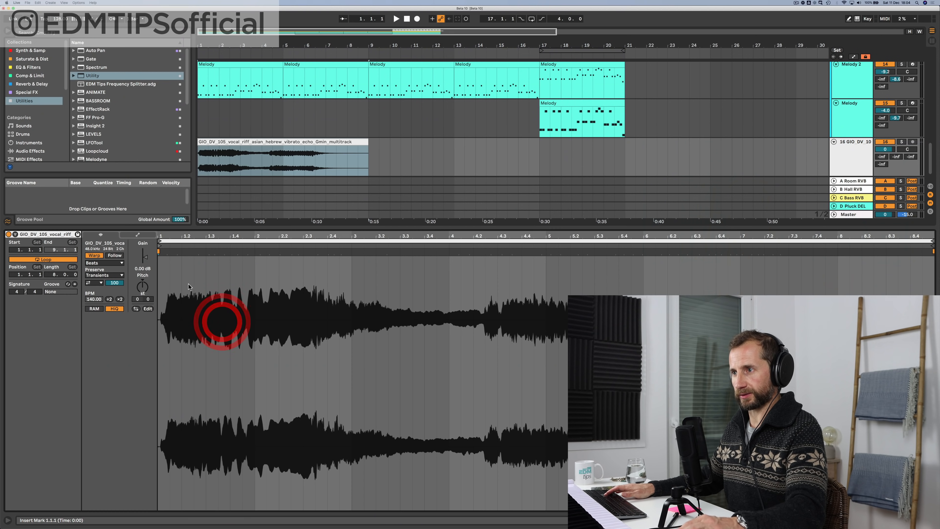
click(103, 263)
click(100, 309)
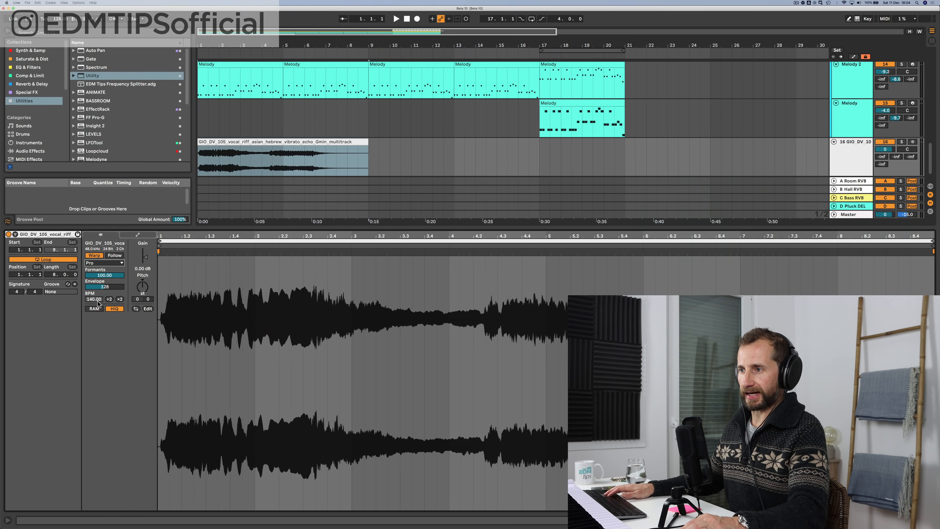
Step: Reset the vocal clip's warping and set its original tempo to 105 BPM
click(98, 256)
click(98, 256)
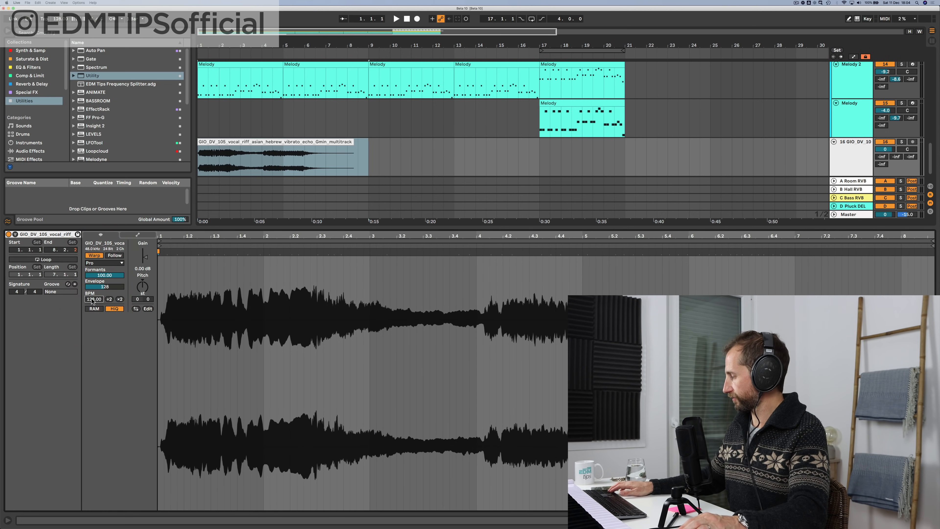
text(05)
key(Return)
Step: Play the vocal from bar 1 with the intro and lower its track volume to -21.7 dB
click(213, 166)
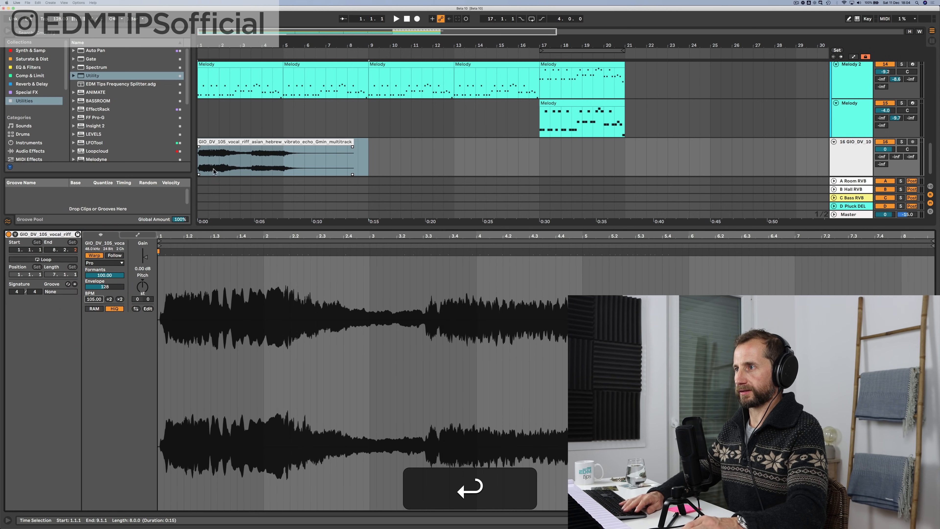
key(shift+Tab)
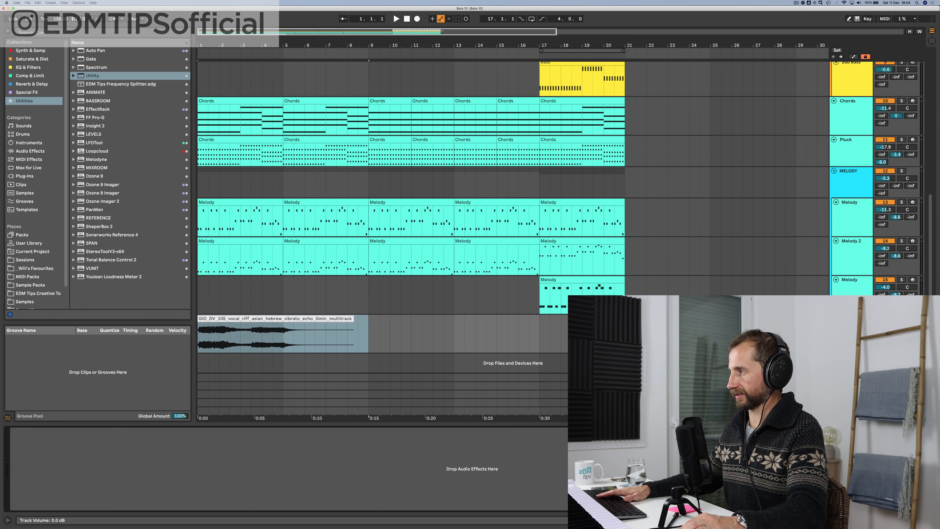
key(space)
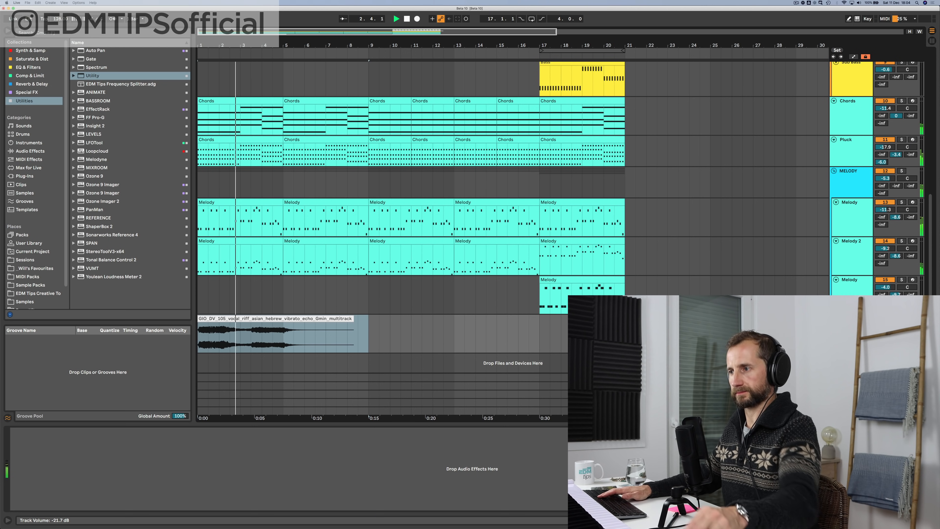
Step: Turn off warping for the vocal clip
double_click(237, 319)
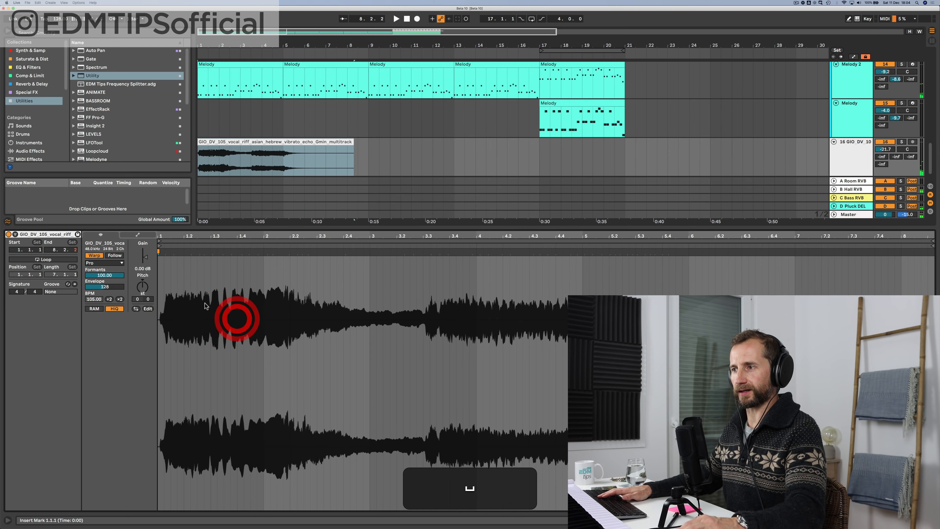
click(97, 255)
key(shift+Tab)
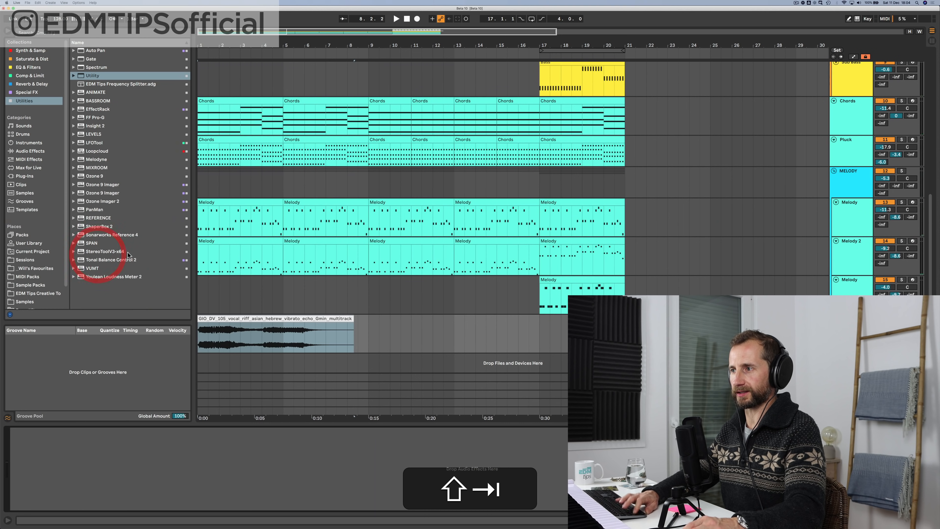
Step: Play the unwarped vocal from bar 1 against the intro chords and melody, and stop
click(200, 335)
key(space)
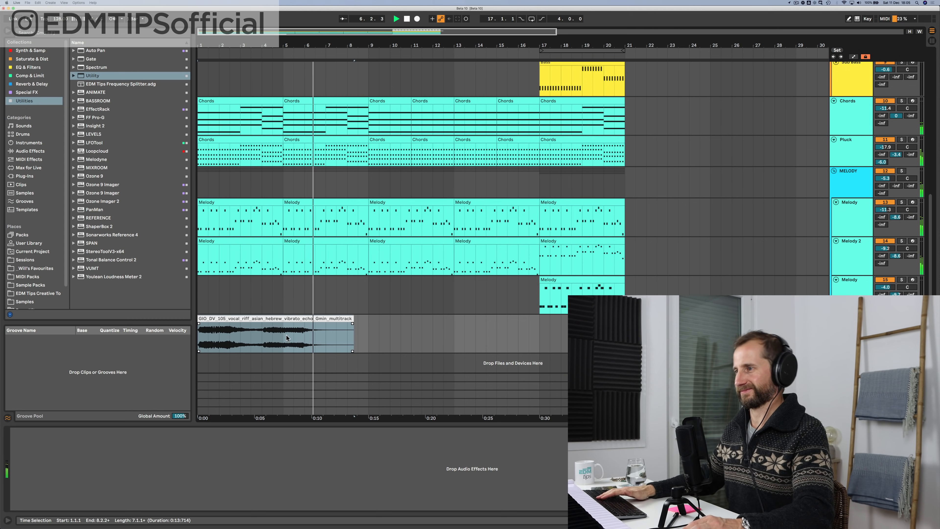
click(272, 336)
key(space)
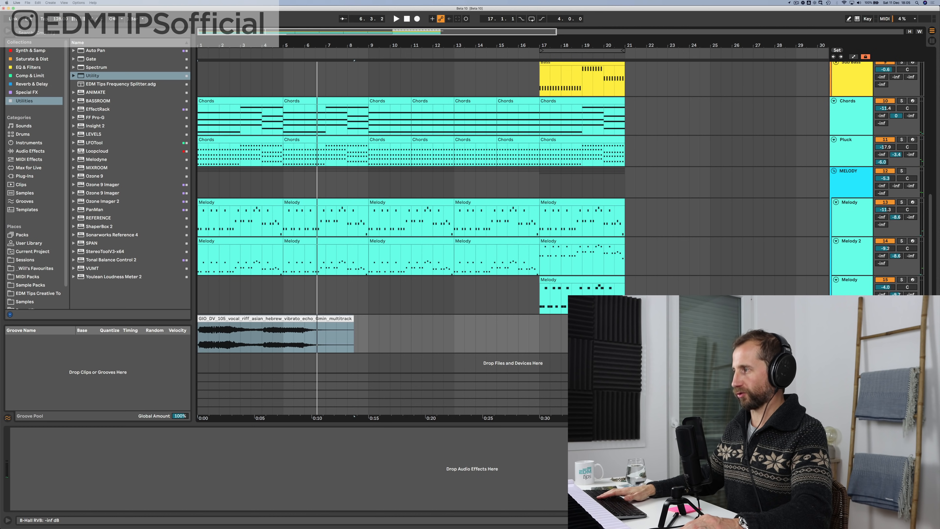
Step: Try sending the vocal to the B Hall RVB return at -7.8 dB while playing from bar 1
key(space)
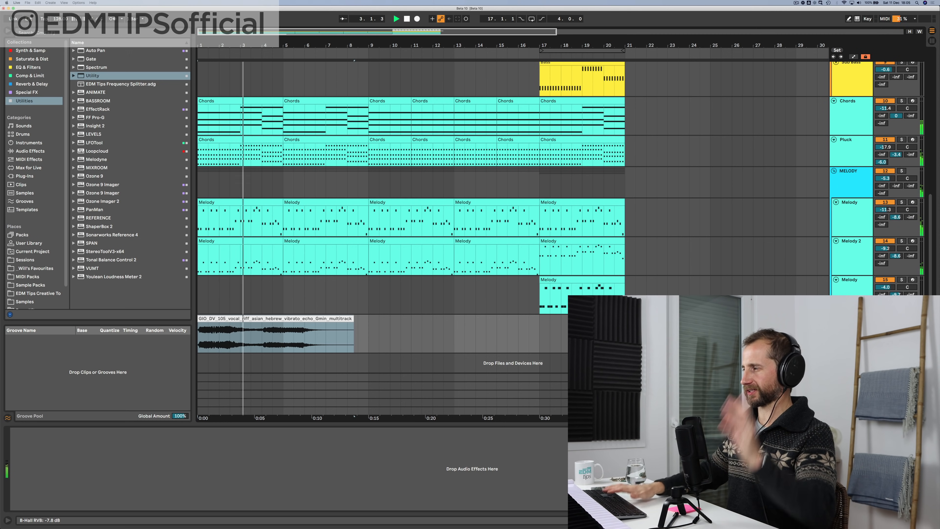
key(space)
key(space)
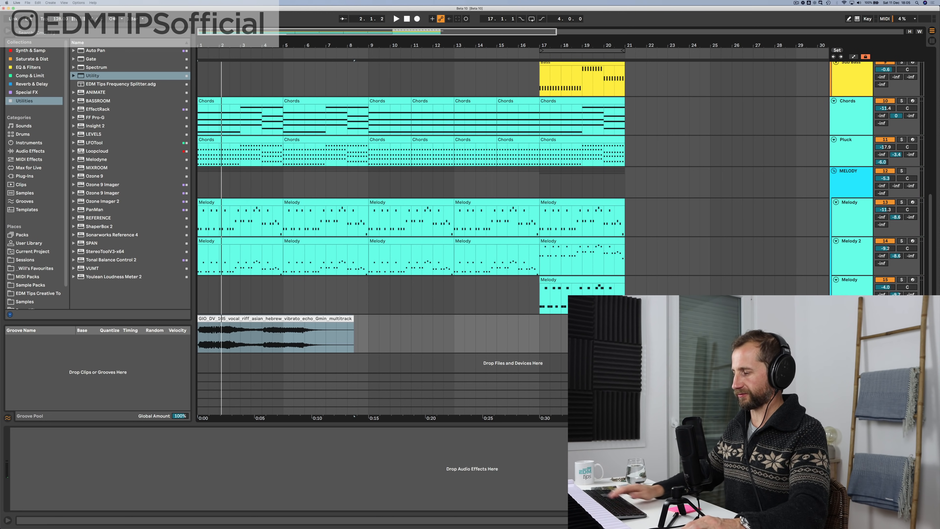
Step: Create a fifth return track after D Pluck DEL and load Hybrid Reverb from the Reverb & Delay collection onto it
key(Tab)
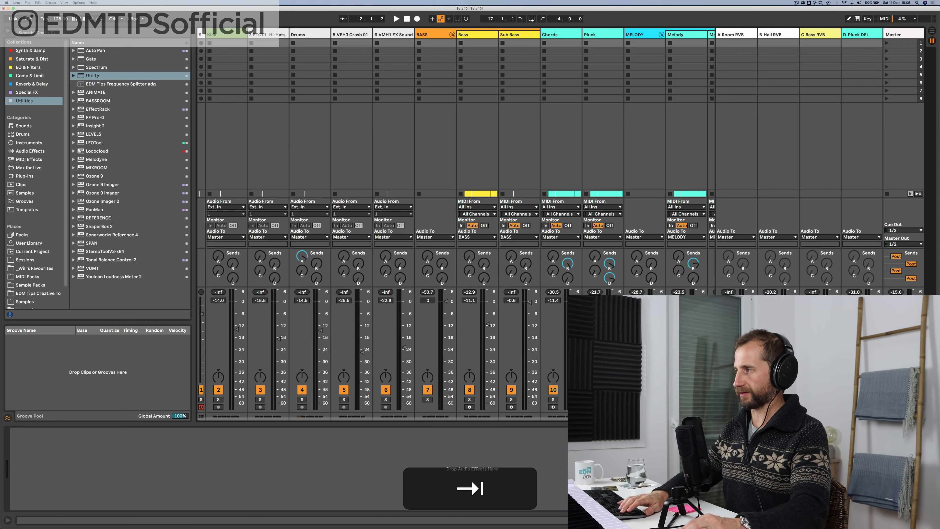
click(854, 34)
key(alt+super+t)
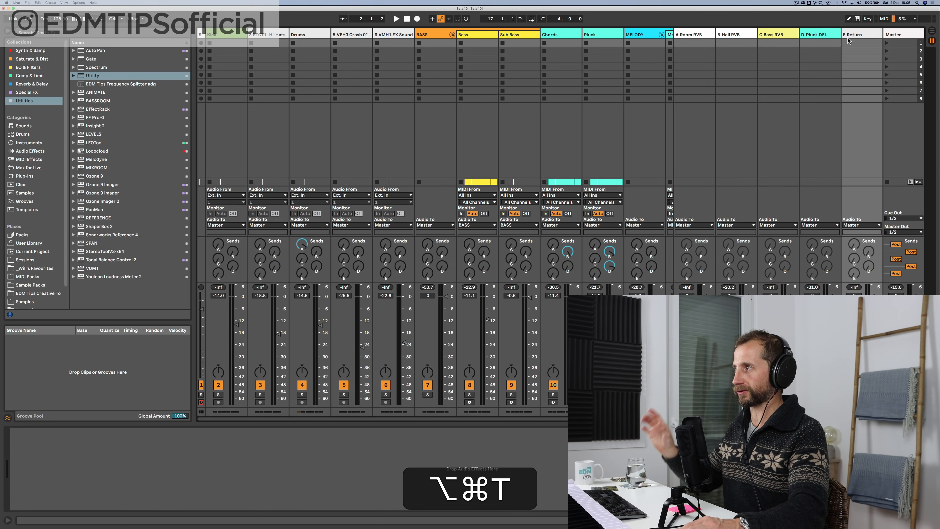
click(32, 59)
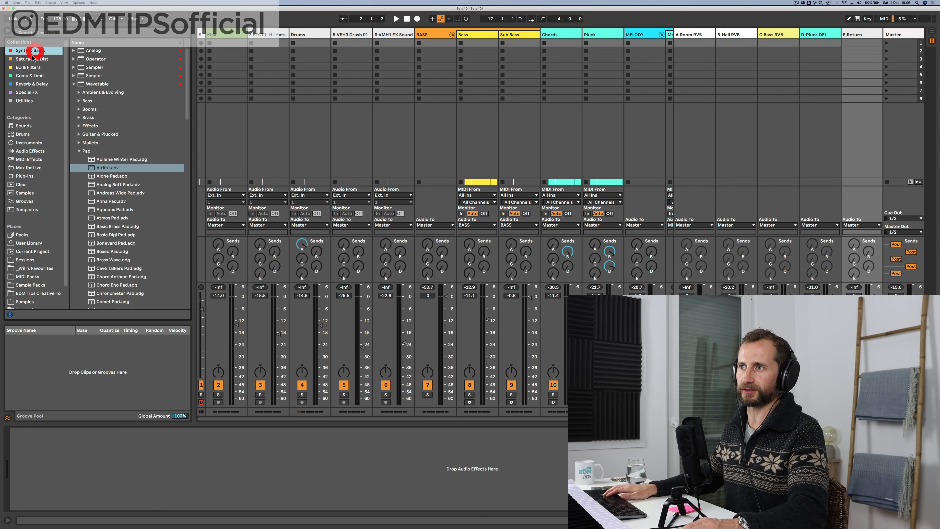
click(31, 76)
click(31, 84)
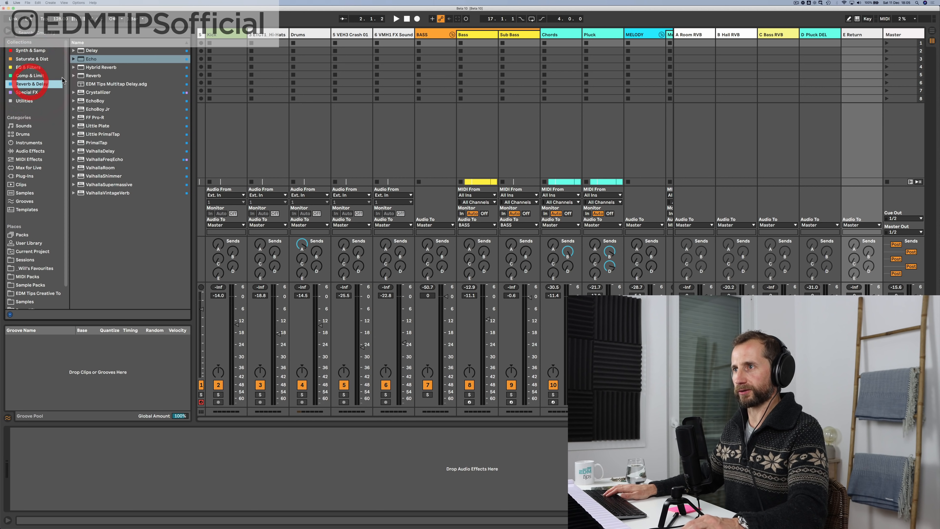
click(98, 67)
drag(97, 68, 104, 114)
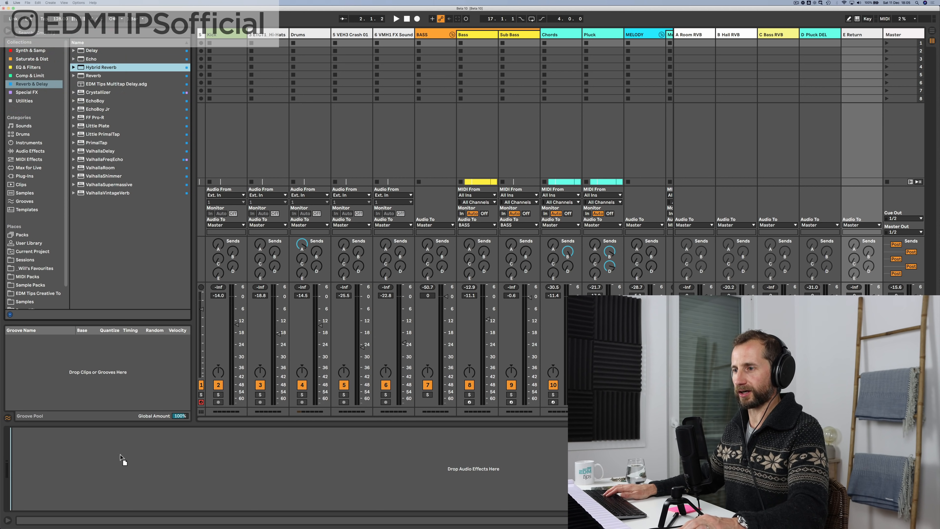
Step: Browse the Hall presets of Hybrid Reverb and load Galactic Coral Hall onto the new return track
click(73, 68)
click(81, 85)
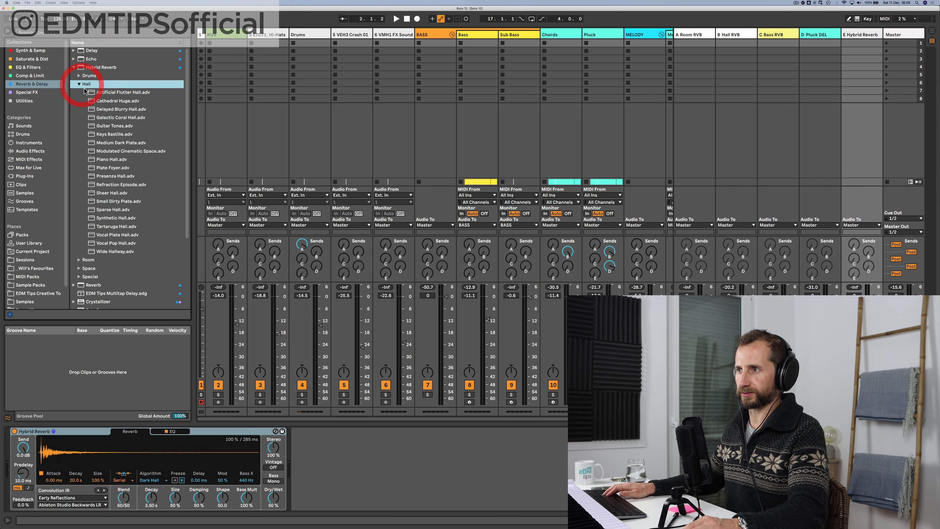
click(120, 151)
key(Down)
key(Down)
key(Down)
key(Down)
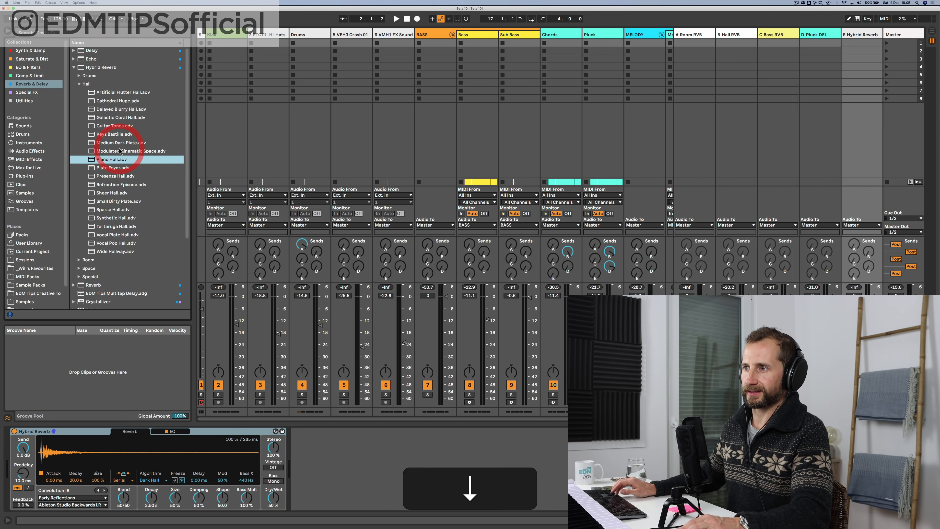
key(Up)
key(Up)
key(Up)
key(Up)
key(Up)
key(Up)
key(Up)
key(Up)
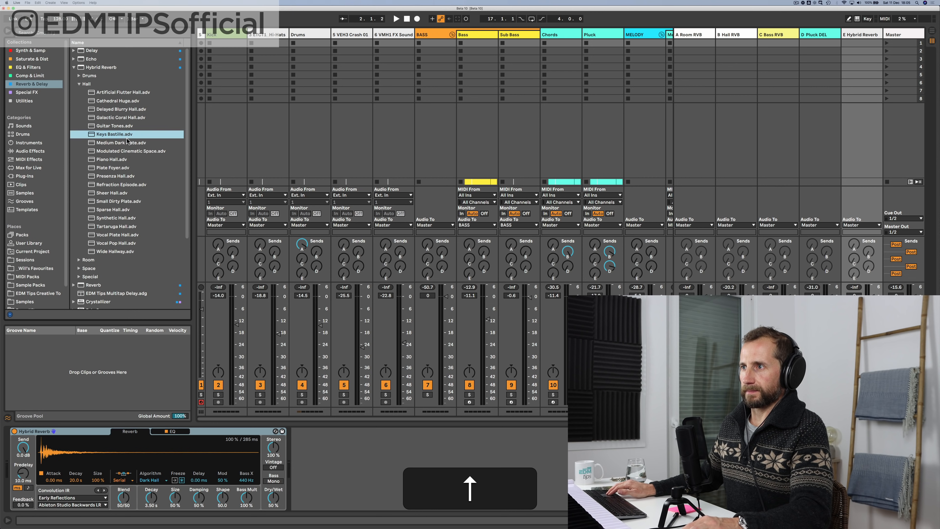
drag(120, 118, 97, 430)
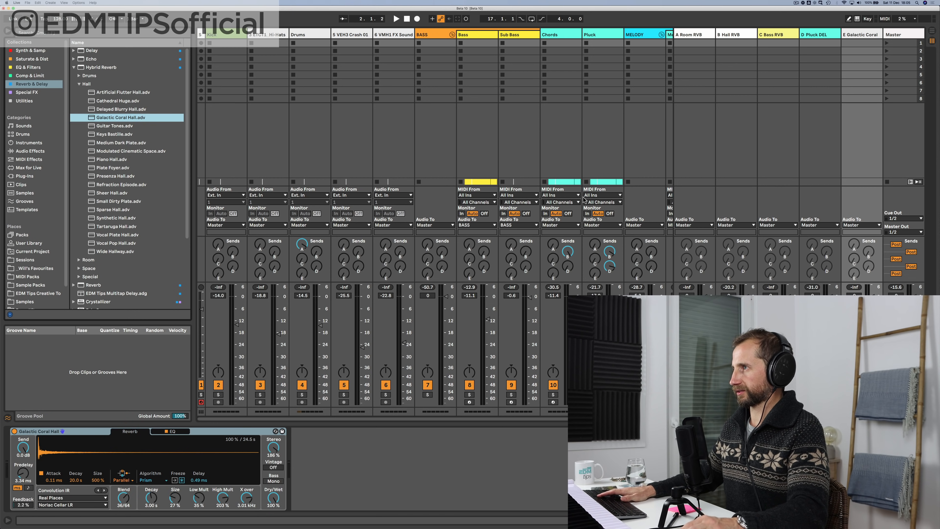
Step: Send the vocal to the Galactic Coral Hall return at about -6.2 dB during playback, and set the reverb's decay to 11.6 s
key(Tab)
key(space)
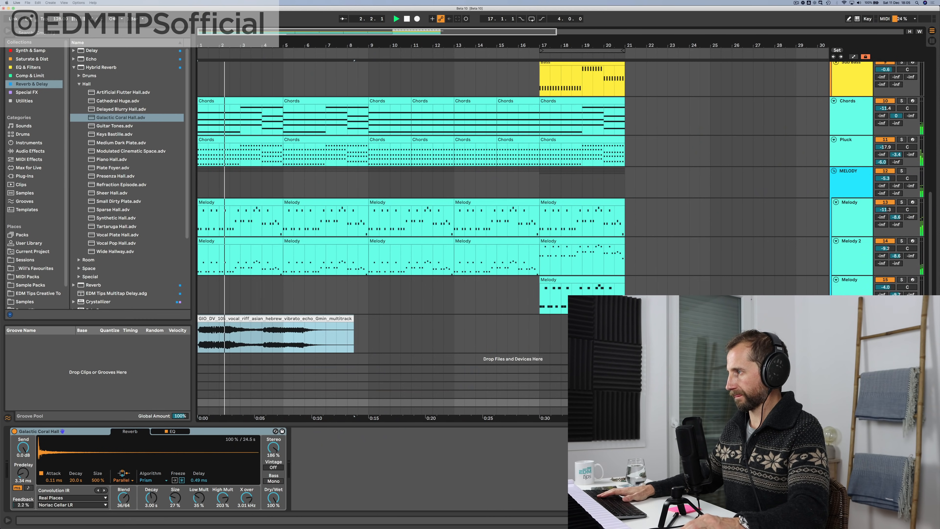
key(Tab)
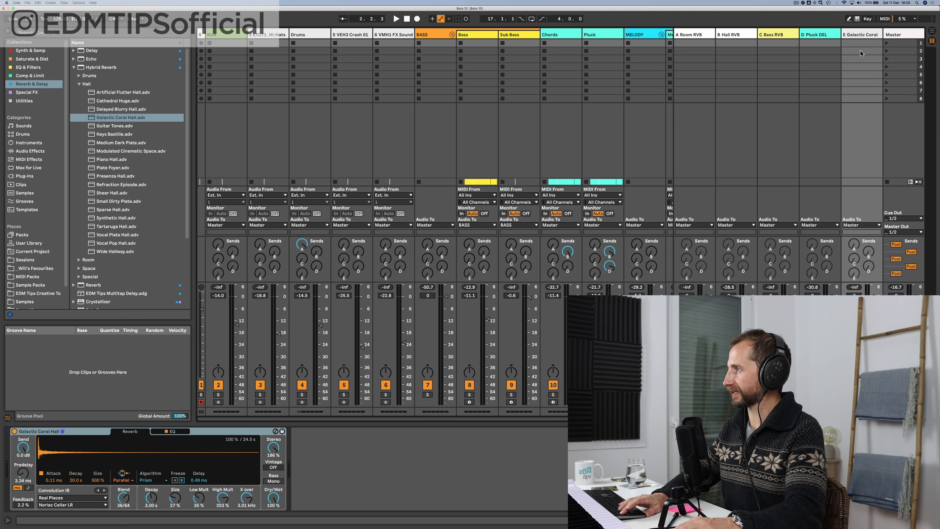
key(Tab)
key(space)
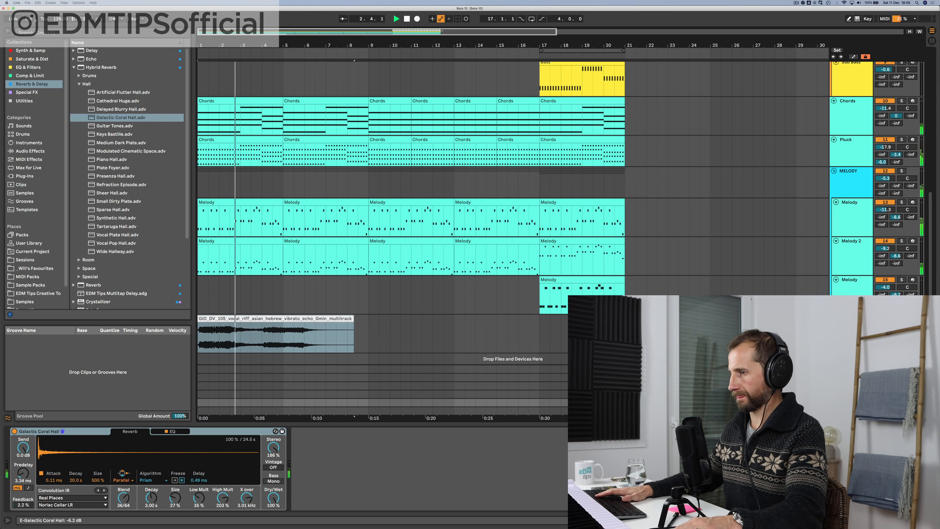
mouse_move(162, 494)
mouse_down()
mouse_move(162, 484)
mouse_move(151, 493)
mouse_up()
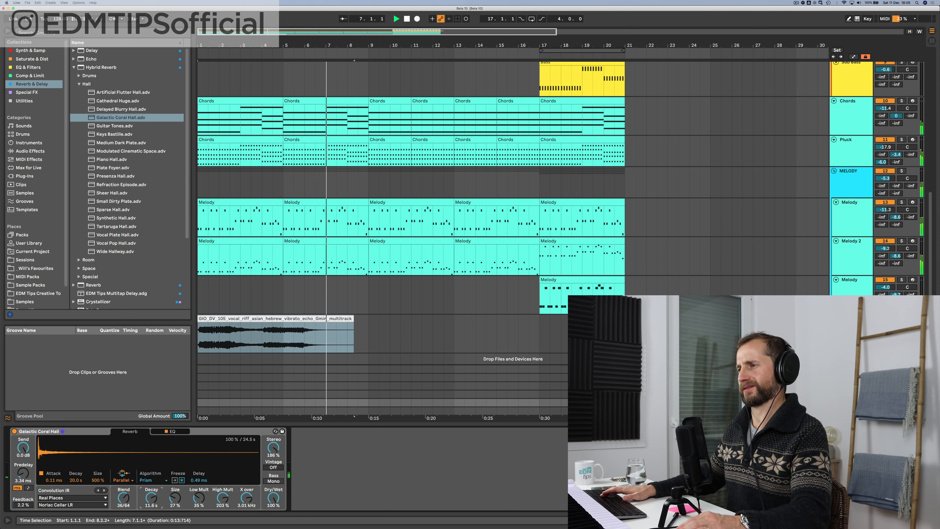
Step: Duplicate the vocal clip so that the copy starts at bar 9
click(350, 320)
key(super+d)
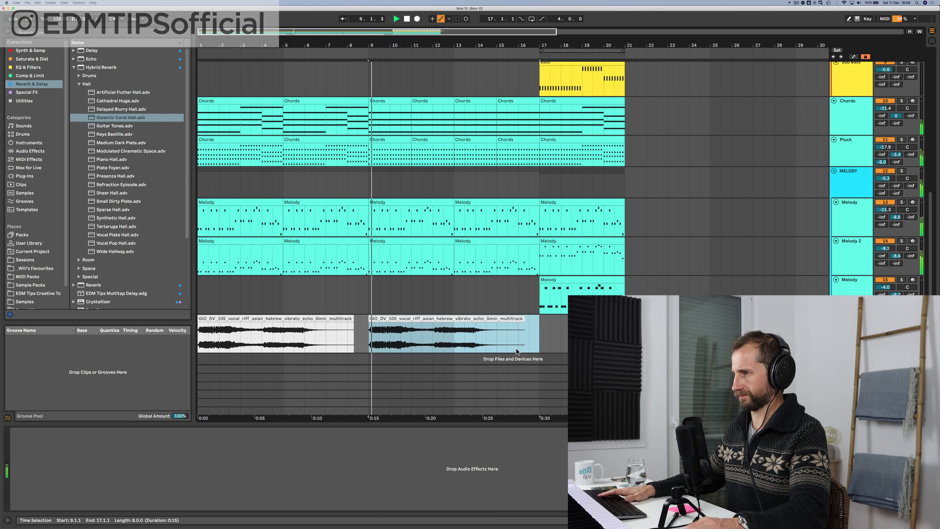
key(space)
Step: Move the bar 9 vocal clip's start marker to 0:0.132 while playing it from bar 9
double_click(405, 318)
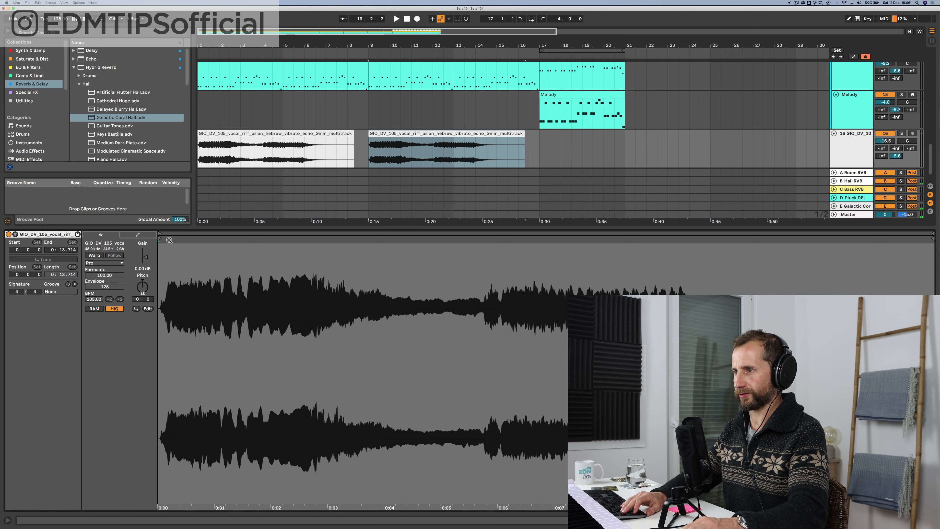
drag(160, 239, 167, 238)
key(space)
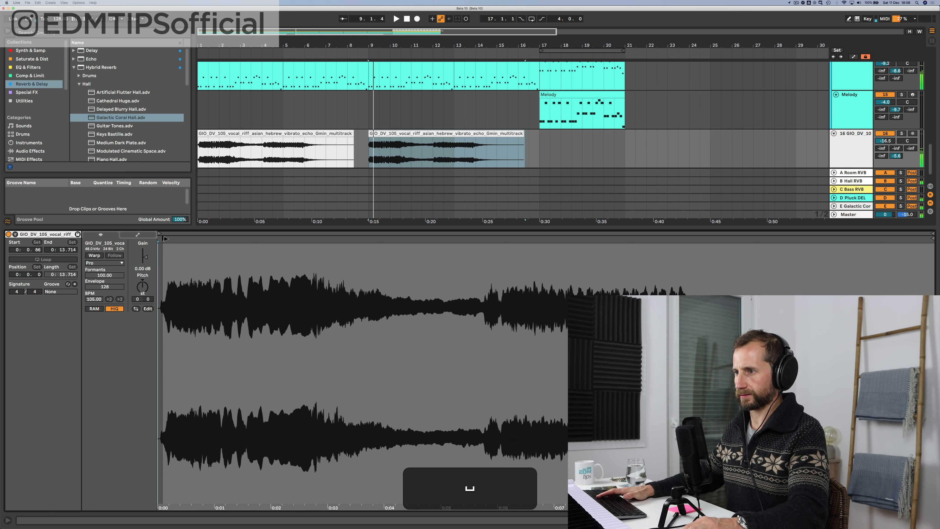
drag(167, 239, 166, 238)
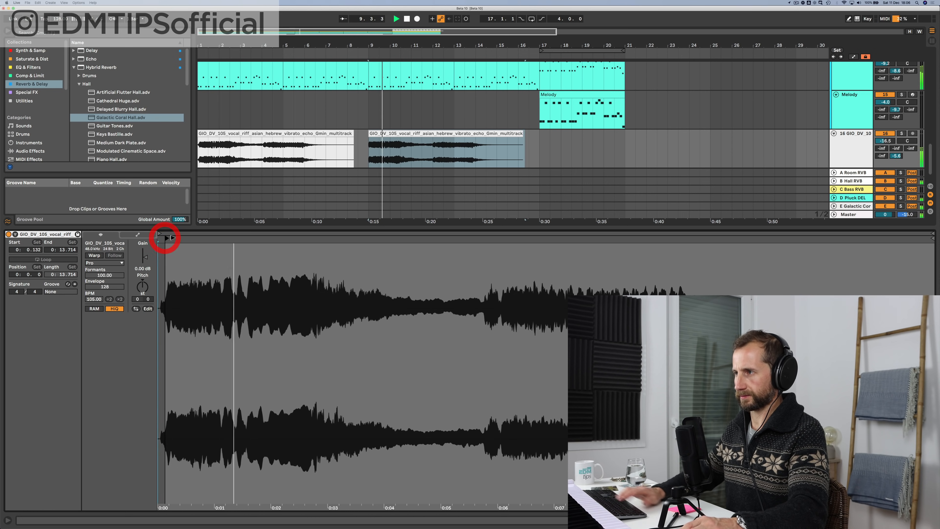
Step: Repeat the half-bar vocal slice from 13.1.1 to 13.3.1 back to back until bar 21
key(shift+Tab)
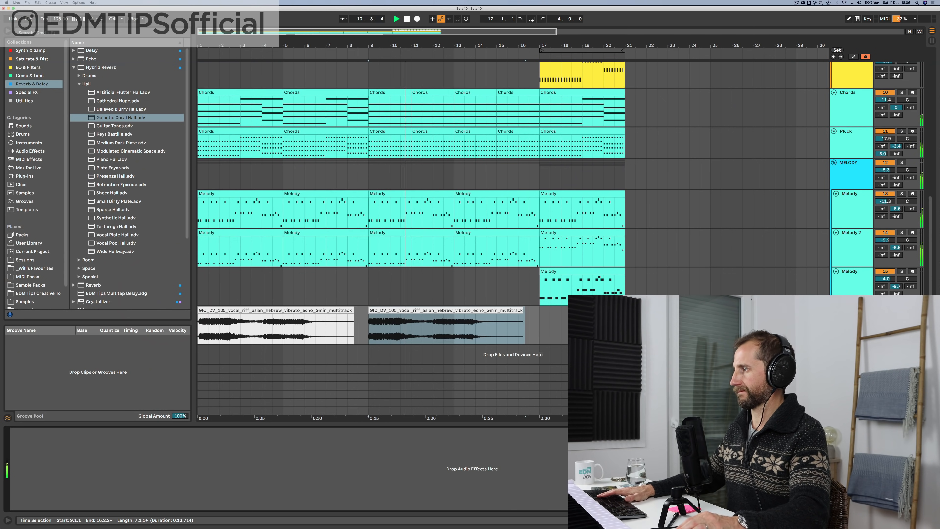
click(391, 308)
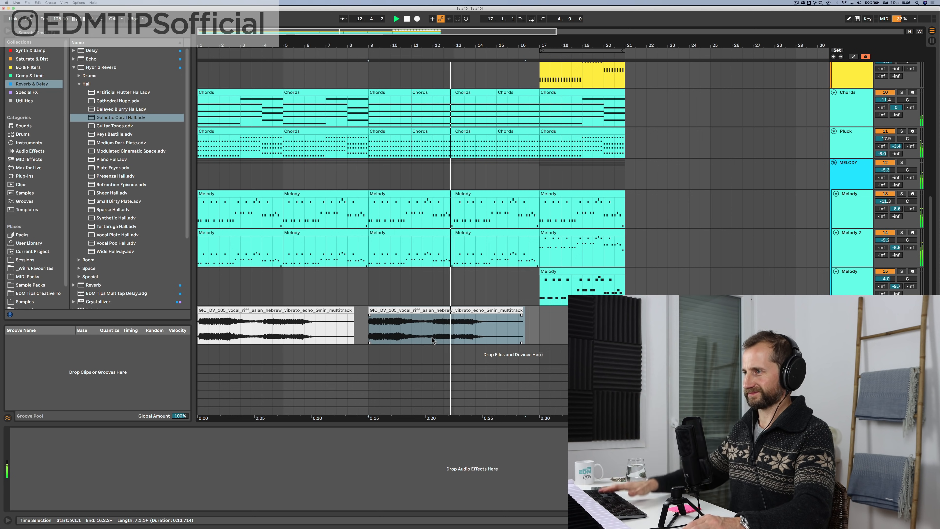
drag(455, 331, 464, 331)
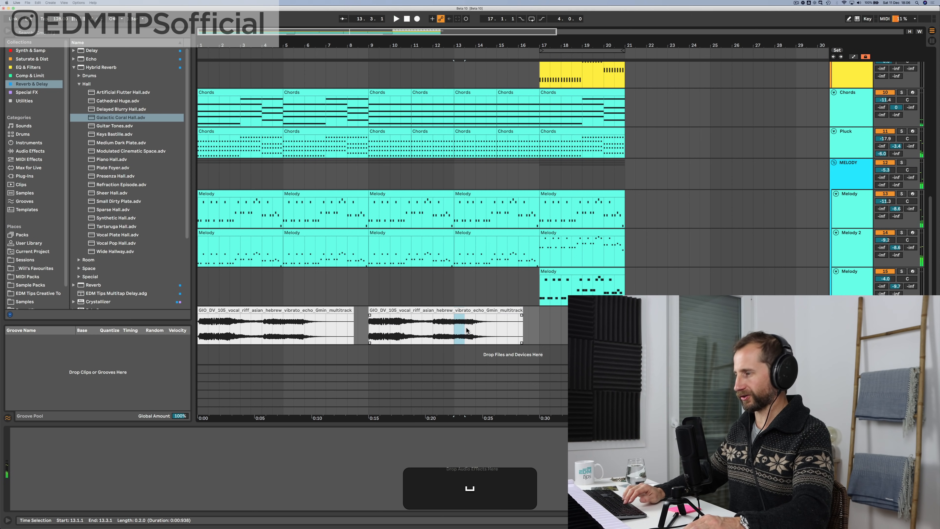
key(super+d)
key(super+d)
key(super+d)
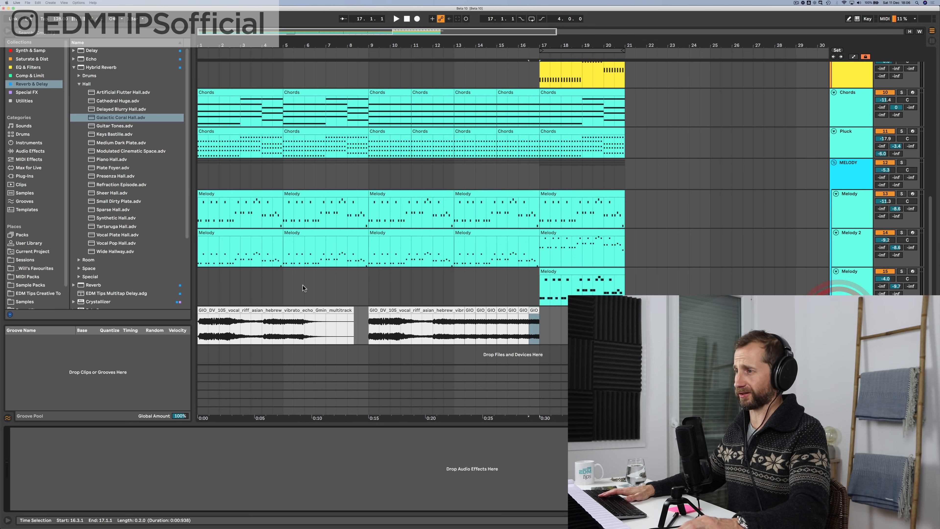
key(super+d)
key(super+d)
key(super+d)
key(super+d)
key(super+d)
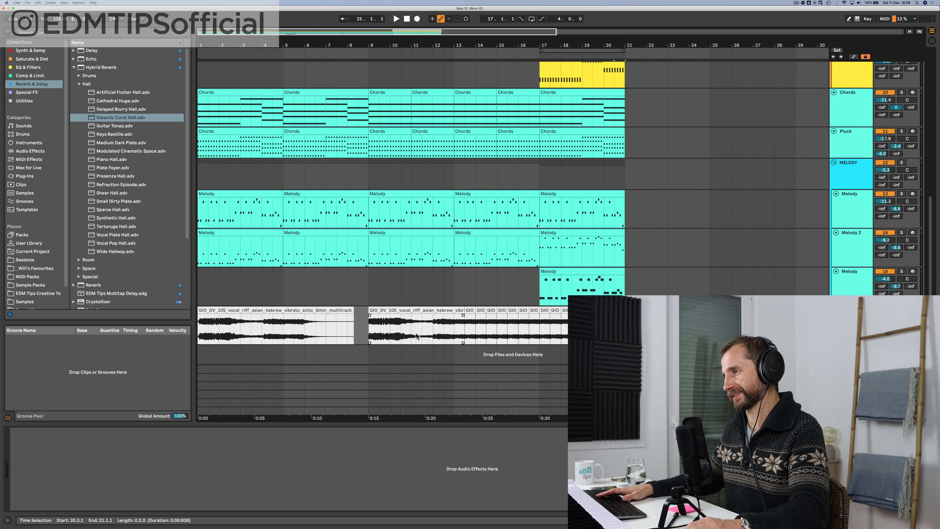
Step: Copy the Pump COMP compressor from the MELODY group onto the vocal track and play from bar 9
click(369, 324)
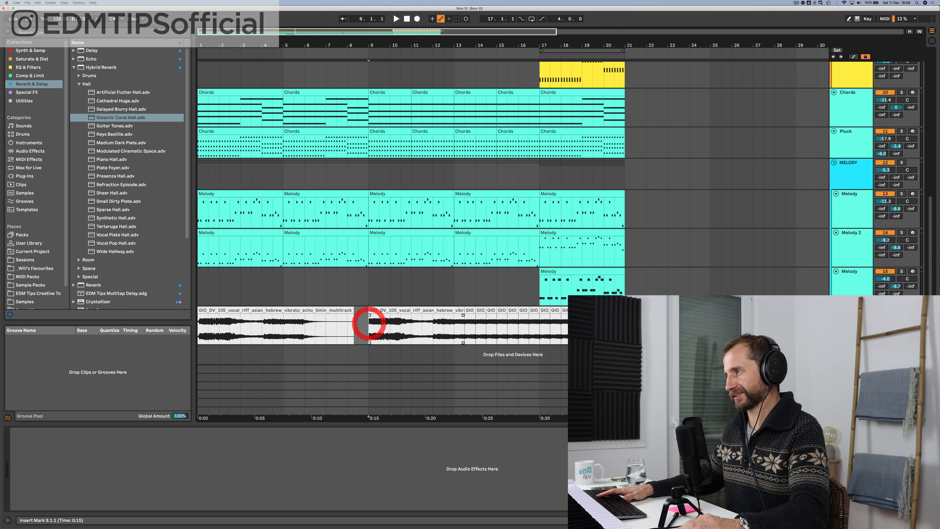
click(861, 175)
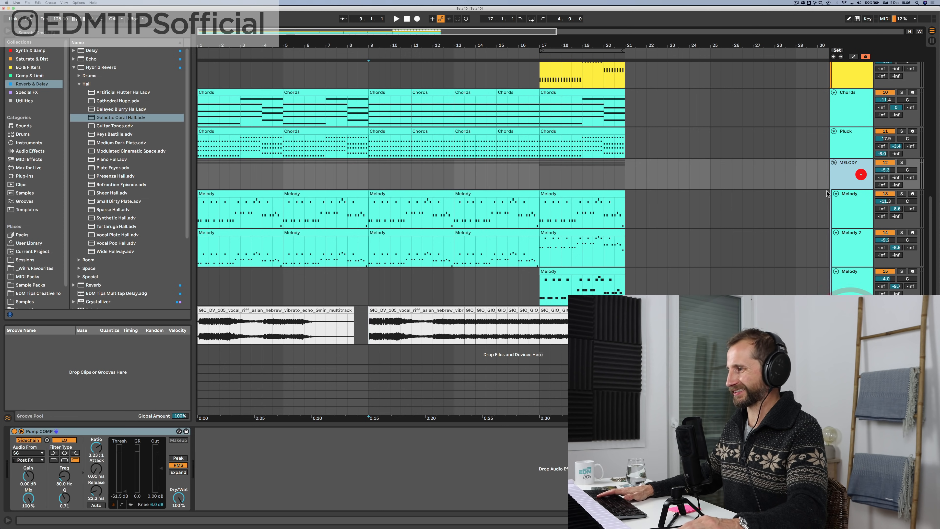
click(117, 431)
key(ctrl+c)
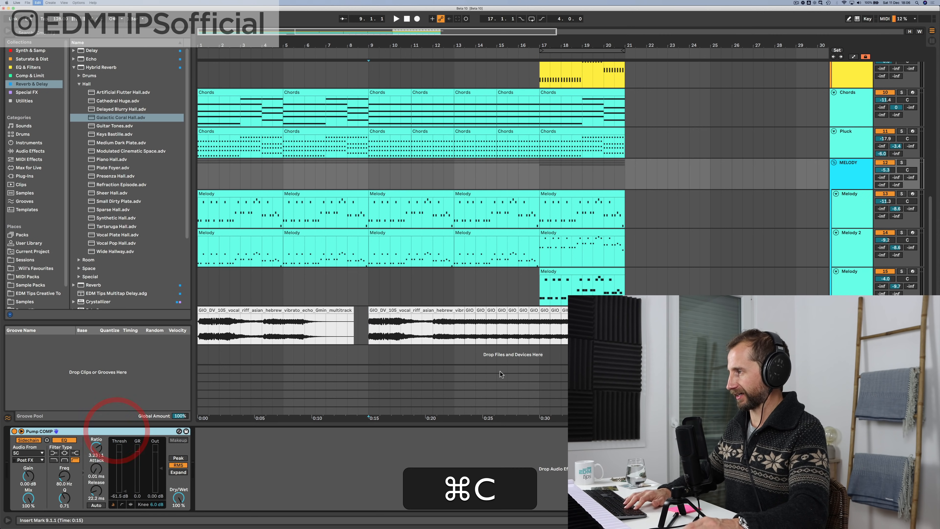
click(532, 492)
key(super+v)
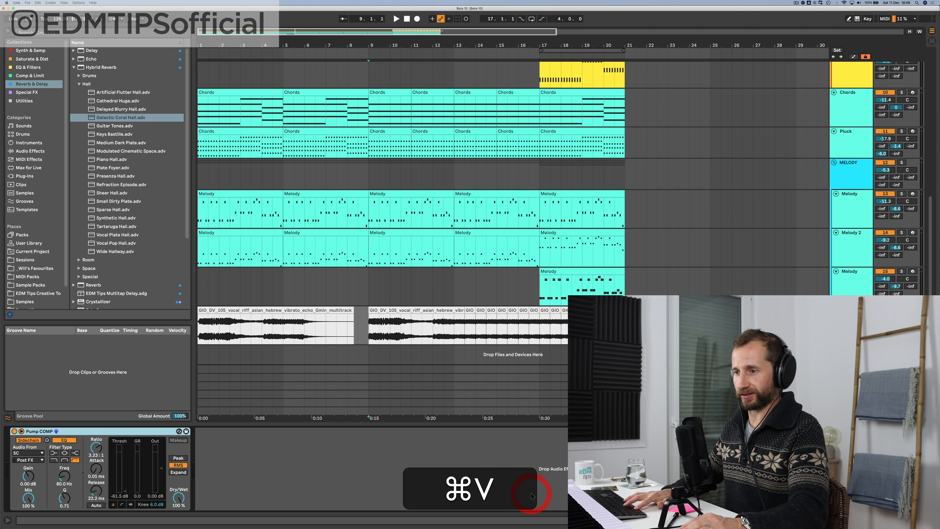
click(369, 326)
key(space)
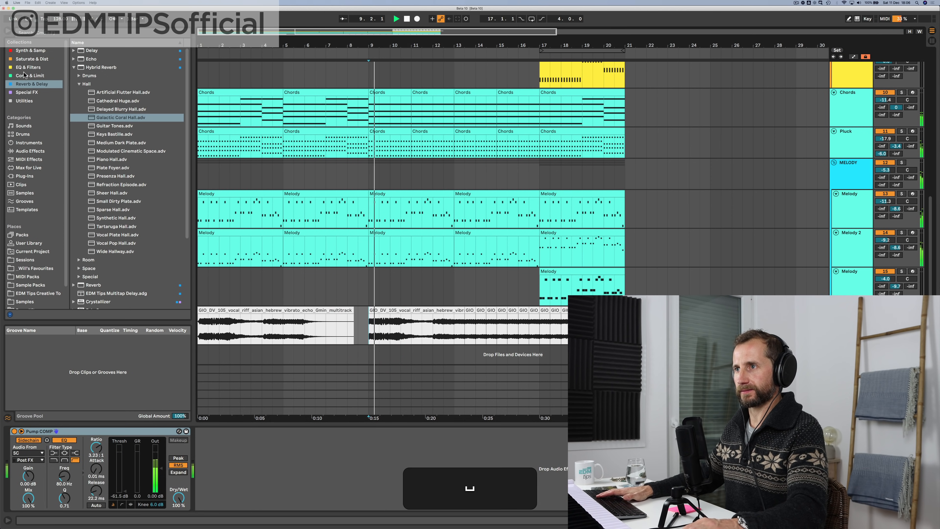
Step: Add an Auto Filter ahead of the vocal's Pump COMP, insert EQ Eight before it, and switch the Auto Filter off
click(29, 67)
drag(87, 59, 17, 443)
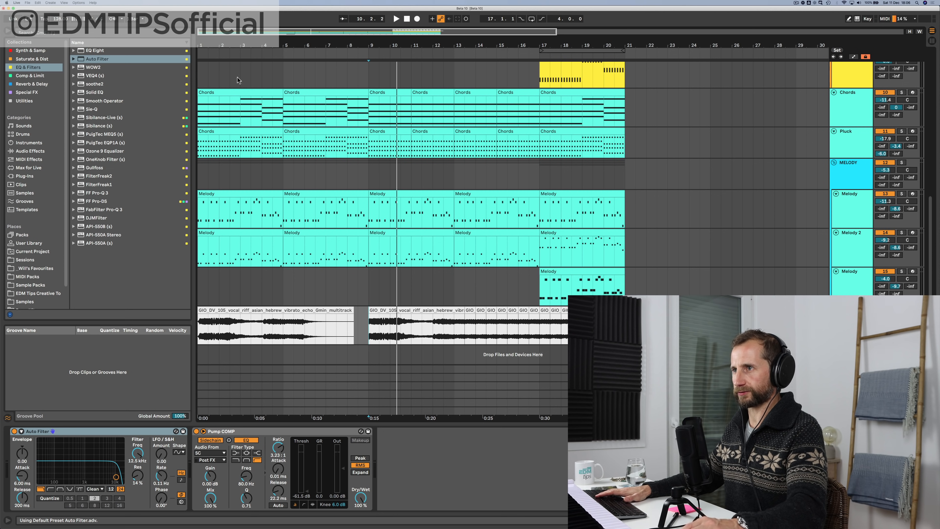
click(90, 51)
drag(47, 426, 22, 449)
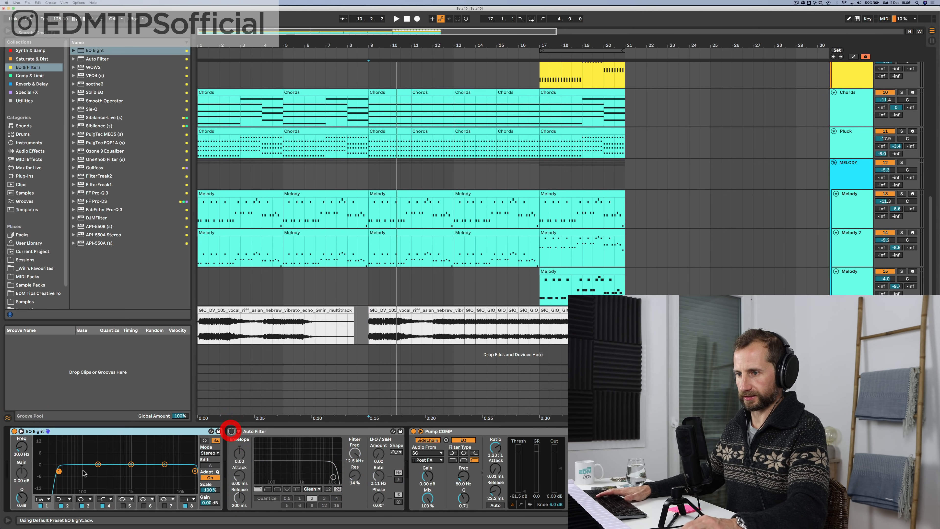
Step: Set the vocal EQ's low cut to about 75 Hz and dip band 6 about 6 dB at 1.24 kHz with Q 1.05
key(space)
drag(58, 471, 77, 471)
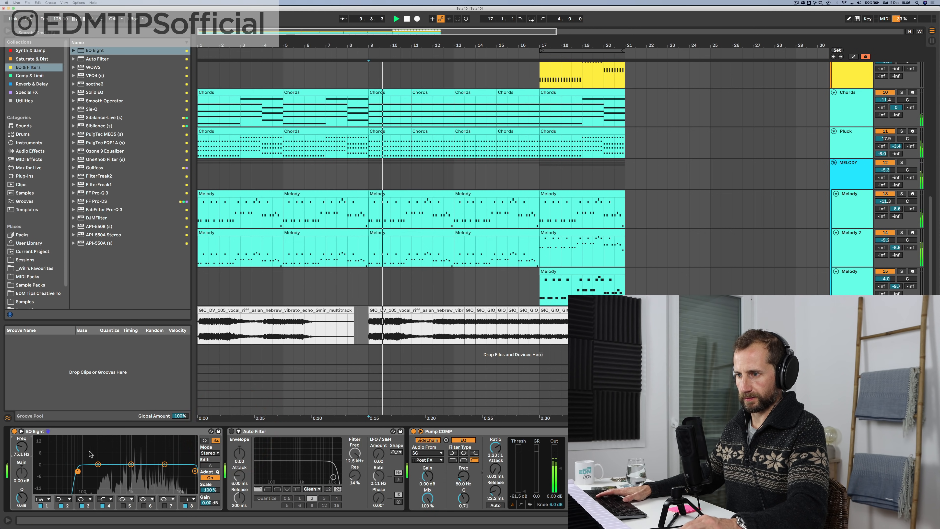
click(143, 502)
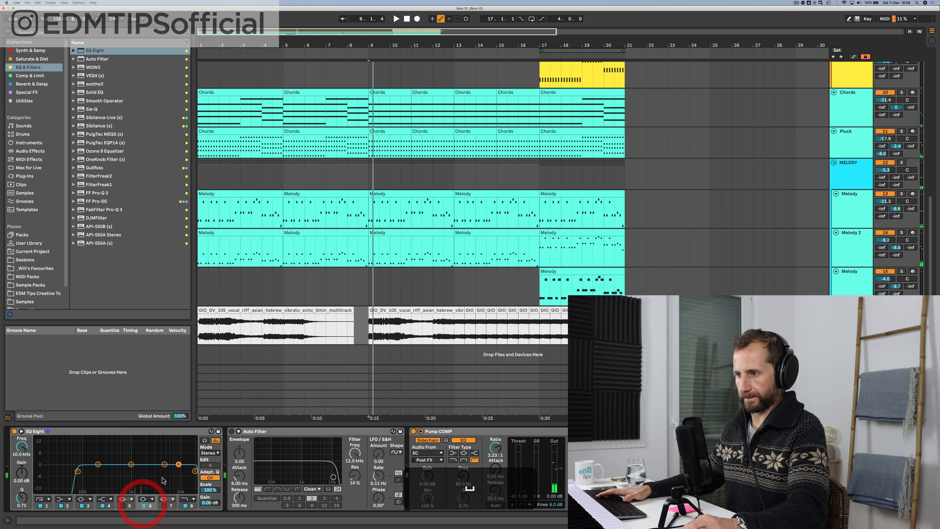
key(space)
drag(179, 464, 136, 449)
drag(136, 443, 136, 467)
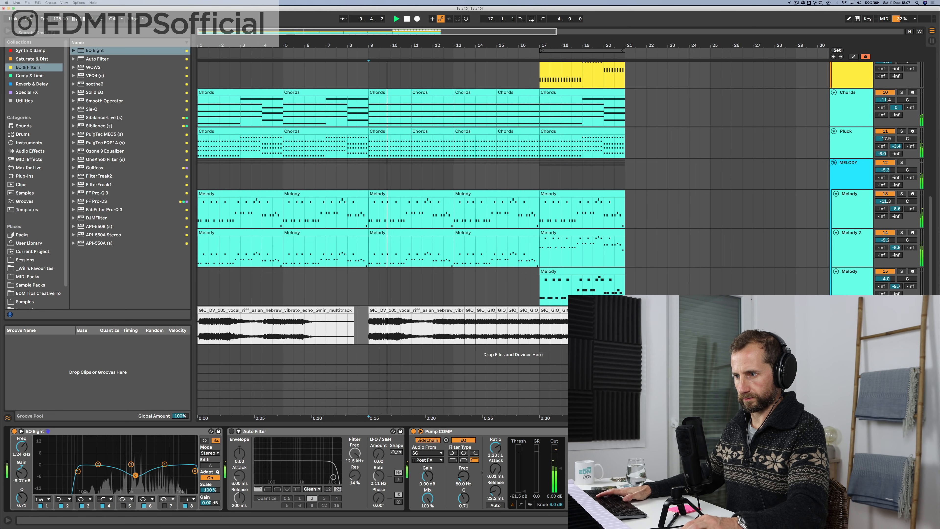
drag(21, 497, 22, 496)
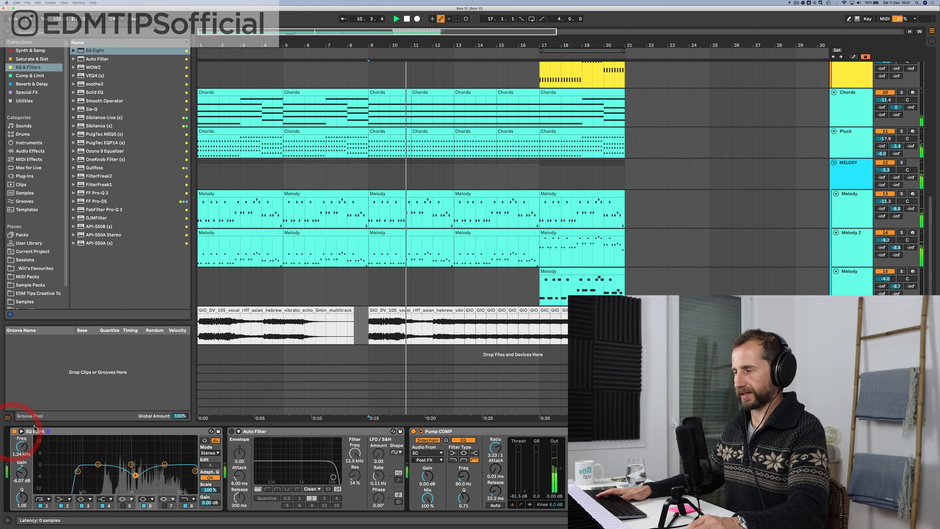
Step: Turn the Auto Filter on as a high-pass and sweep its cutoff during playback, ending at 26.0 Hz with 58% resonance
click(232, 432)
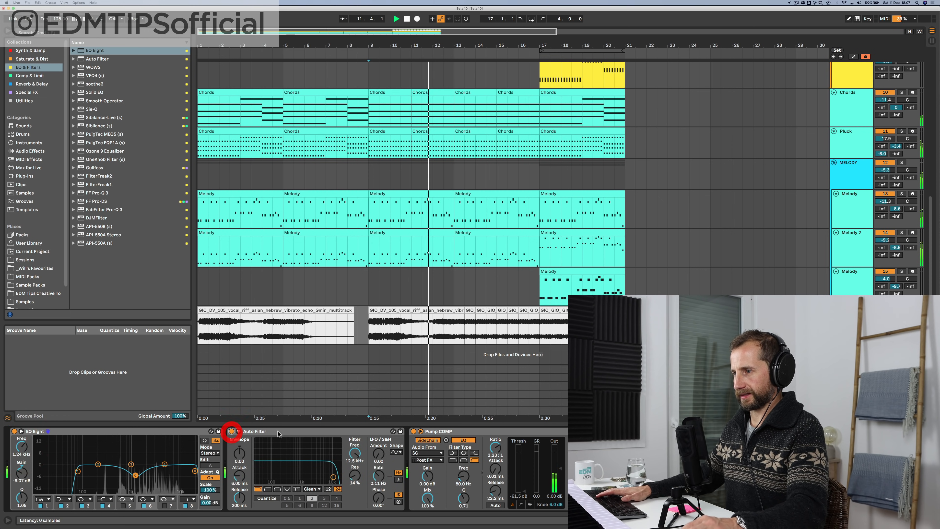
click(267, 490)
drag(355, 453, 355, 507)
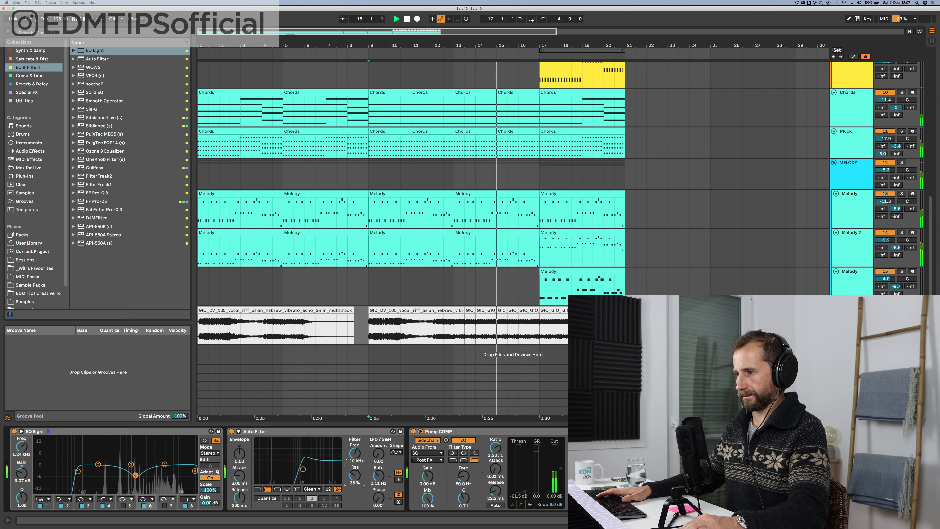
drag(303, 477, 357, 470)
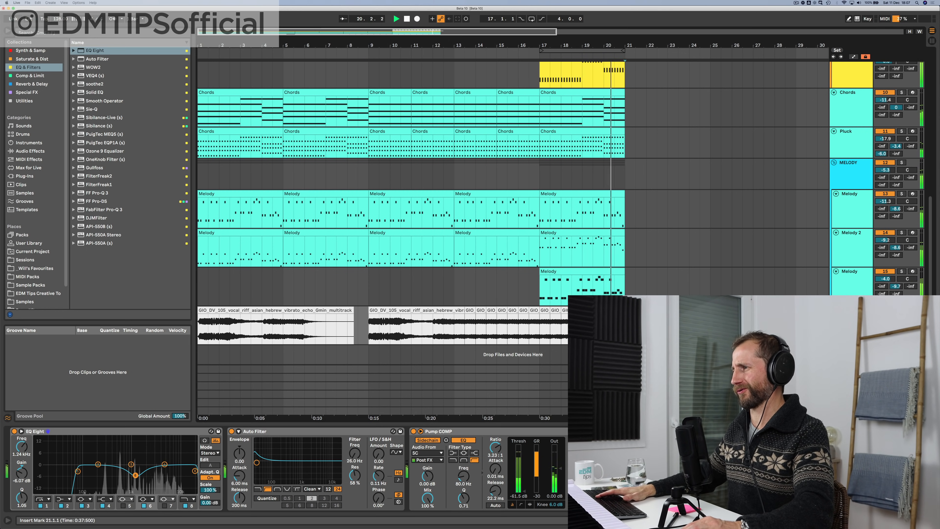
Step: Loop bars 17 to 21 and copy the bar 9 vocal clip to bar 17 over the repeated slices
click(541, 326)
key(super+l)
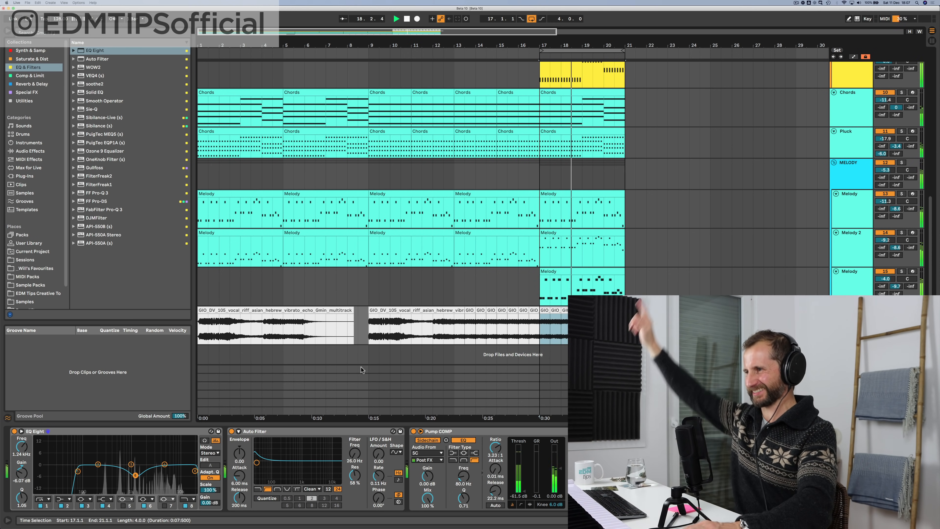
click(414, 313)
drag(414, 313, 550, 322)
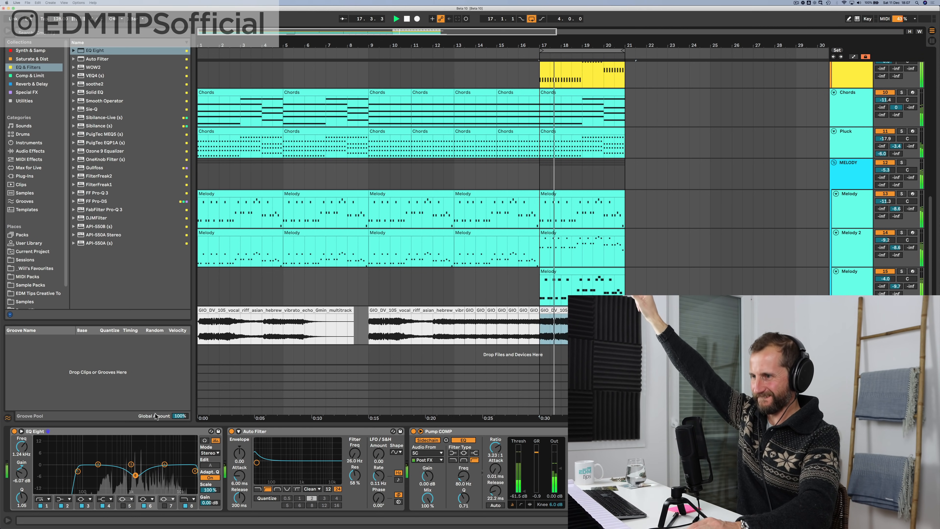
Step: Lower the vocal Pump COMP's ratio to about 1.12:1 during playback
drag(495, 448, 496, 464)
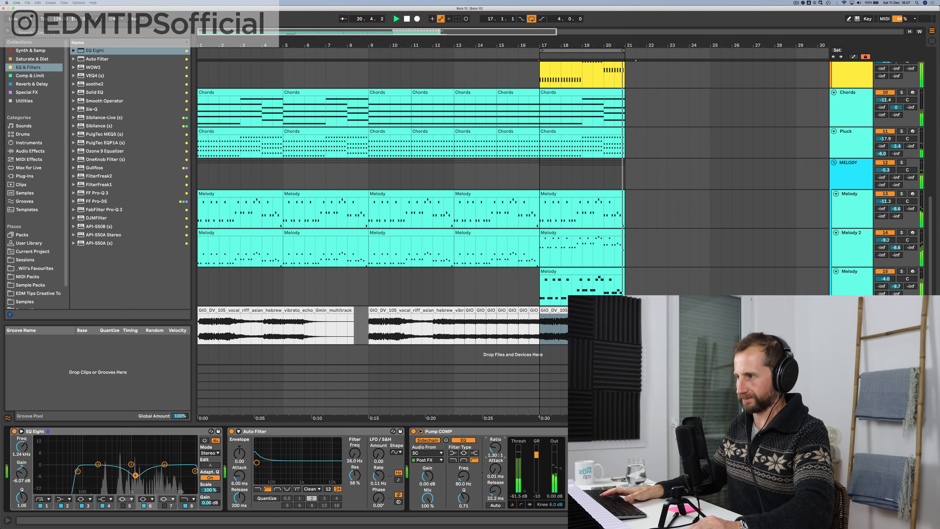
drag(495, 464, 495, 466)
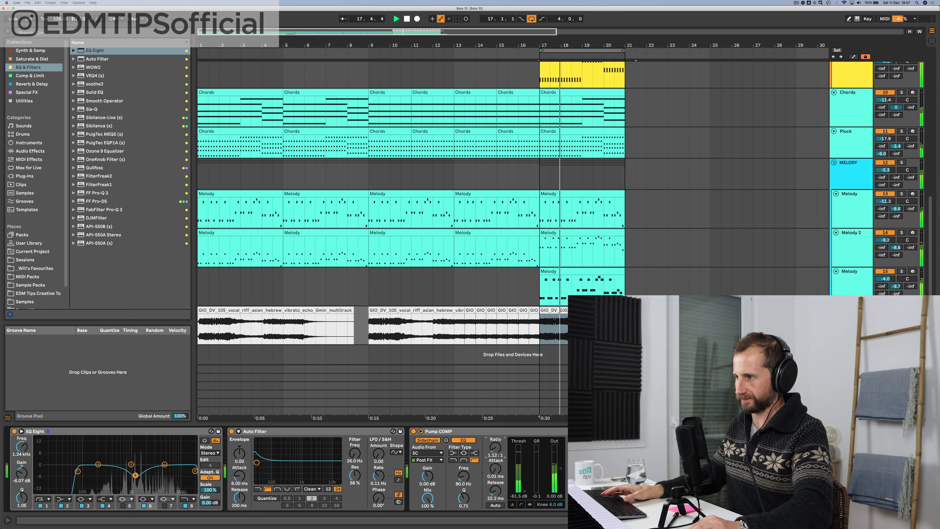